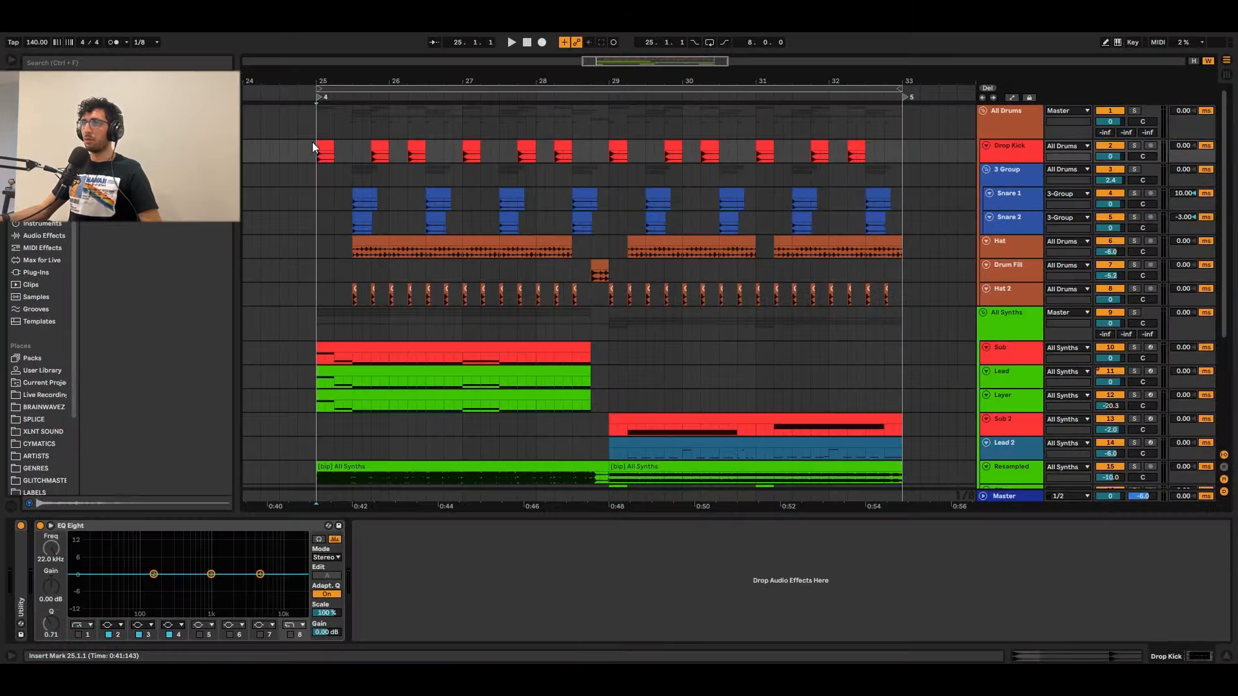
Step: Audition the Drop Kick track on its own from bar 25
left_click(323, 145)
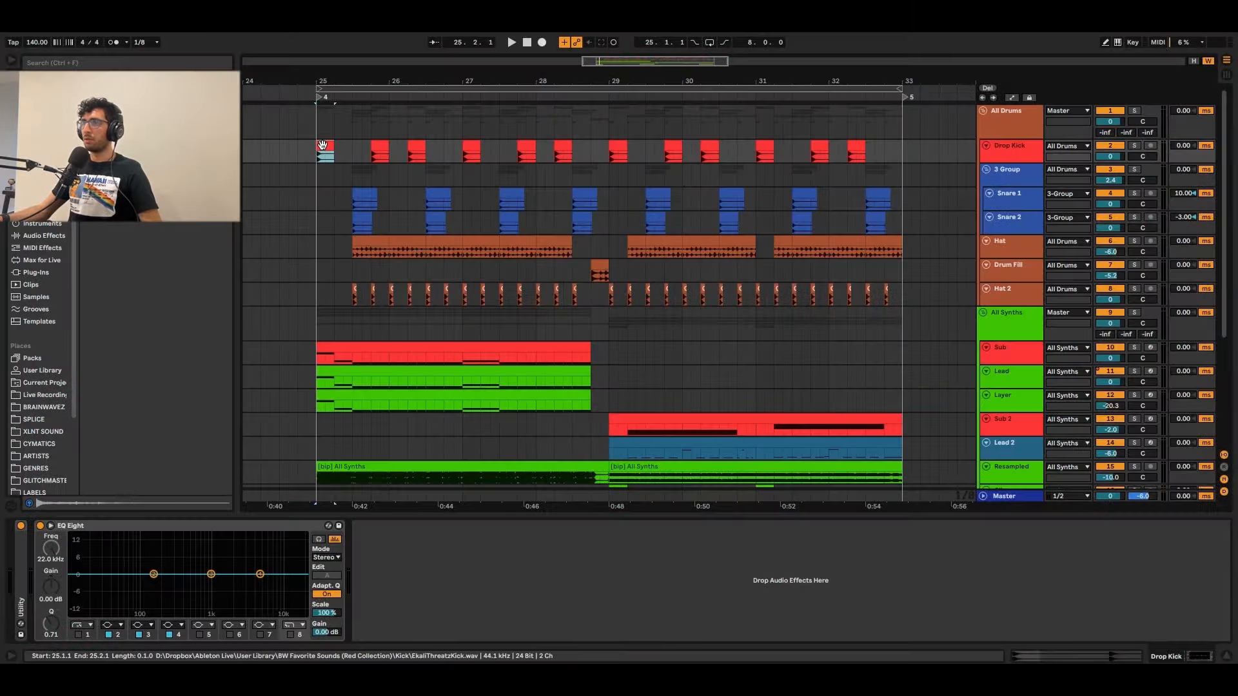
key("space")
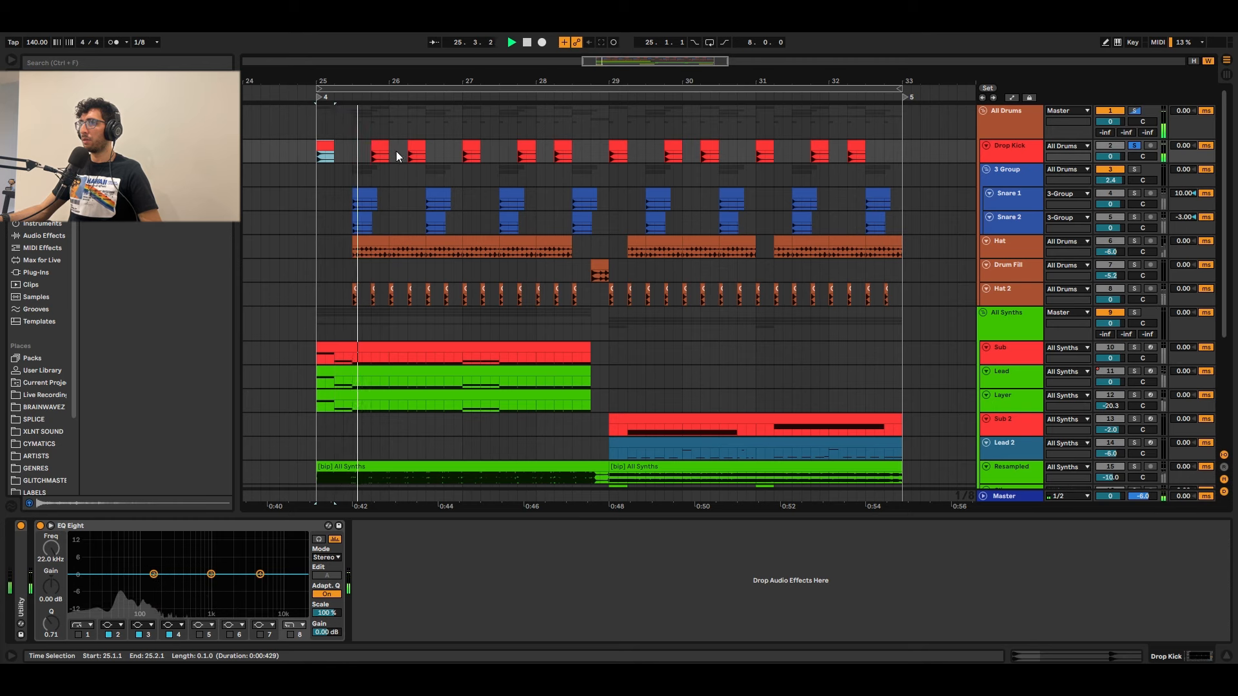
left_click(372, 154)
key("space")
Step: Solo the snare group and play it from its first hit at 25.3.1
left_click(1016, 172)
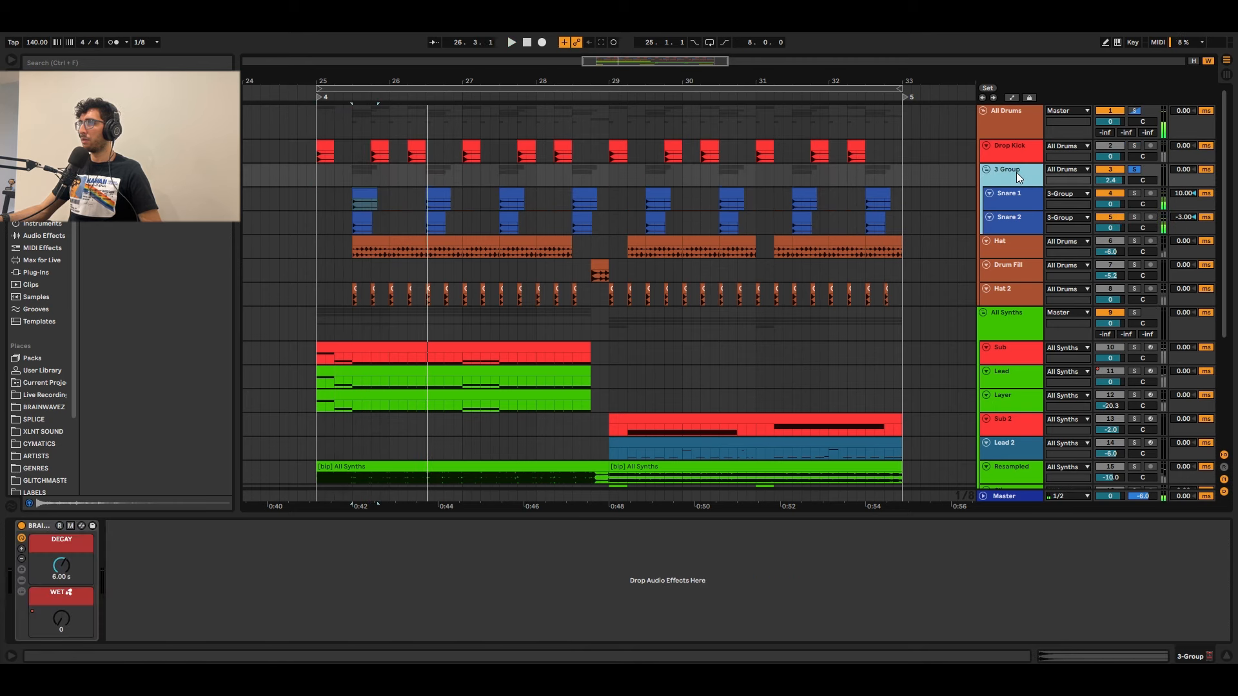
left_click(354, 174)
key("space")
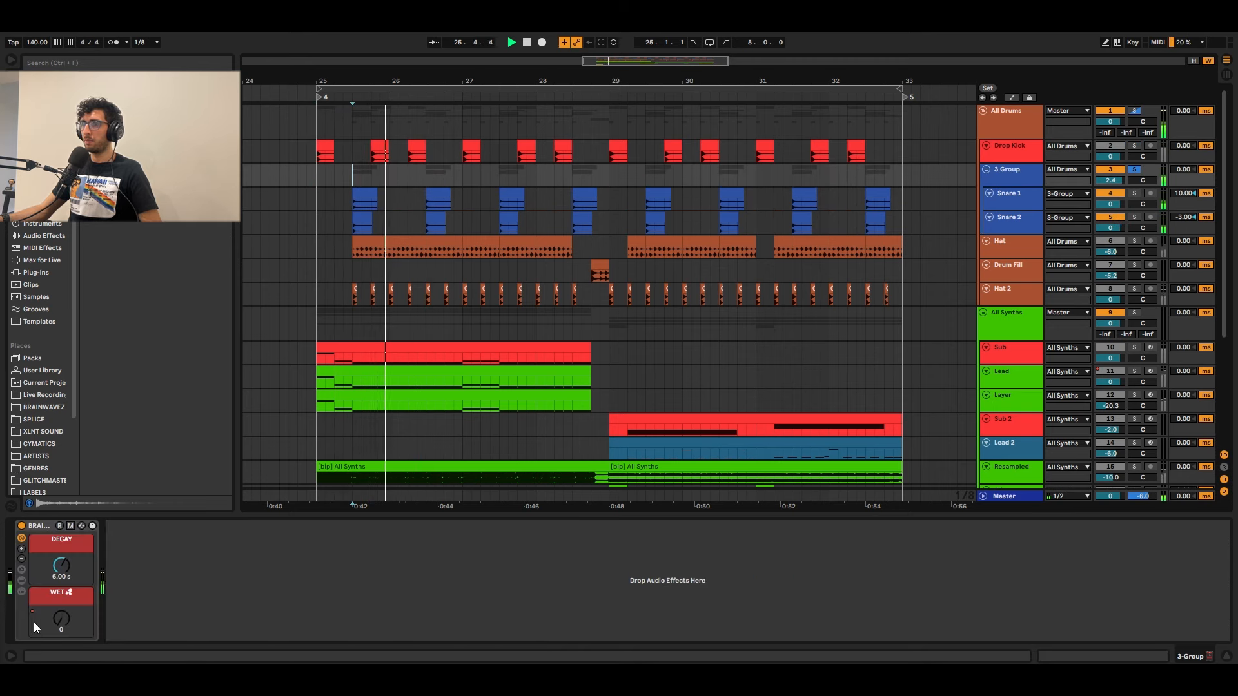
Step: Examine the snare group's WET reverb automation between 28.3.1 and 29.1.1
key("a")
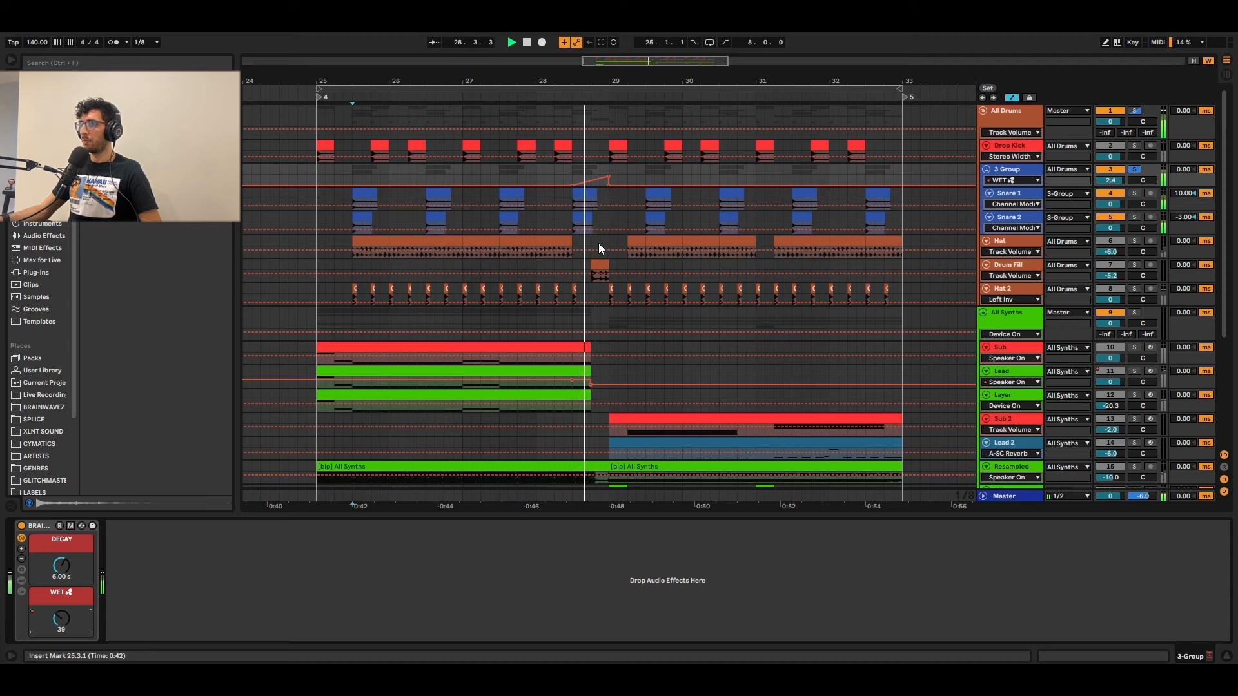
key("space")
left_click_drag(572, 179, 611, 173)
key("a")
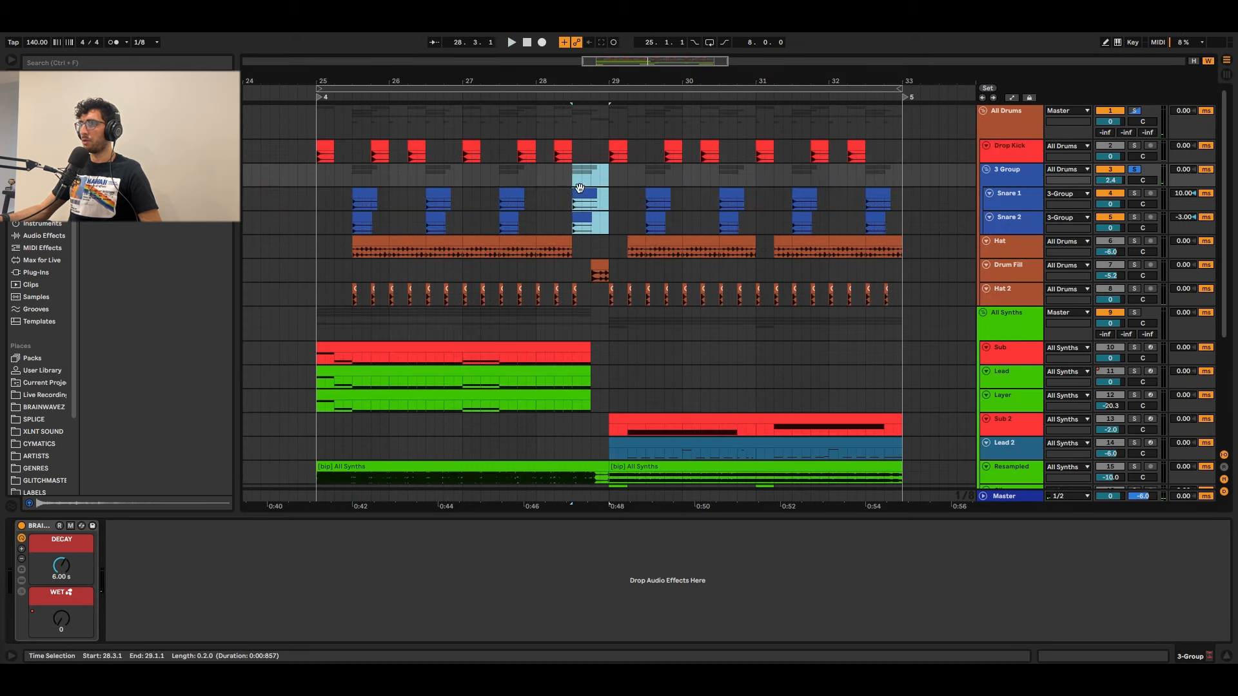
Step: Solo the Hat track and play the start of its first clip
left_click(384, 240)
left_click(999, 250)
key("s")
key("space")
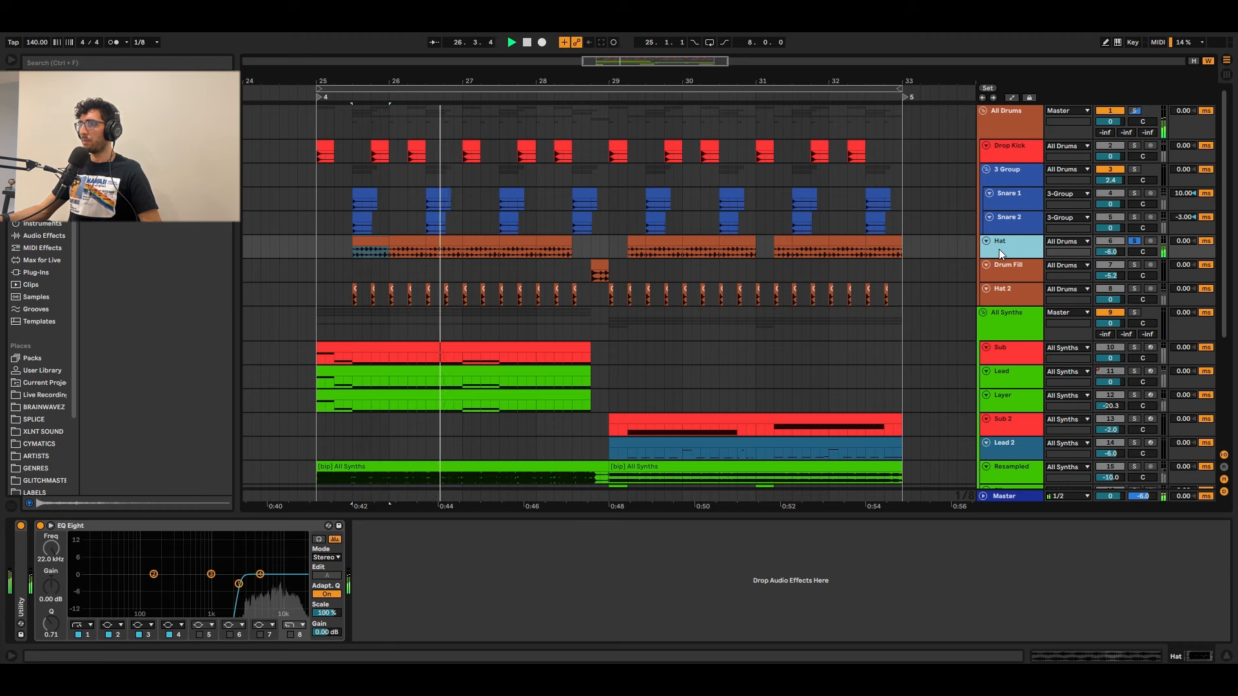
Step: Solo the Hat 2 track in place of Hat and audition its pattern
left_click(1014, 296)
key("s")
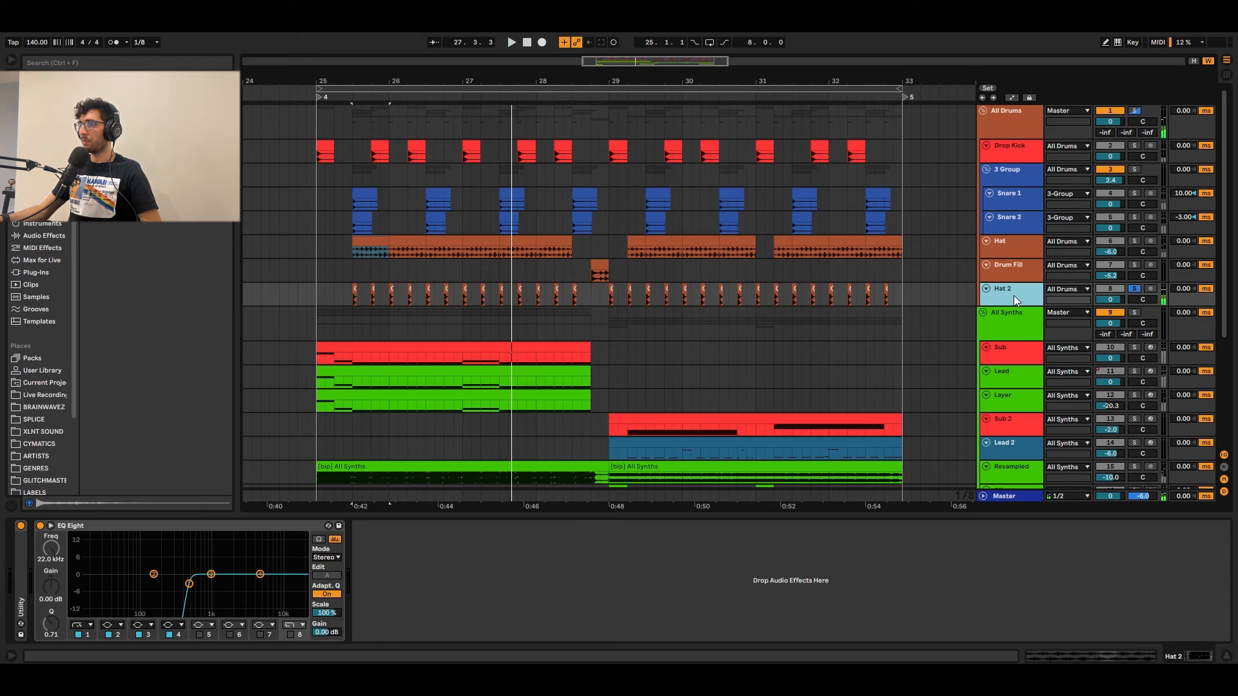
key("space")
key("space")
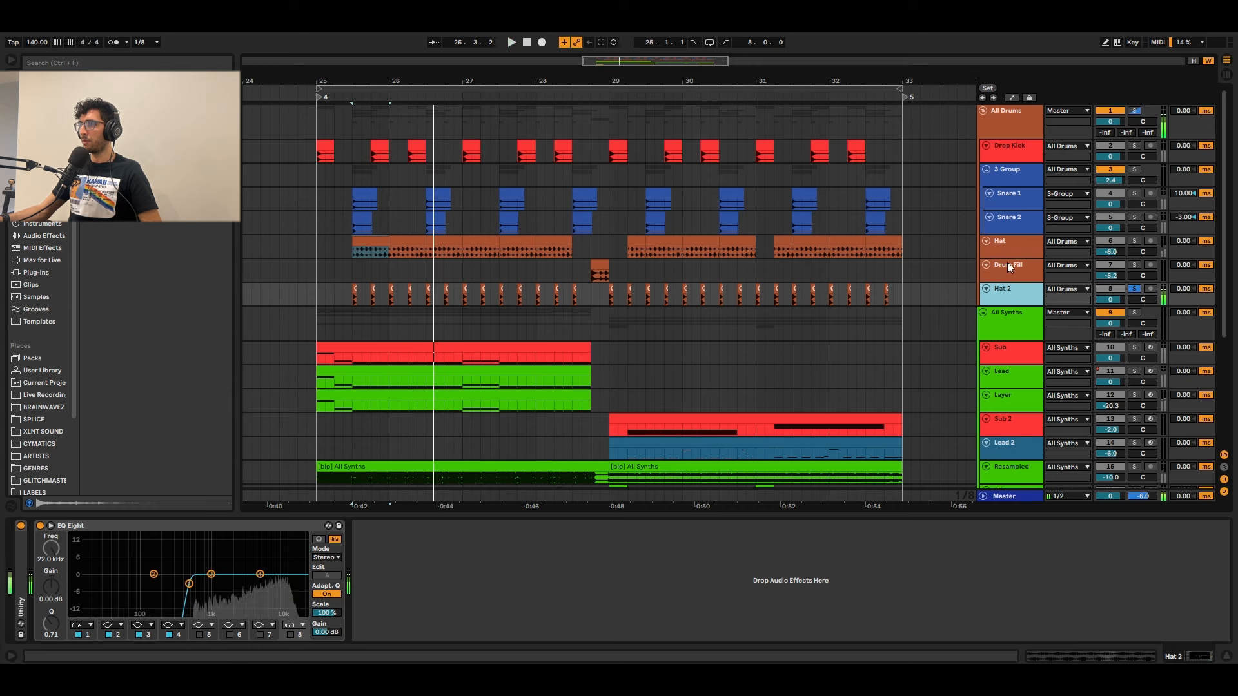
Step: Solo the Drum Fill track and play its clip from 28.4.1
left_click(1007, 261)
key("s")
key("space")
left_click(586, 266)
key("space")
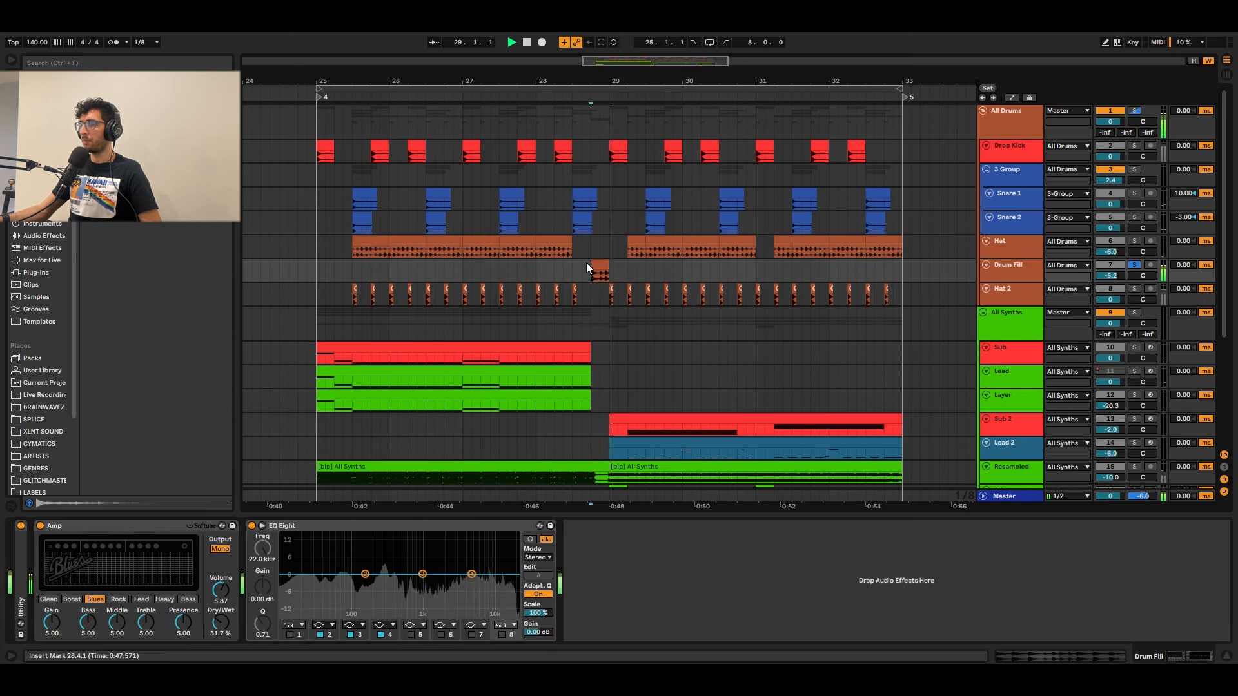
Step: Unsolo the Drum Fill track and play the whole All Drums group from bar 27
key("s")
key("space")
left_click(464, 122)
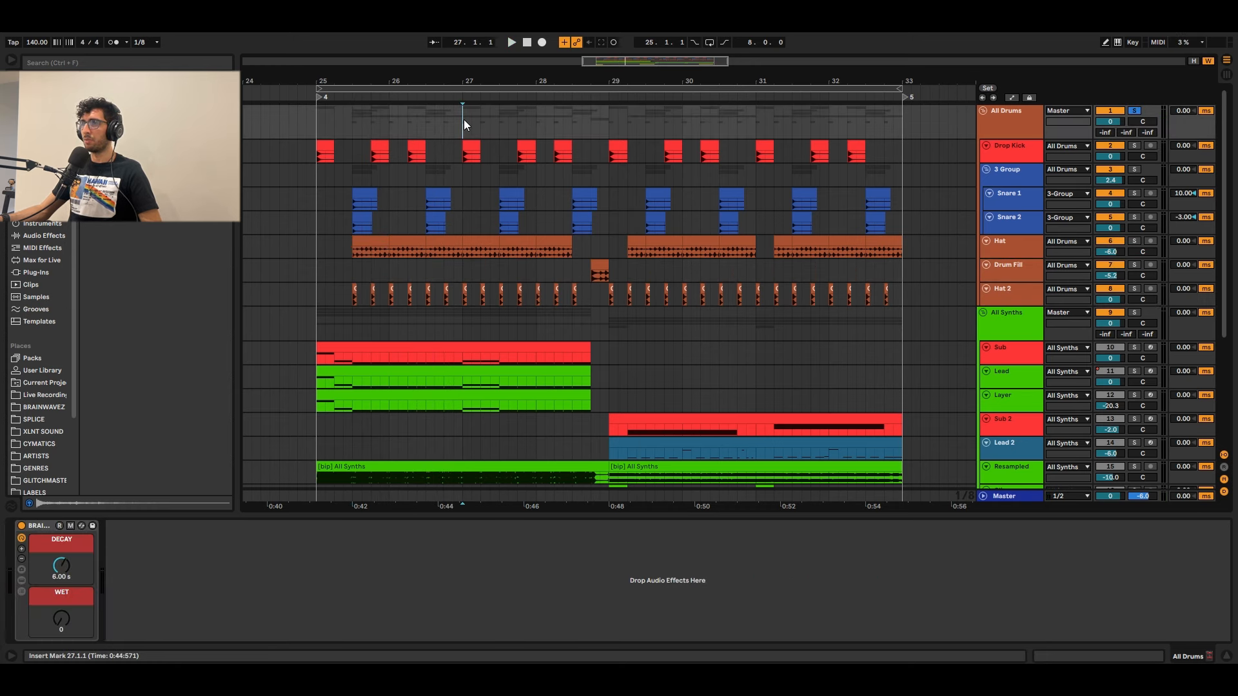
key("space")
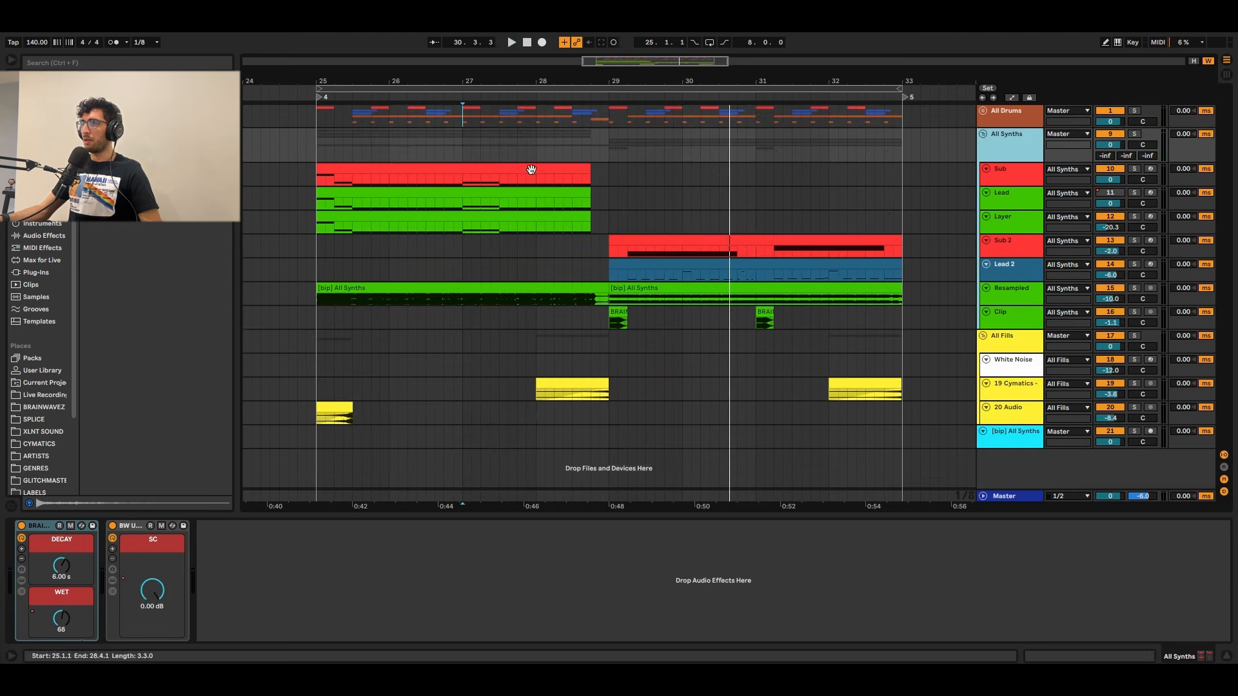
Step: Play the soloed All Synths group from bar 25
left_click(312, 137)
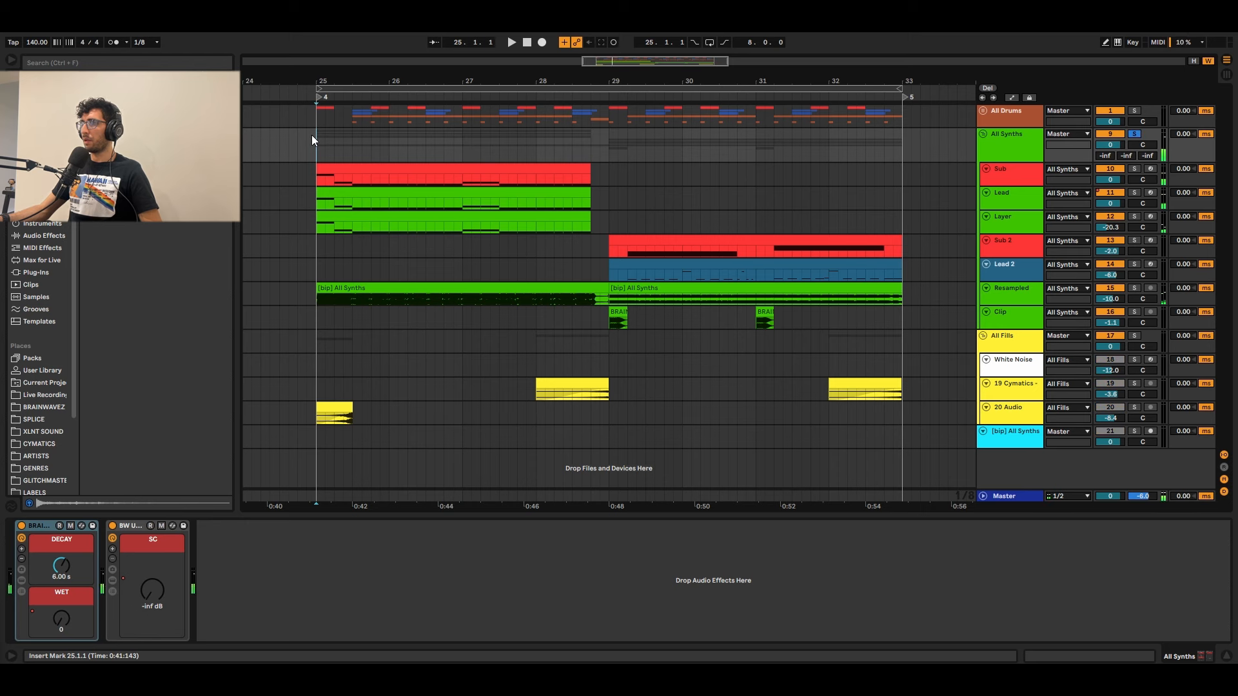
key("space")
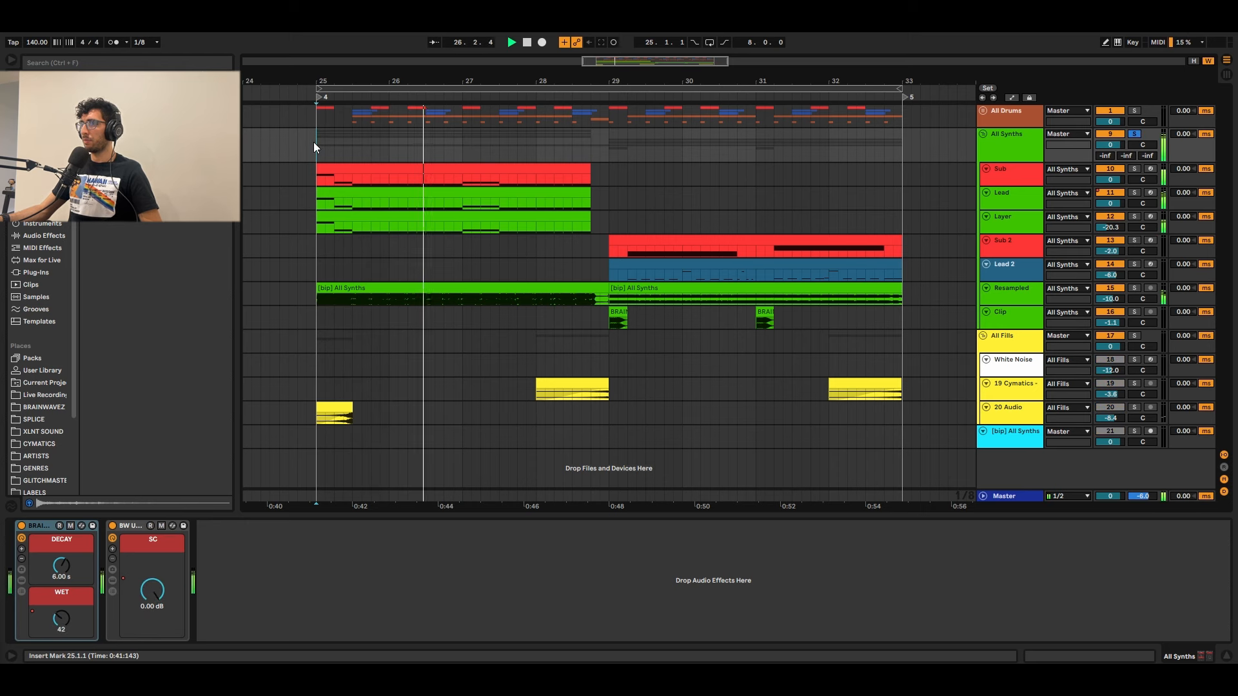
key("space")
Step: Solo the Lead track and play its clip from bar 25
left_click(388, 176)
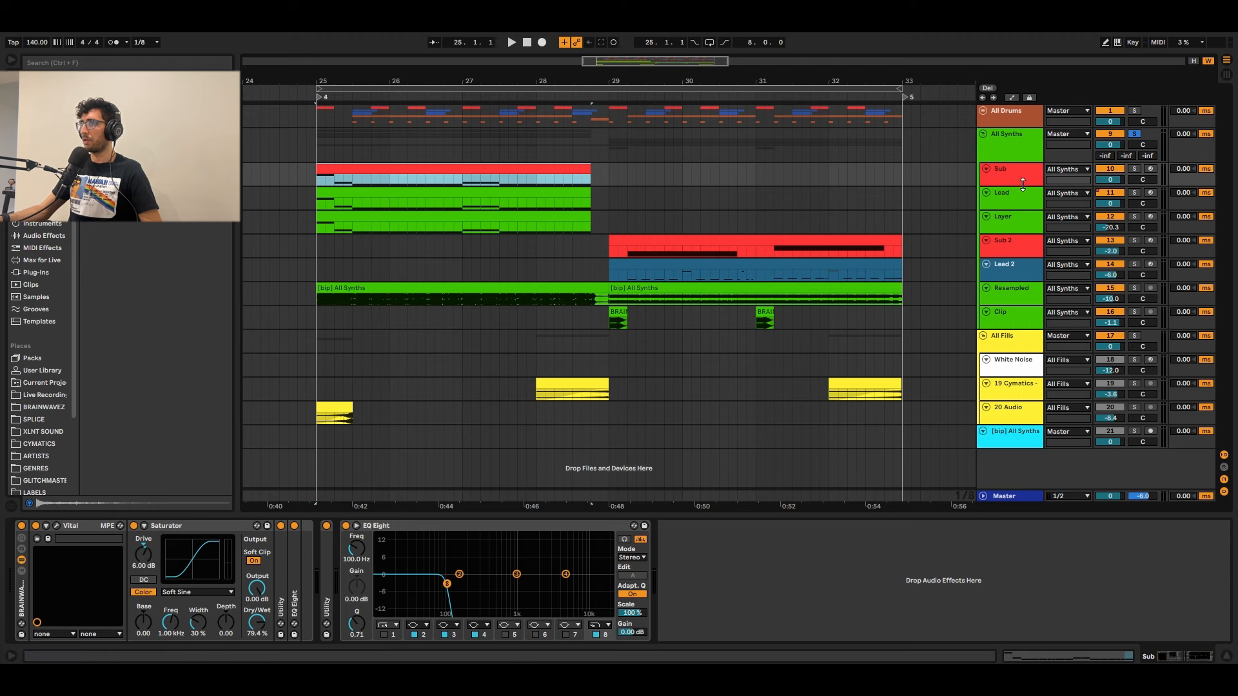
left_click(473, 205)
key("space")
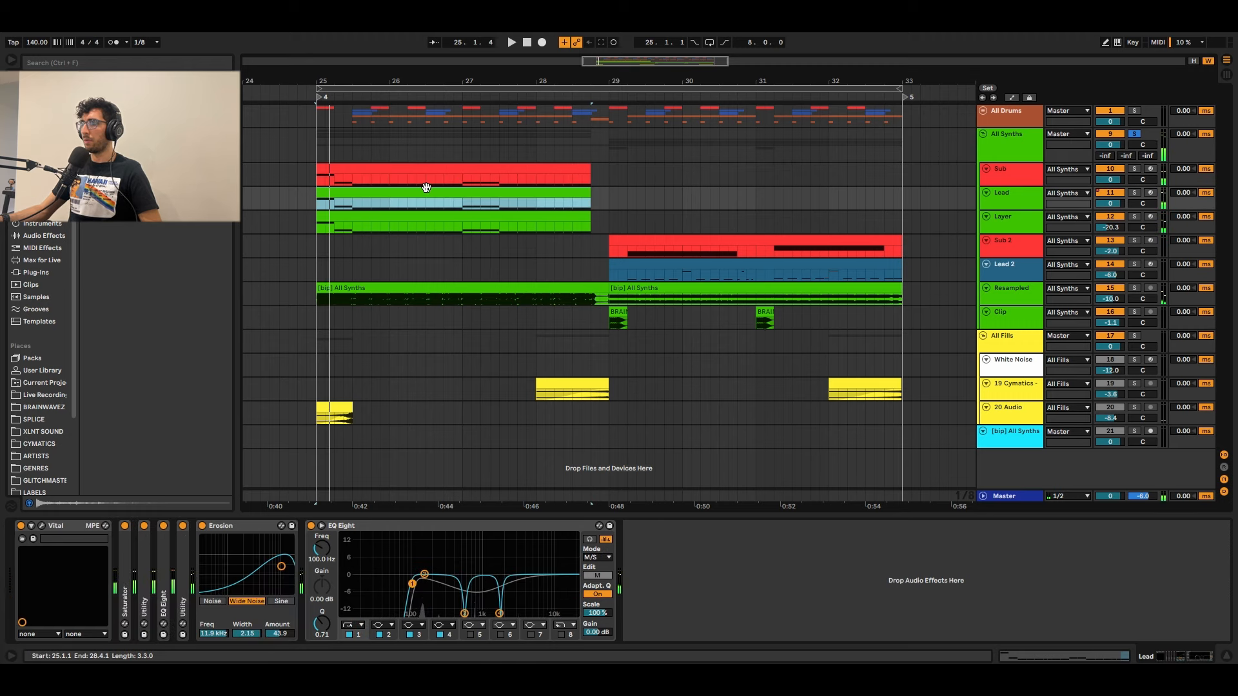
key("space")
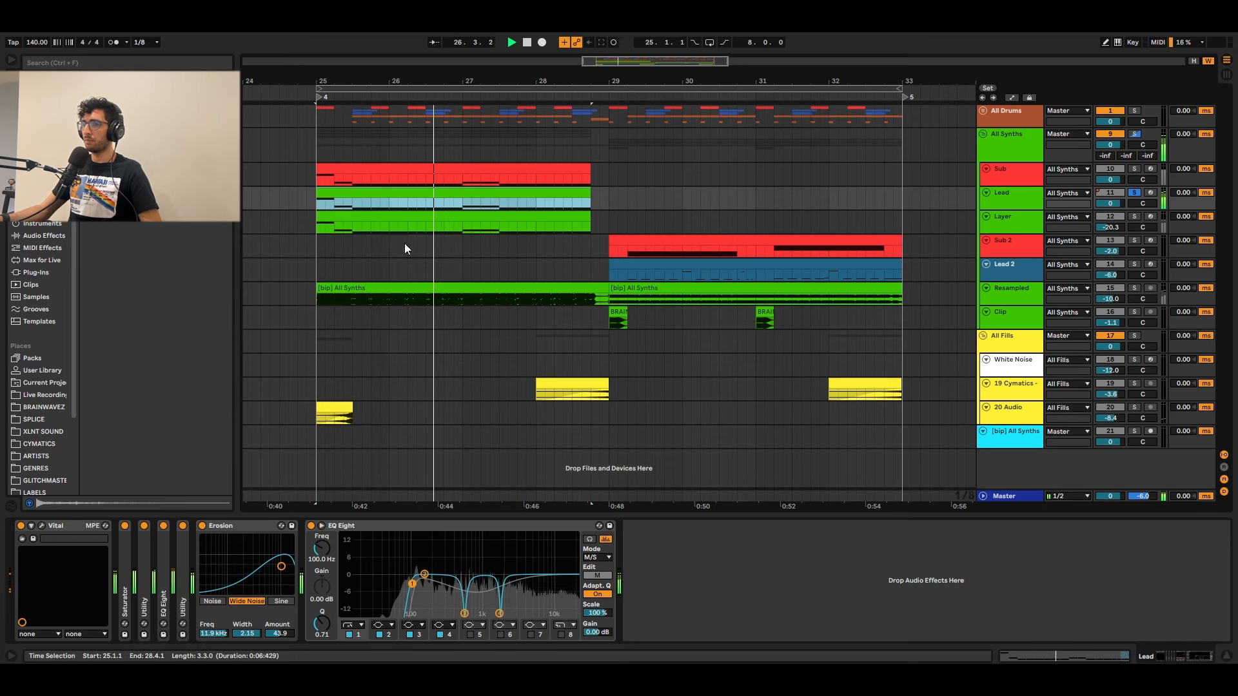
key("space")
Step: Bypass all effects after Vital on the Lead track and open the synth to audition its Harmonic Series oscillator alone
left_click(362, 527)
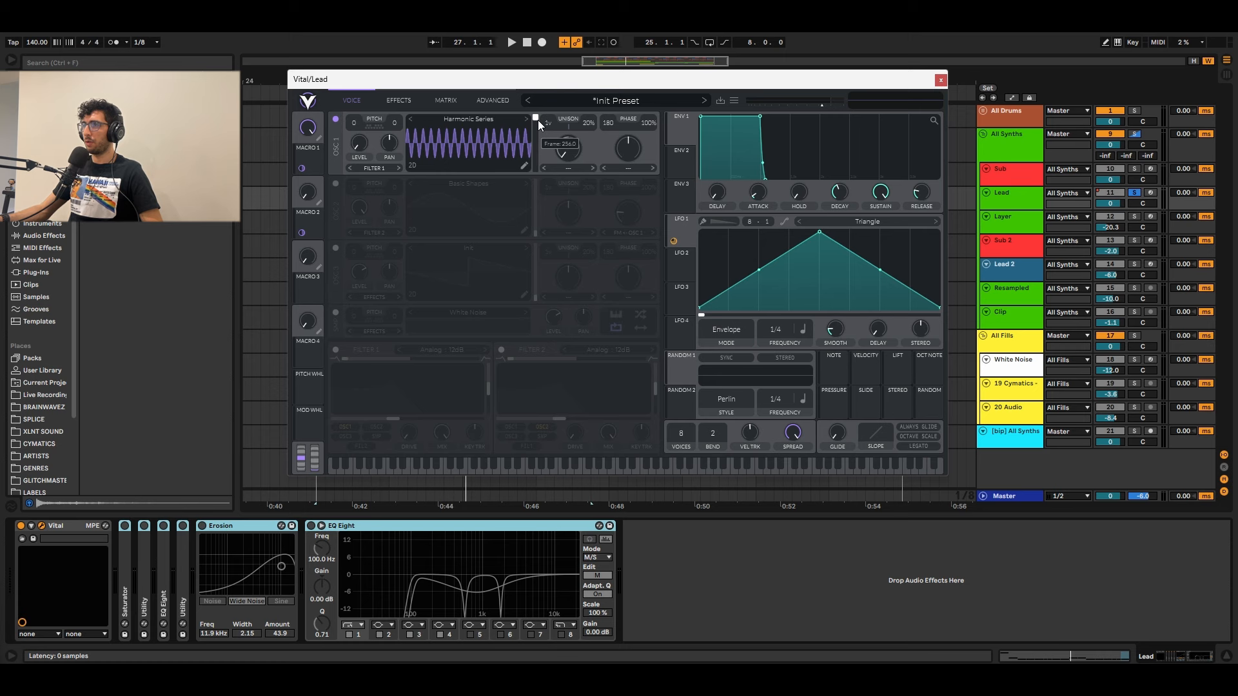
key("space")
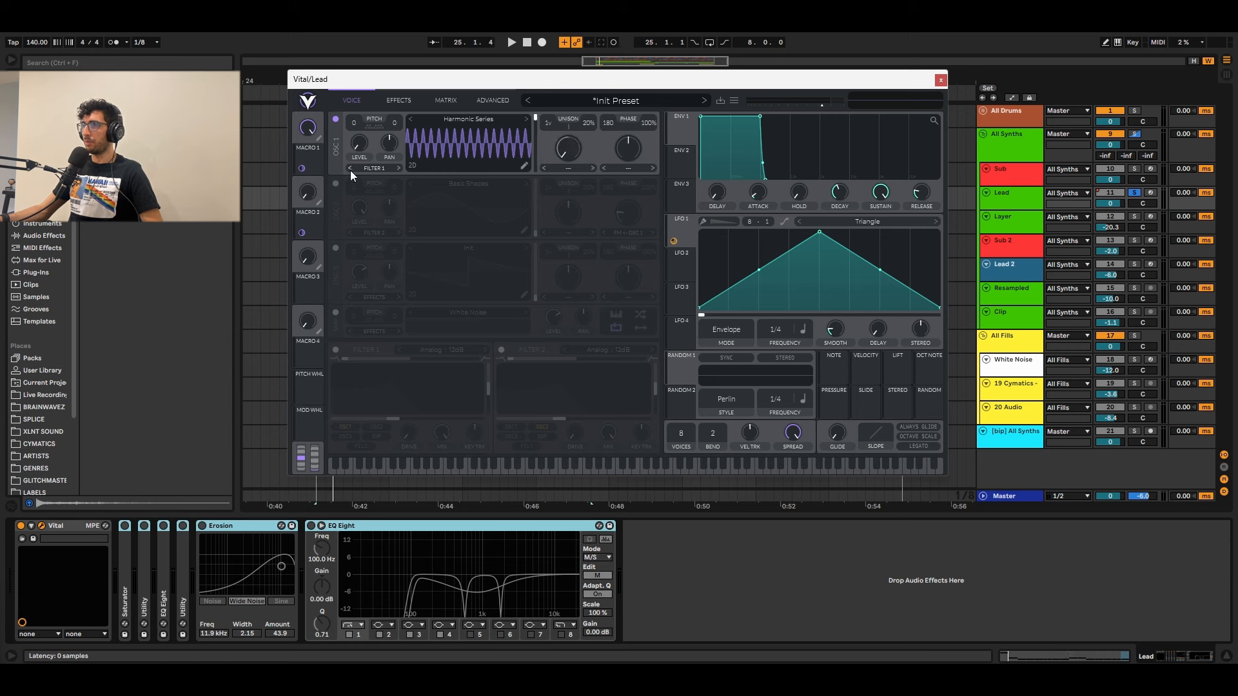
Step: Enable Vital's oscillator 2 with the Basic Shapes wavetable and FM from oscillator 1, and play the lead
left_click(335, 184)
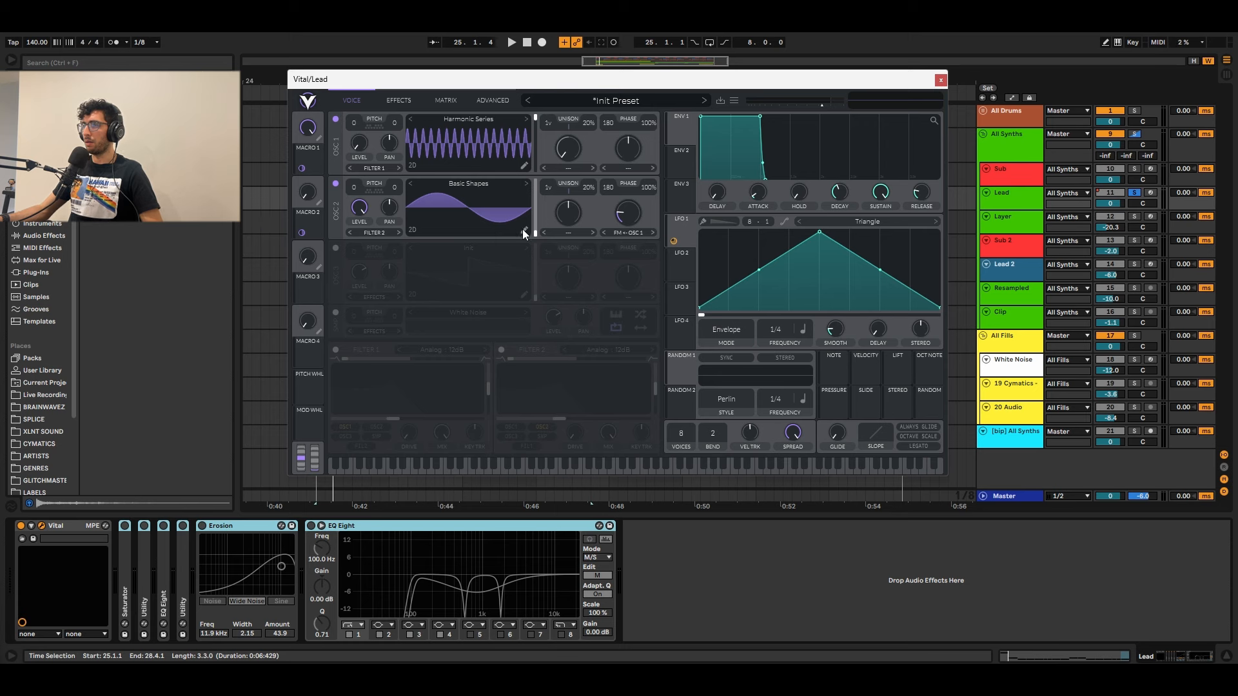
mouse_move(359, 208)
key("space")
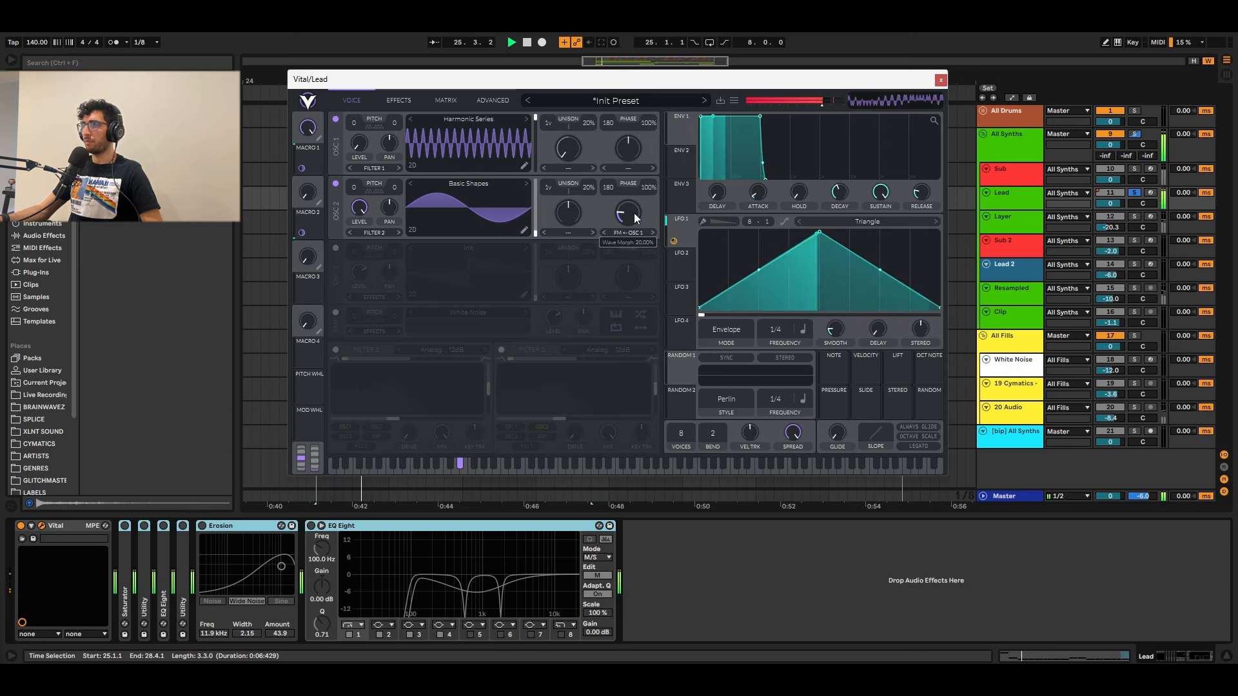
key("space")
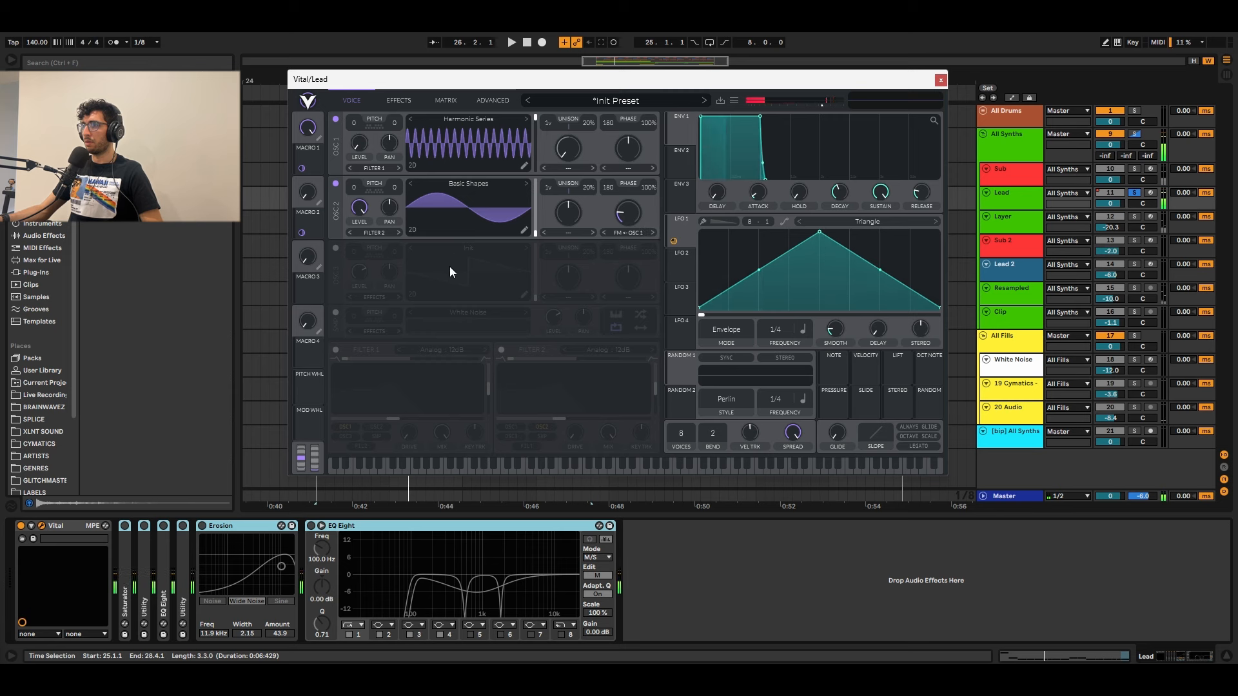
Step: Turn on Vital's Hard Clip distortion and its Analog 12dB filter effect, and play the lead to hear the LFO 1 cutoff movement
left_click(396, 102)
left_click(335, 120)
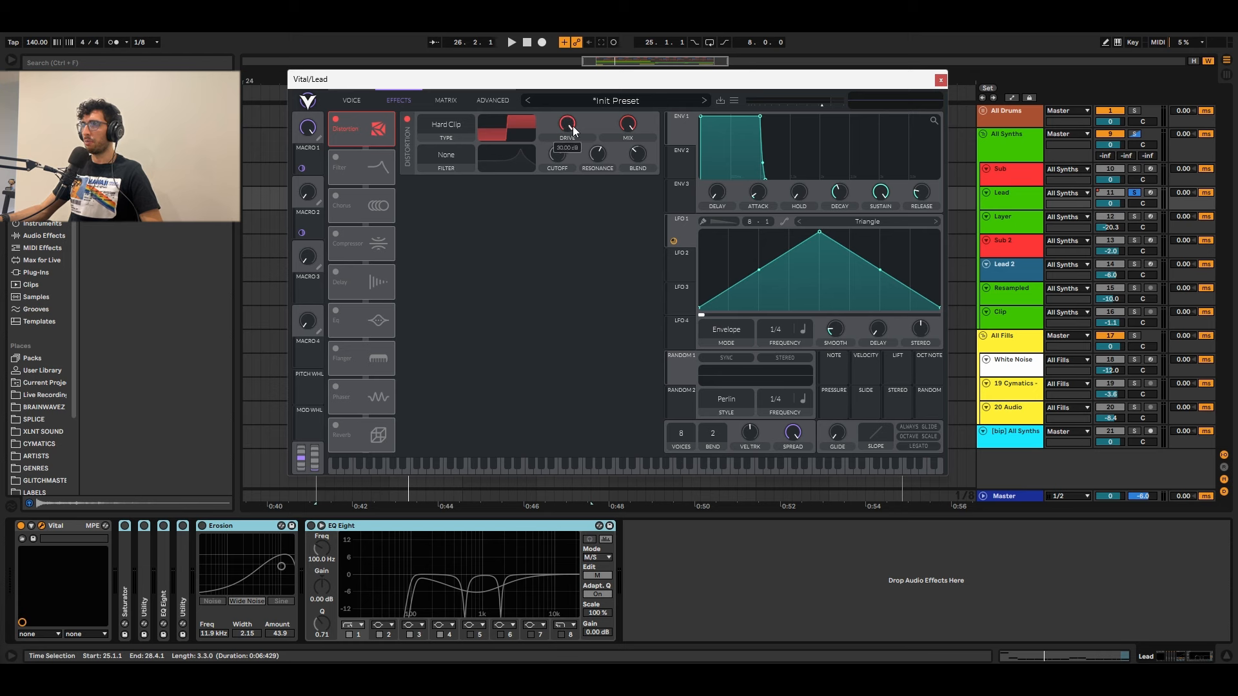
left_click(334, 157)
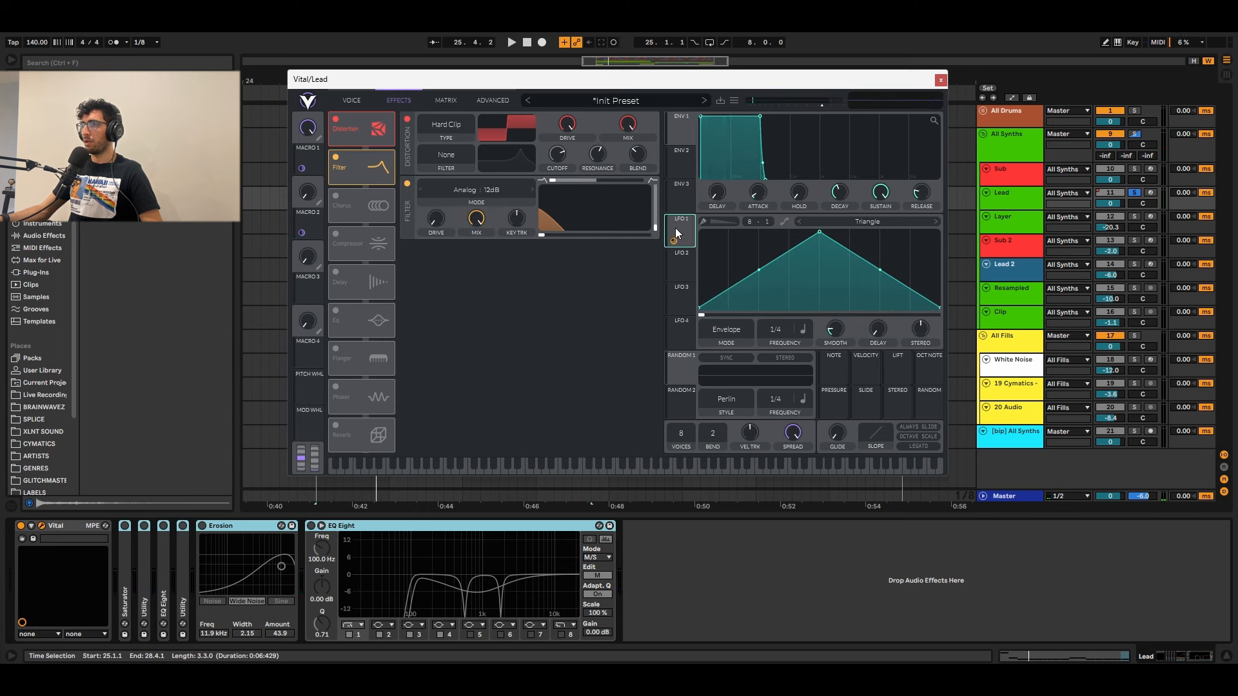
mouse_move(673, 241)
key("space")
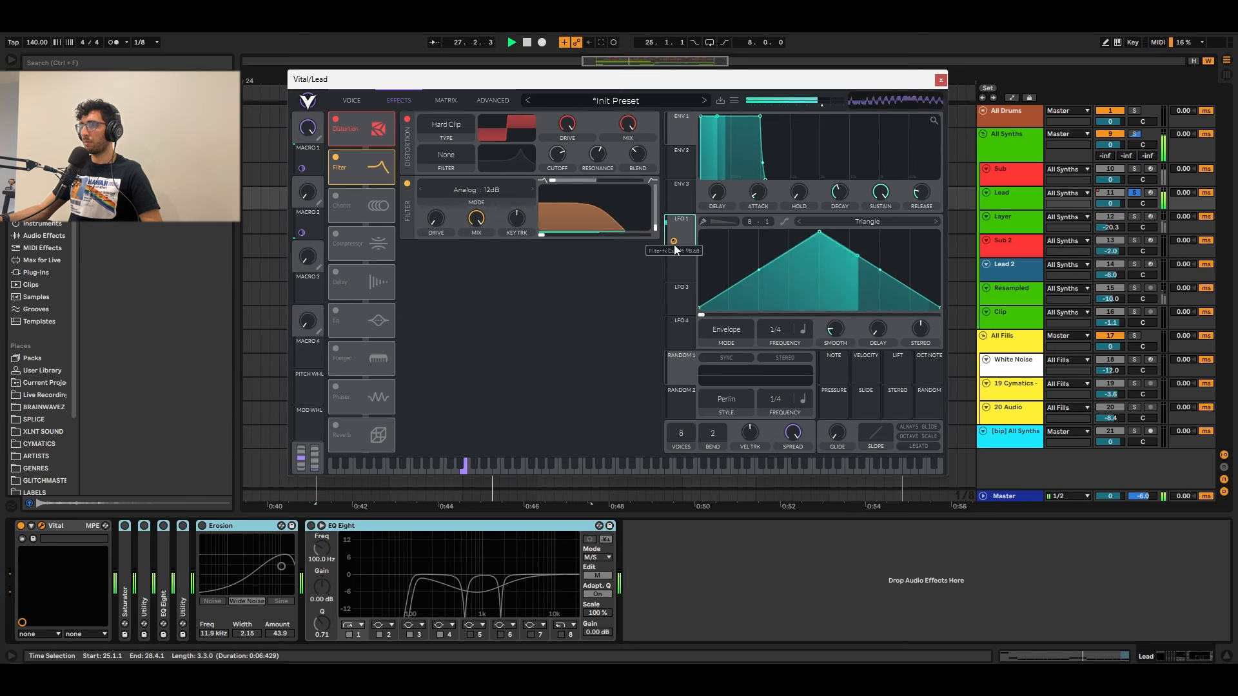
key("space")
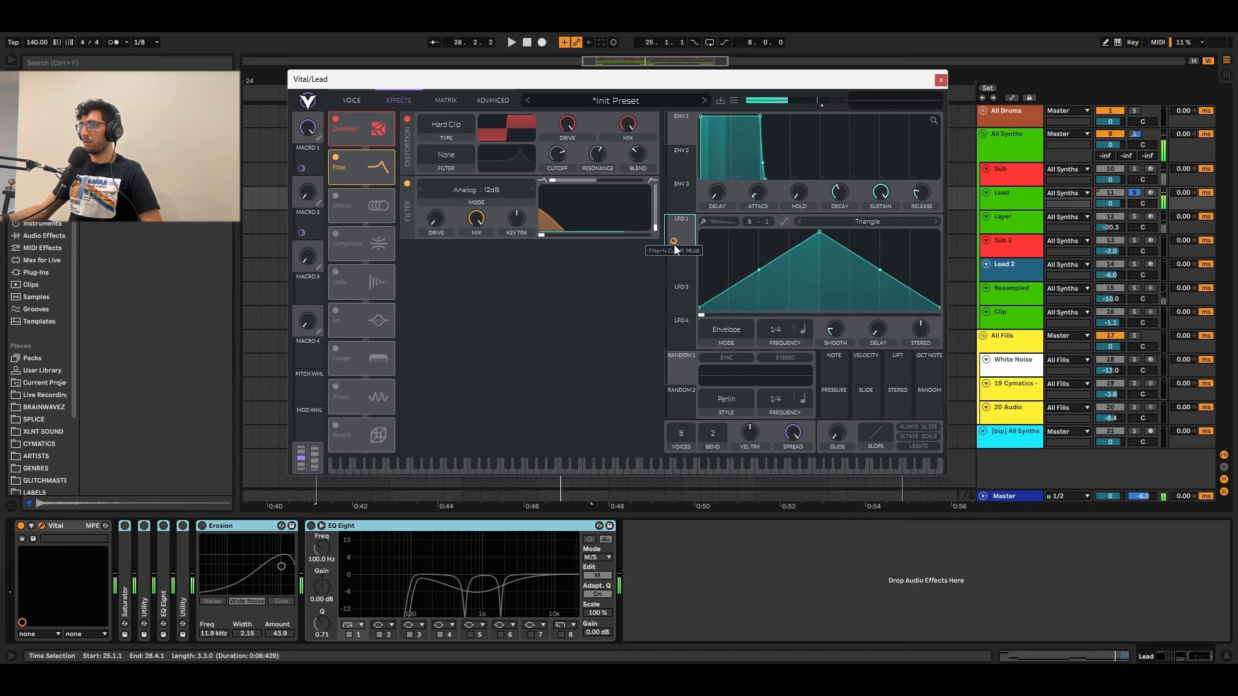
Step: Turn on Vital's 16-voice chorus effect, check its feedback and cutoff, and play the lead
left_click(342, 201)
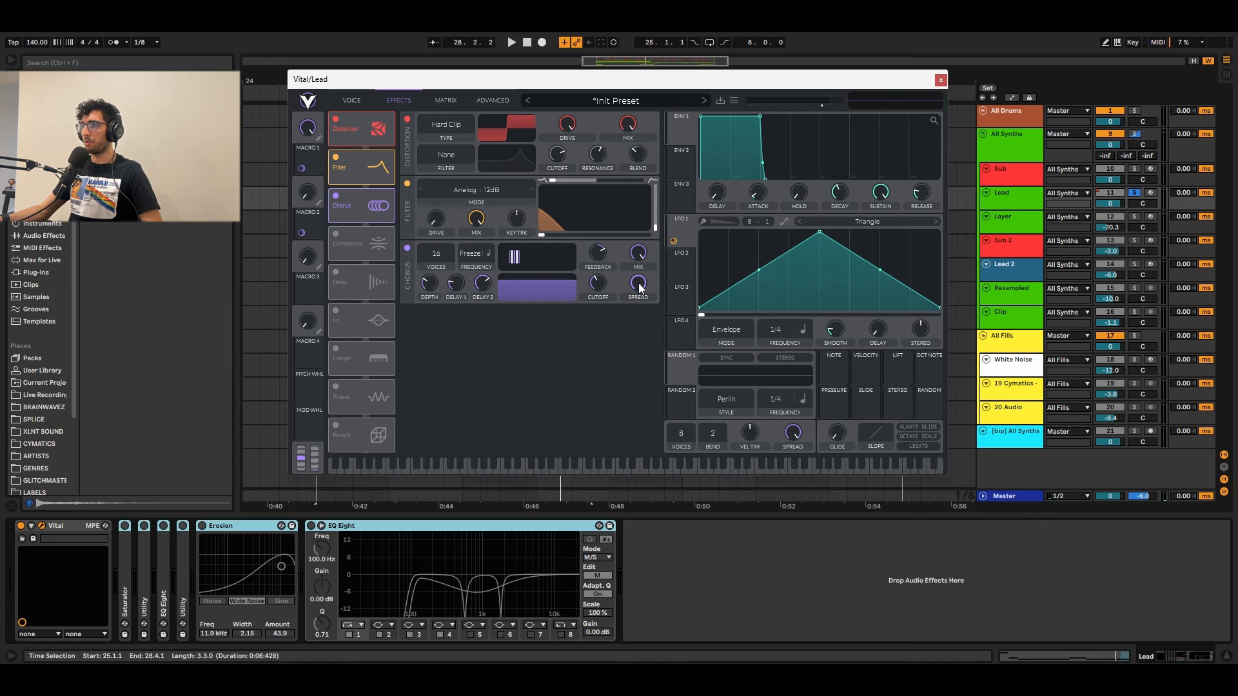
key("space")
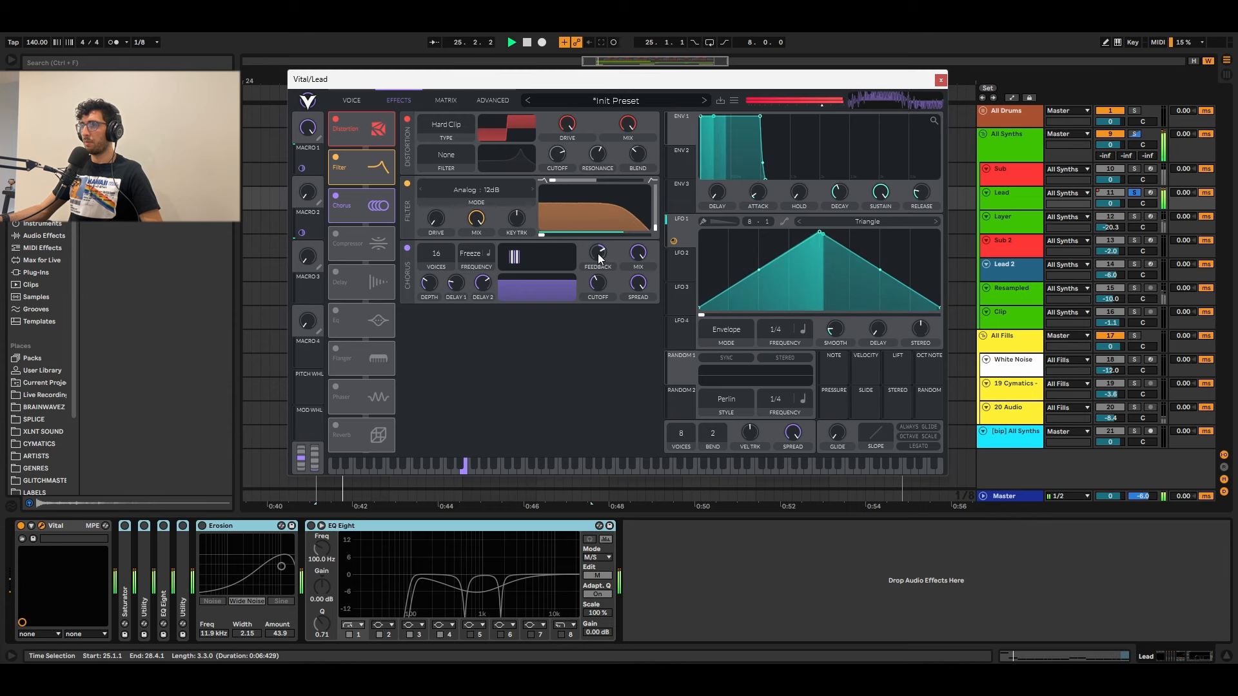
key("space")
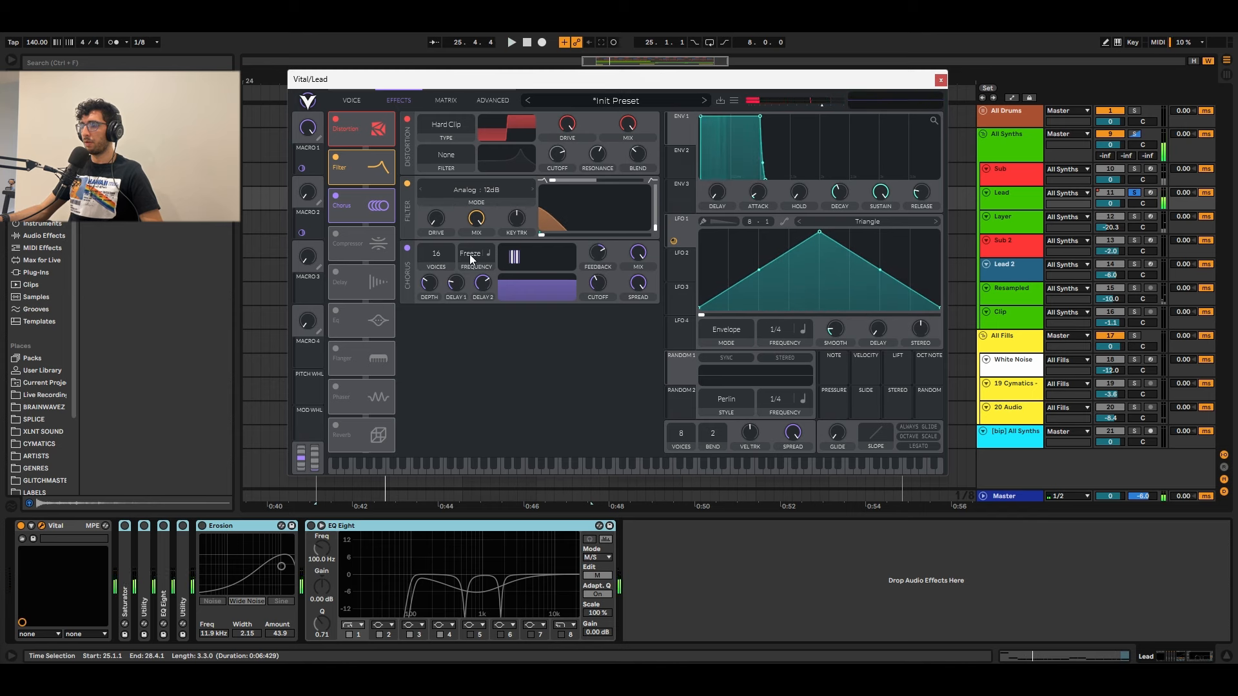
mouse_move(599, 253)
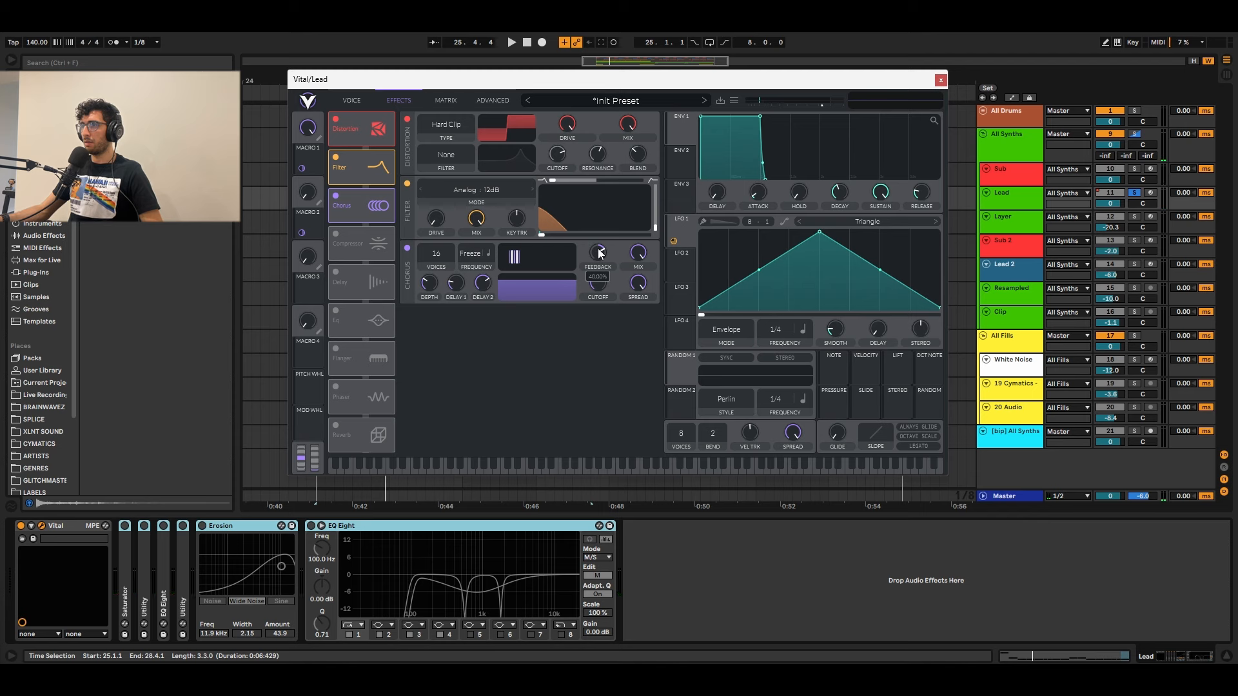
mouse_move(596, 281)
key("space")
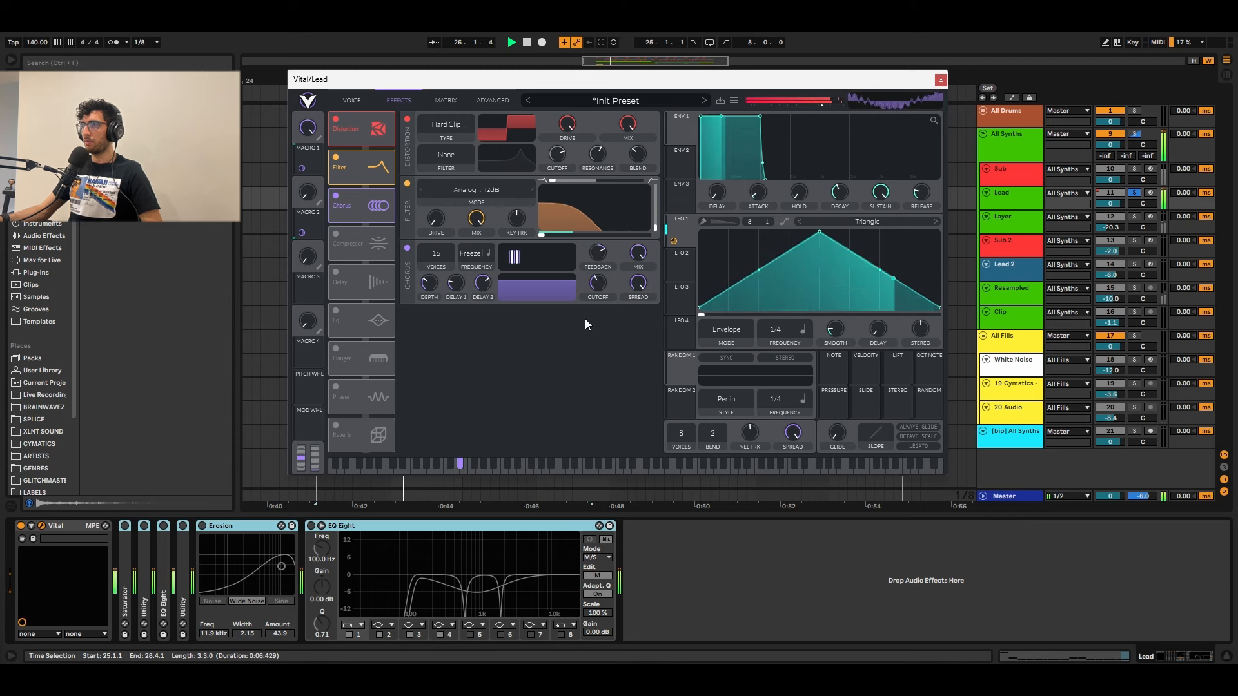
Step: Turn on Vital's Multiband compressor effect, audition the lead with it, and close the synth window
left_click(335, 234)
key("space")
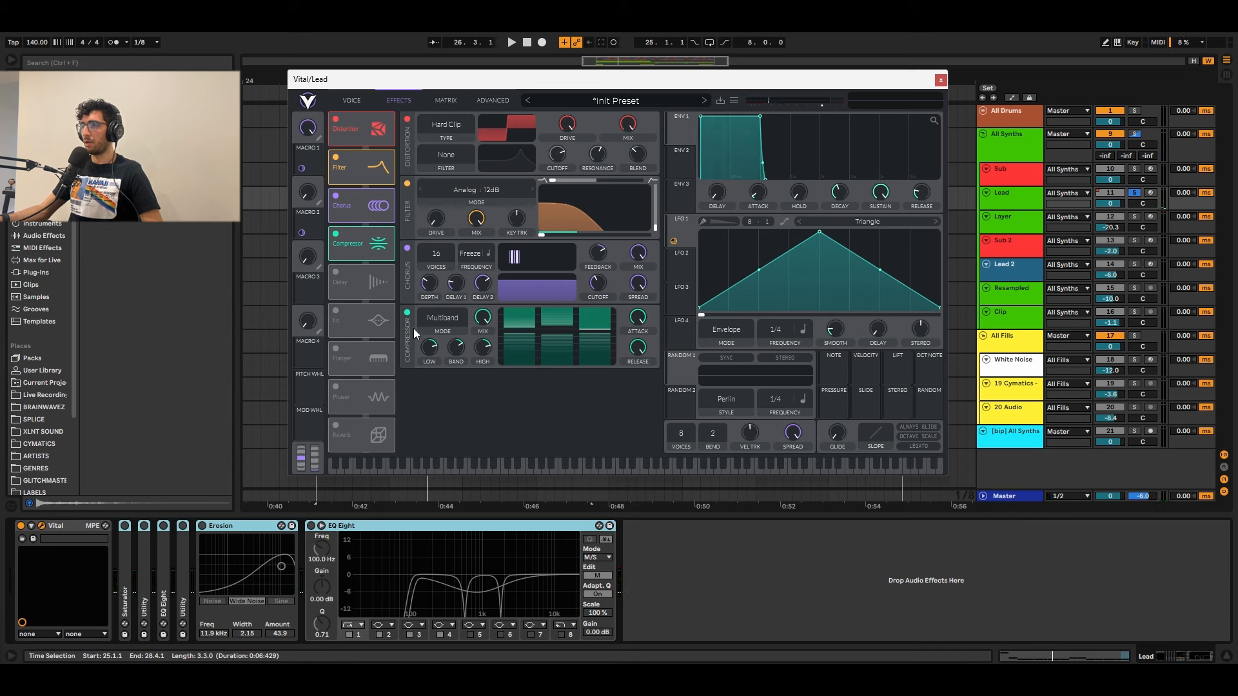
key("space")
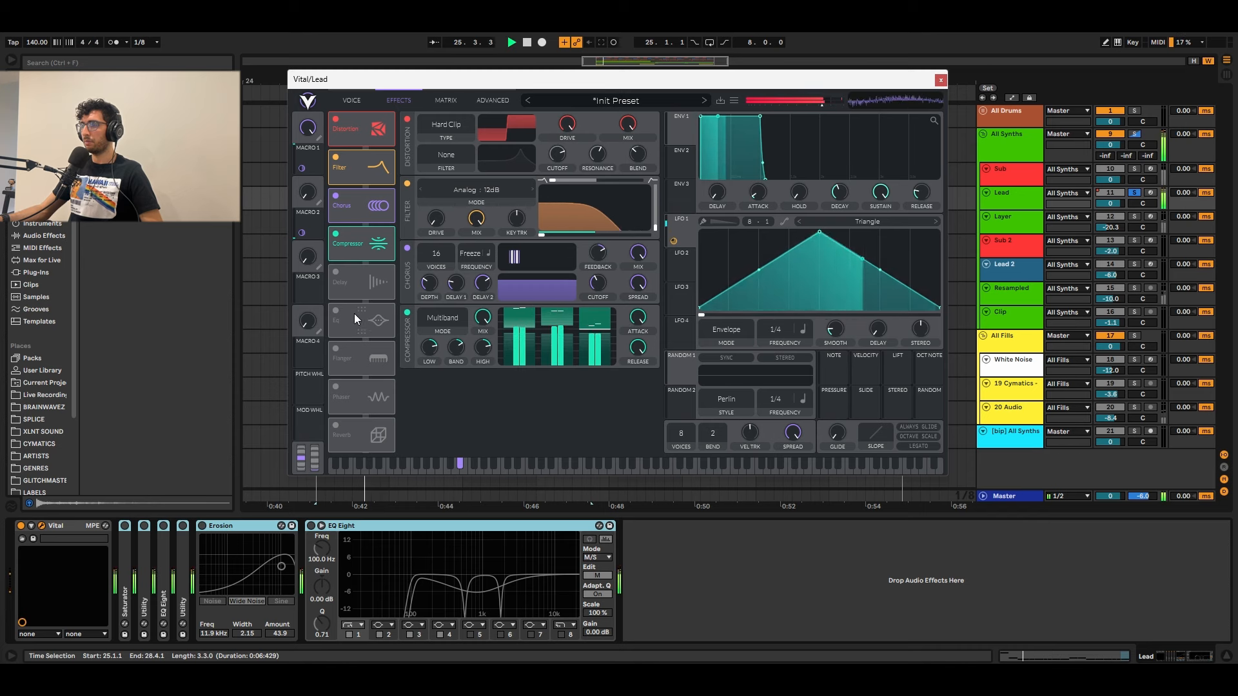
key("space")
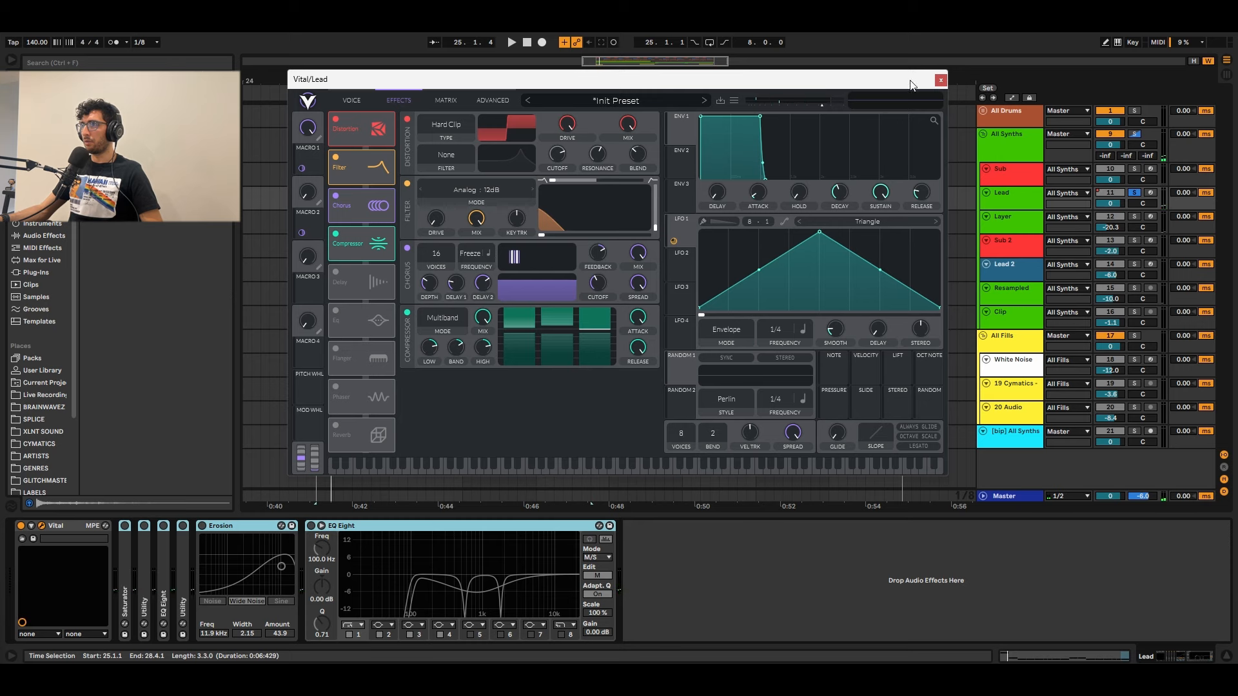
left_click(941, 80)
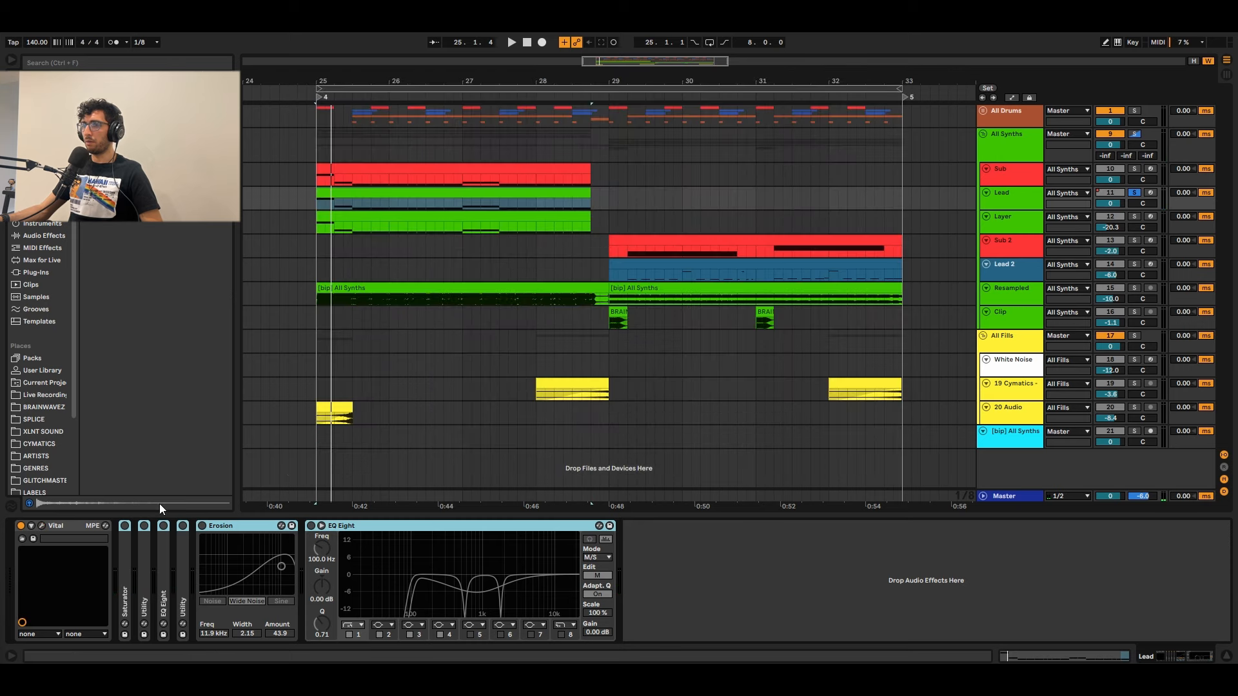
Step: Expand and turn on the Saturator on the Lead track, check its Hard Curve type, and play the lead
double_click(120, 560)
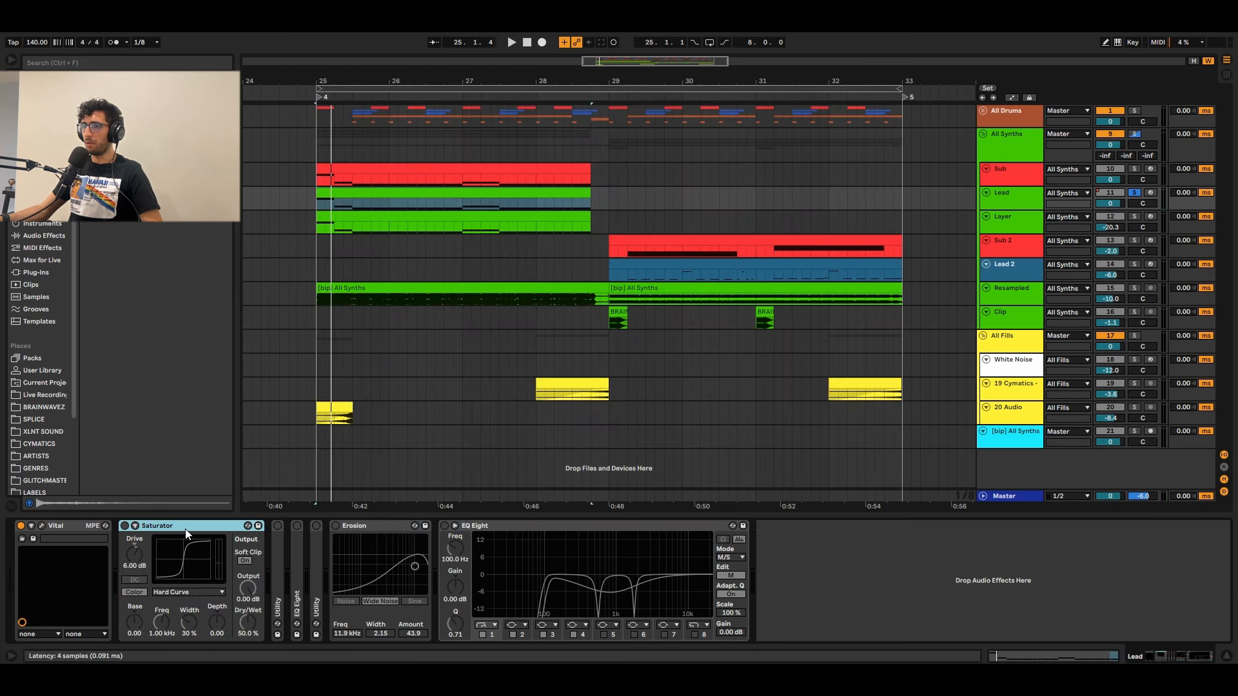
left_click(124, 525)
left_click(128, 552)
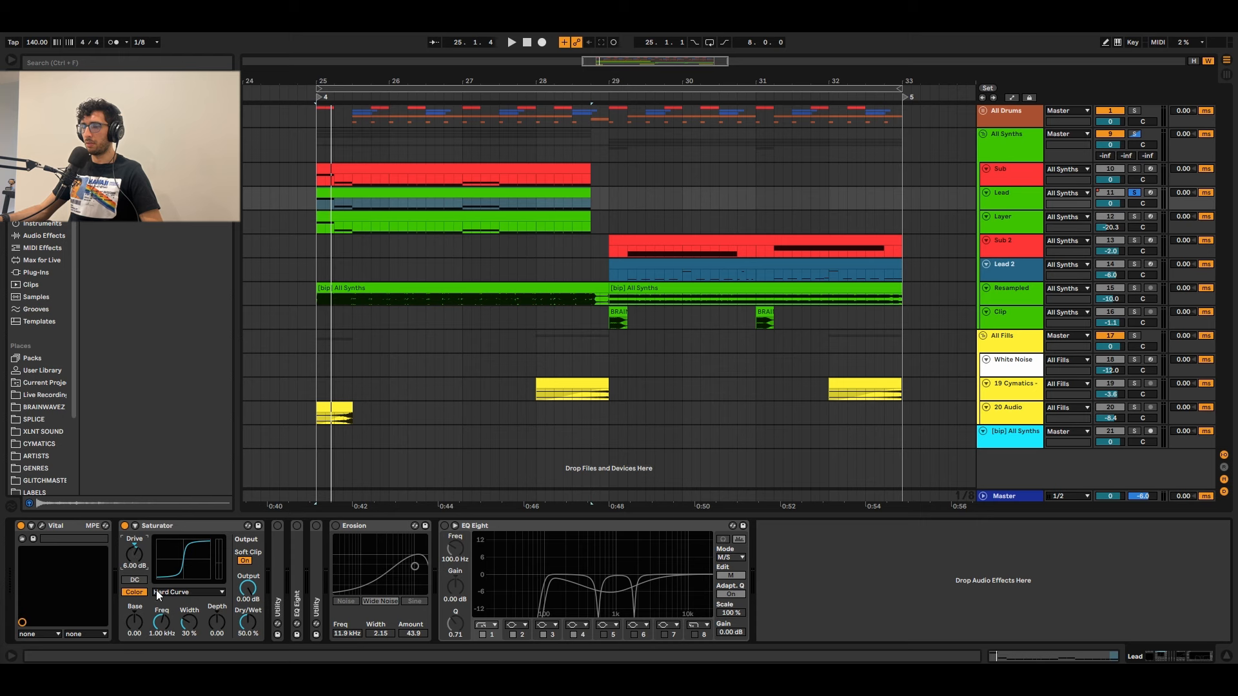
left_click(187, 592)
left_click(187, 592)
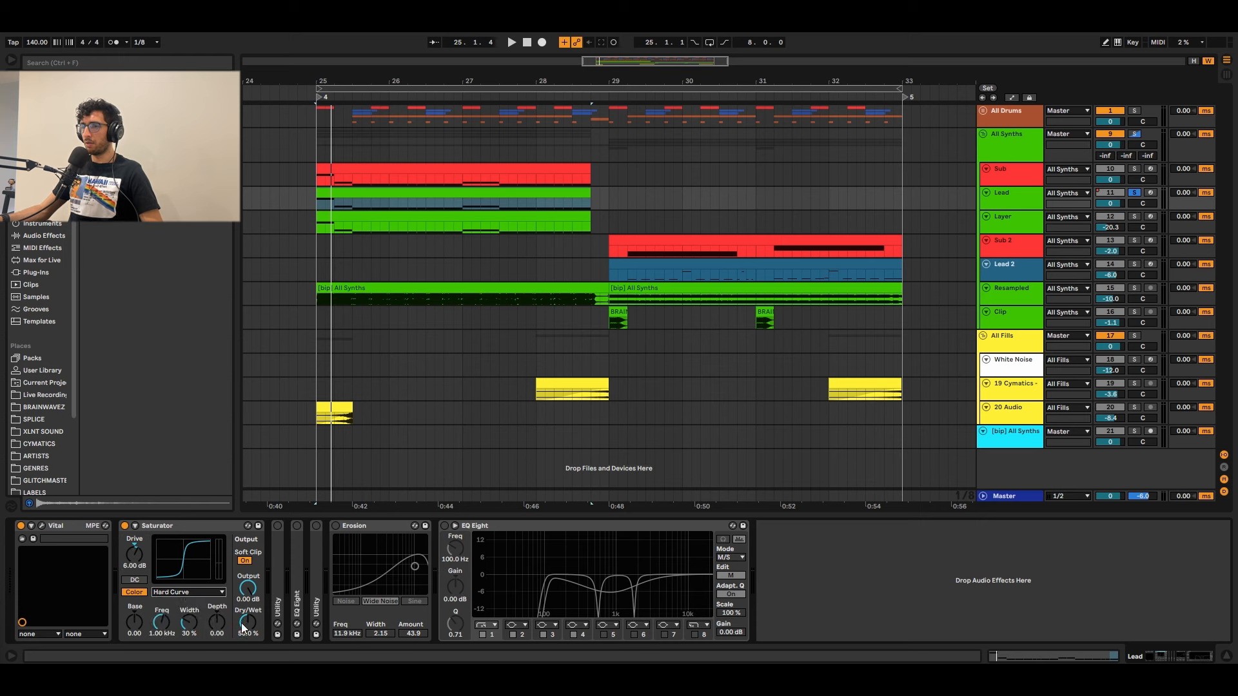
key("space")
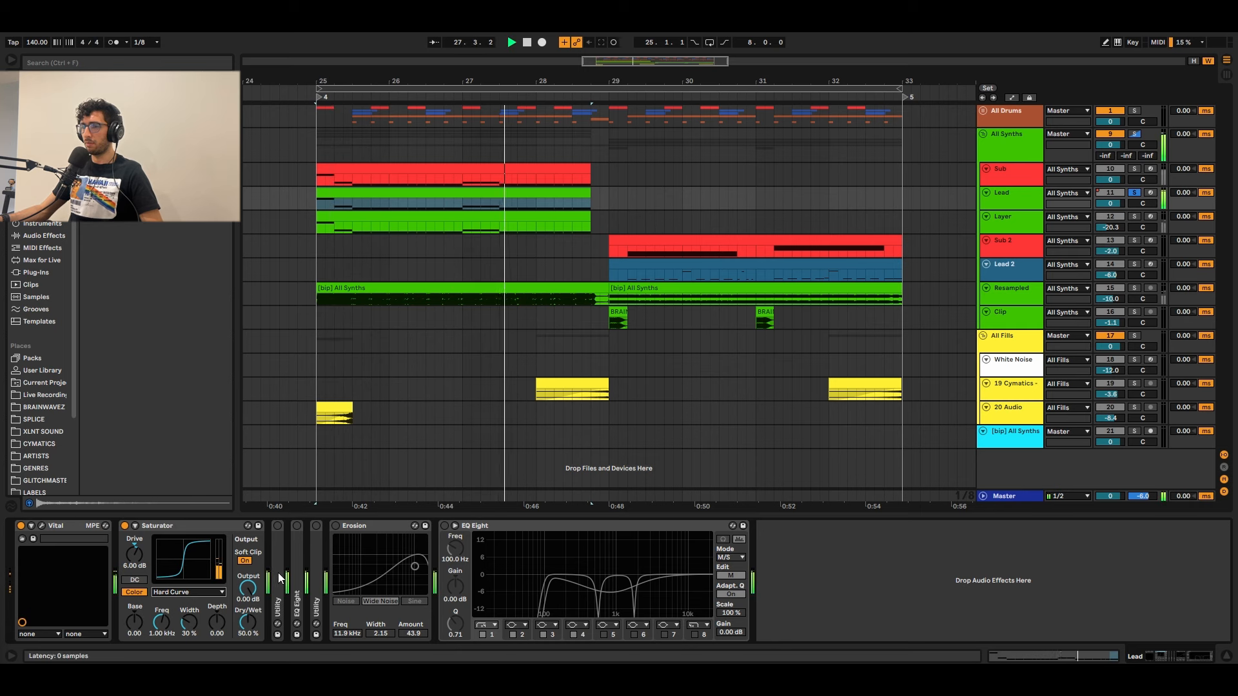
Step: Expand and turn on the lead's first Utility and EQ Eight, check the EQ's two boosts, and turn off its 5 kHz band
double_click(277, 604)
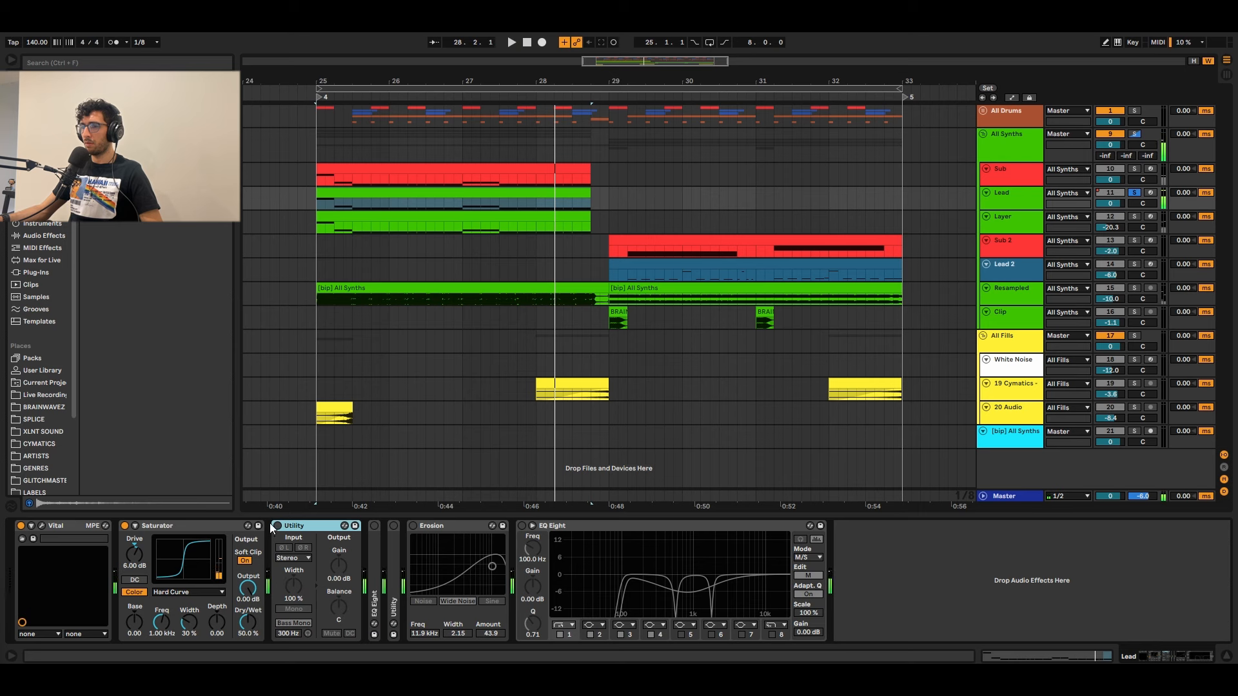
left_click(278, 527)
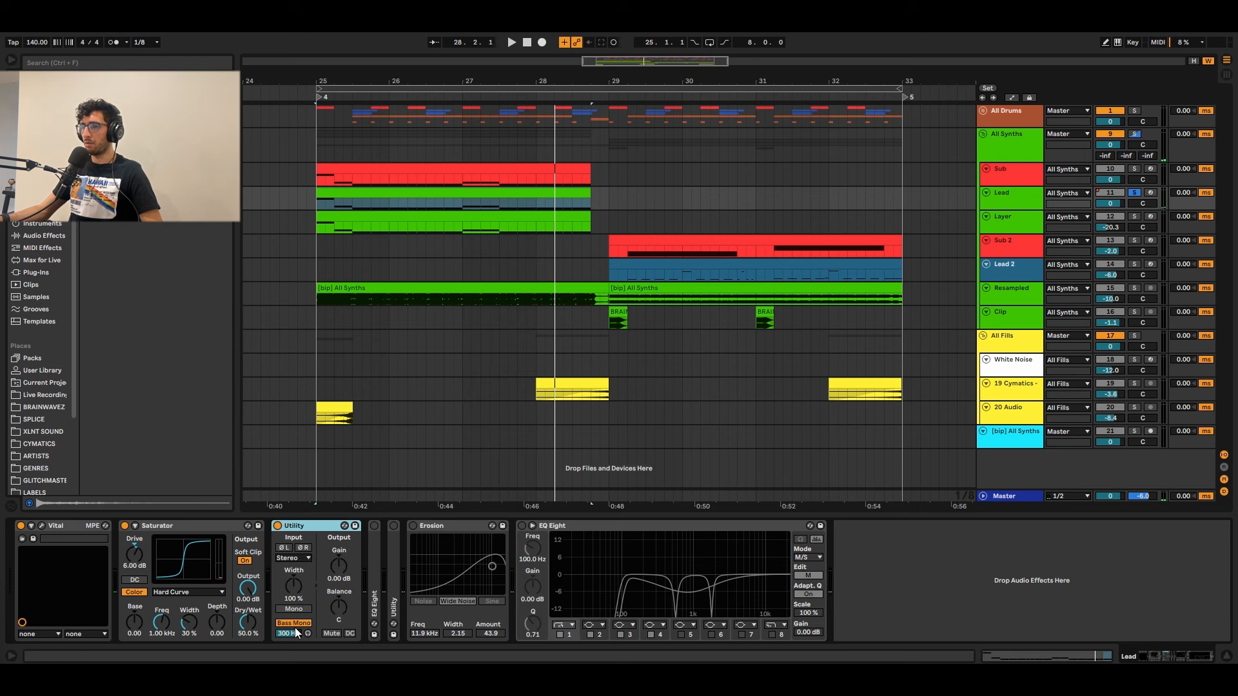
double_click(376, 586)
left_click(374, 526)
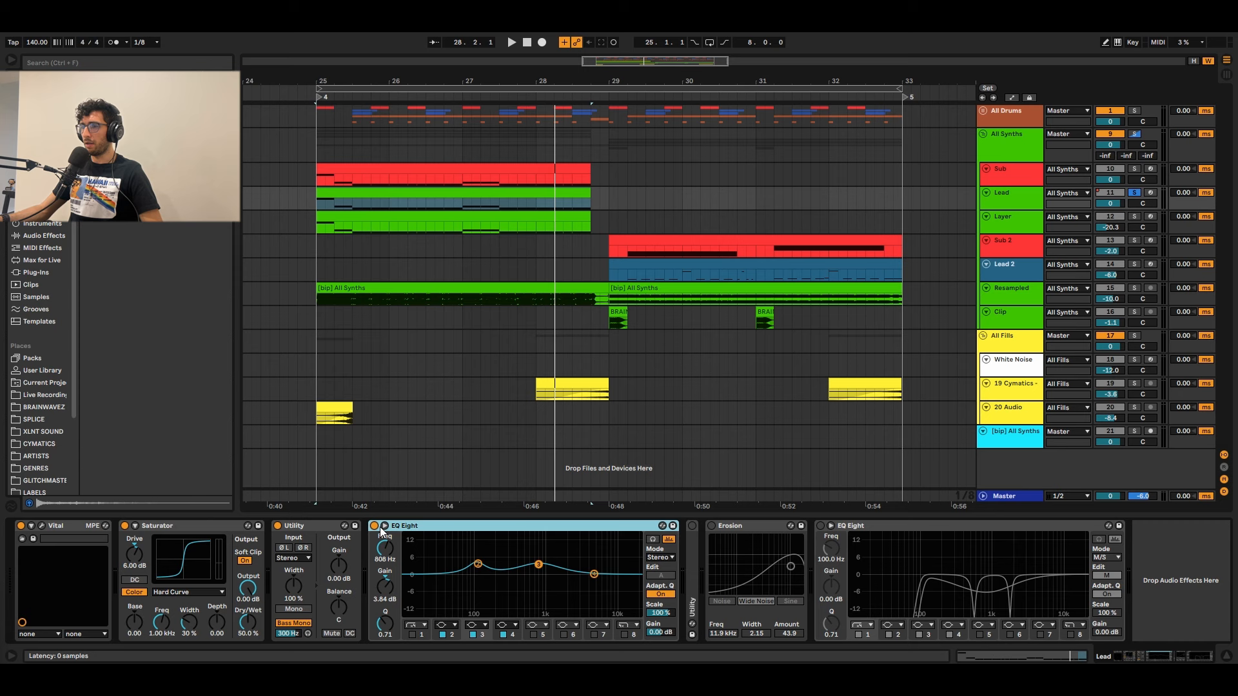
left_click(478, 565)
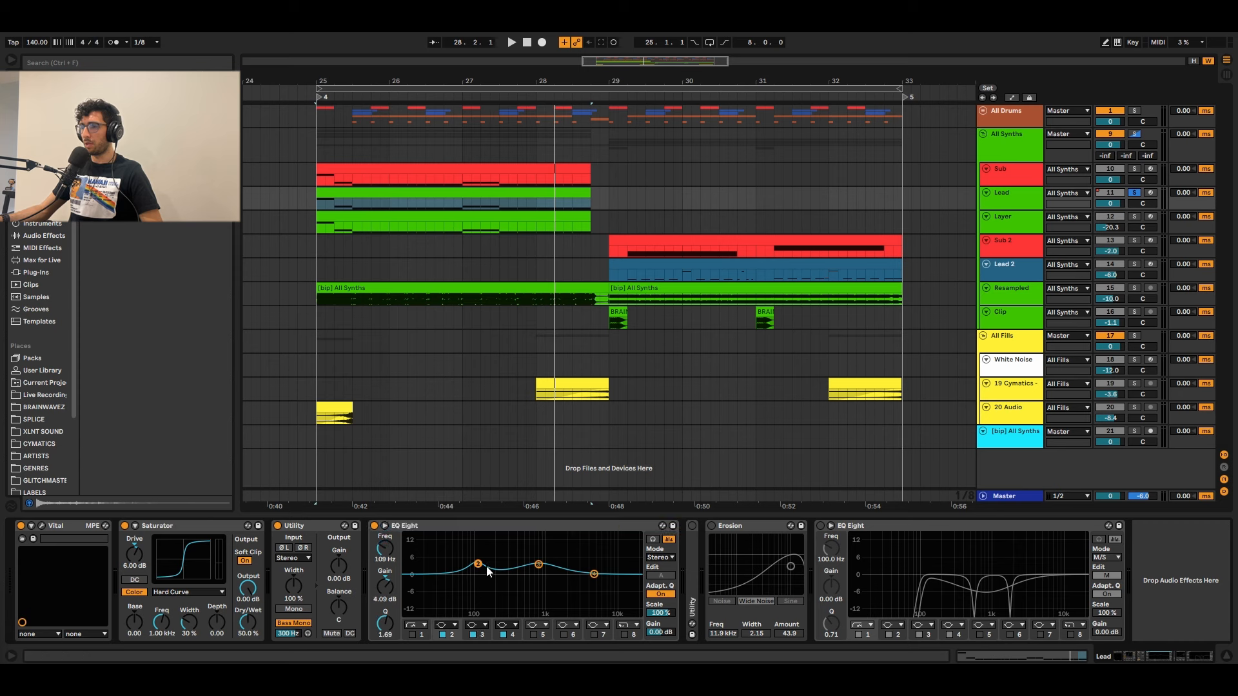
left_click(539, 565)
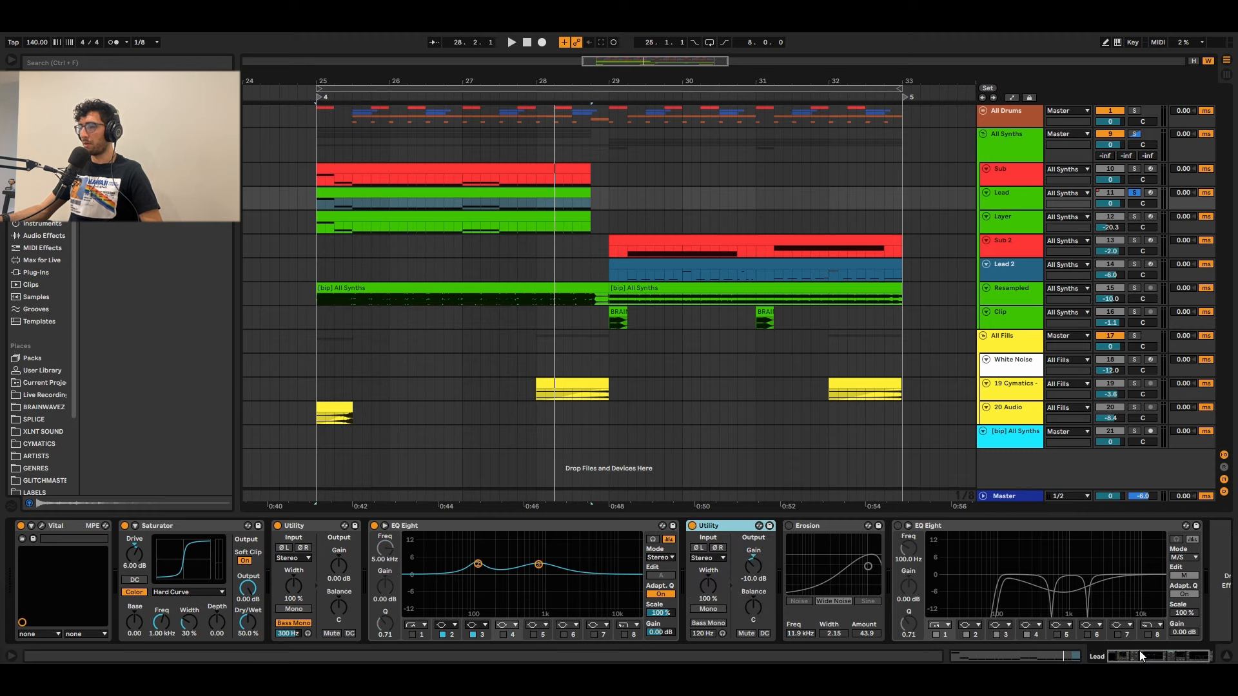
Step: Turn on the Wide Noise Erosion in the lead's effect chain and play the lead with it
left_click_drag(1140, 652, 1191, 652)
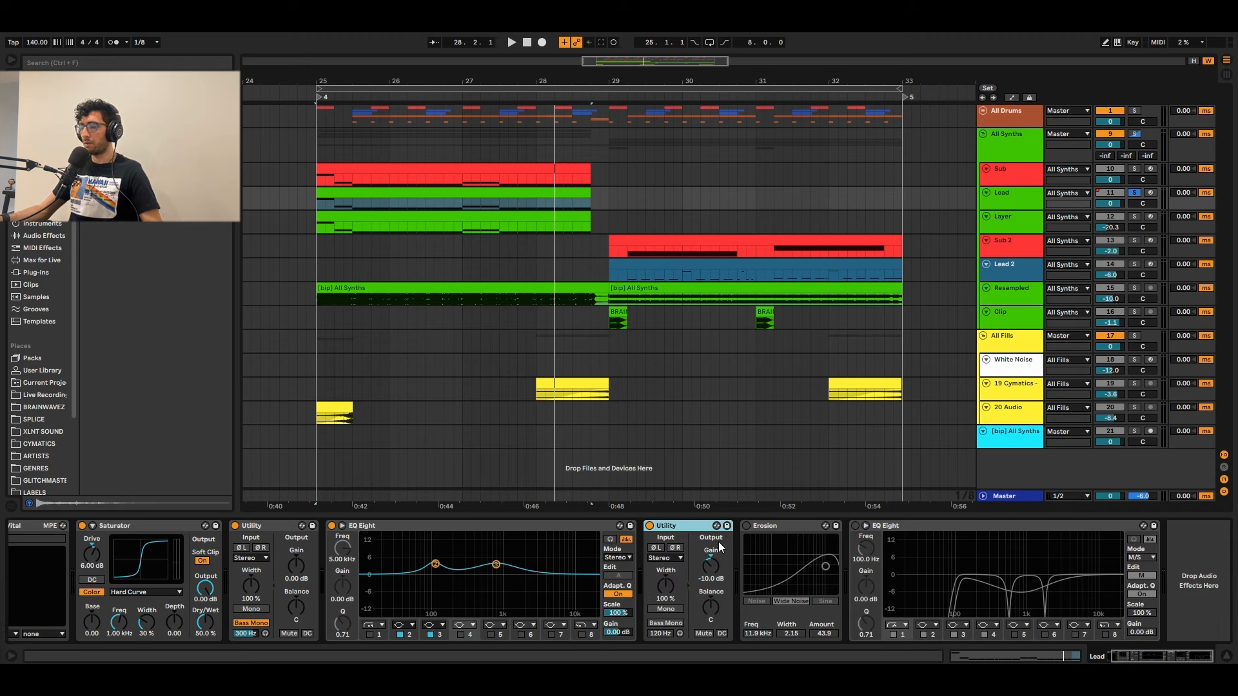
key("space")
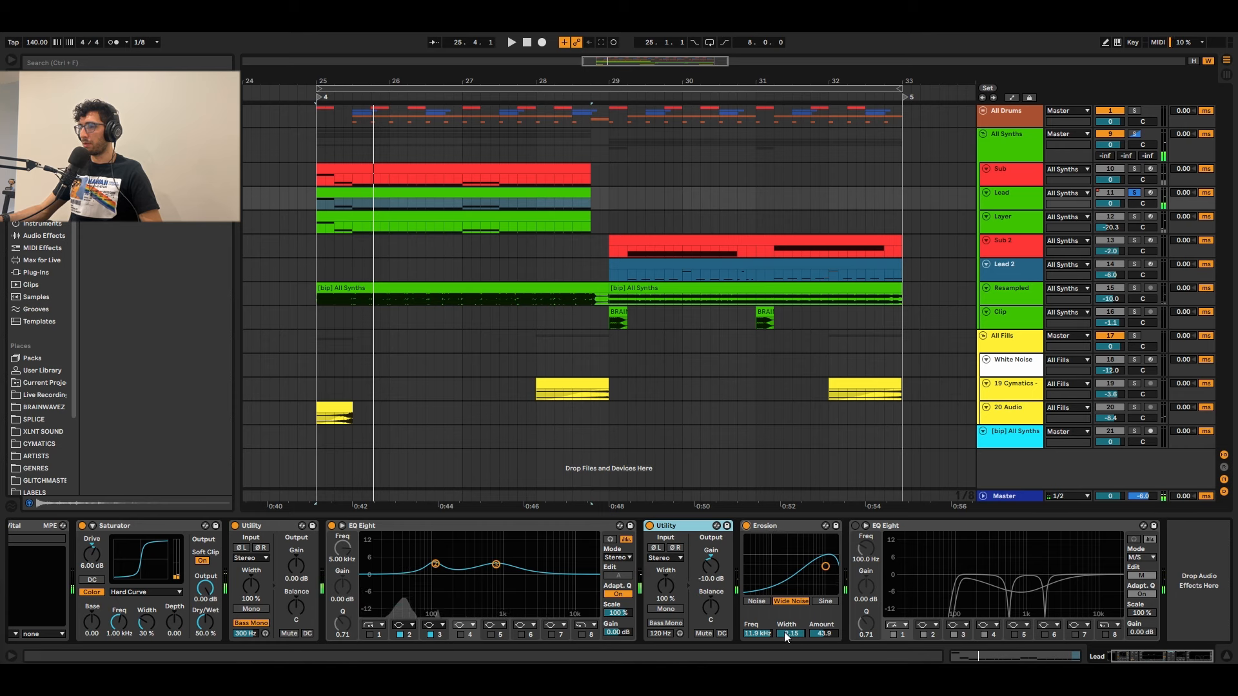
left_click(746, 526)
key("space")
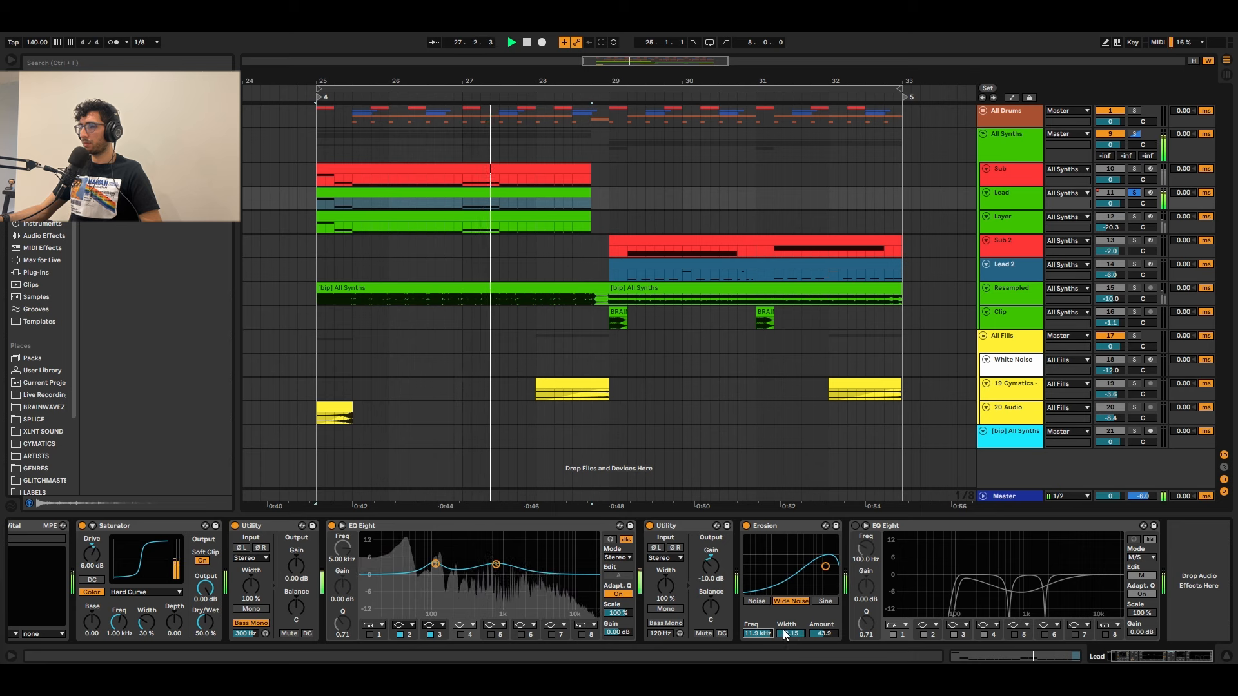
key("space")
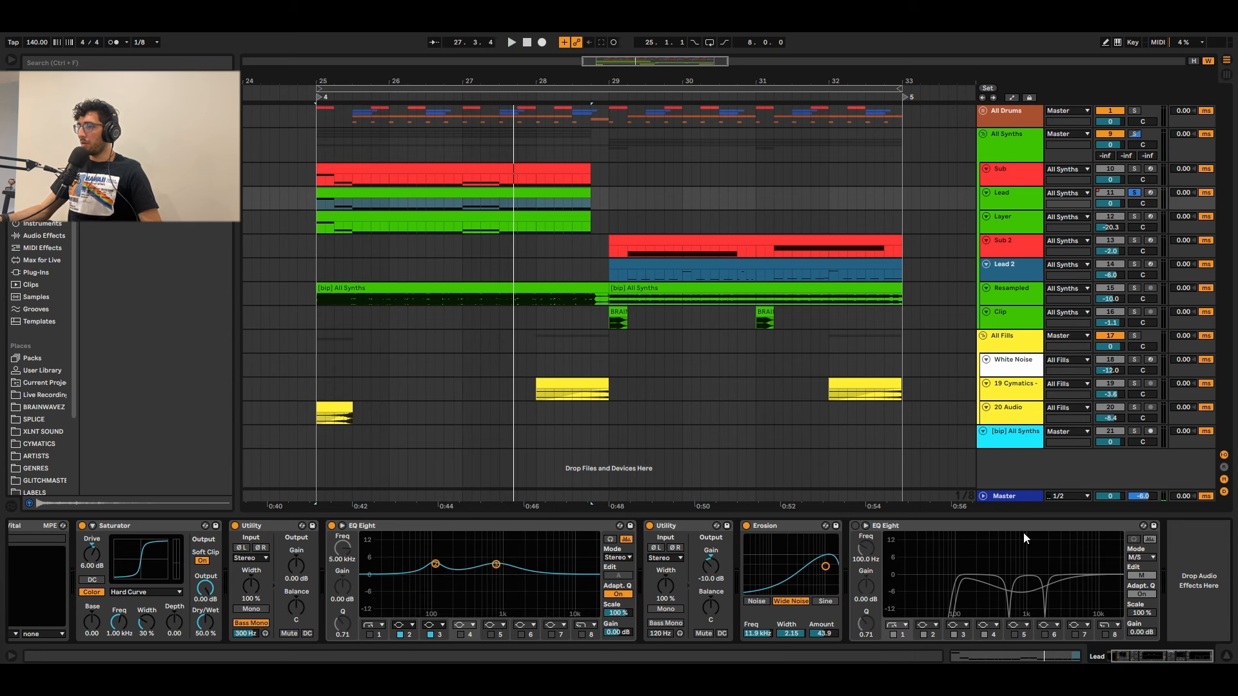
Step: Turn on the lead's final mid/side EQ Eight, inspect its 562 Hz and 1.78 kHz cuts, and play the lead
left_click(855, 527)
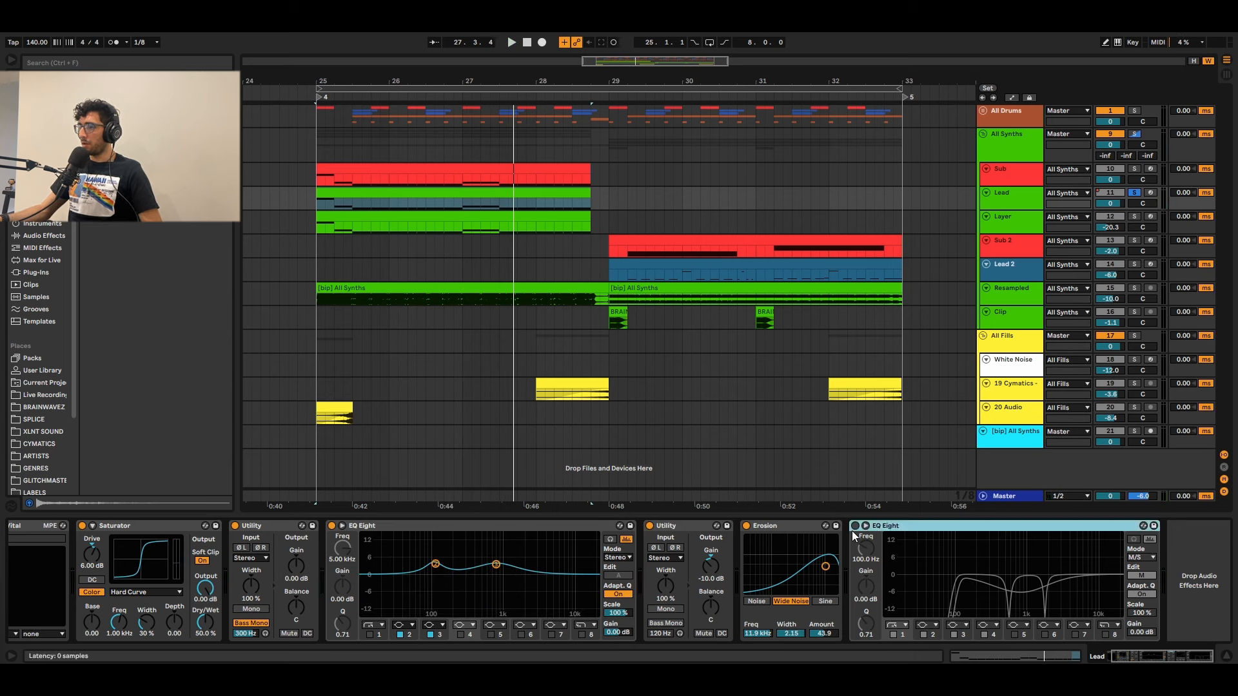
left_click(1010, 613)
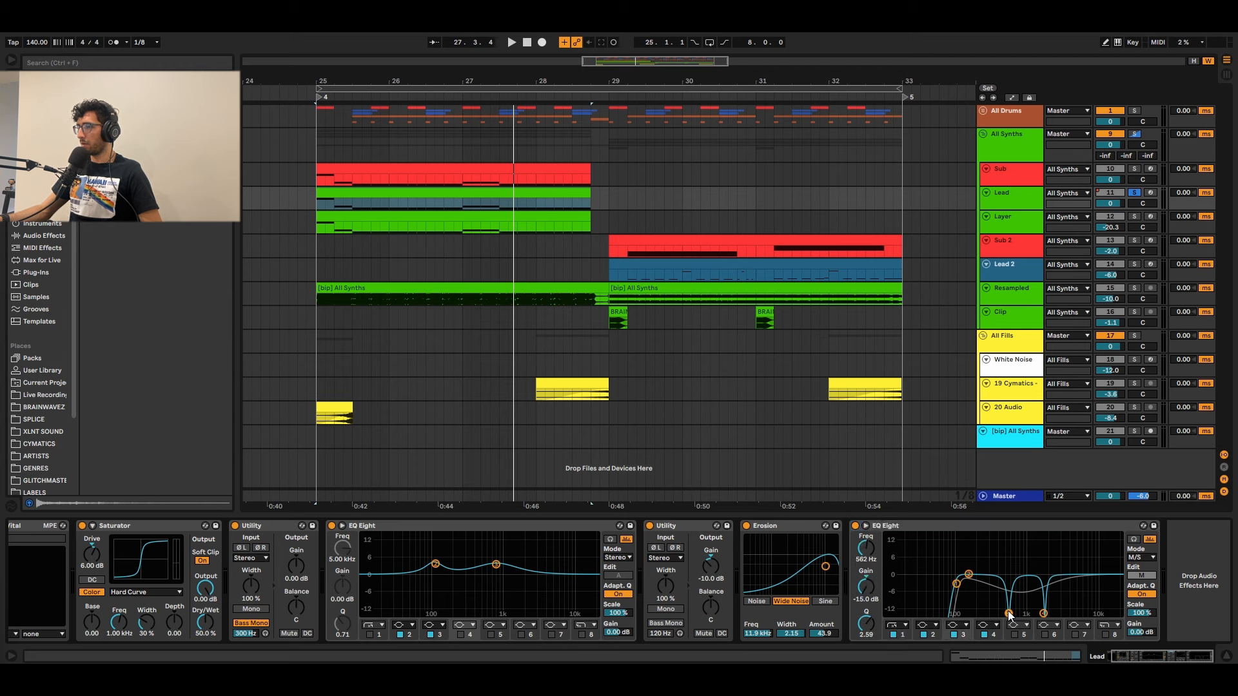
left_click(1045, 615)
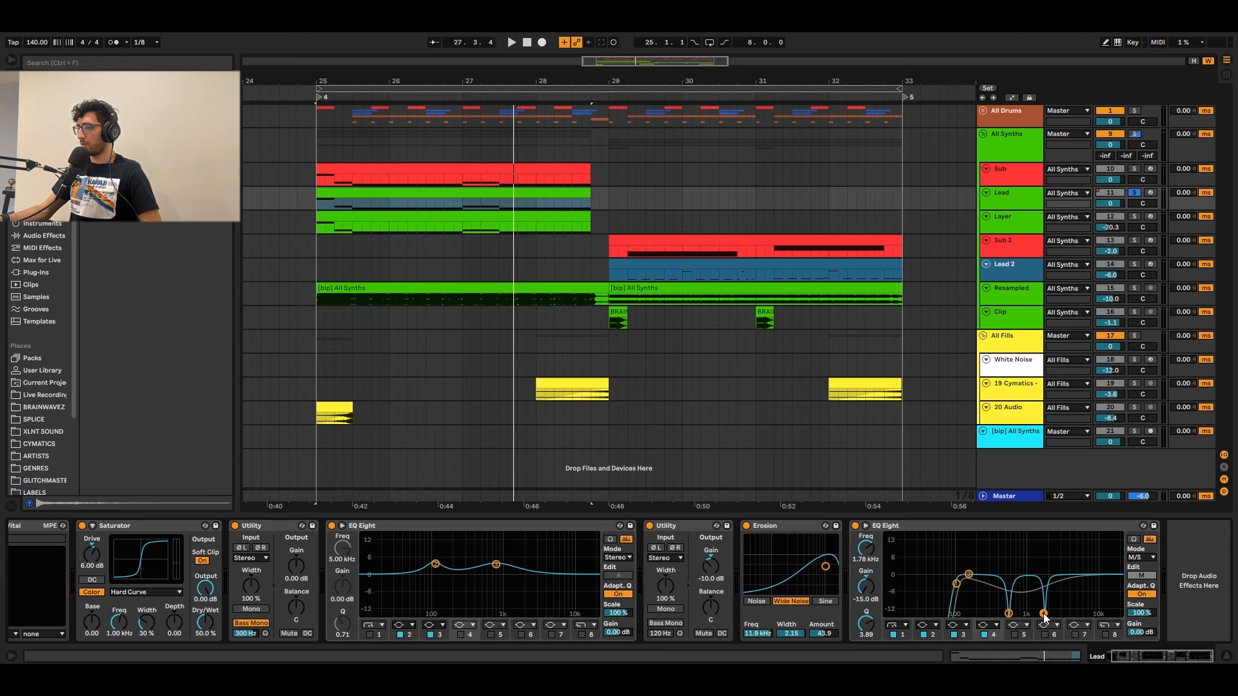
key("space")
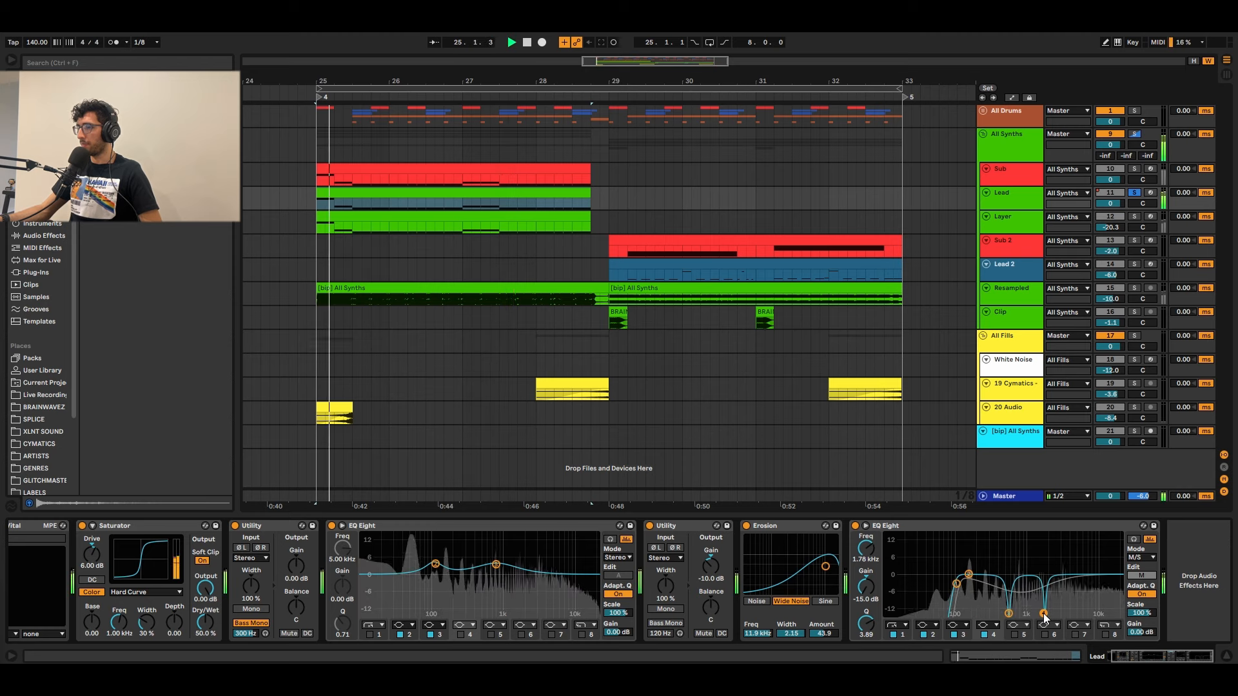
Step: Examine the EQ Eight's side curve while playing the lead, and return to the mid curve's 100 Hz low-cut band
left_click(1142, 575)
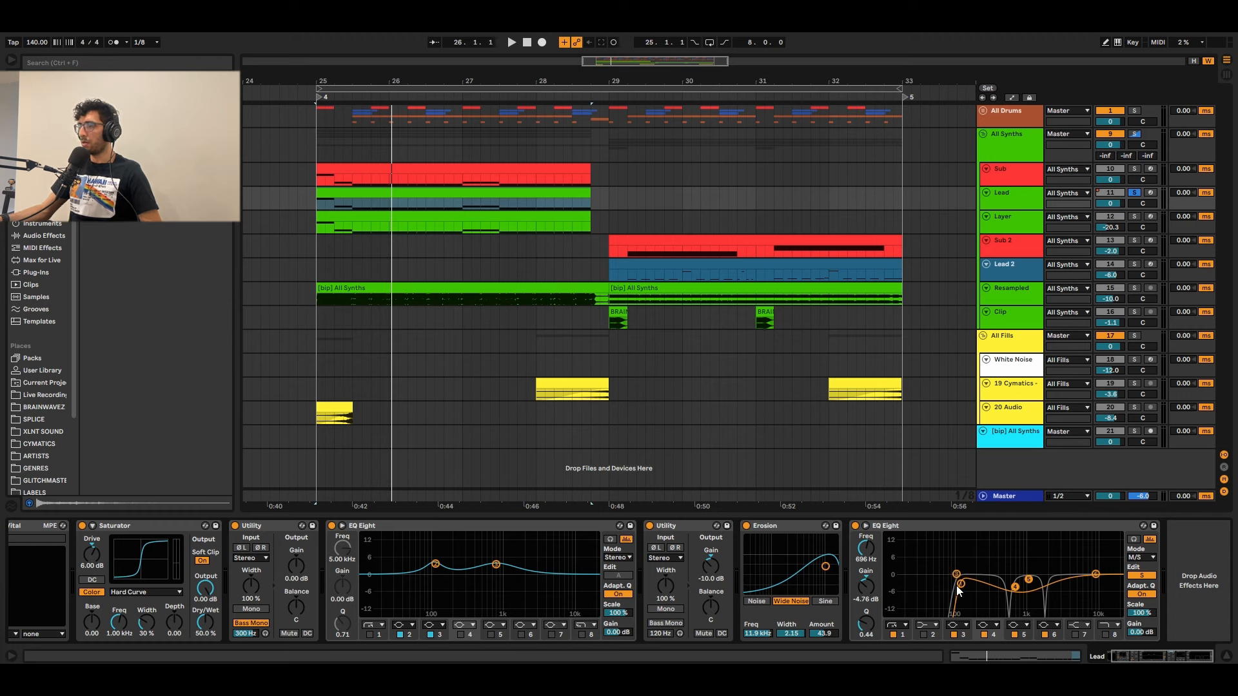
key("space")
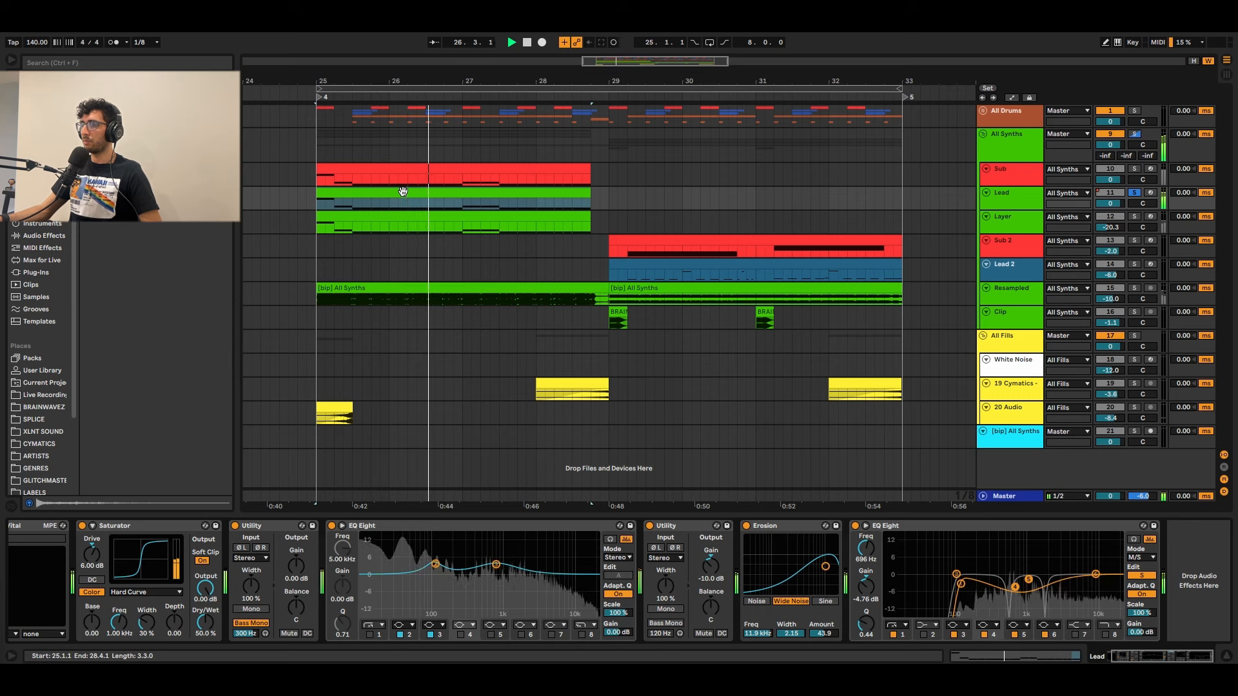
left_click(1142, 576)
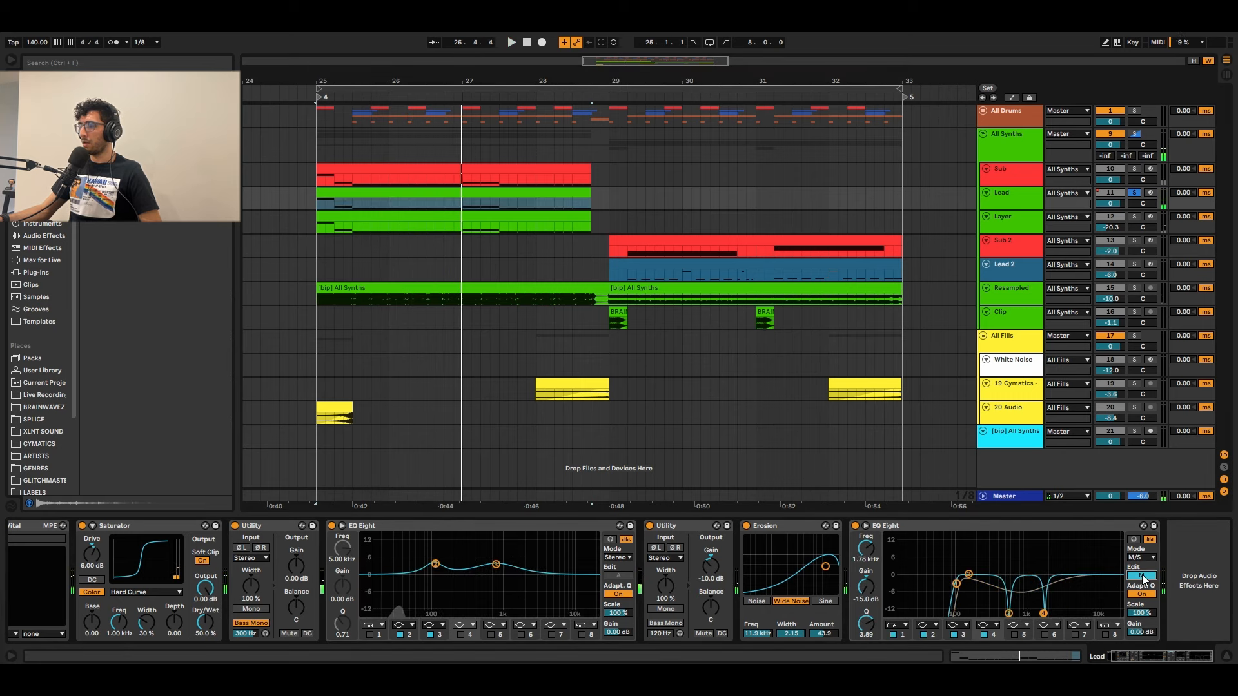
left_click(956, 584)
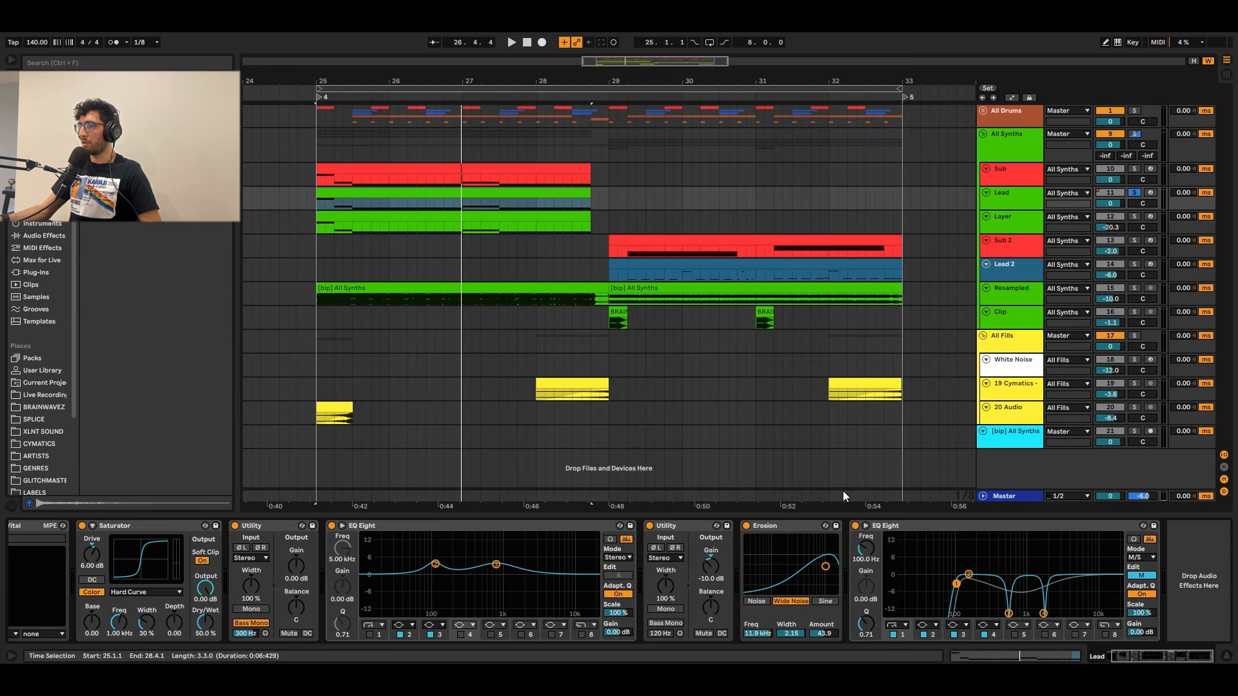
Step: Solo the Sub track, open its Vital synth, and inspect oscillator 2's Basic Shapes sine in the wavetable editor
left_click(427, 167)
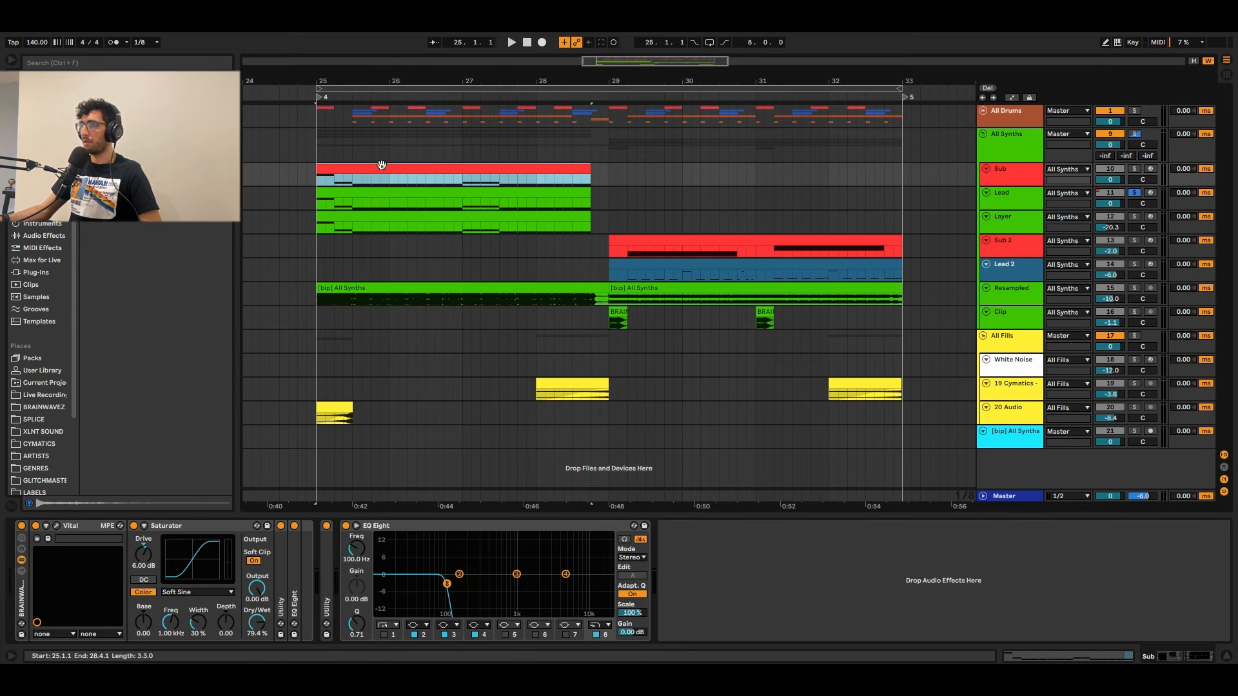
key("space")
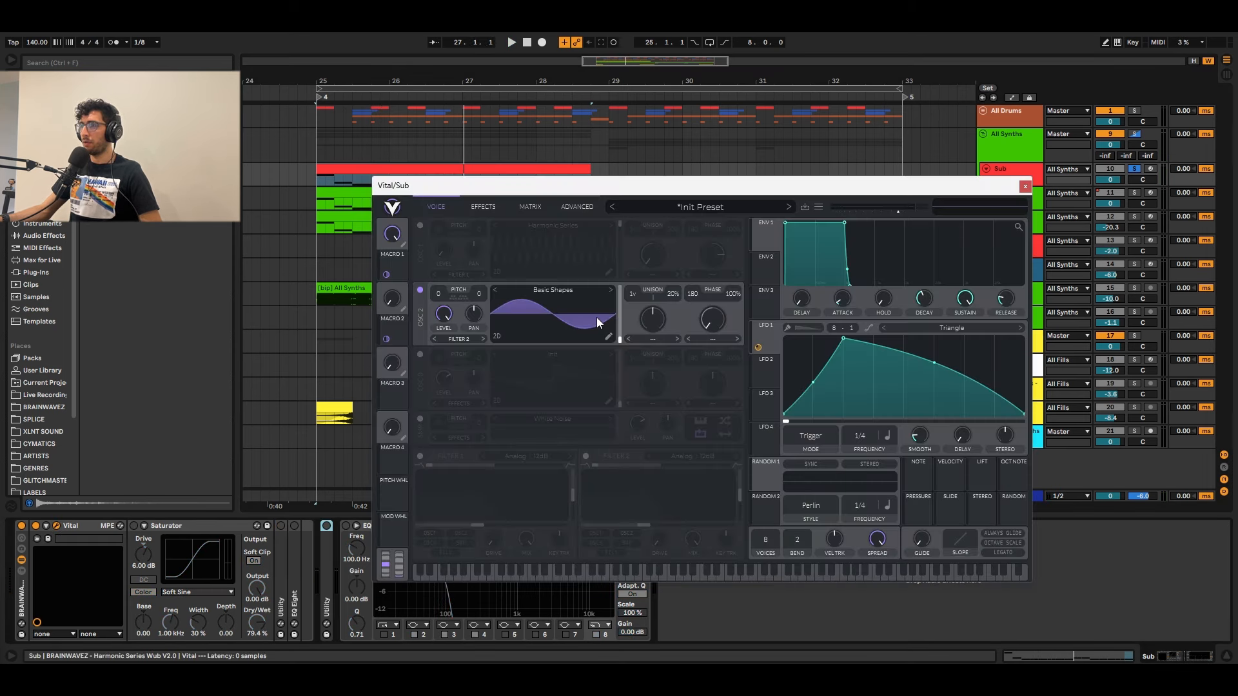
left_click(611, 334)
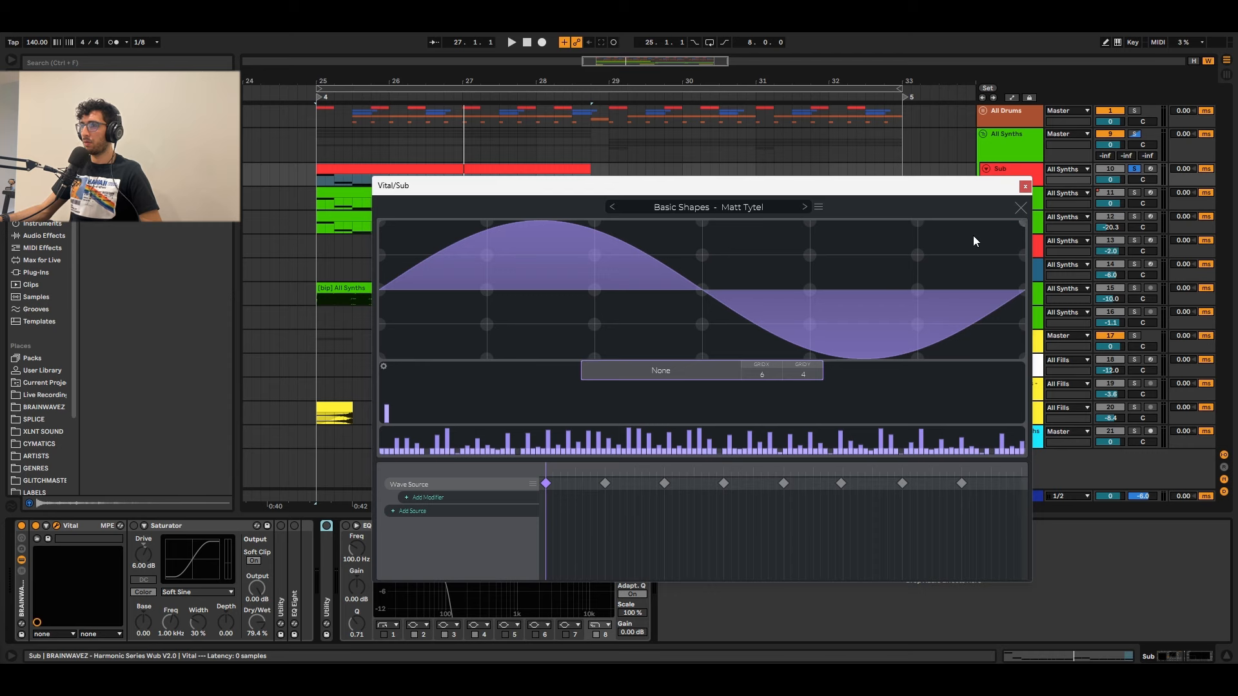
left_click(1021, 207)
Step: Play the soloed sub to hear the plain sine oscillator, and check Vital's LFO 1 shape
key("space")
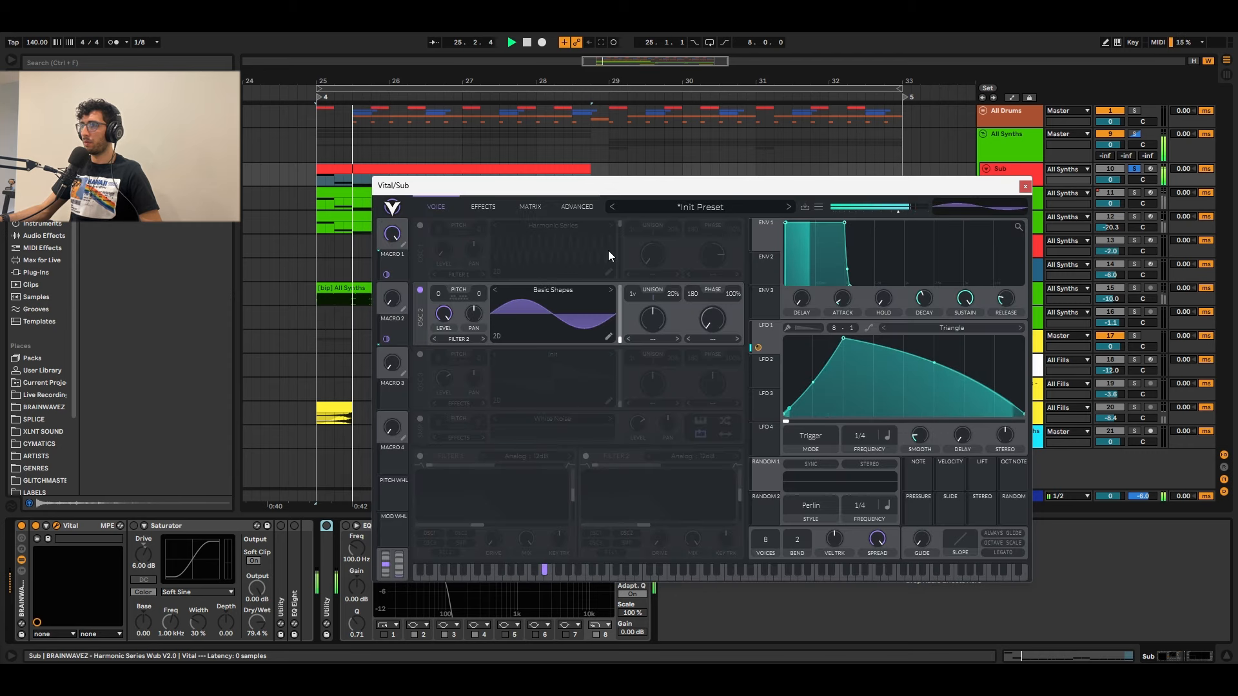
key("space")
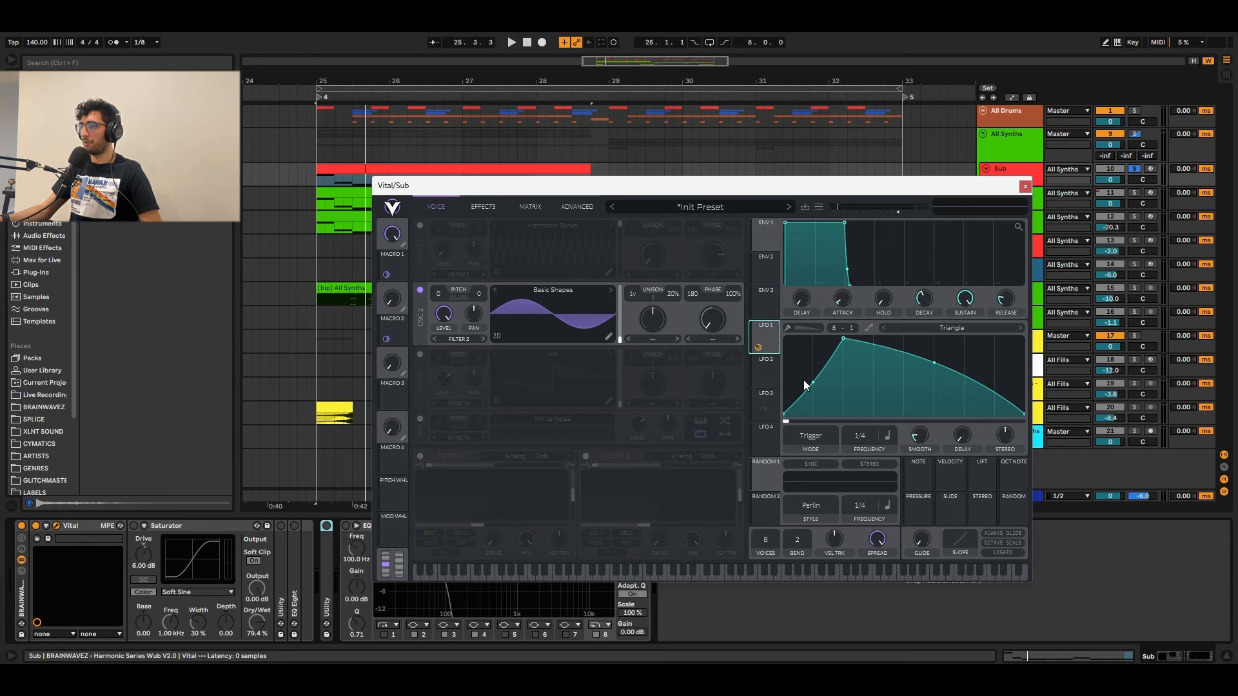
key("space")
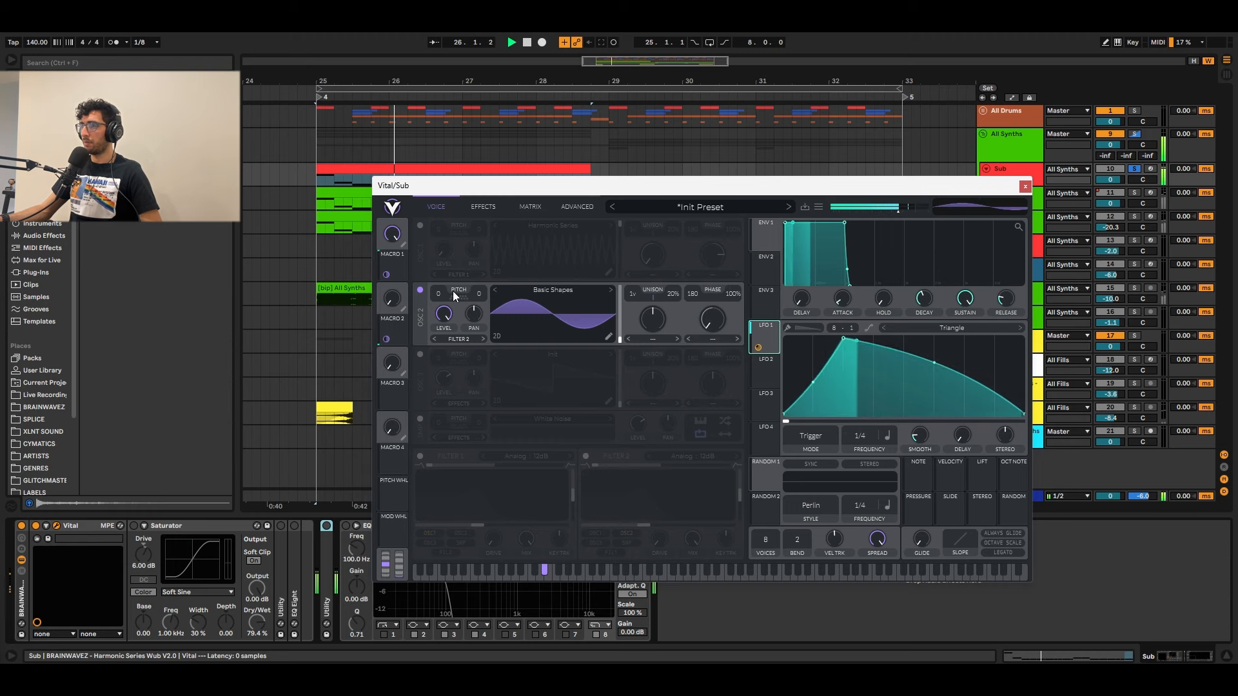
key("space")
Step: Turn on the Soft Clip distortion in the sub's Vital effects, check its mix, and play the sub
left_click(483, 207)
left_click(421, 226)
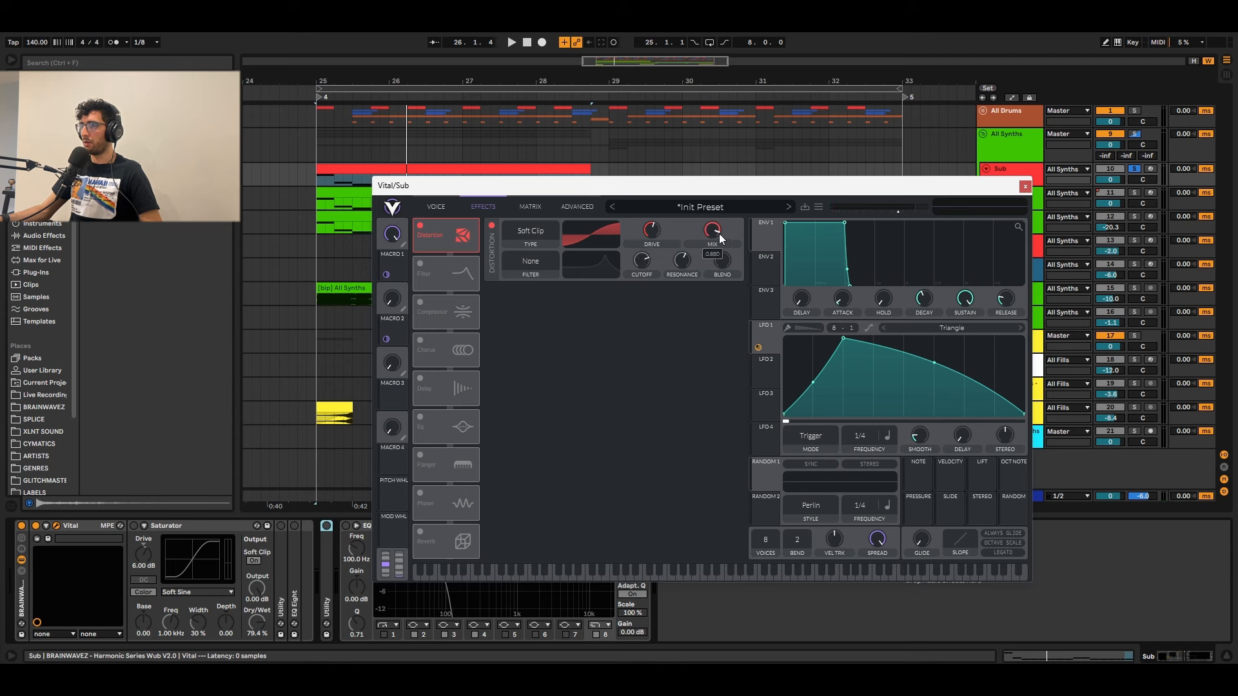
key("space")
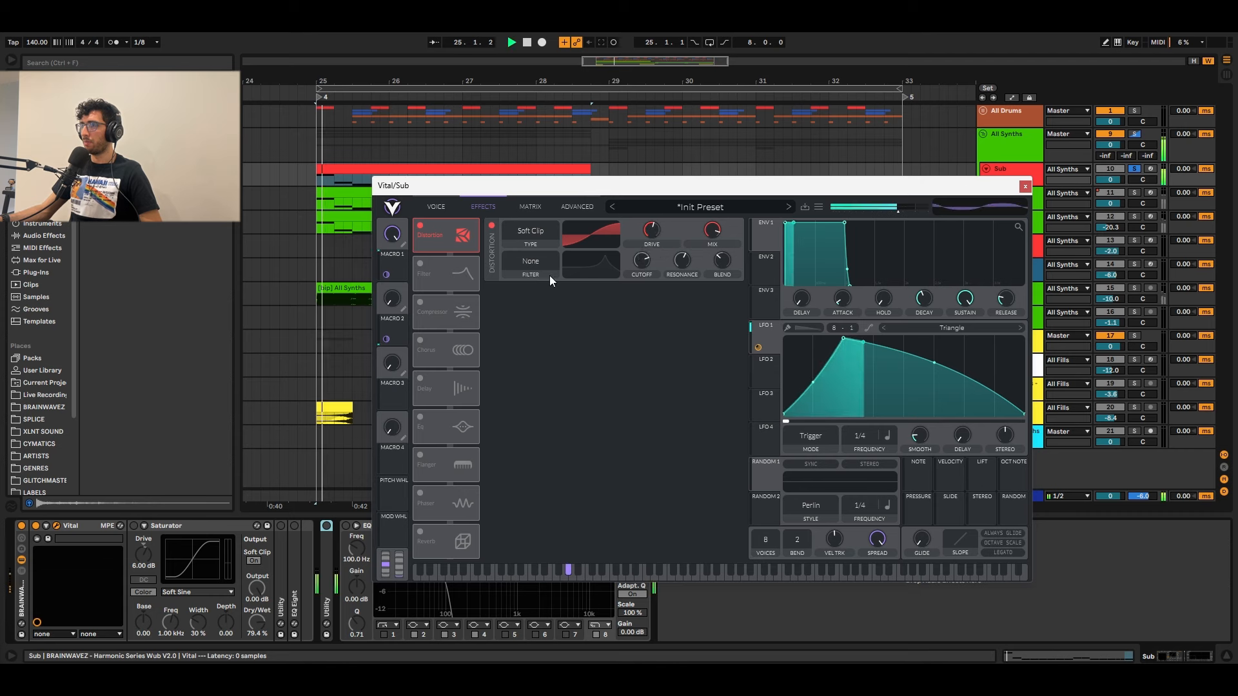
key("space")
Step: Turn on the sub's Analog 12dB filter effect in Vital, play the sub with its LFO 1 modulation, and close the synth window
left_click(424, 264)
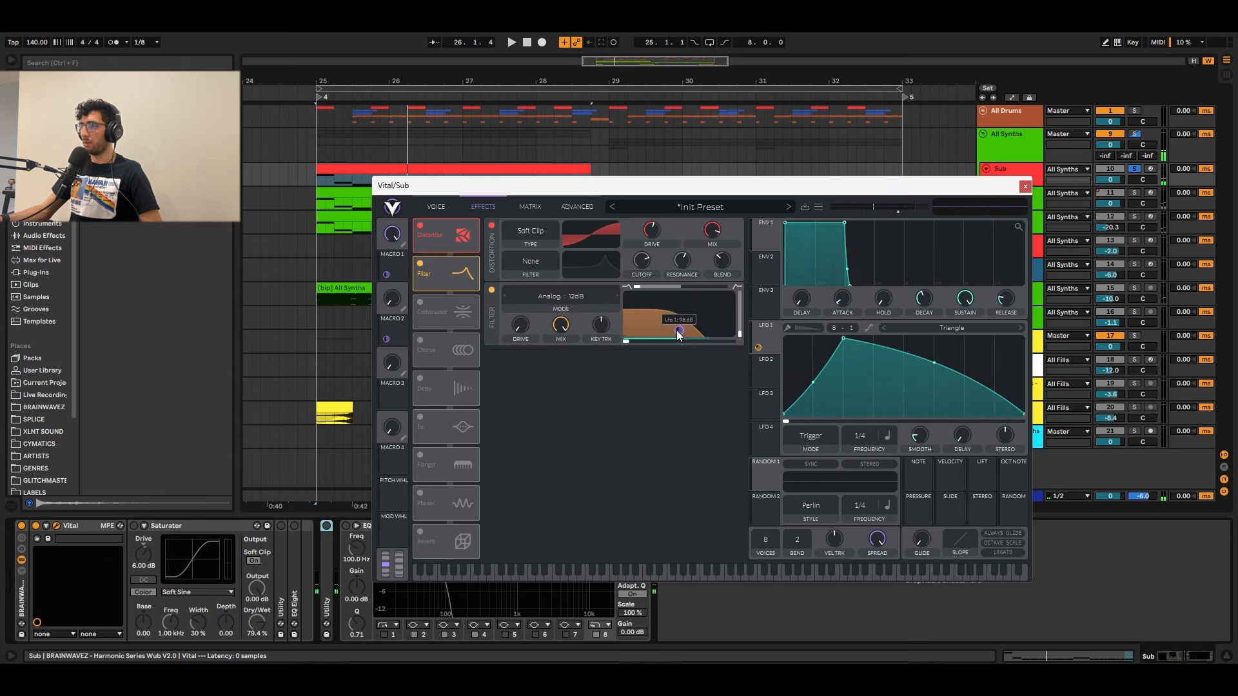
key("space")
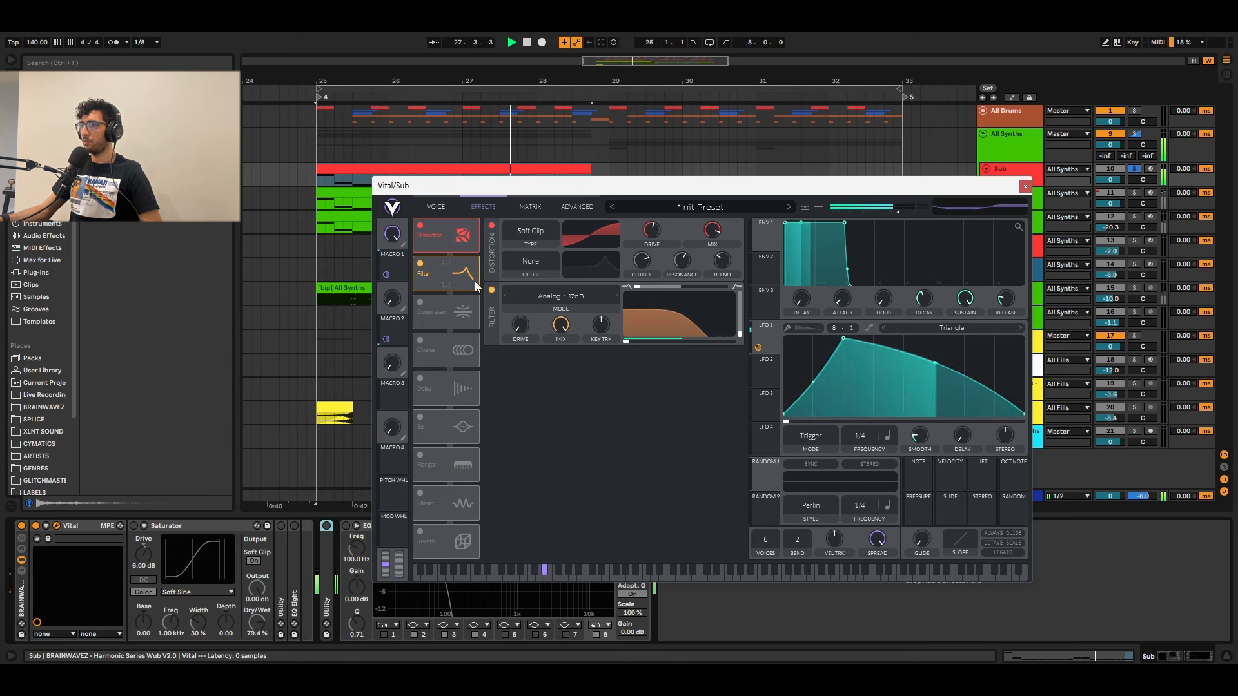
left_click(1026, 186)
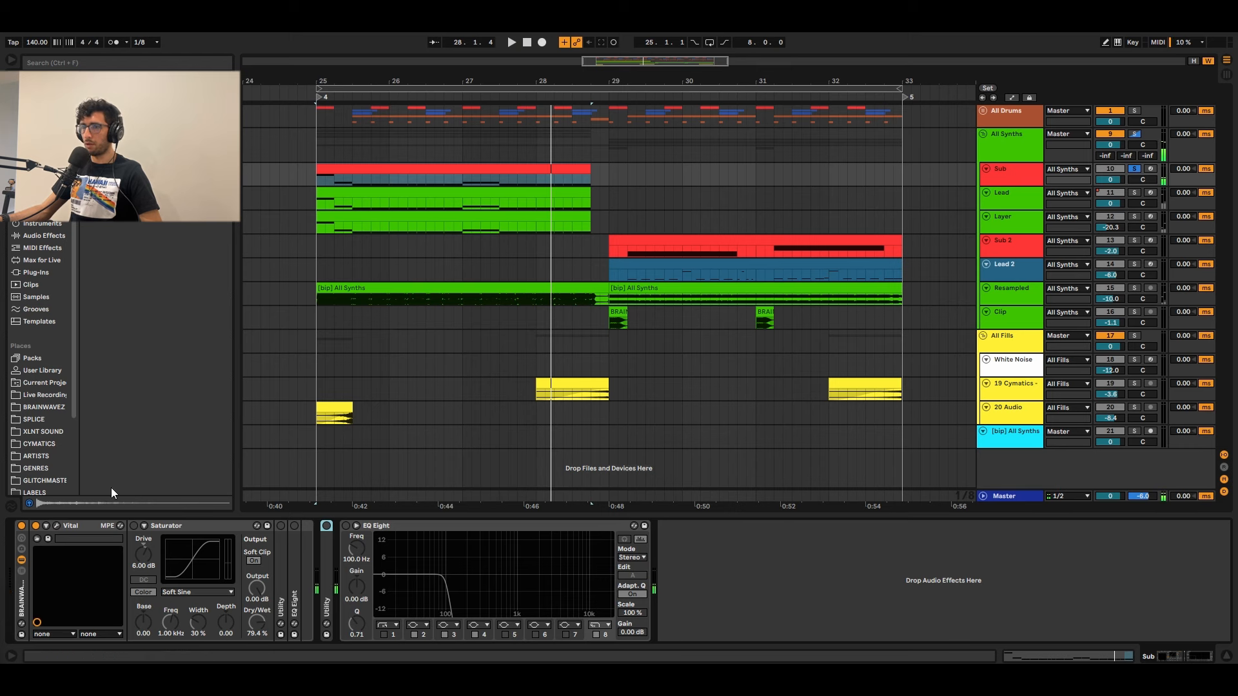
Step: Turn on the Sub track's Saturator and check its curve types, keeping Soft Sine
left_click(141, 527)
left_click(133, 527)
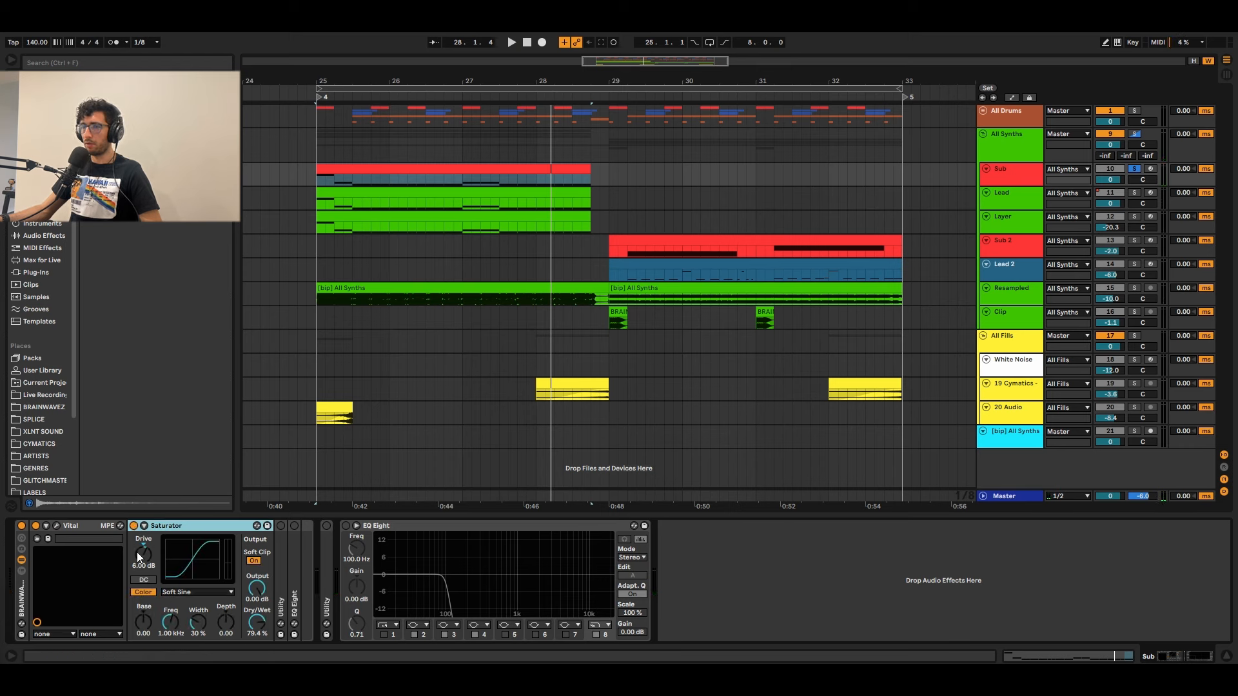
left_click(188, 591)
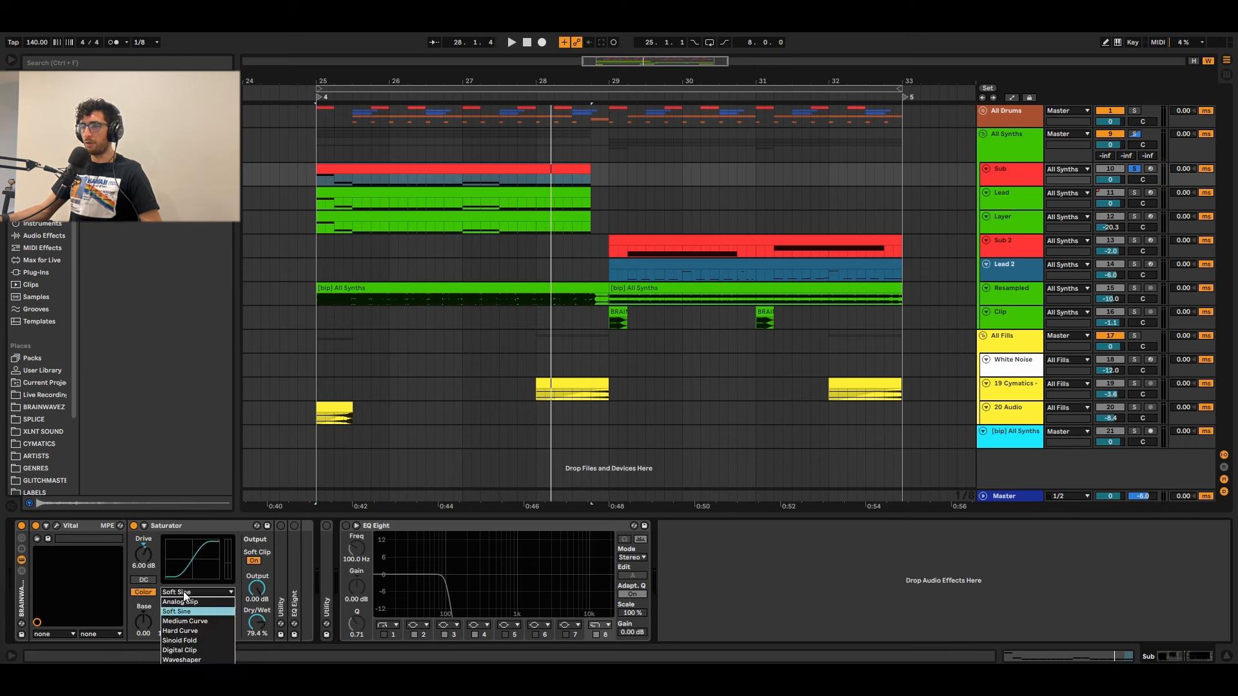
left_click(183, 594)
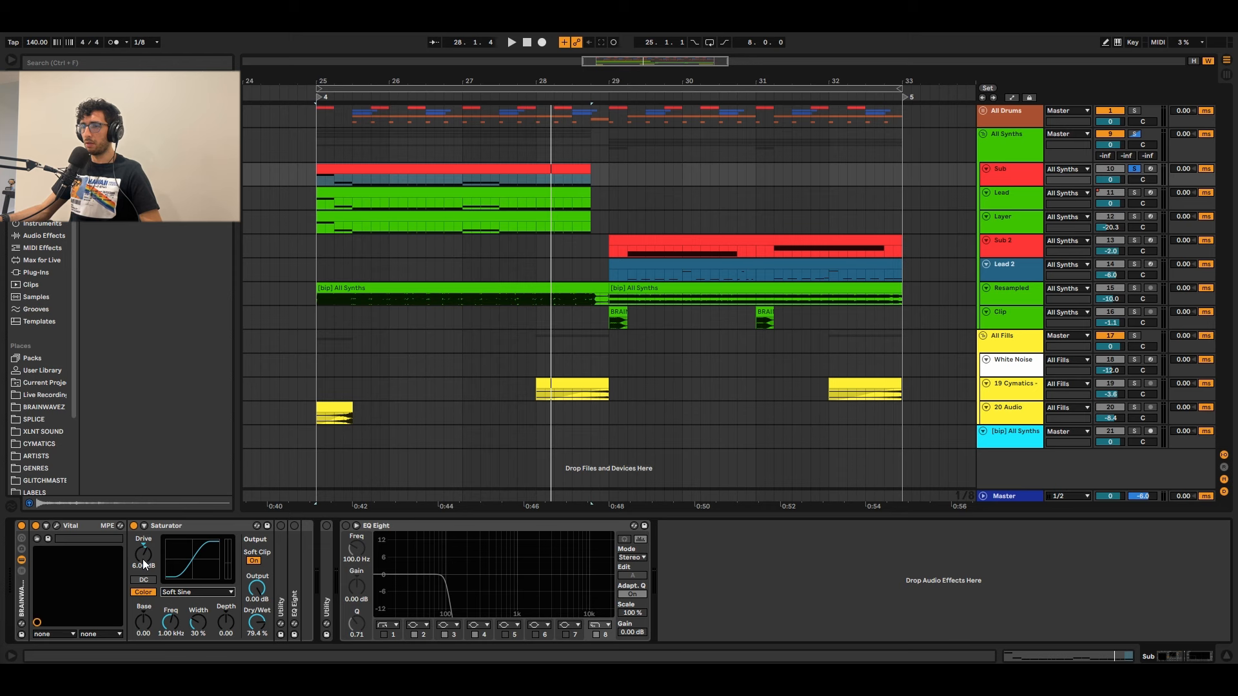
Step: Play the sub through its Saturator and check the mid-range boost in the EQ Eight that follows it
left_click(262, 623)
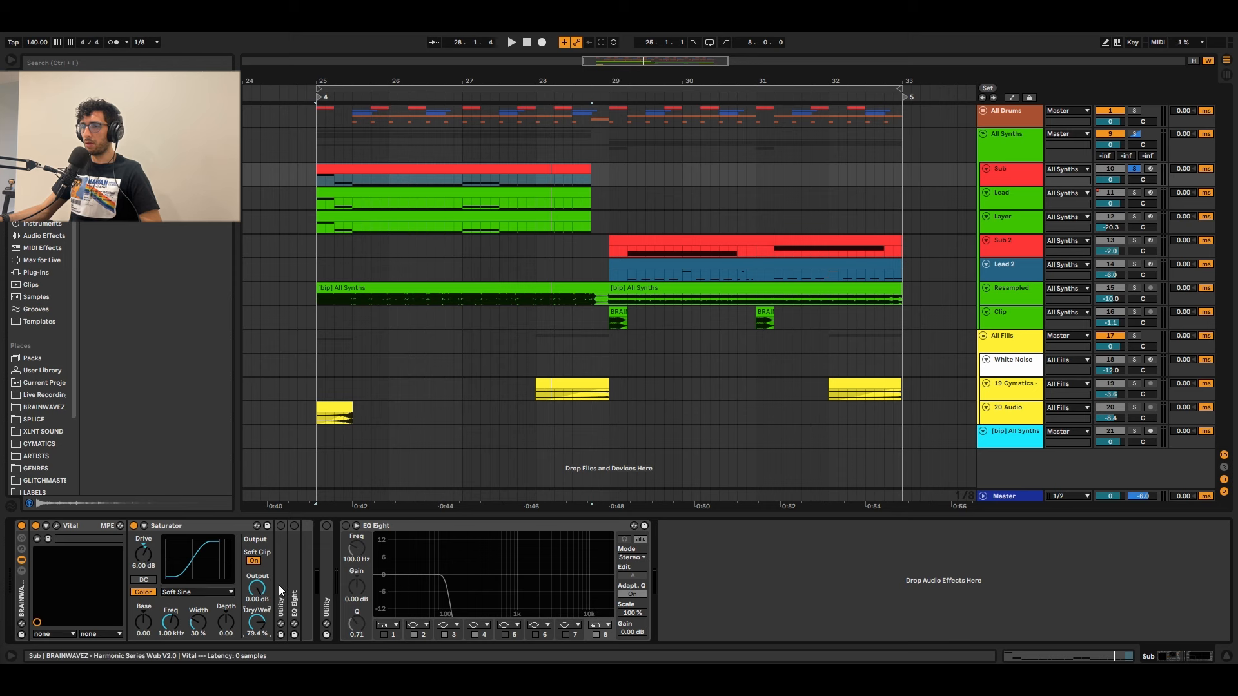
key("space")
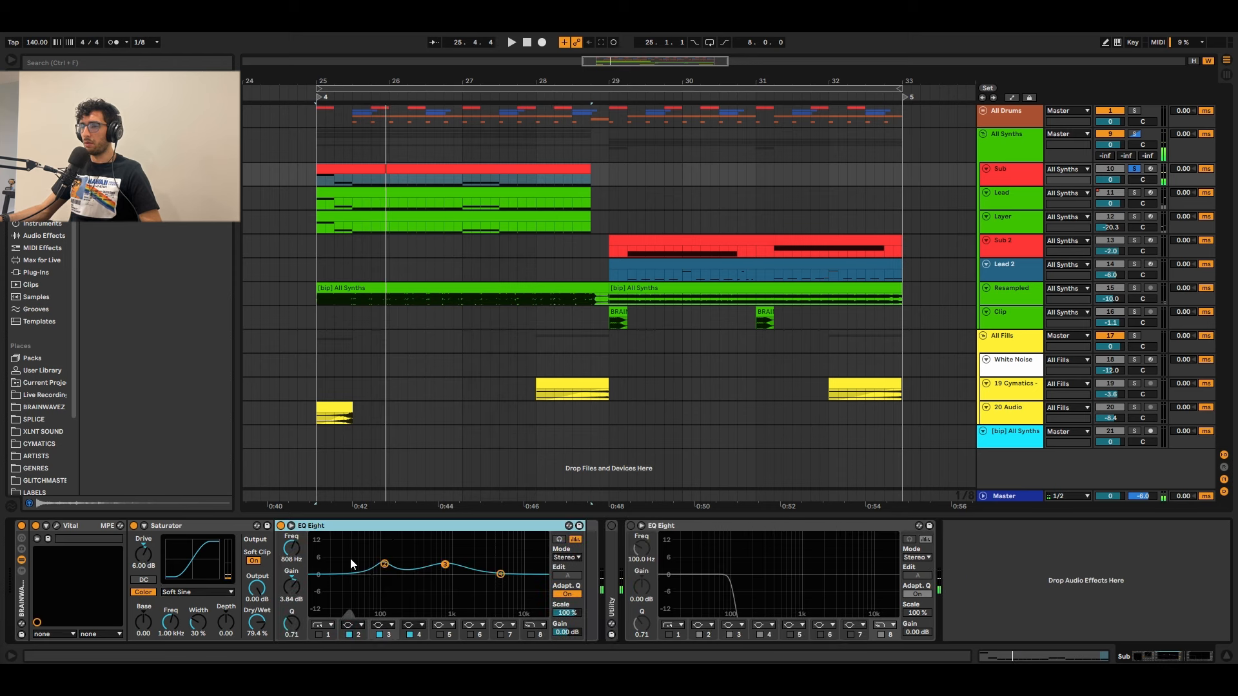
left_click(445, 564)
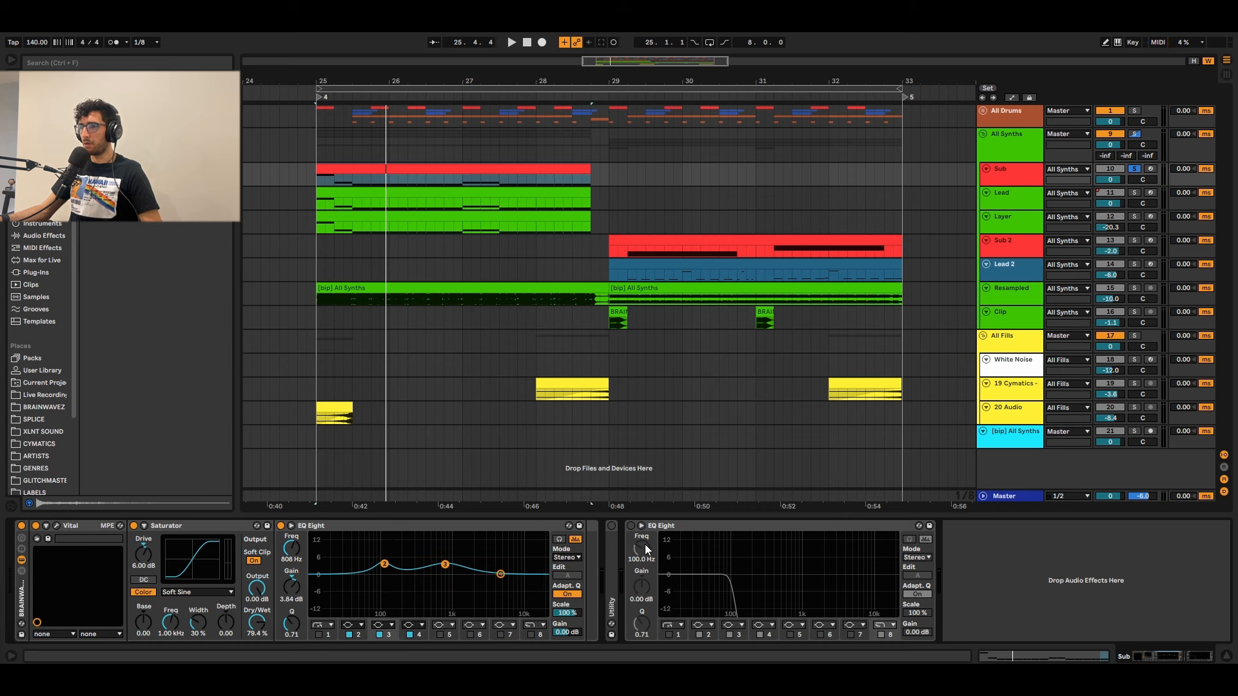
Step: Turn on the low-pass EQ Eight at the end of the Sub chain and delete the boosting EQ Eight after the Saturator
left_click(630, 526)
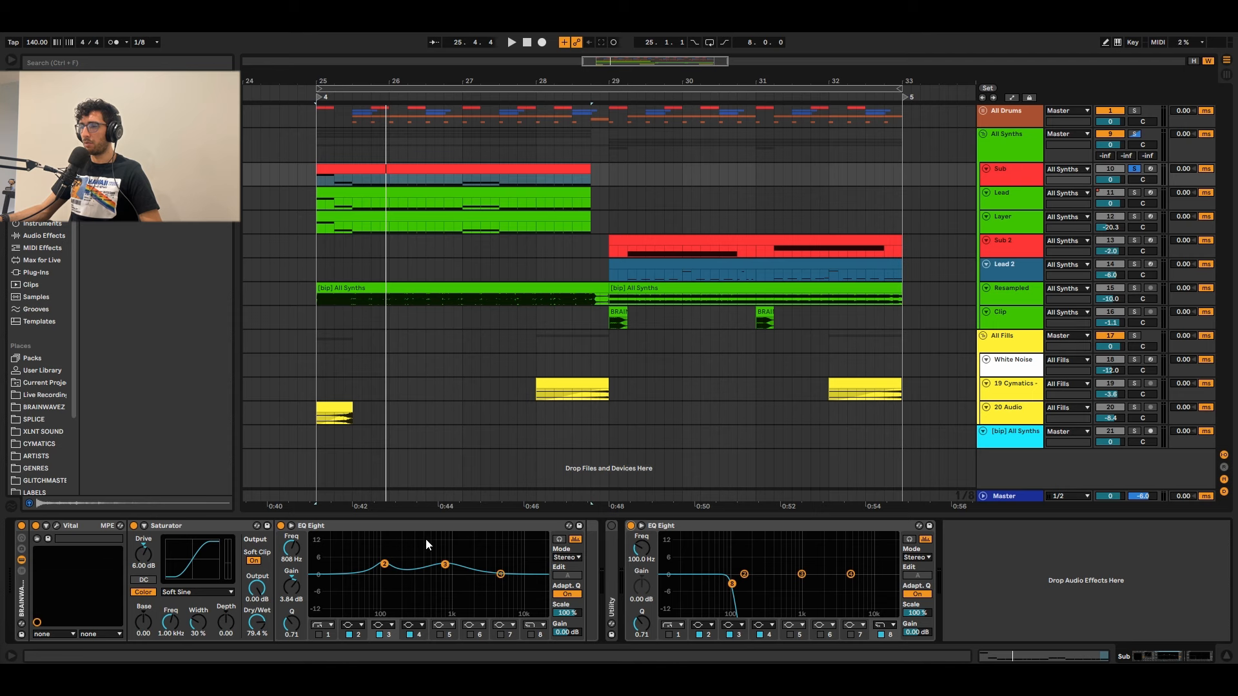
left_click(418, 525)
key("Delete")
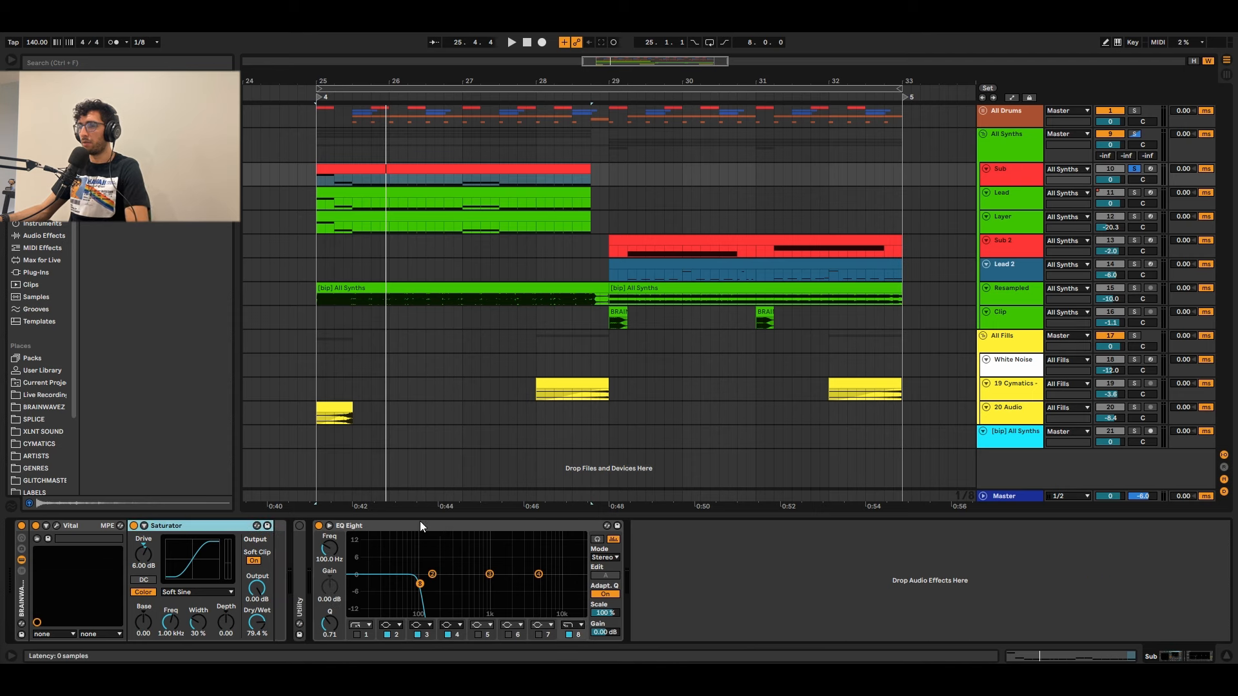
Step: Turn on the Utility in the Sub chain, play the sub through it, and fold the device again
double_click(289, 580)
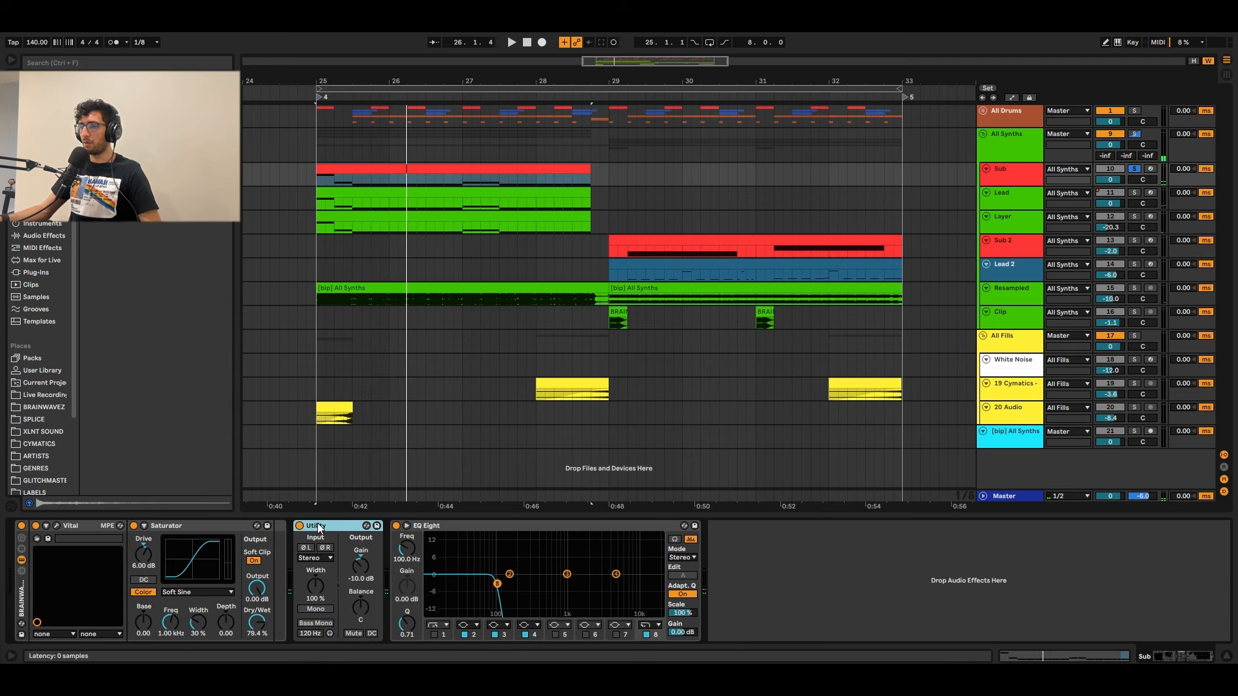
key("space")
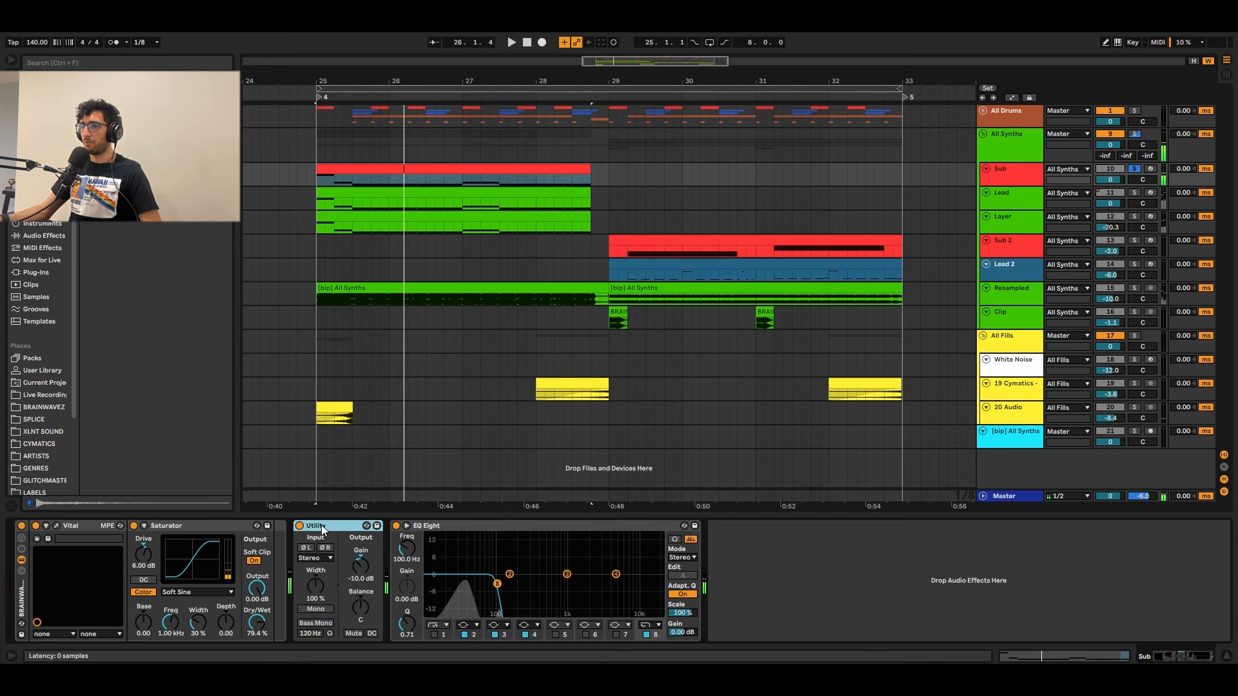
double_click(321, 526)
key("space")
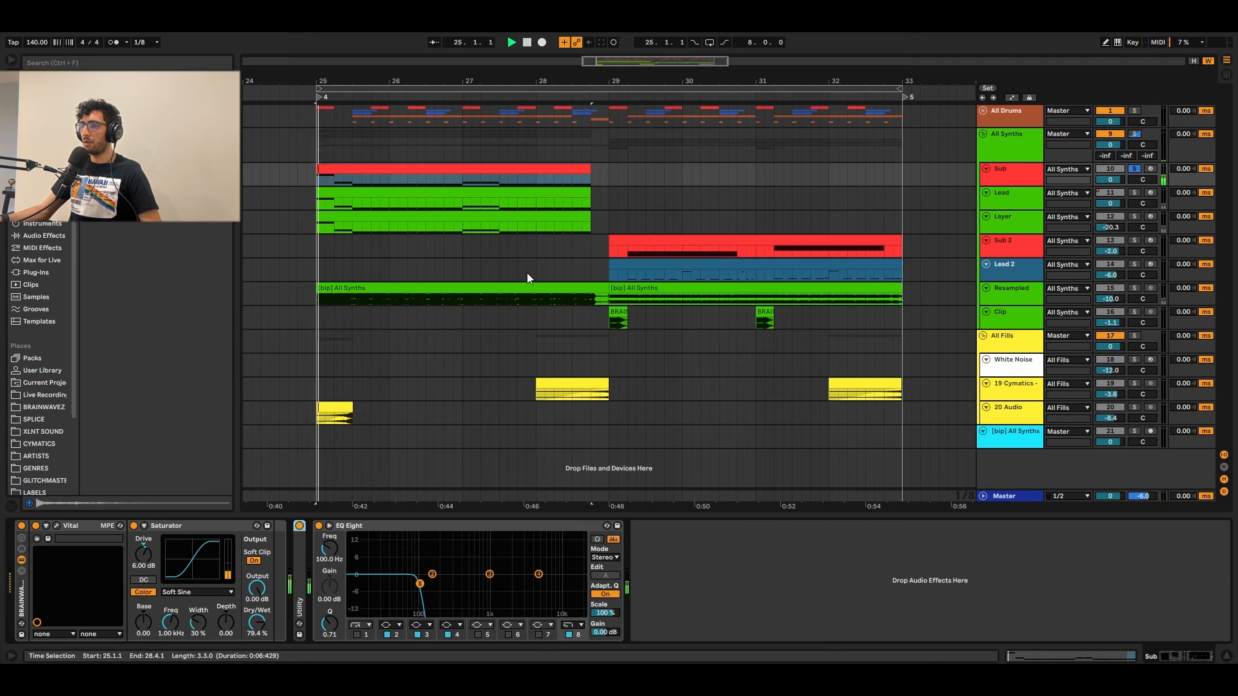
key("space")
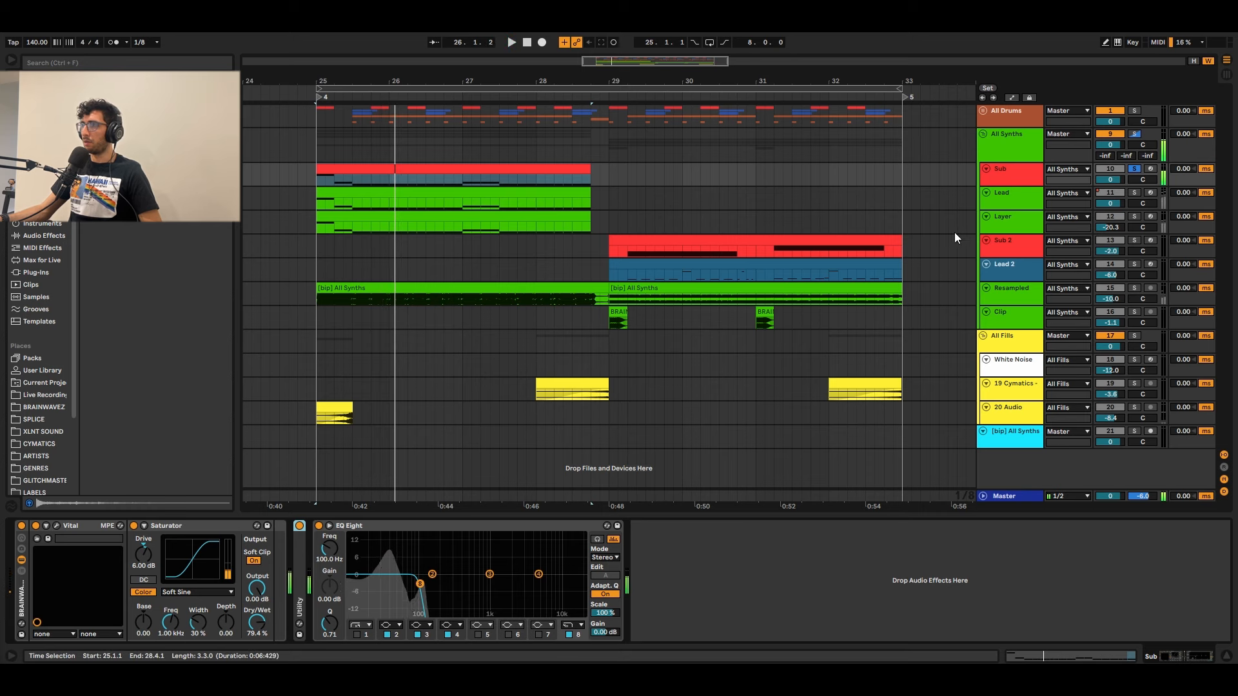
Step: Solo the Sub and Lead tracks, play them together, and unsolo them
left_click(990, 204)
left_click(1016, 181, "shift")
key("s")
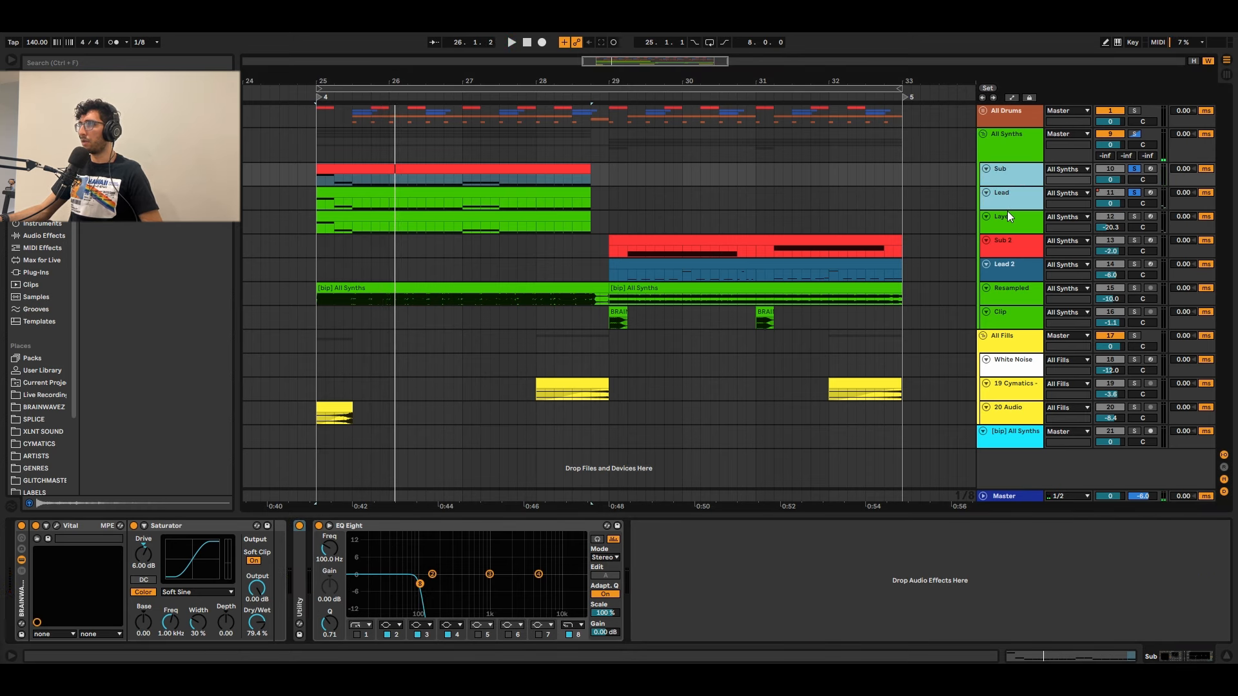
key("space")
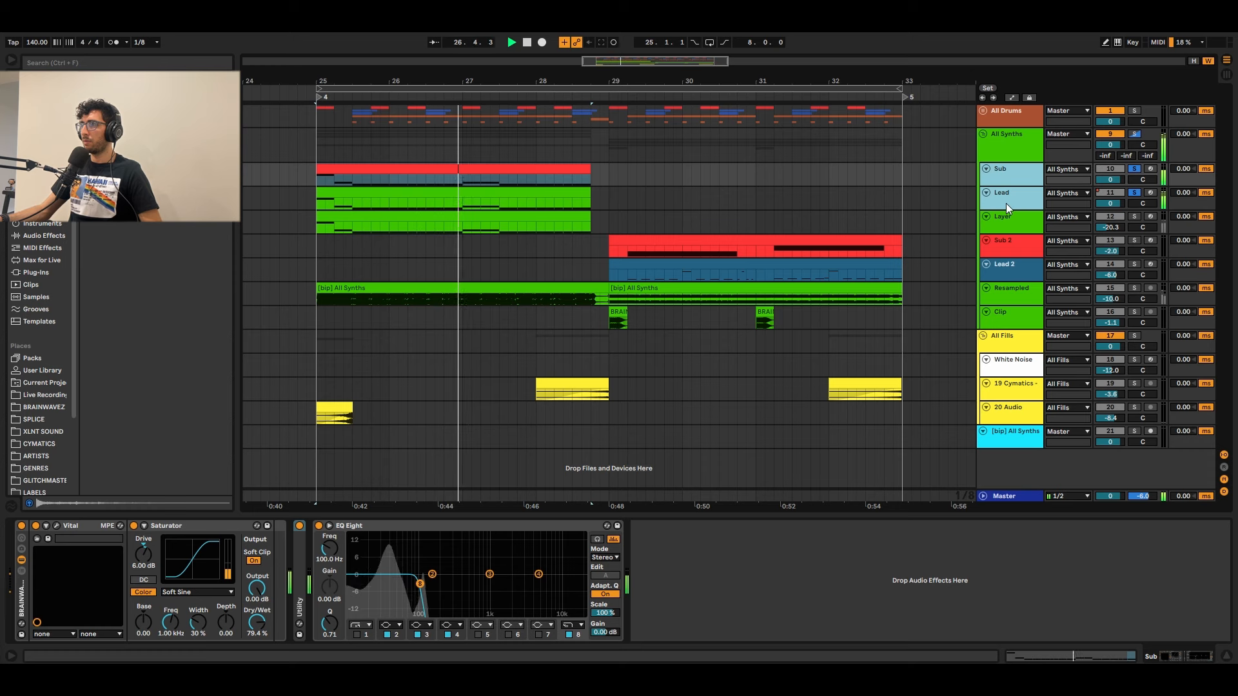
key("space")
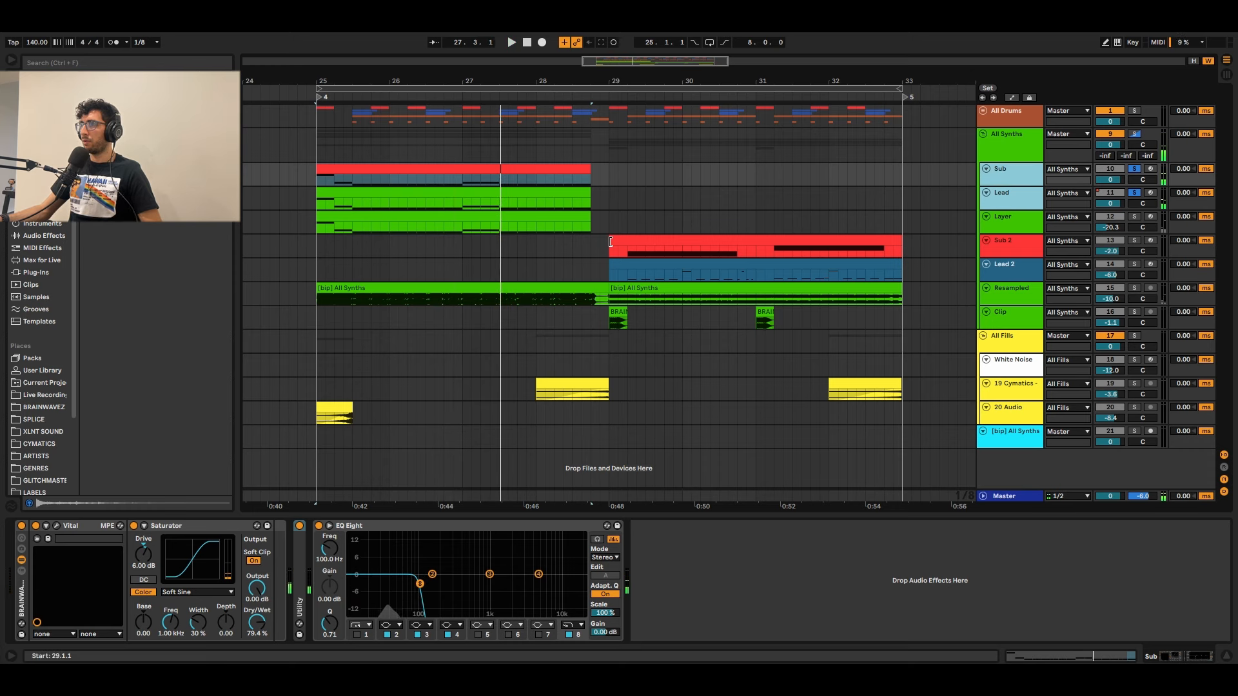
key("s")
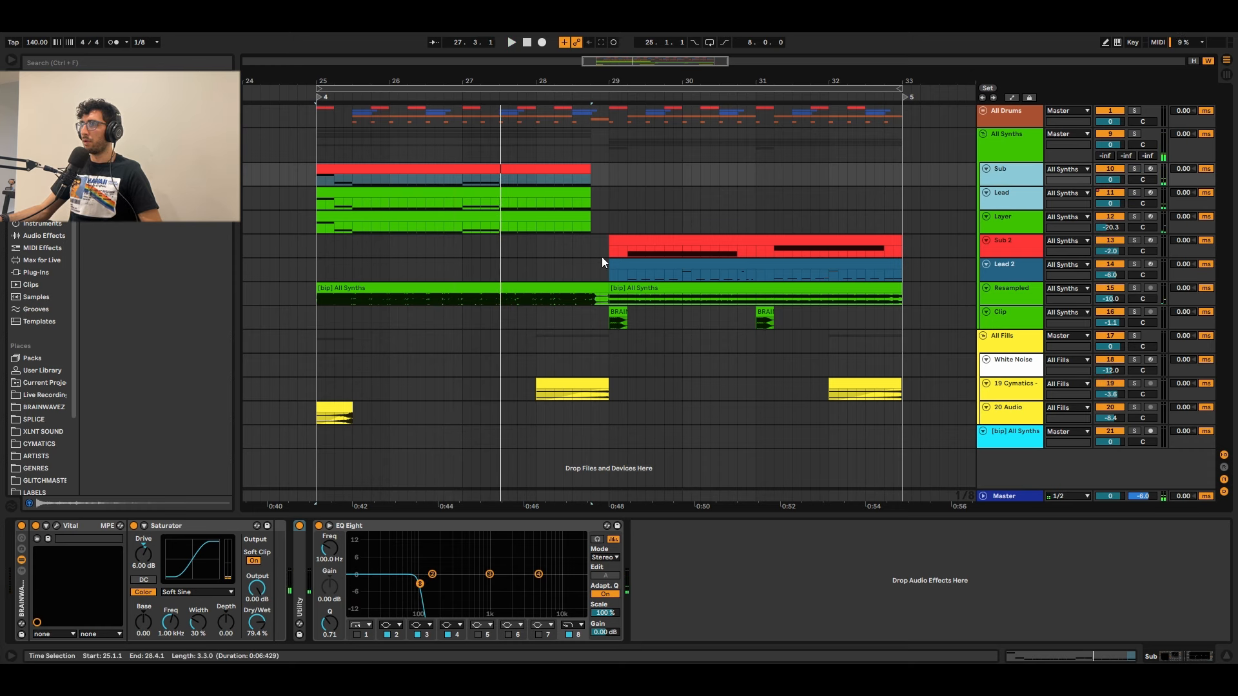
Step: Select the clip on the Layer track, solo the track, and play it
left_click(571, 223)
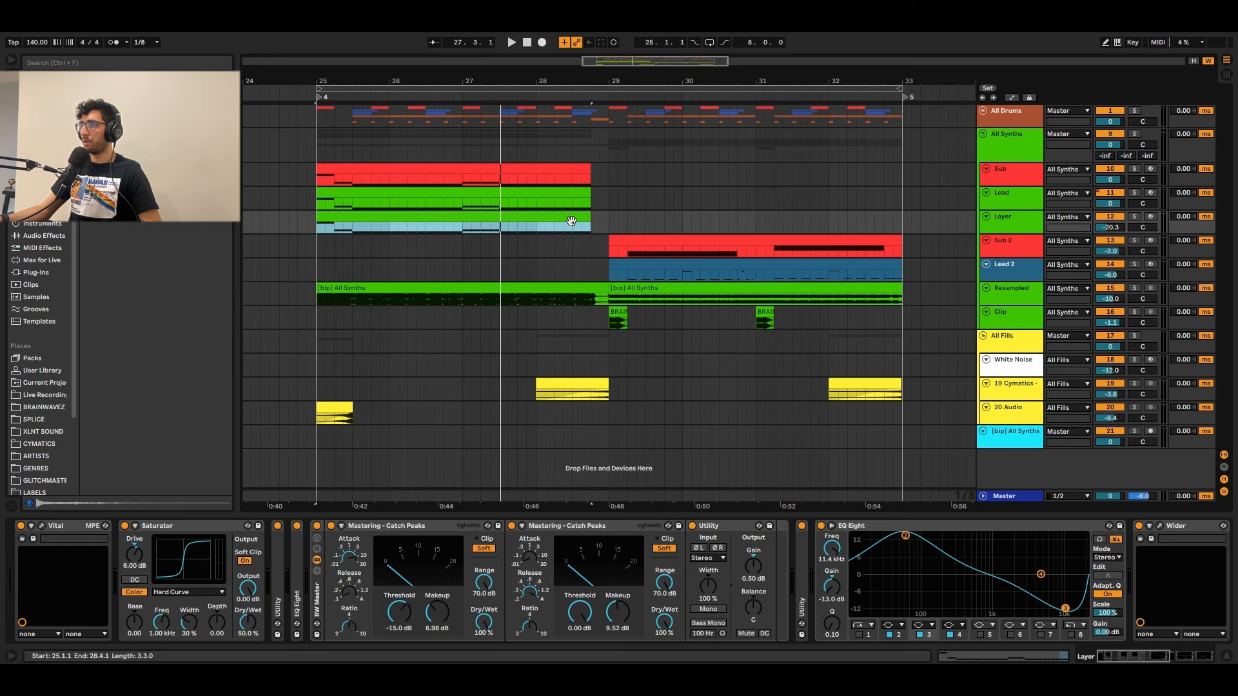
key("s")
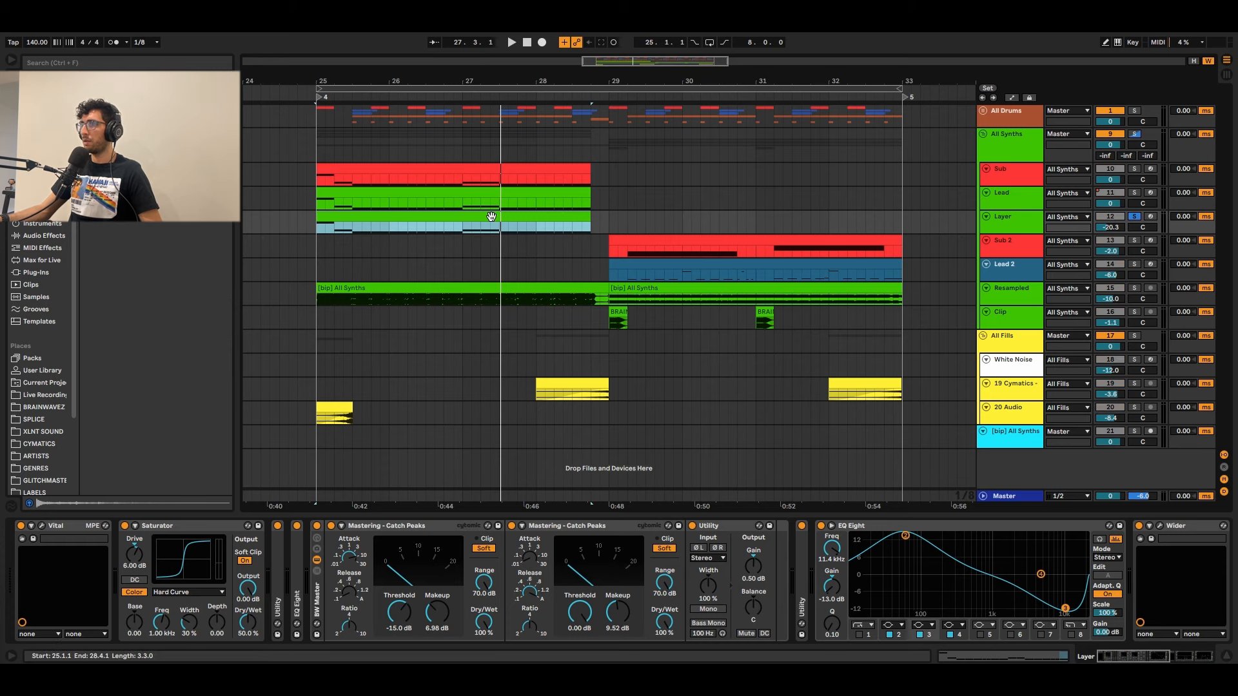
key("space")
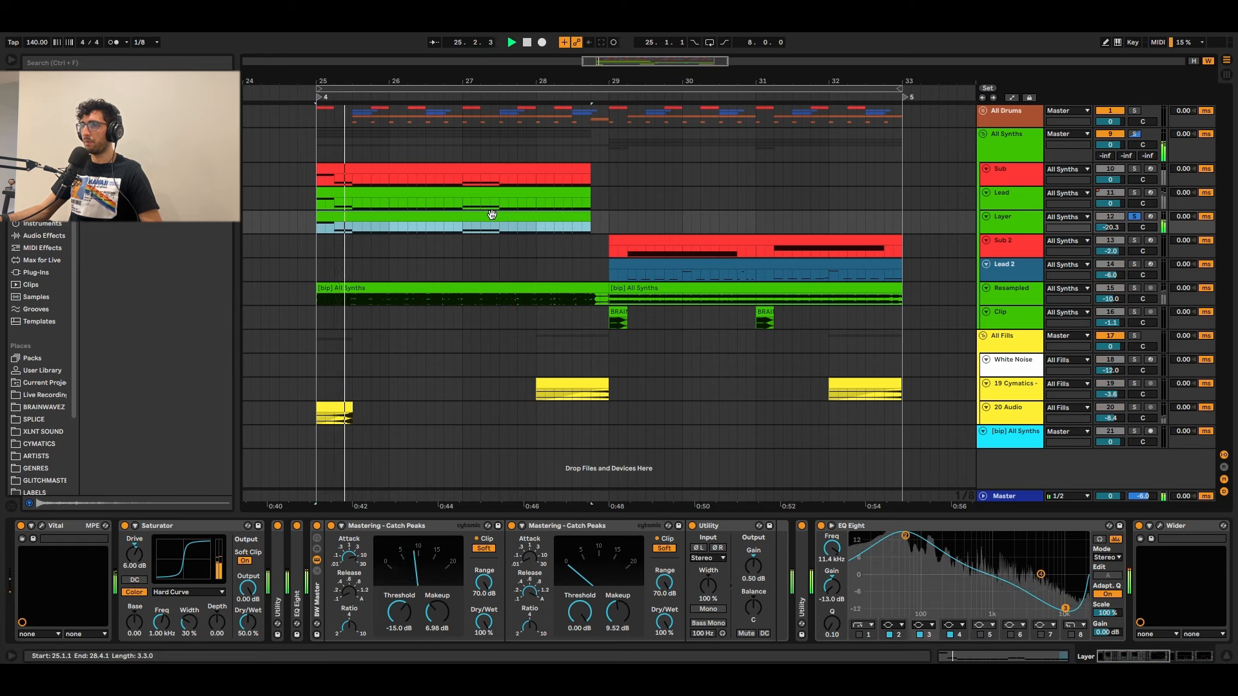
key("space")
left_click(1128, 652)
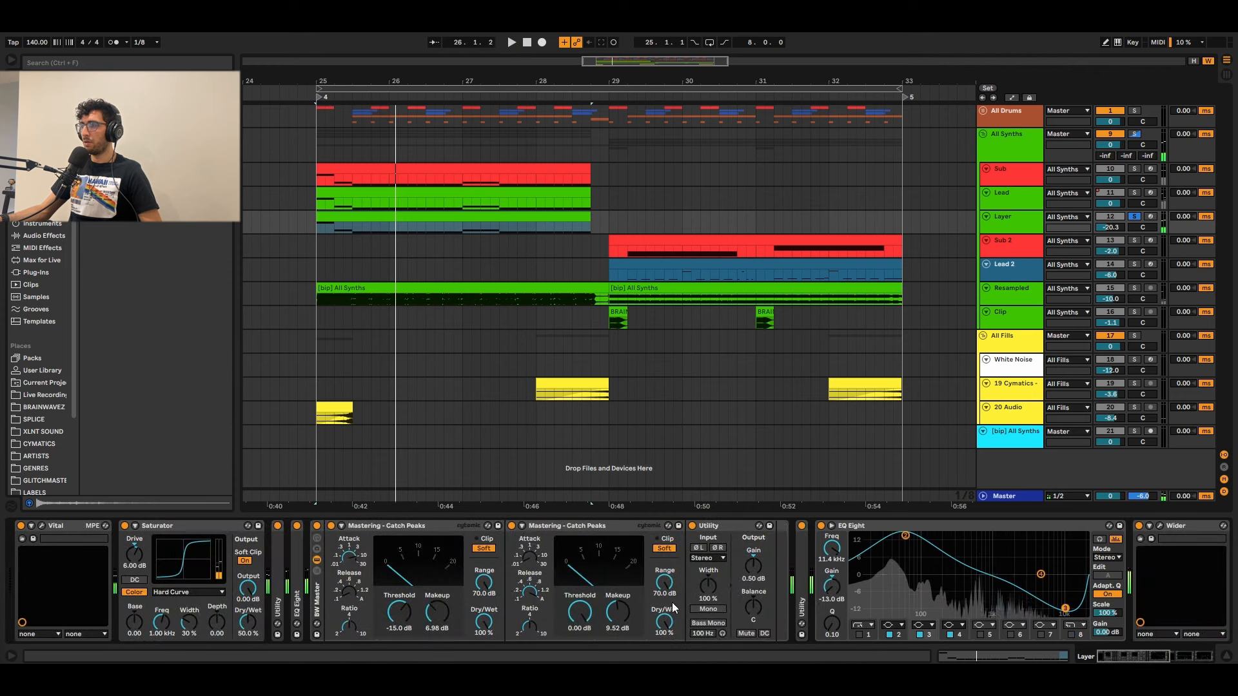
Step: Examine the oscillators, LFO 1 and effects in the Layer's Vital, play the layer, and close the synth window
left_click(40, 527)
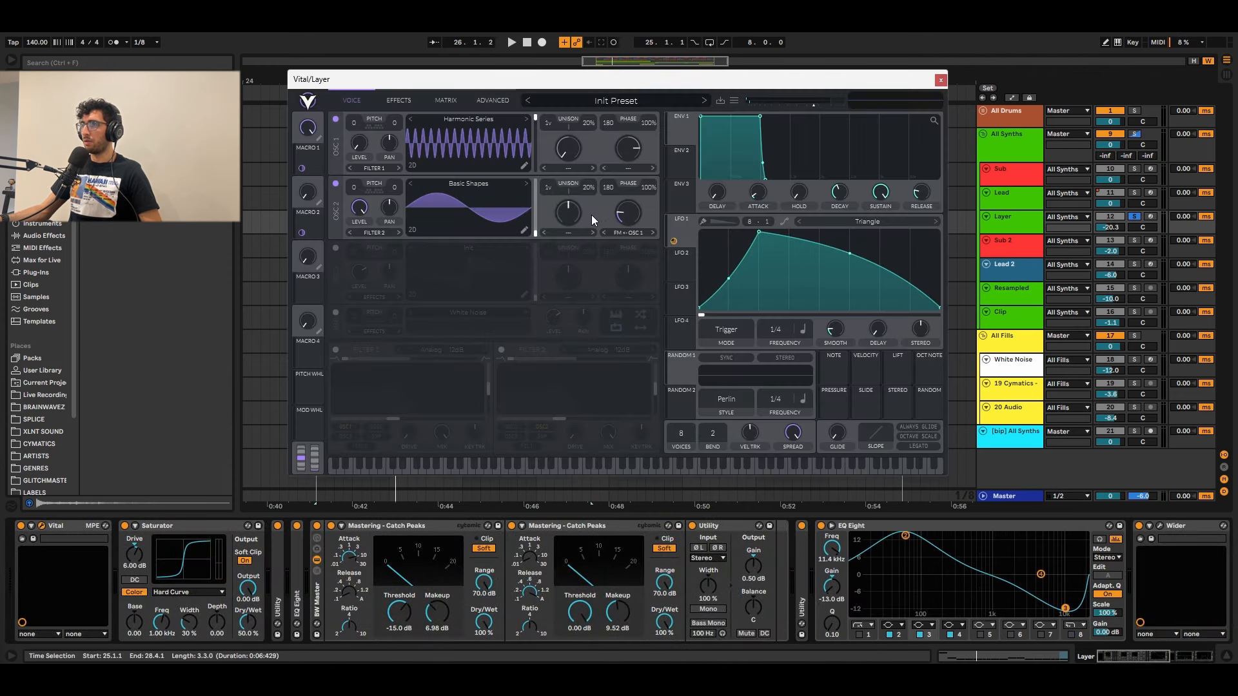
left_click(394, 100)
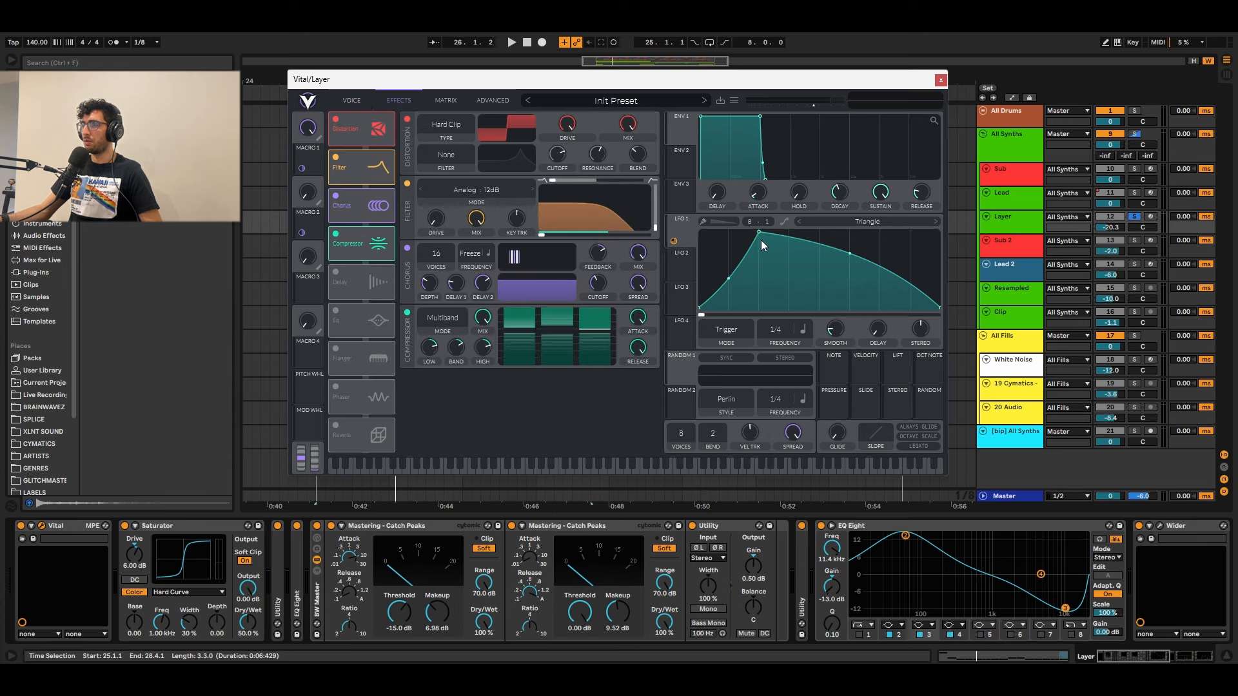
left_click(353, 101)
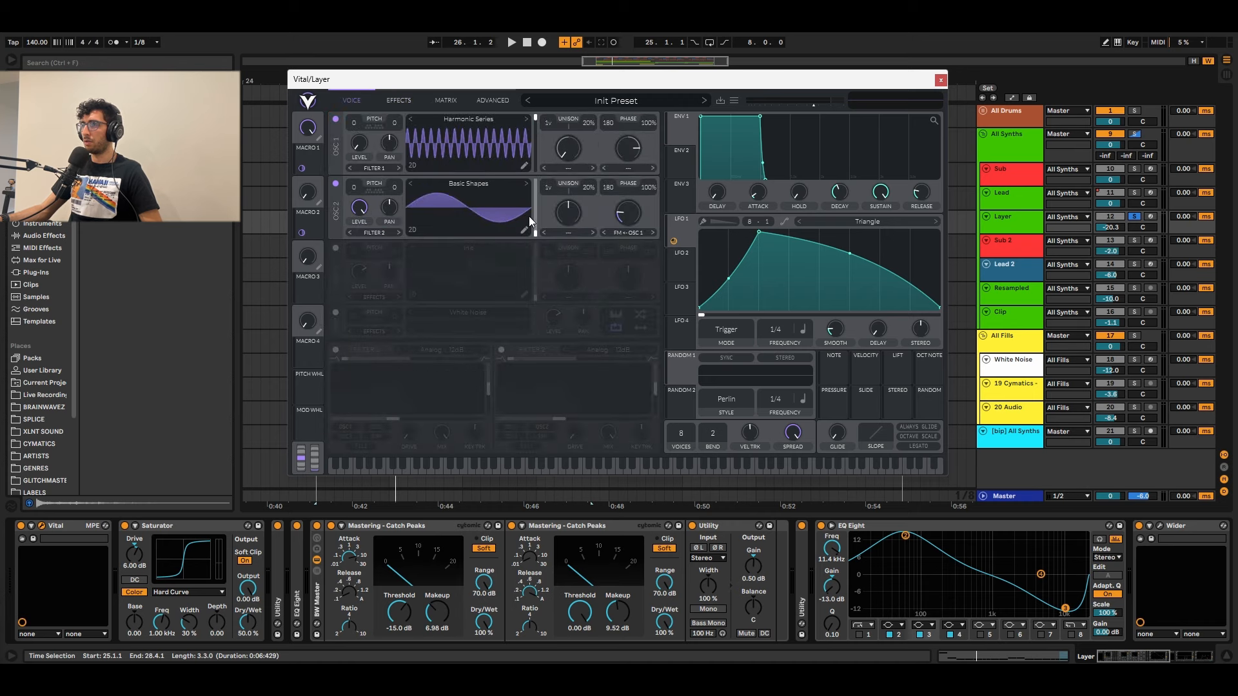
key("space")
key("space")
left_click(941, 80)
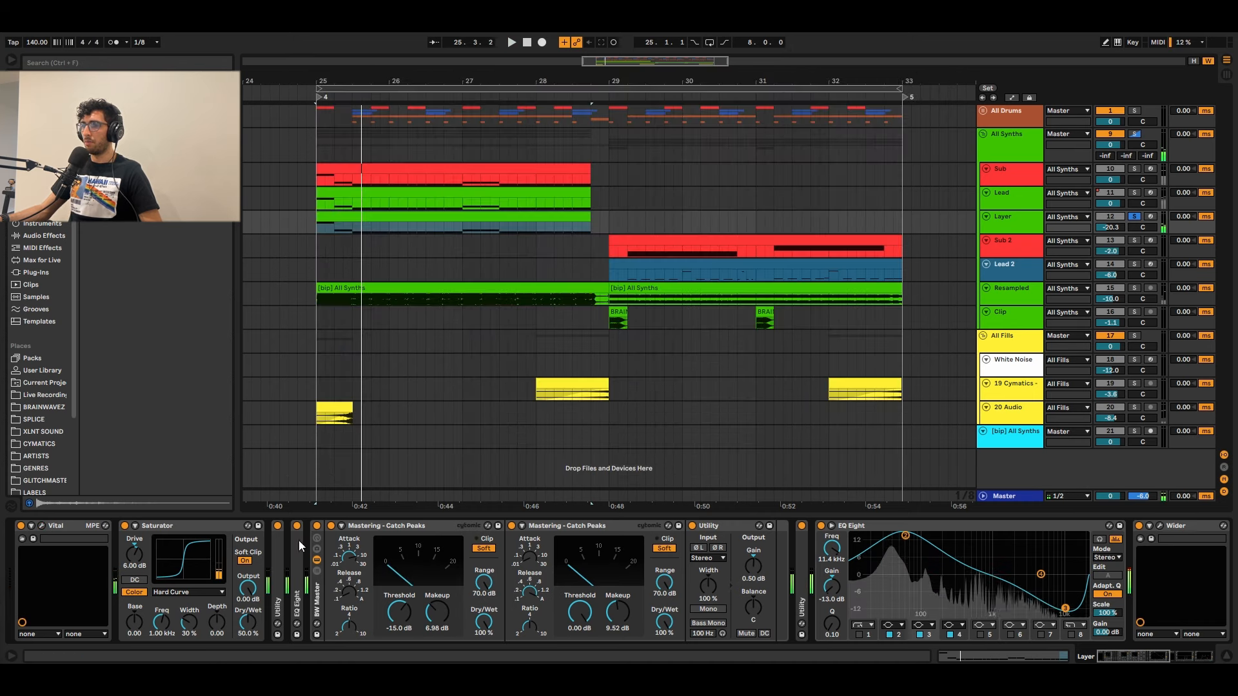
Step: Check the Layer's folded EQ Eight and play the track while examining its two Mastering - Catch Peaks compressors
double_click(295, 572)
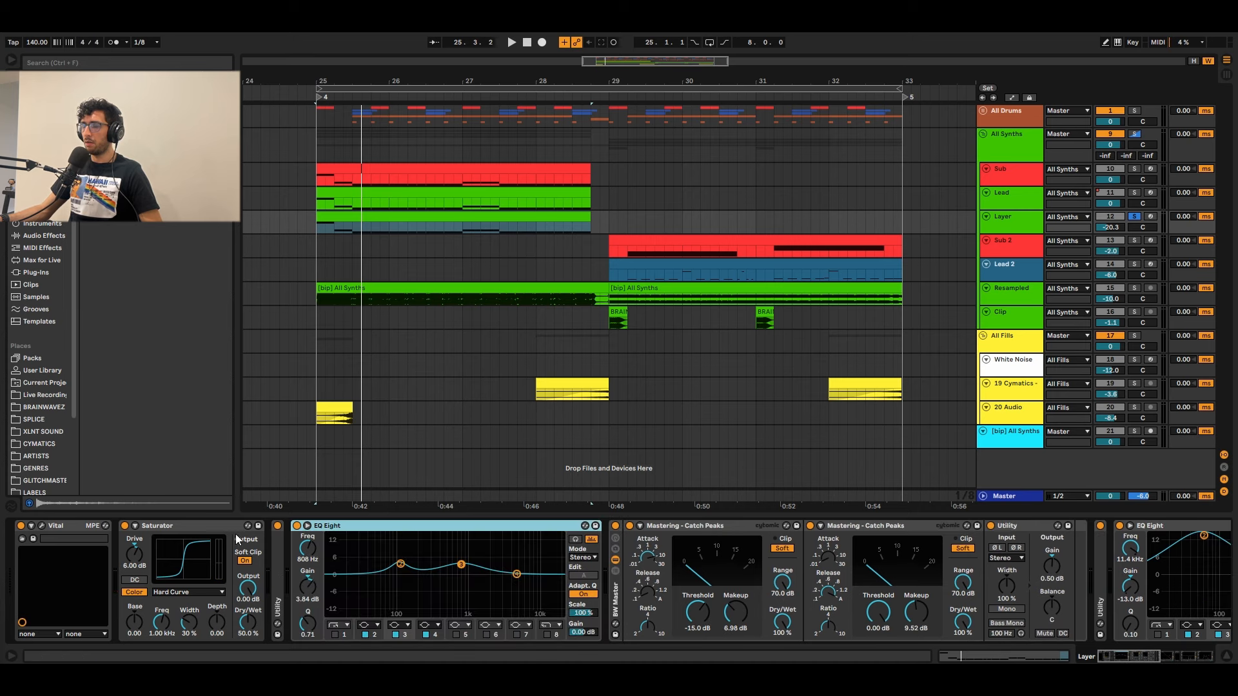
double_click(469, 532)
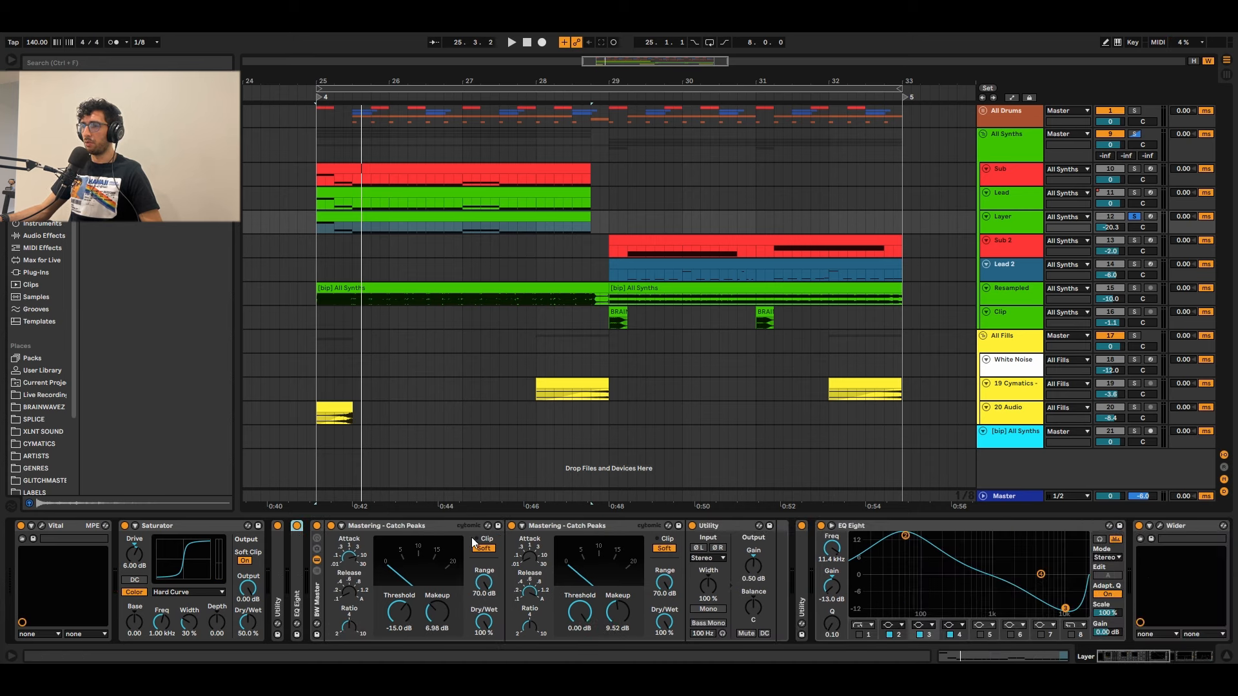
left_click(426, 528)
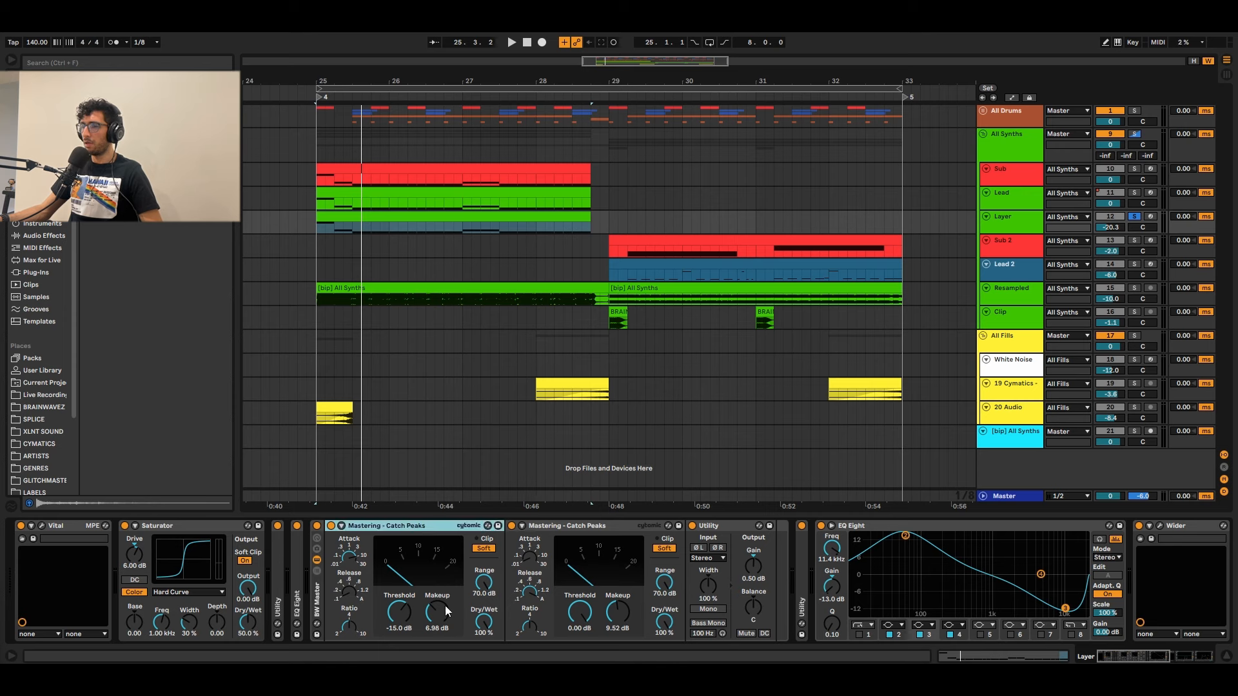
key("space")
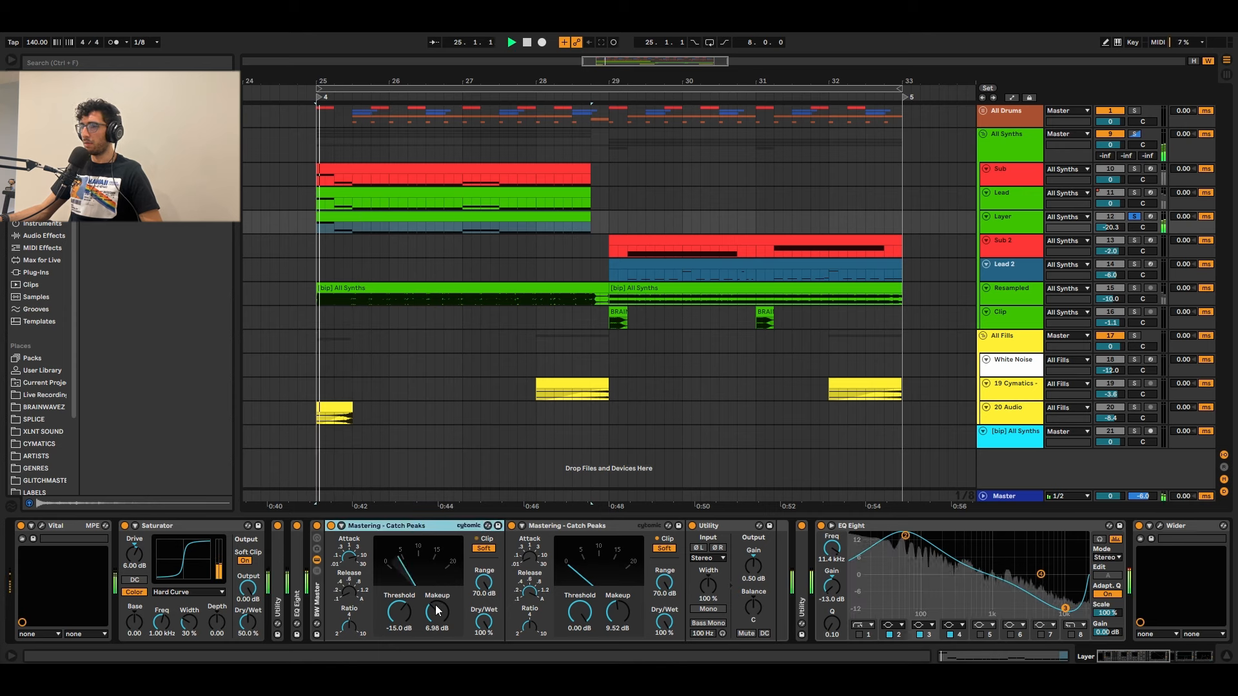
left_click(527, 527)
left_click(420, 527)
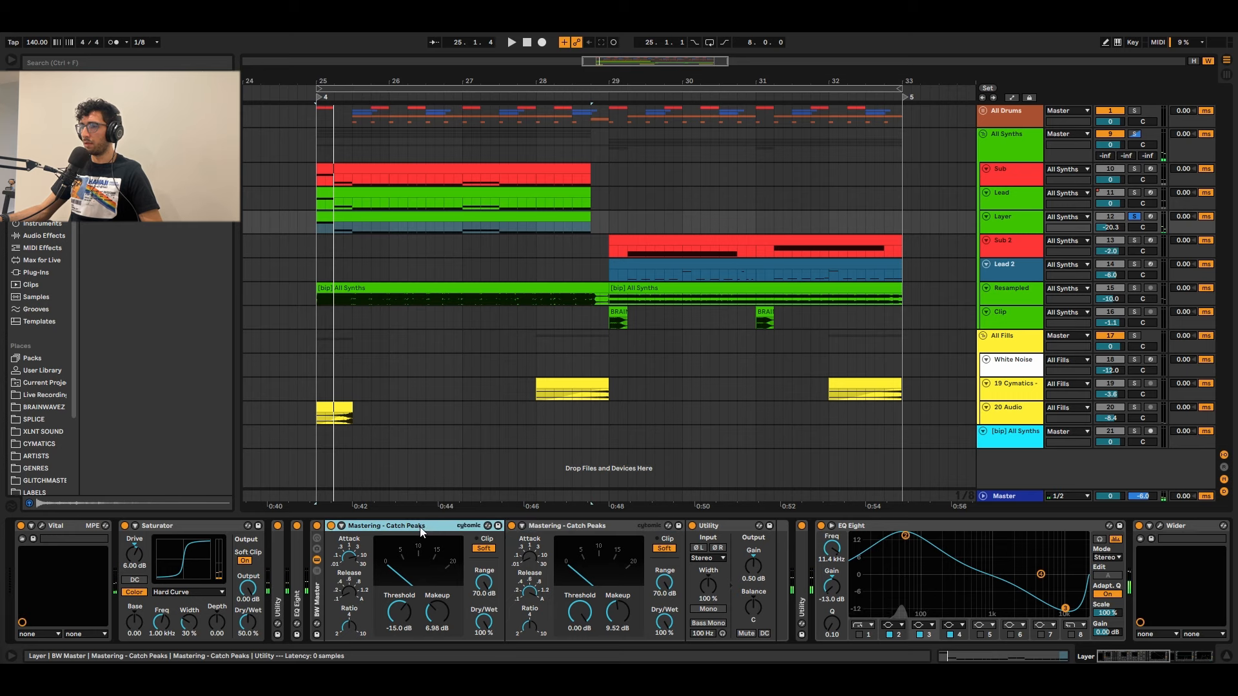
left_click(540, 527)
key("space")
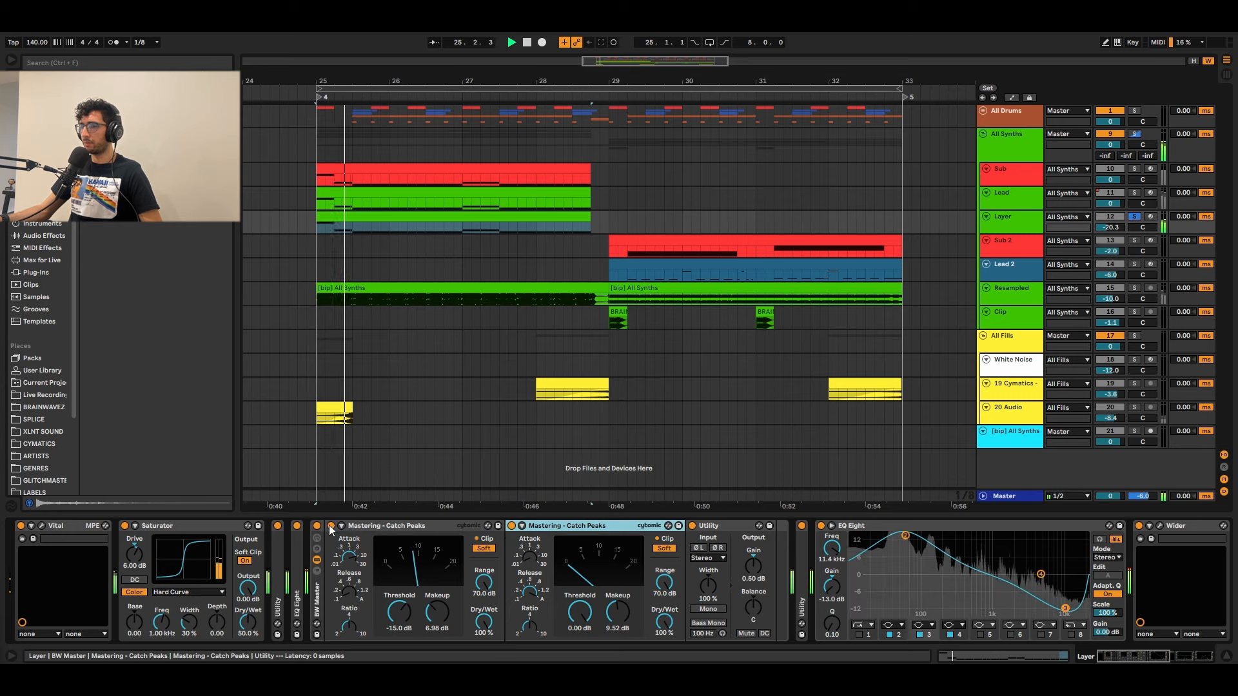
key("space")
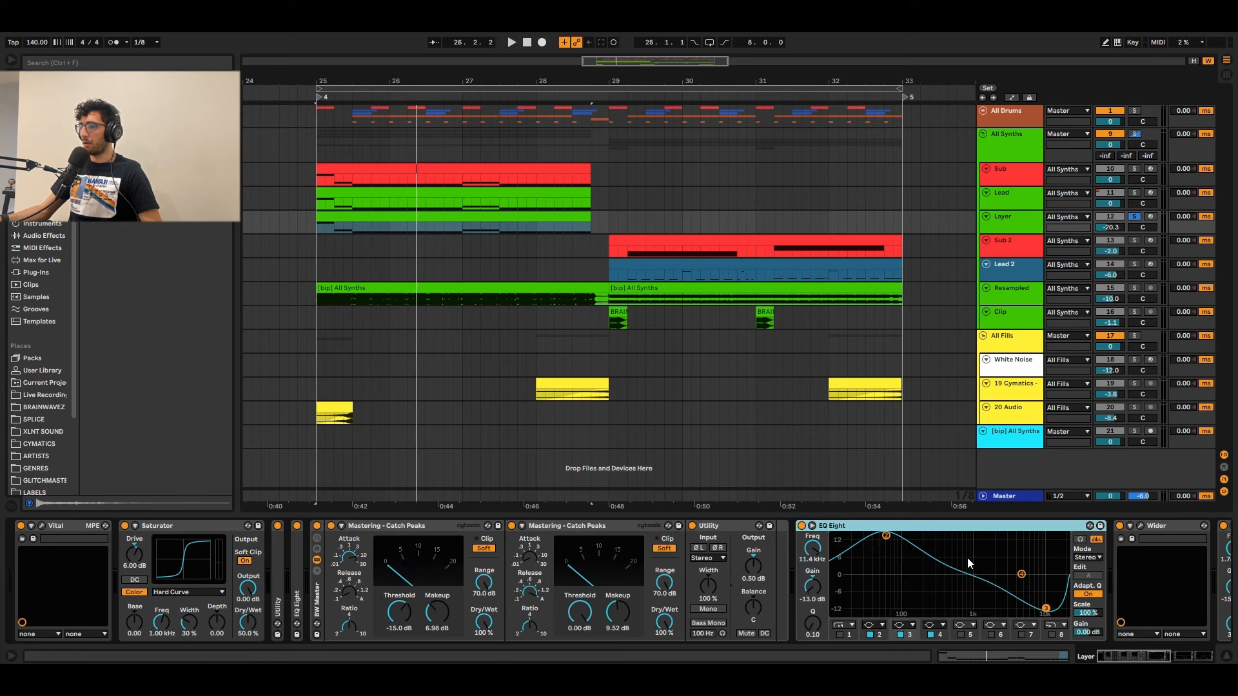
Step: Turn off all of the Layer's effects after Vital, from the last EQ Eight back to the Saturator
left_click(1140, 658)
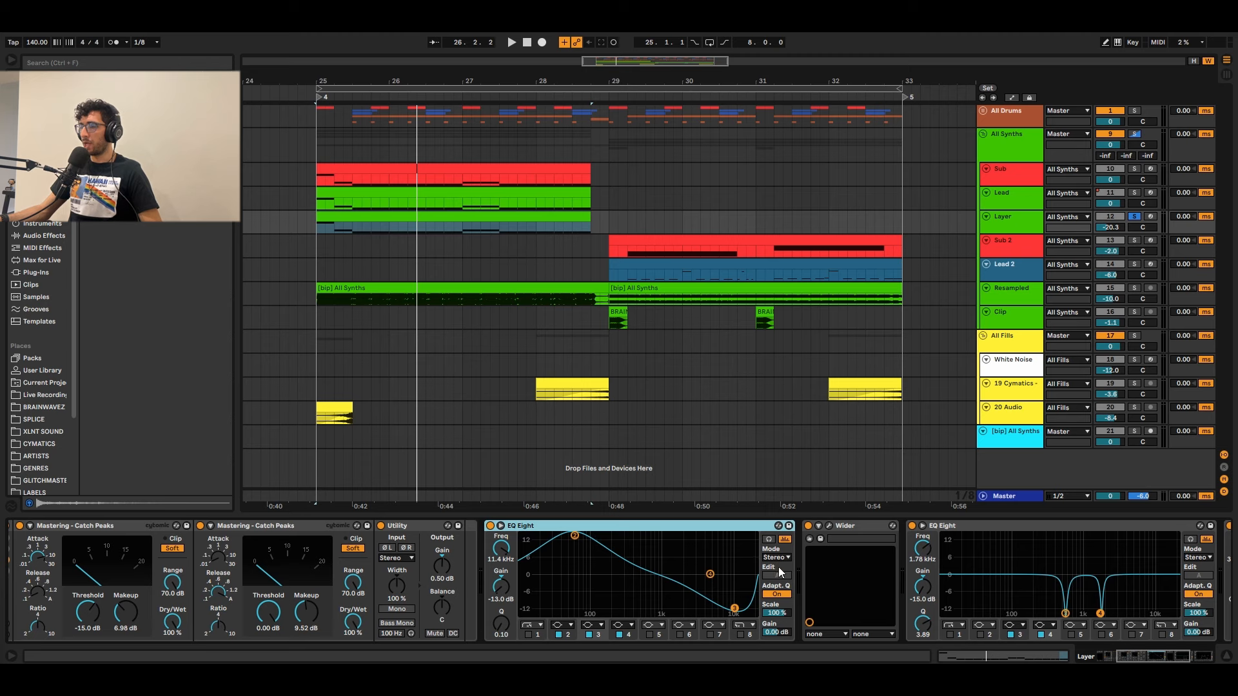
left_click_drag(1128, 654, 1158, 647)
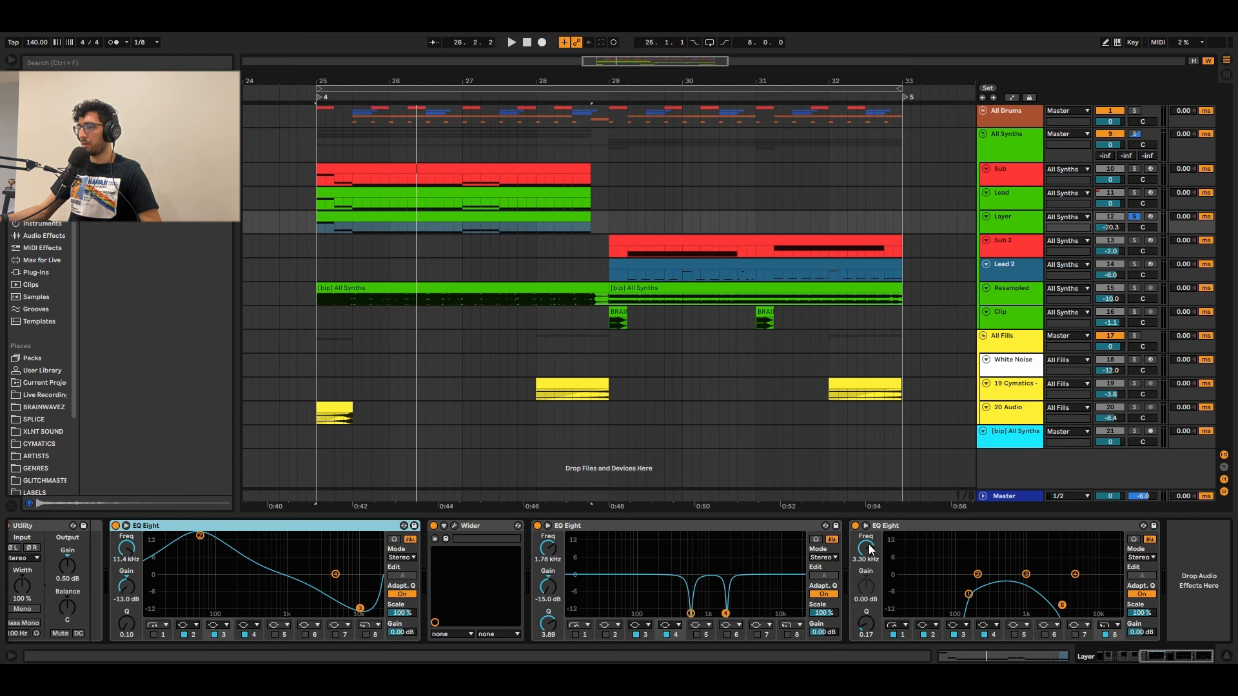
left_click(855, 526)
left_click(538, 527)
left_click(439, 526)
left_click(434, 526)
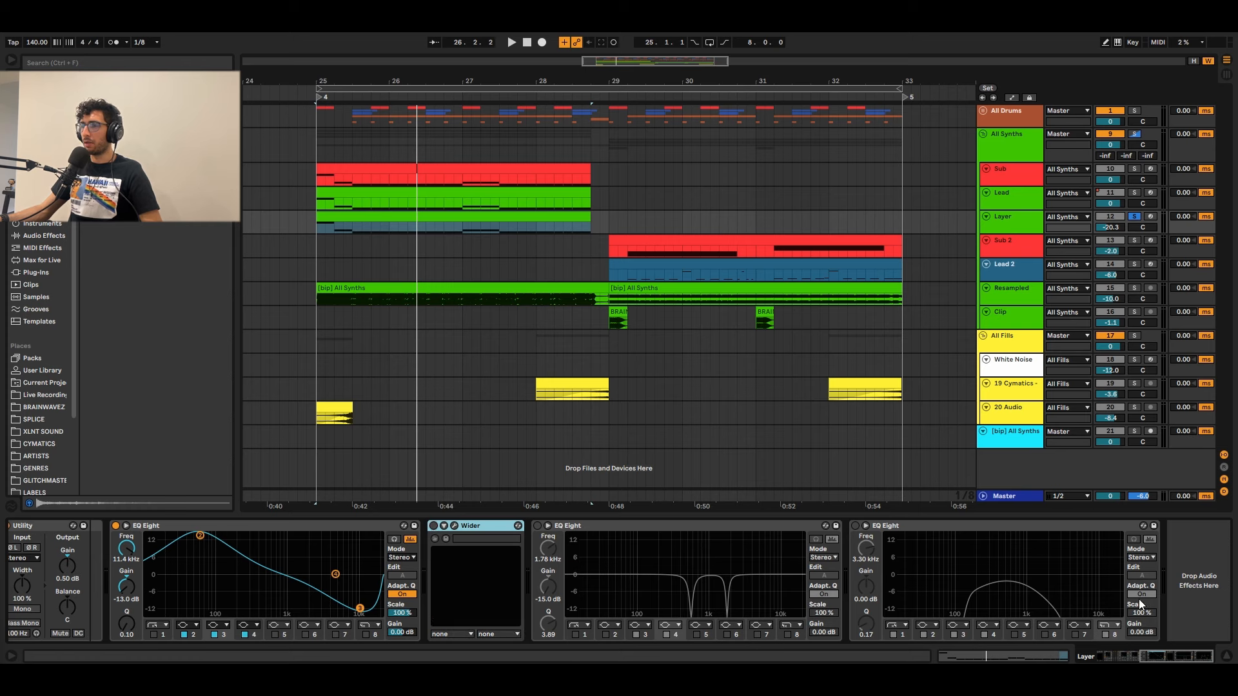
left_click_drag(1171, 657, 1148, 658)
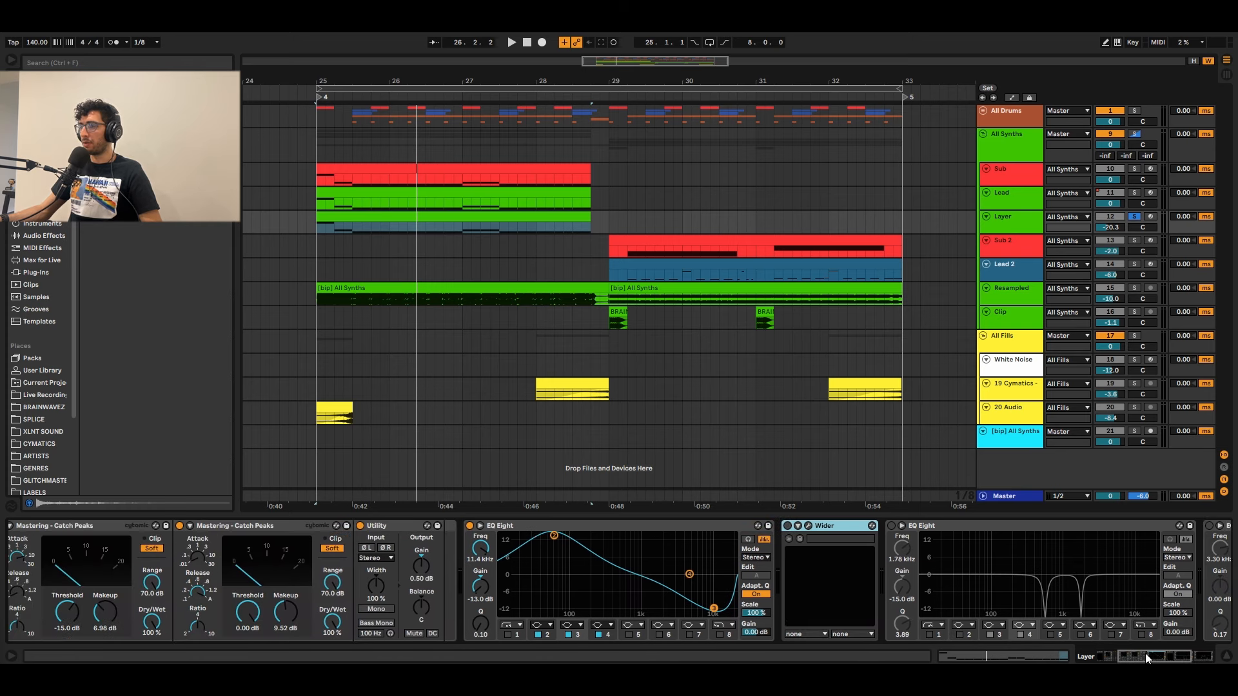
left_click(470, 526)
left_click_drag(1124, 657, 1105, 651)
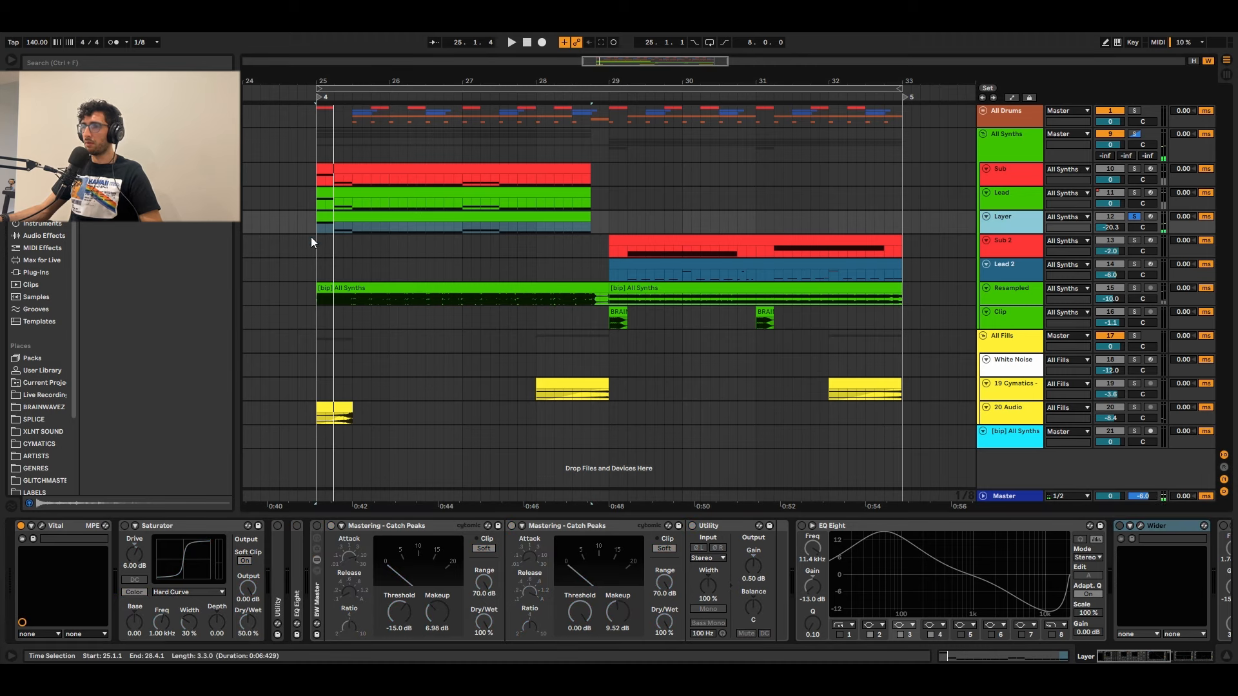
Step: Play the soloed Layer clip to hear Vital without the effect chain
left_click(353, 224)
key("space")
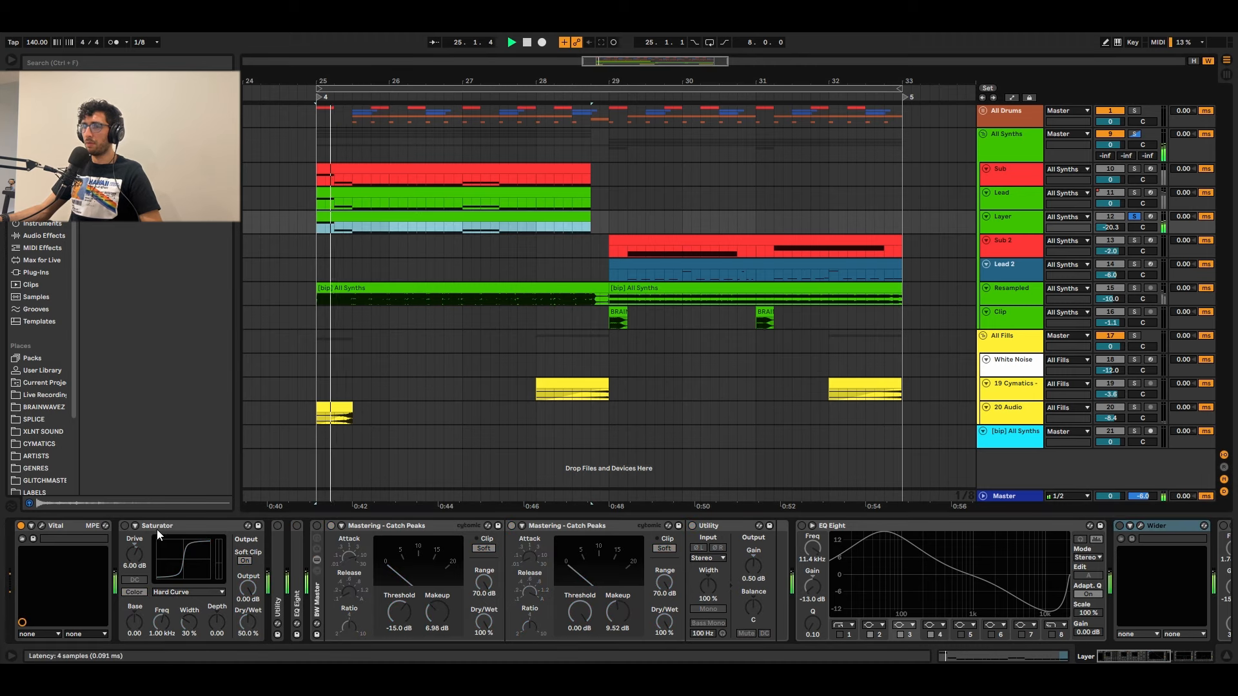
key("space")
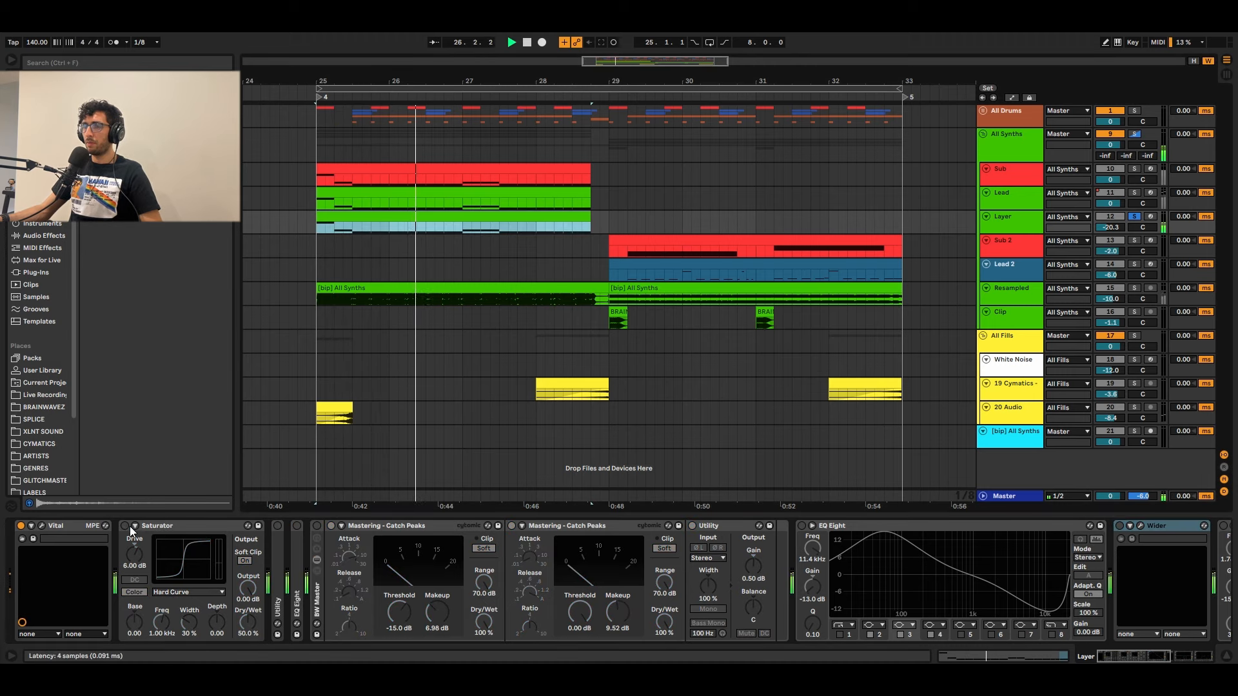
Step: Turn the Layer's Saturator and first Utility back on and play the layer through them
left_click(125, 526)
key("space")
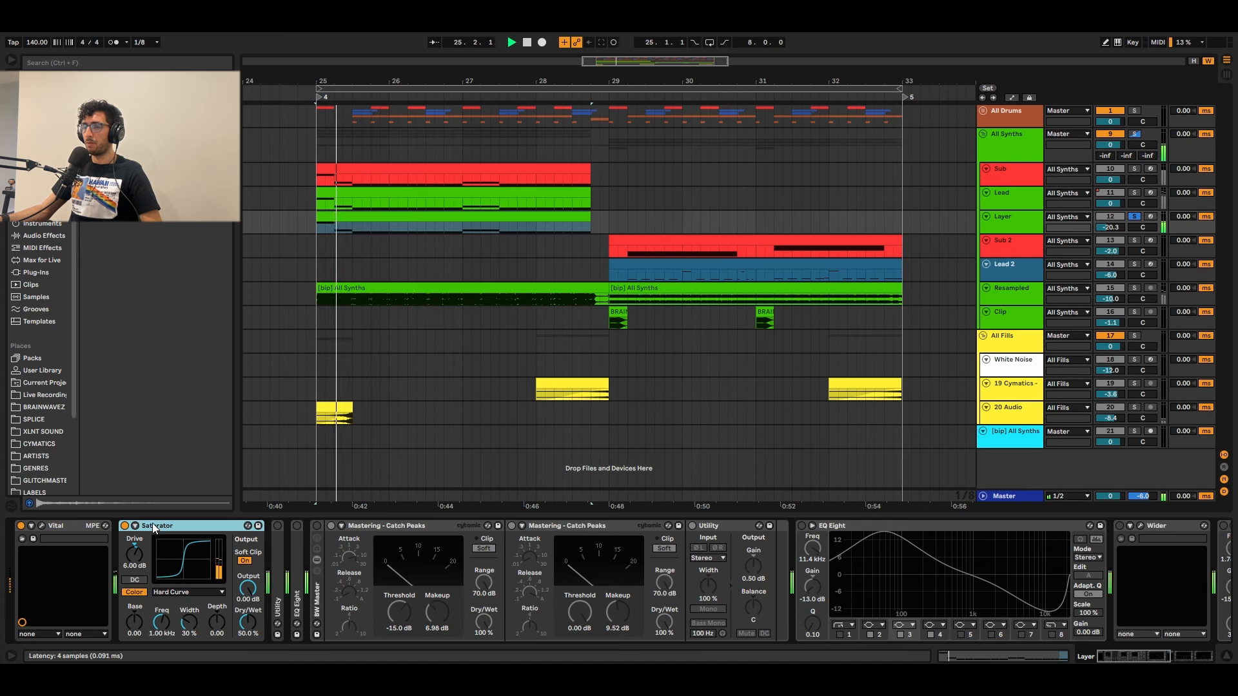
double_click(278, 561)
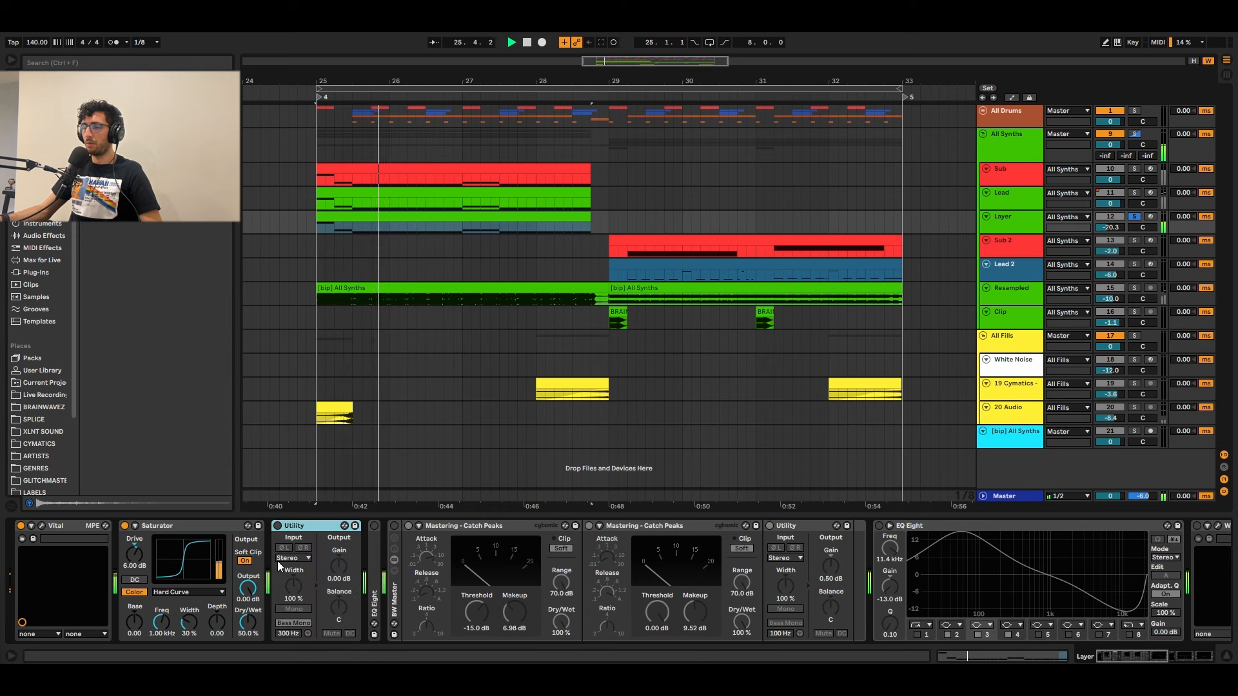
left_click(277, 526)
key("space")
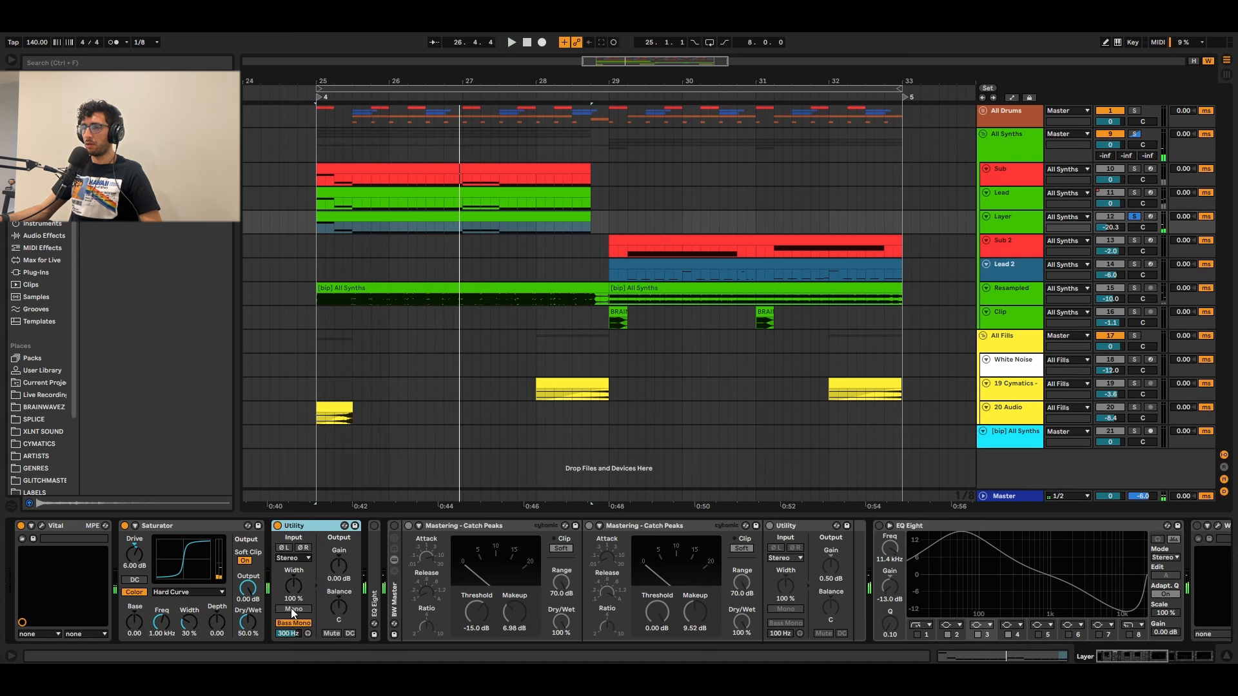
Step: Fold the Utility, unfold and turn on the Layer's first EQ Eight, and play the layer through it
double_click(299, 528)
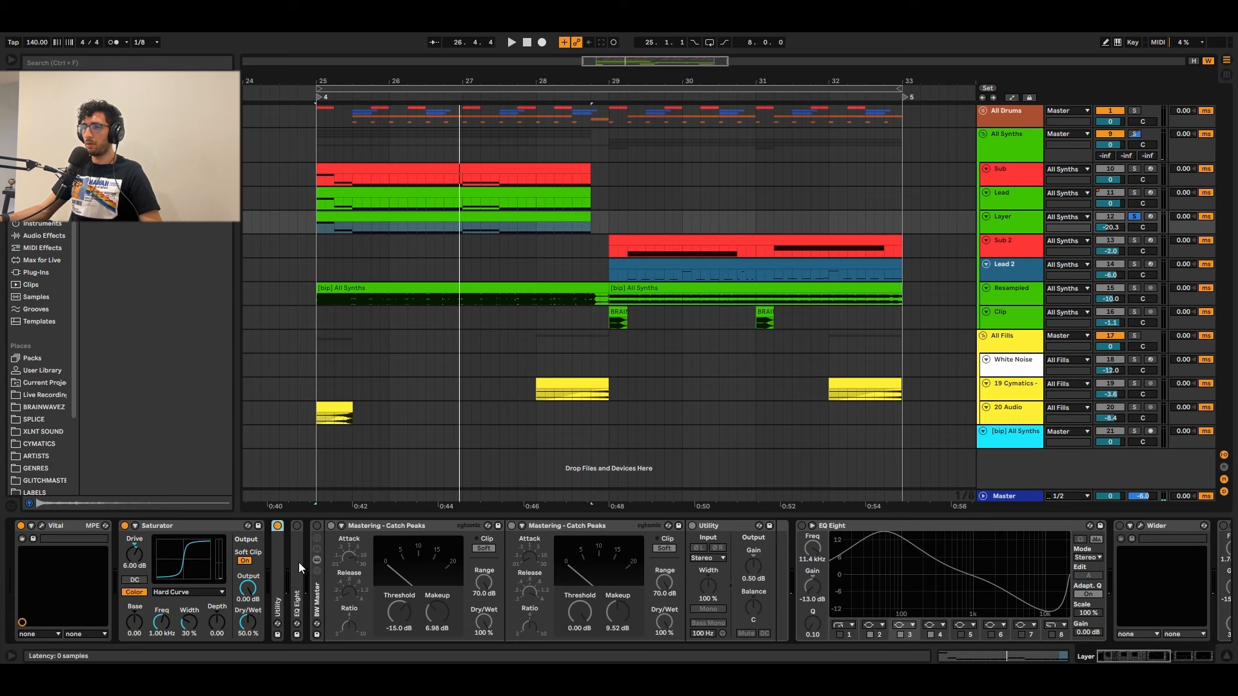
double_click(299, 562)
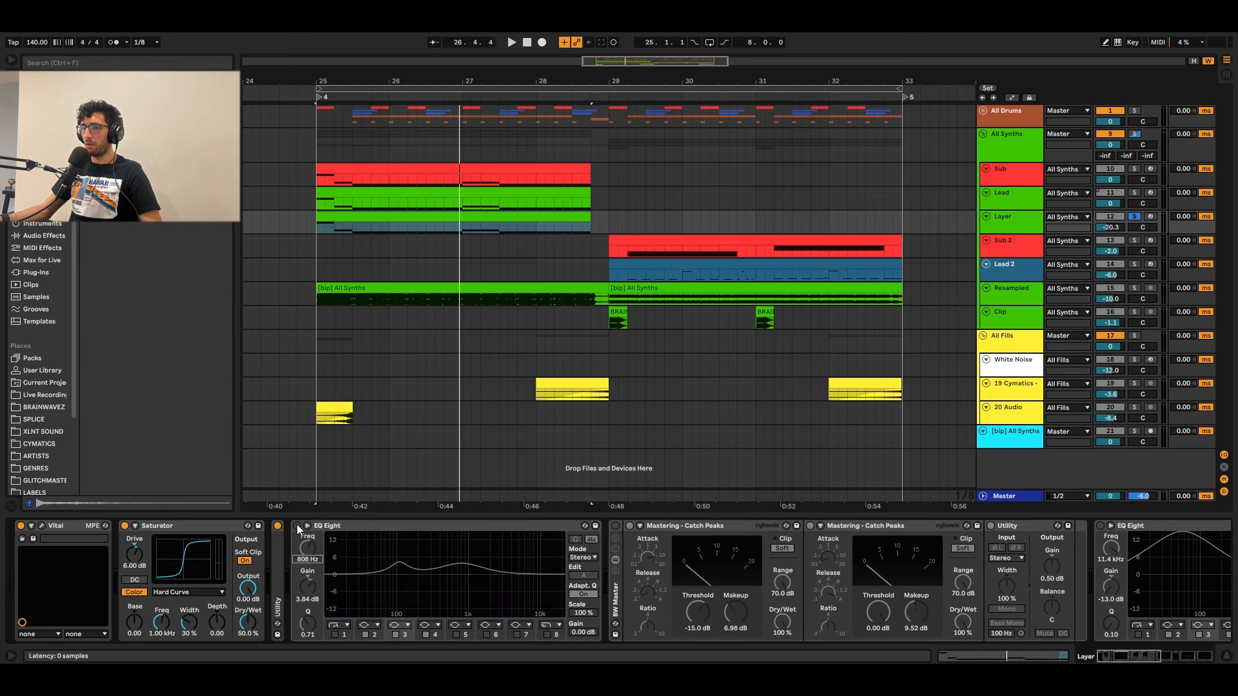
key("space")
key("space")
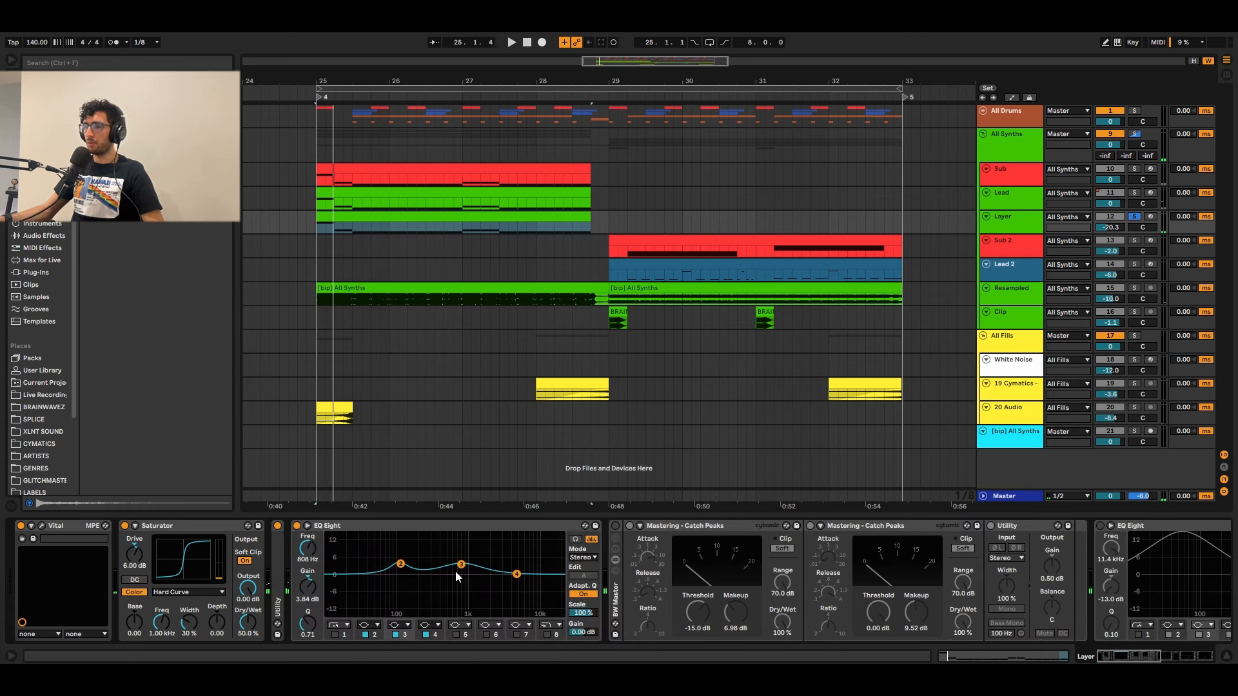
key("space")
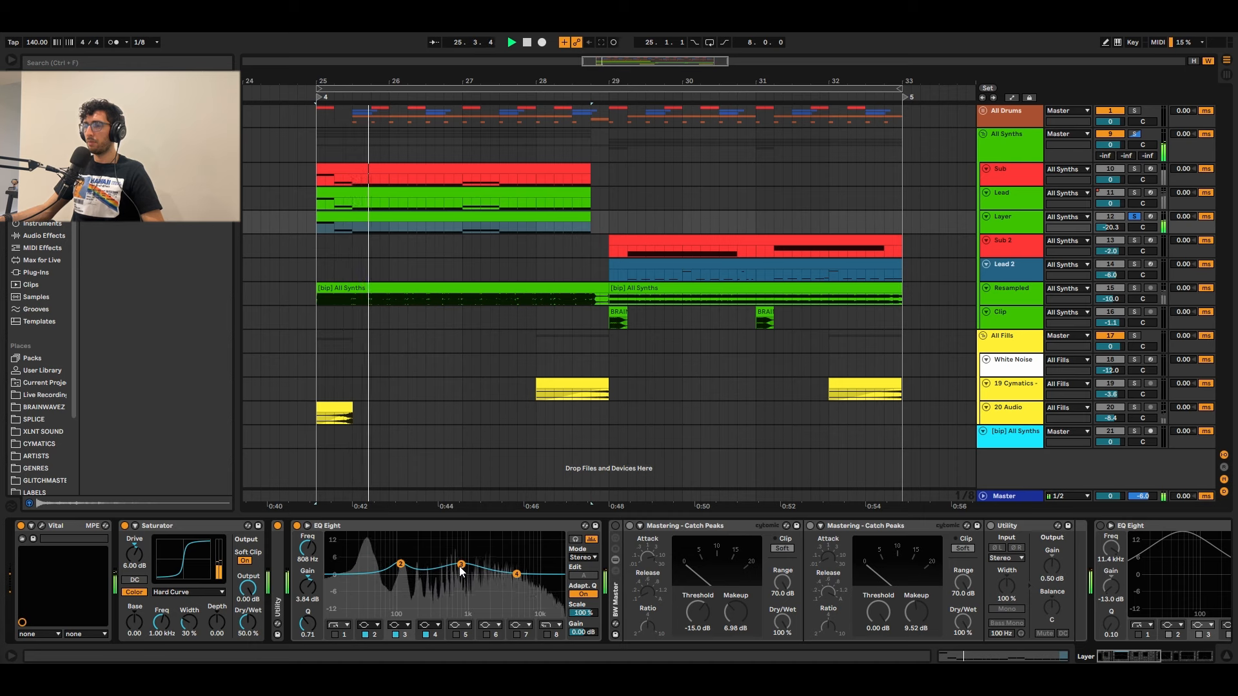
key("space")
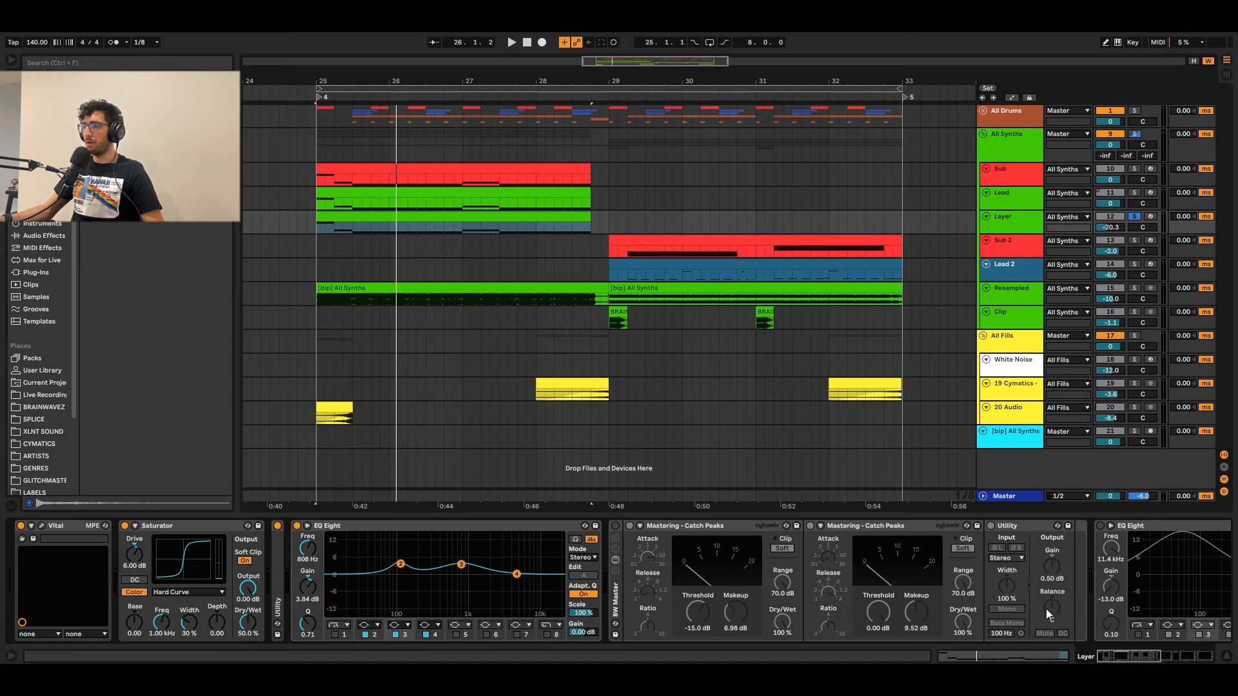
Step: Turn the BW Master rack's devices back on and play the layer through the two Mastering - Catch Peaks compressors
scroll(843, 630, "right", 2)
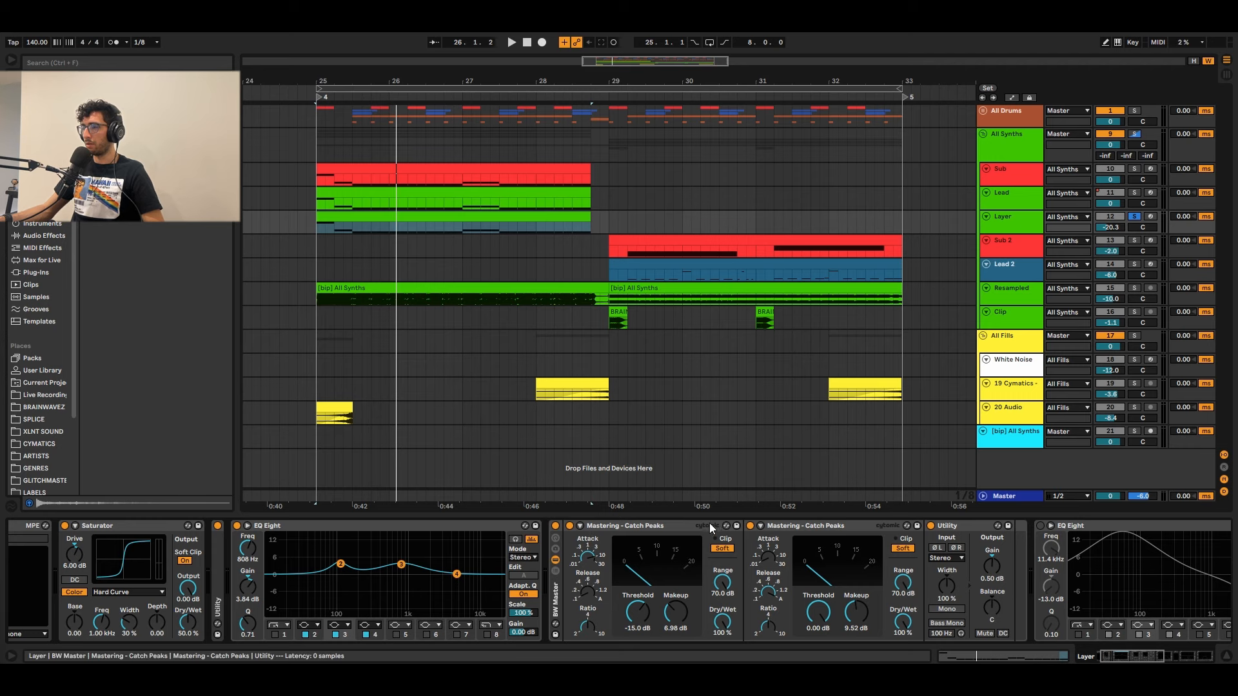
key("space")
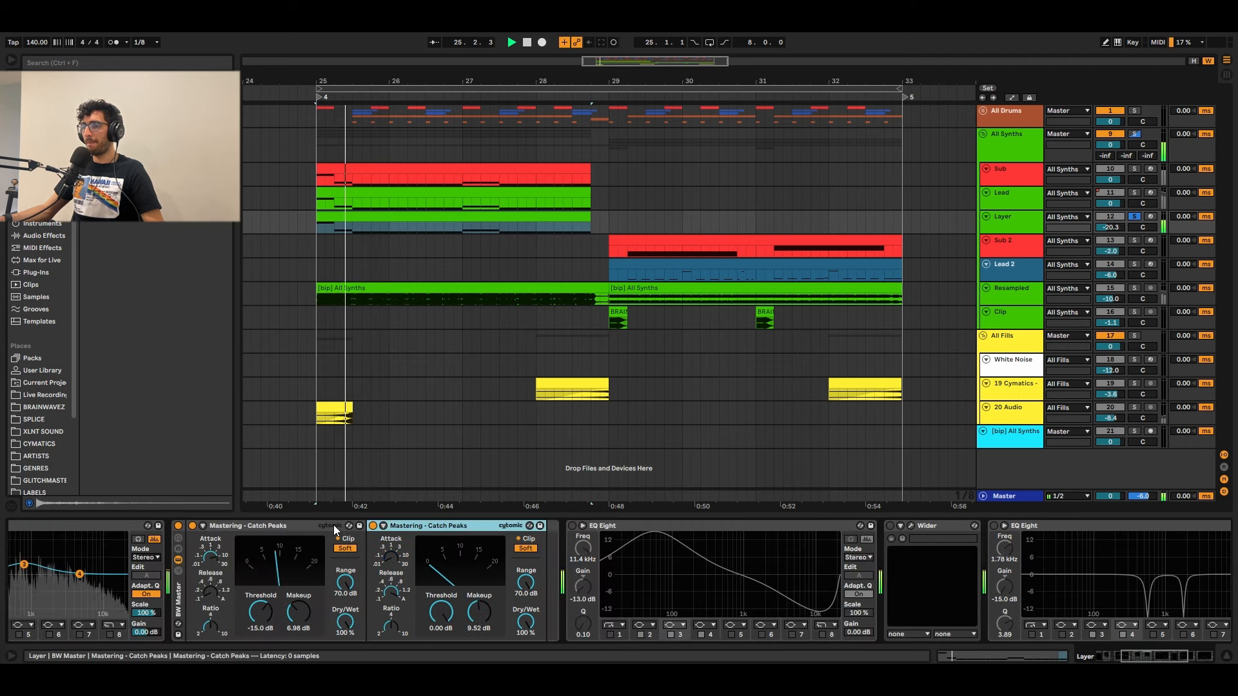
left_click(233, 524)
key("space")
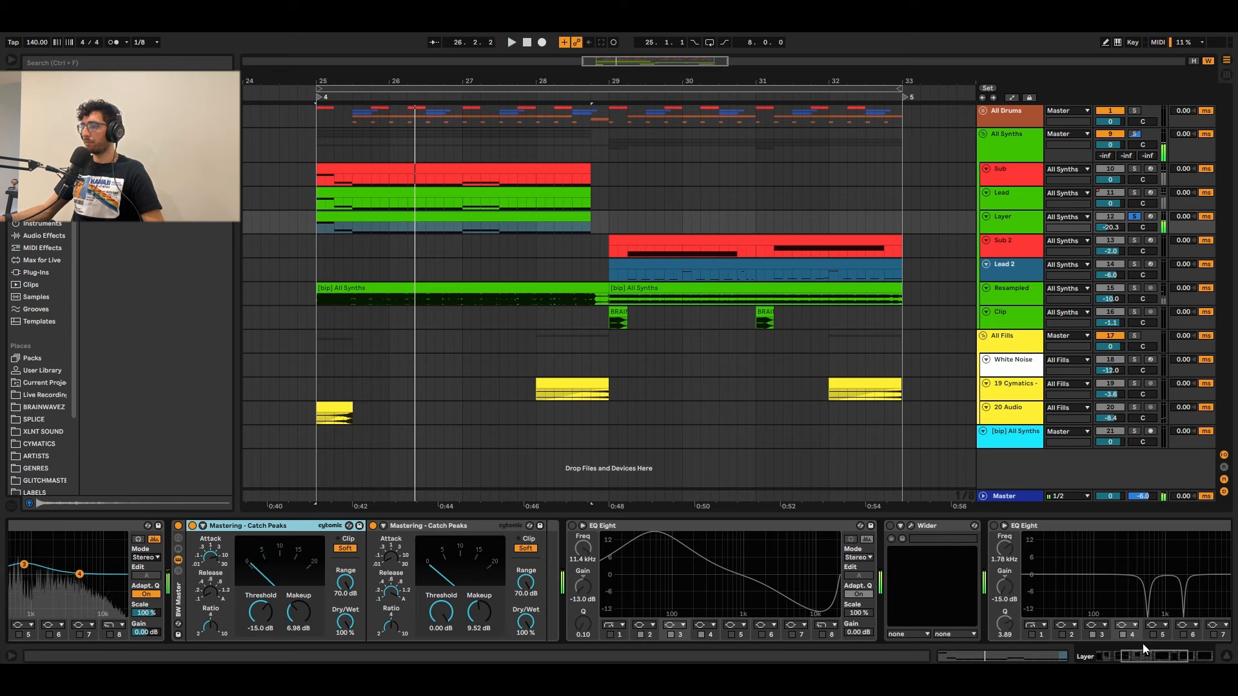
Step: Turn on the EQ Eight after the BW Master rack, select its low-end boost band, and play the layer through it
left_click_drag(1148, 654, 1134, 656)
left_click(650, 526)
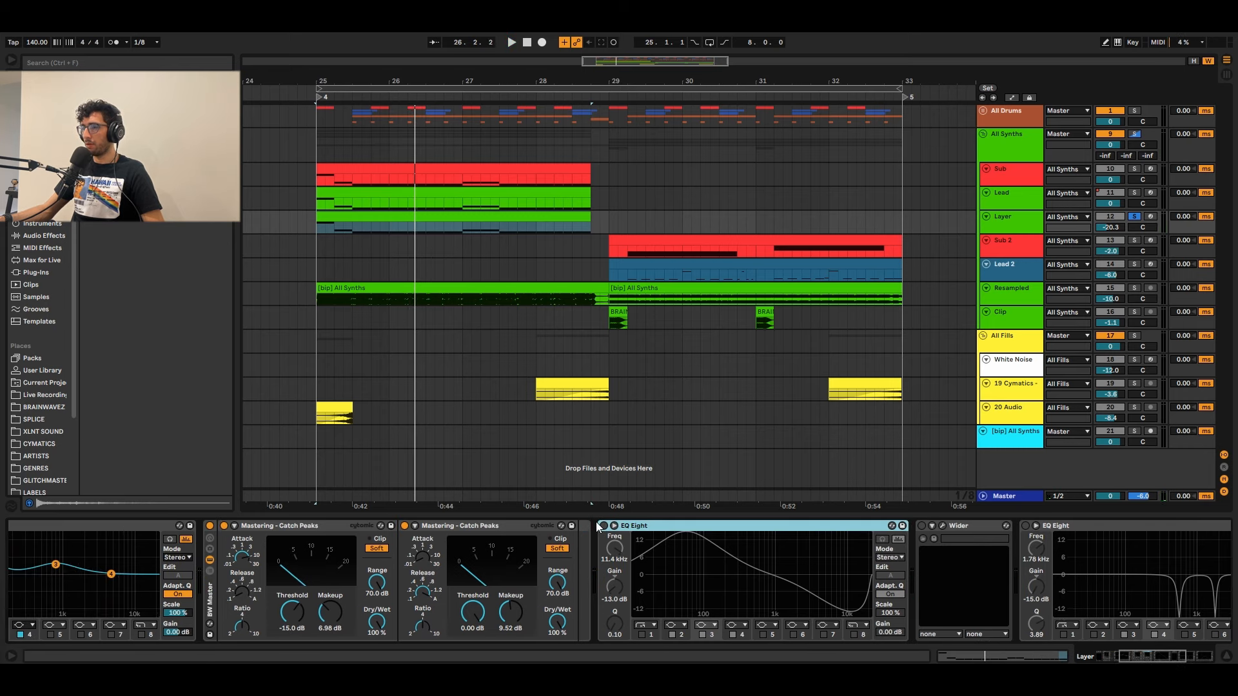
left_click(602, 526)
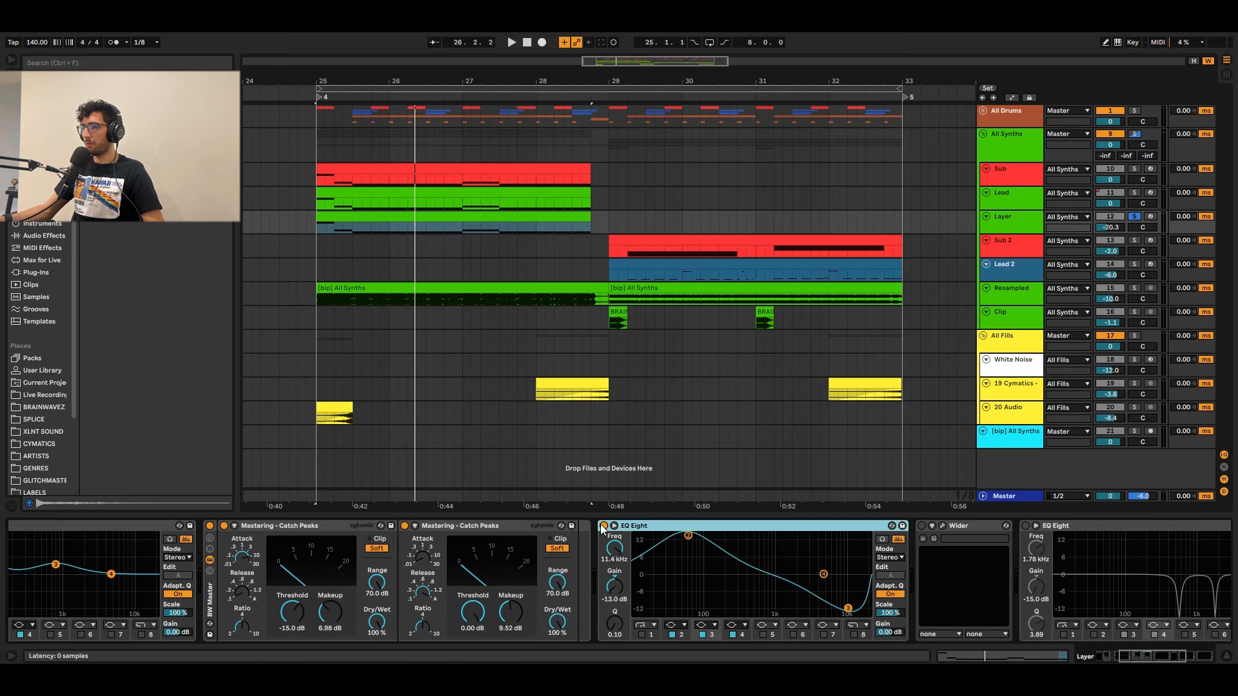
key("space")
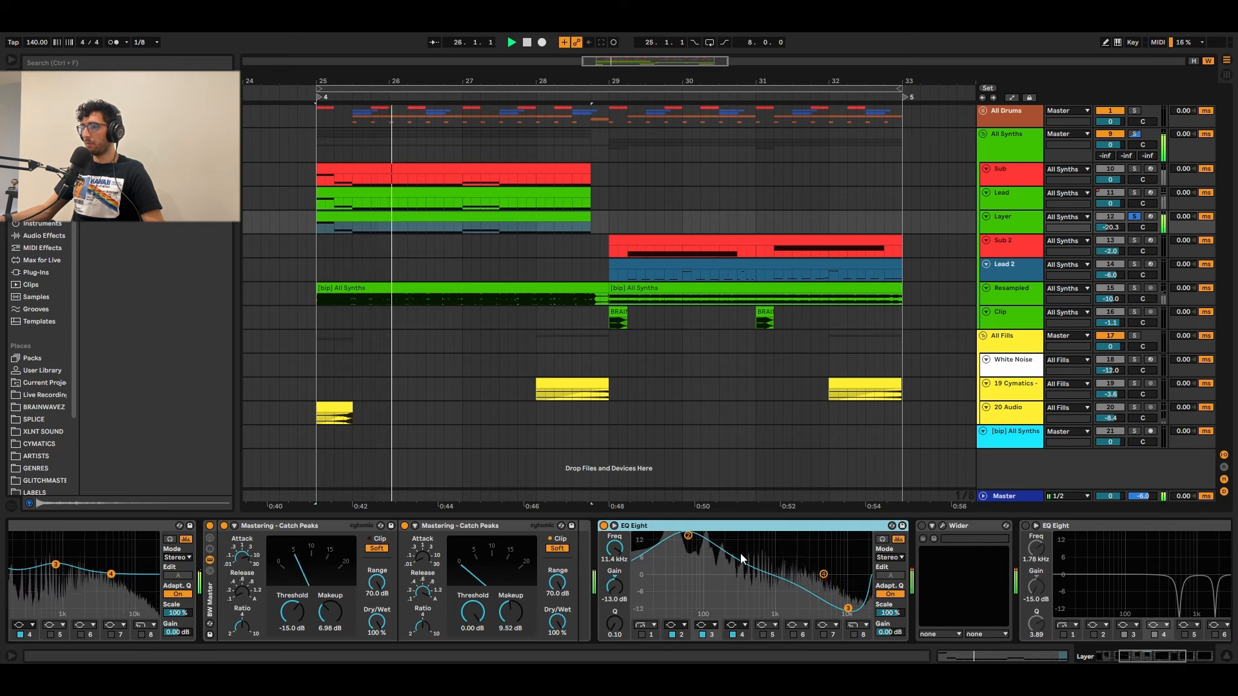
key("space")
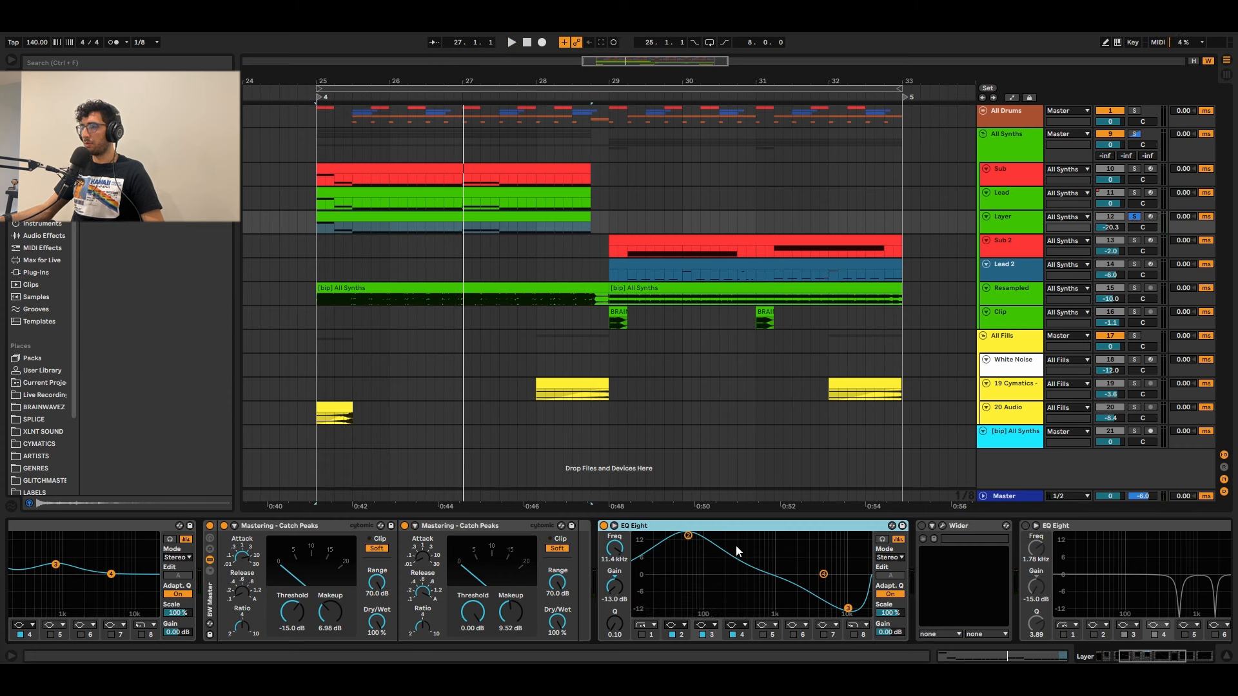
left_click(736, 547)
left_click(688, 536)
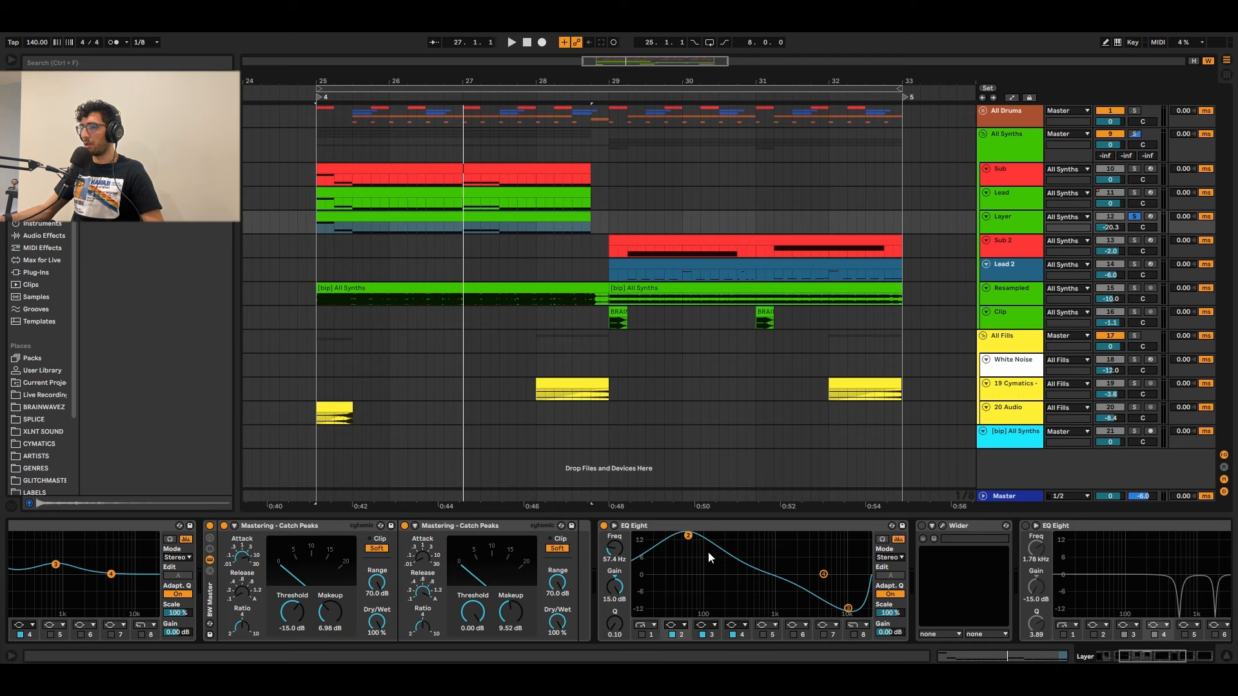
key("space")
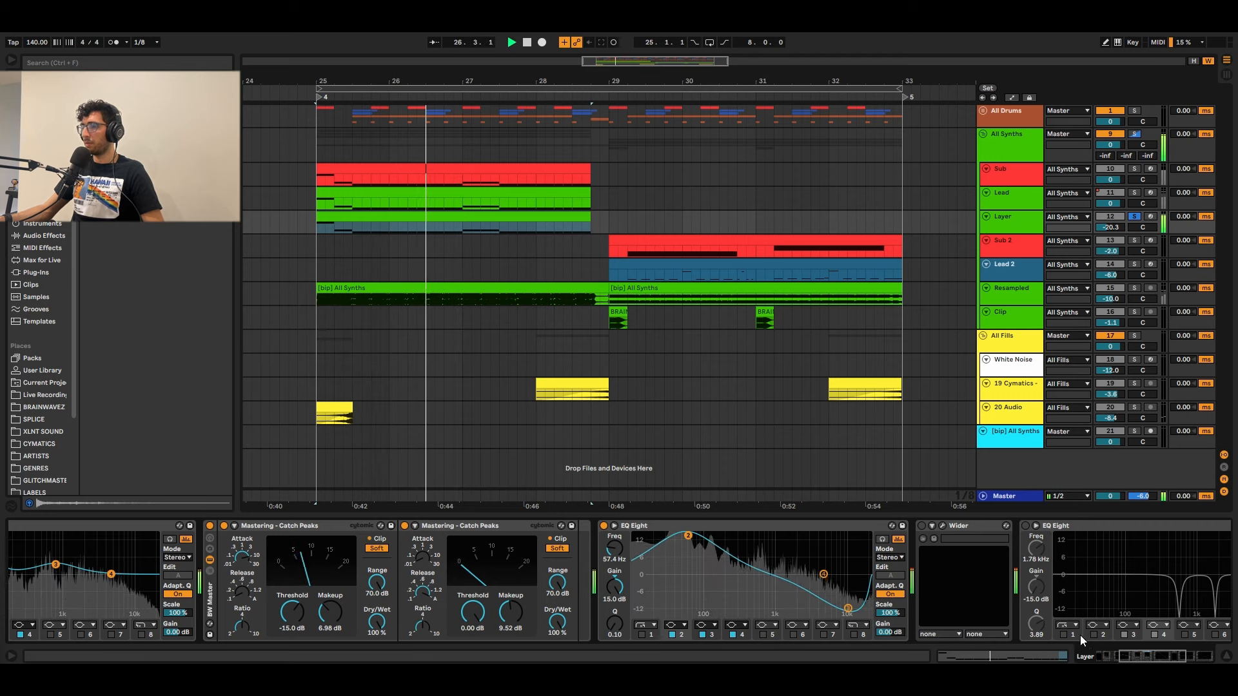
key("space")
Step: Turn on Wider, open its window to examine the width settings while playing the layer, and close it
left_click(922, 526)
left_click(943, 526)
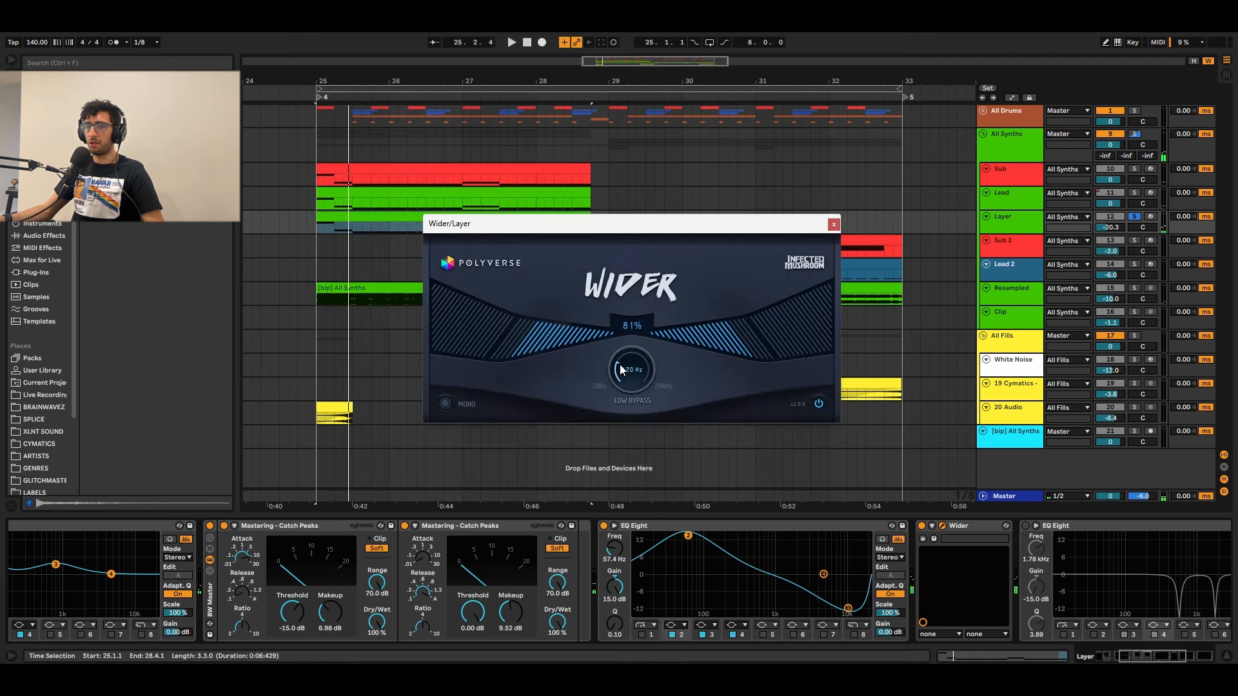
key("space")
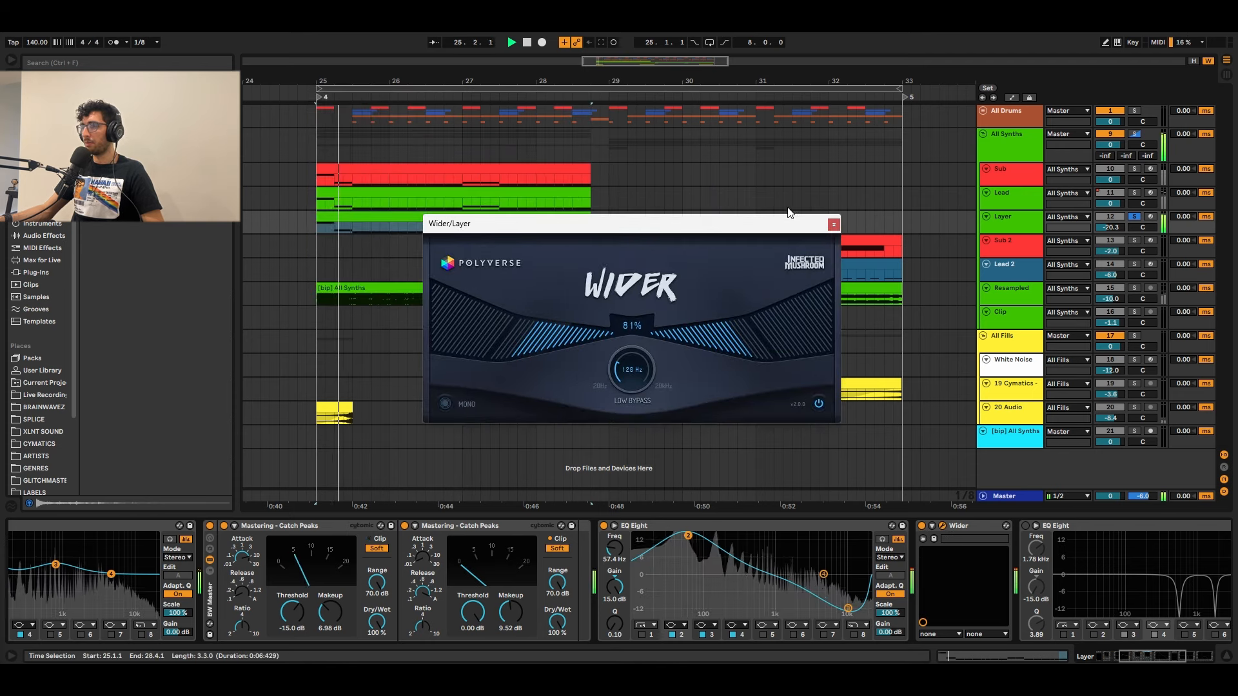
left_click(834, 224)
Step: Turn on the EQ Eight with two notches, play the layer through it, and compare it with the Lead's effect chain
left_click(1179, 659)
left_click_drag(1179, 659, 1186, 659)
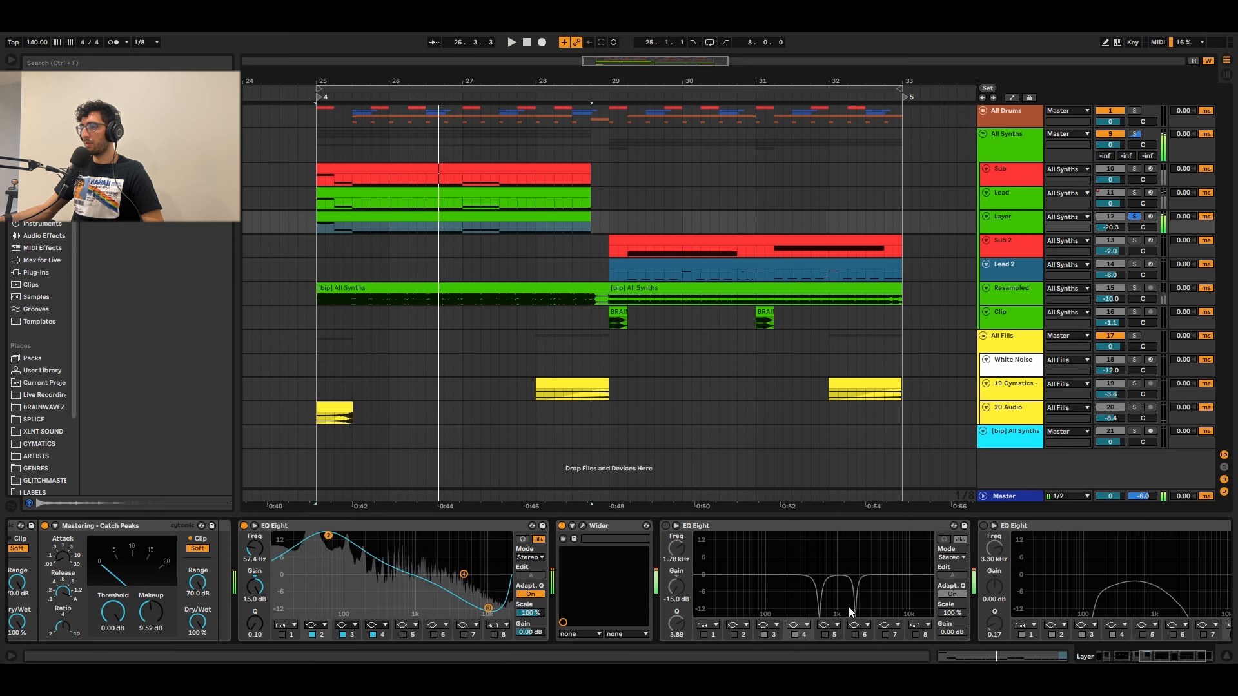
left_click(745, 531)
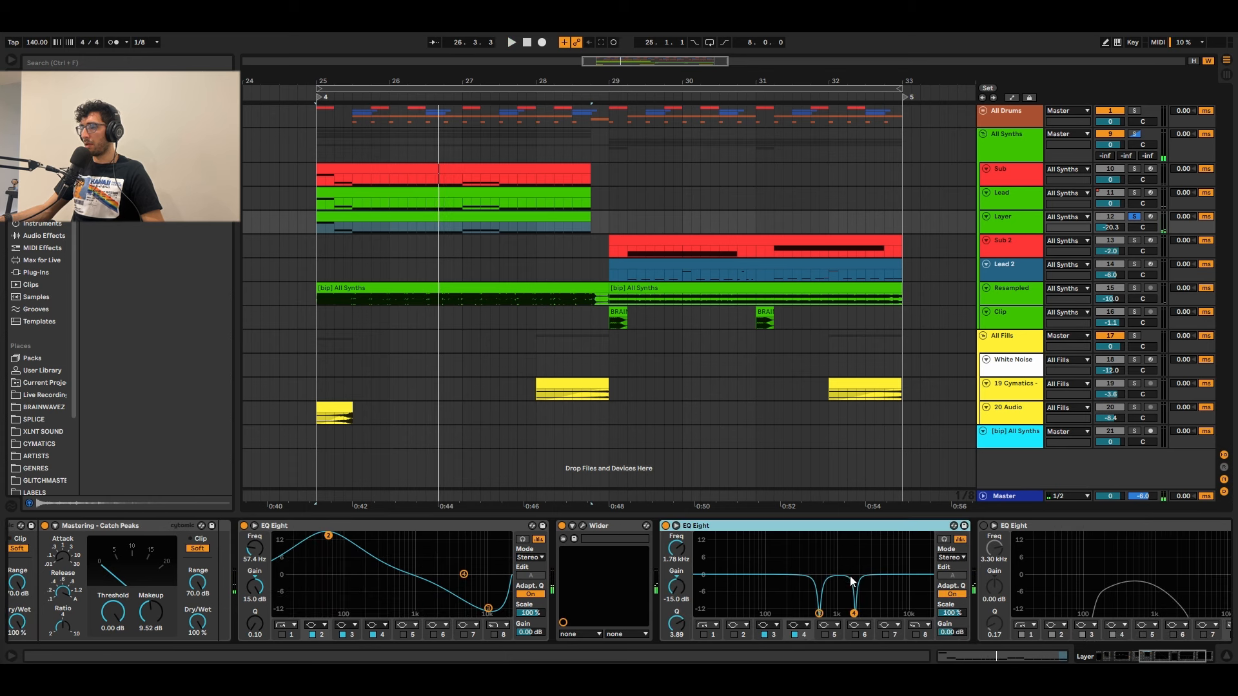
left_click_drag(864, 565, 802, 624)
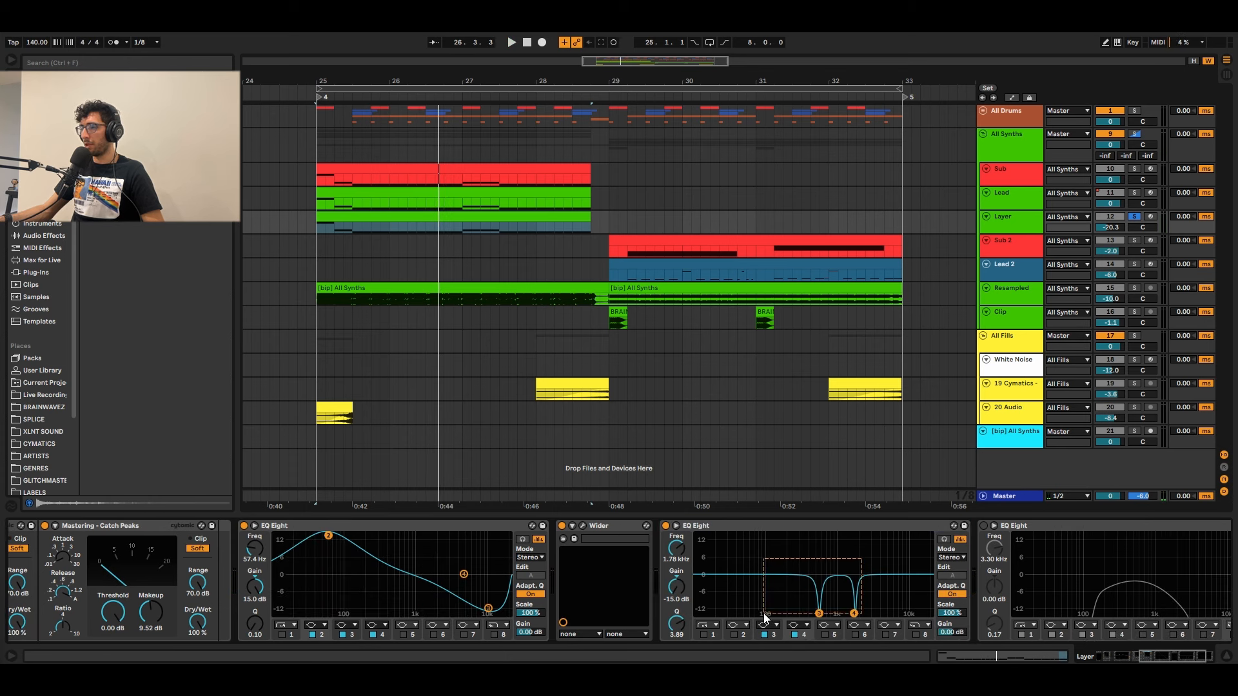
key("space")
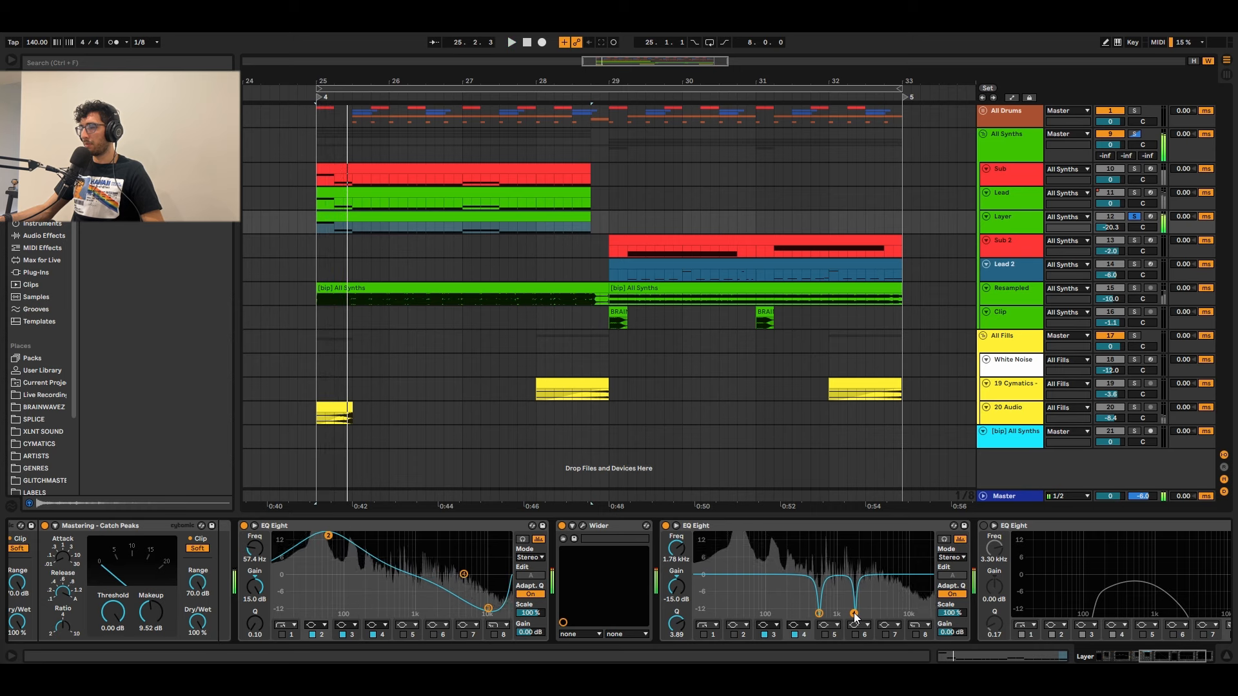
left_click(444, 204)
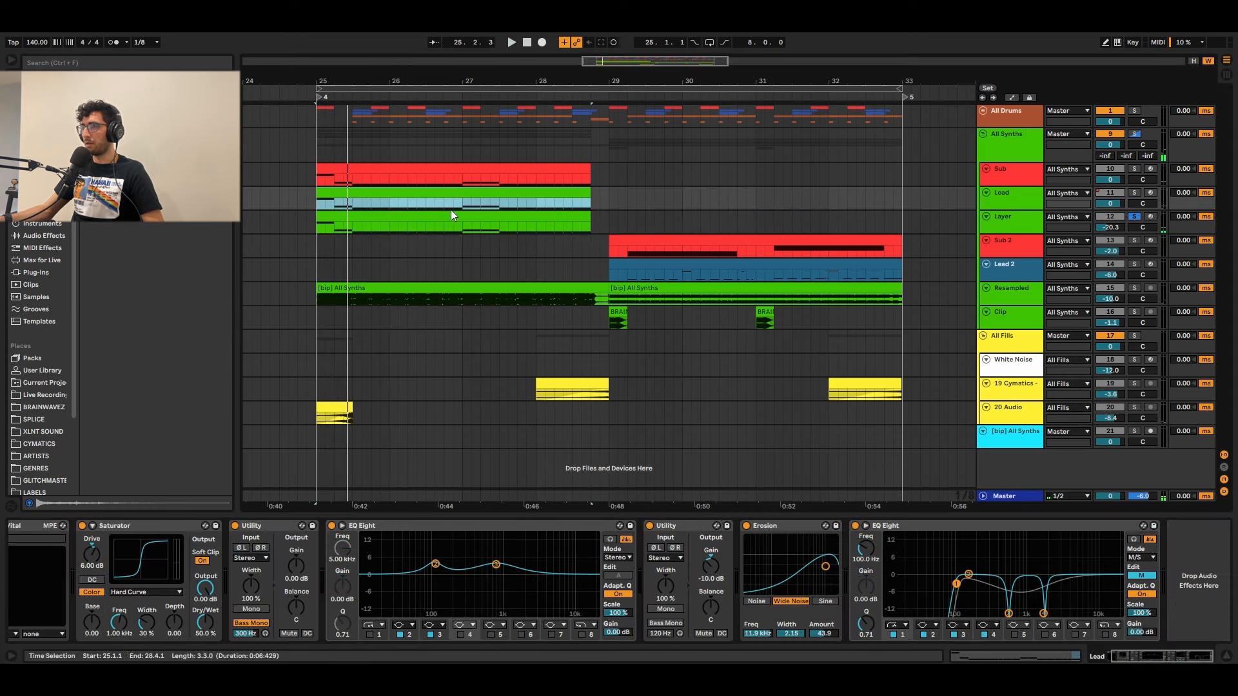
left_click(445, 221)
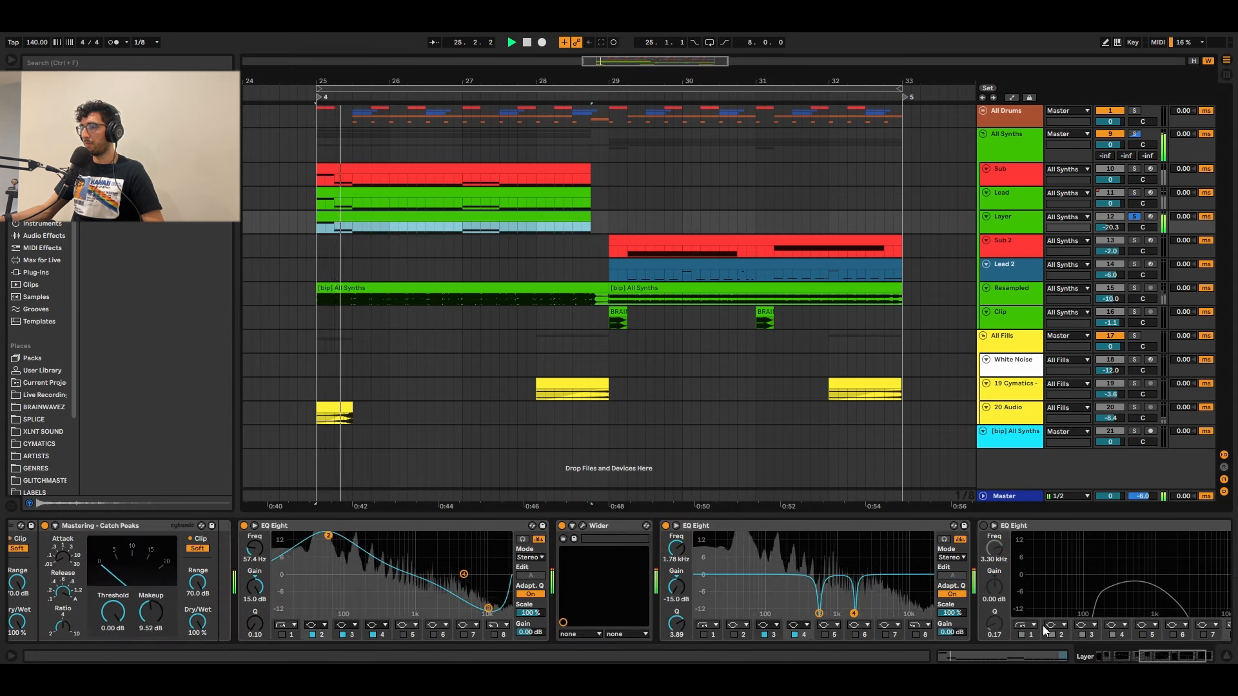
Step: Turn on the Layer's last EQ Eight, inspect its low and high filter bands, and play the layer through it
left_click(1145, 652)
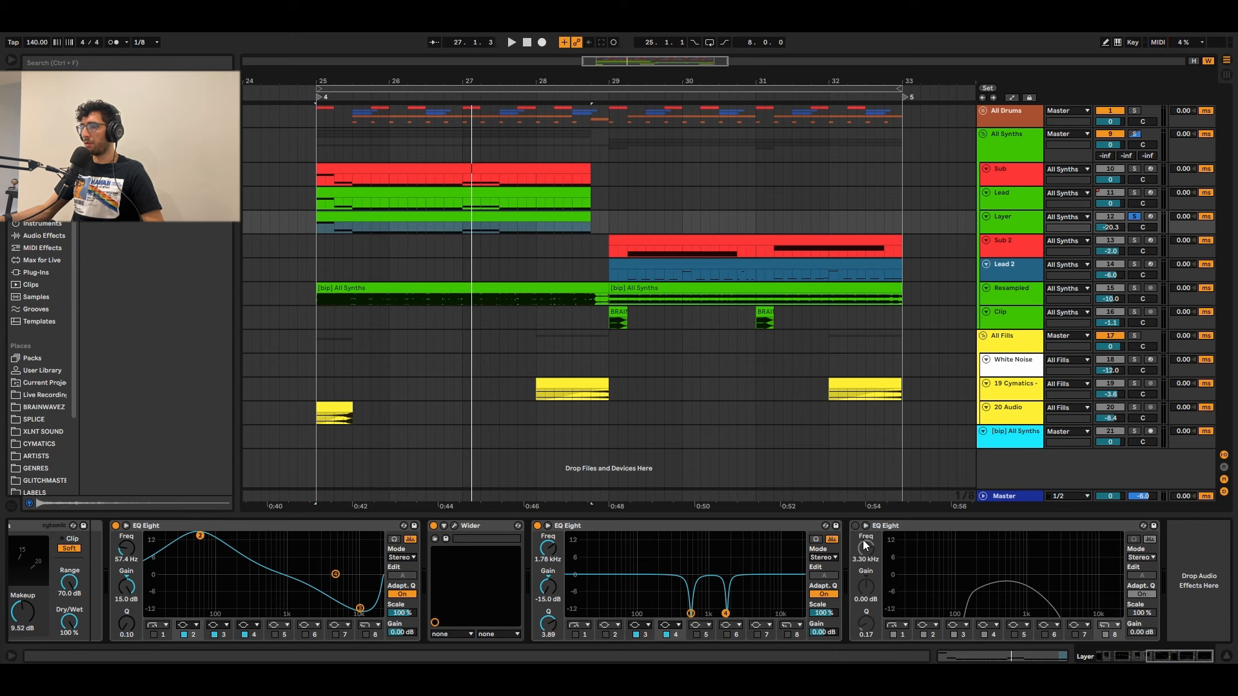
left_click(855, 526)
left_click(969, 594)
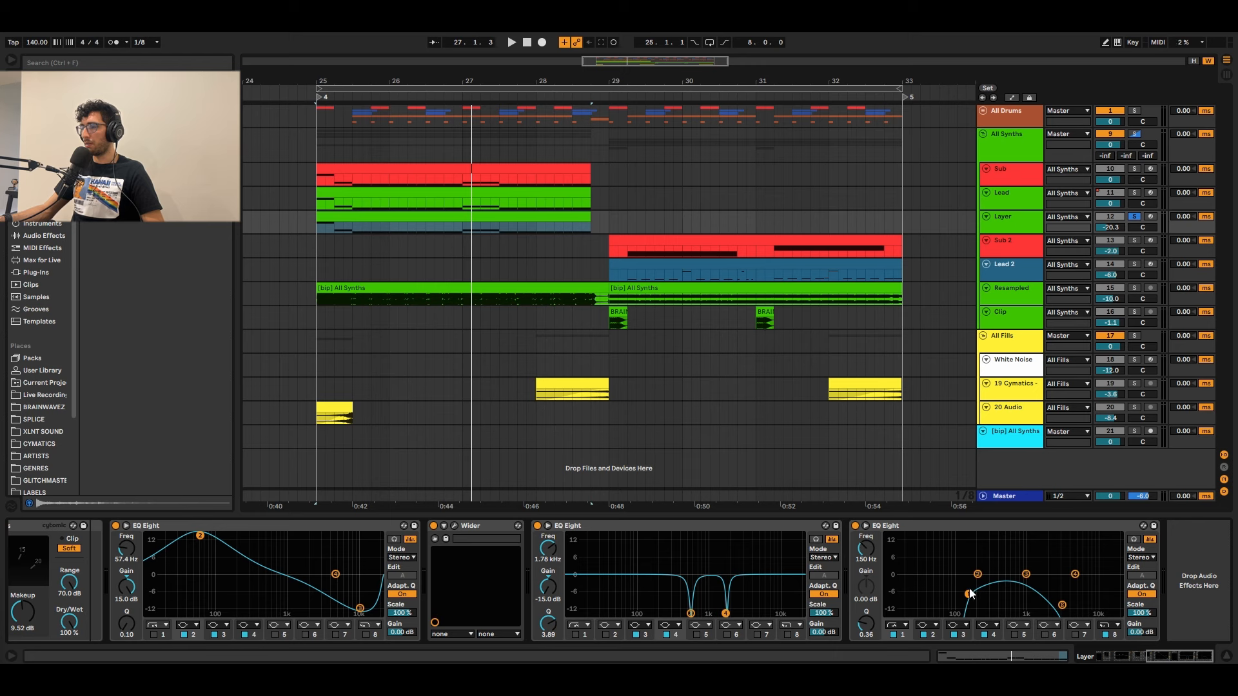
left_click(1062, 605)
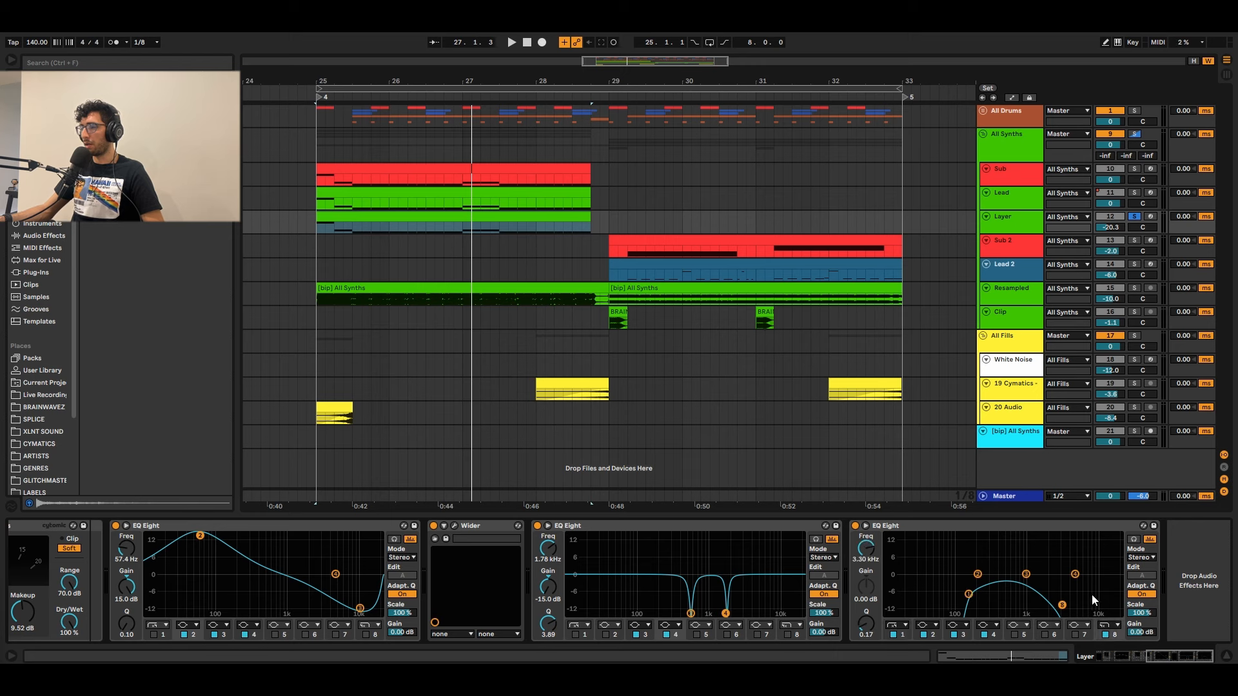
key("space")
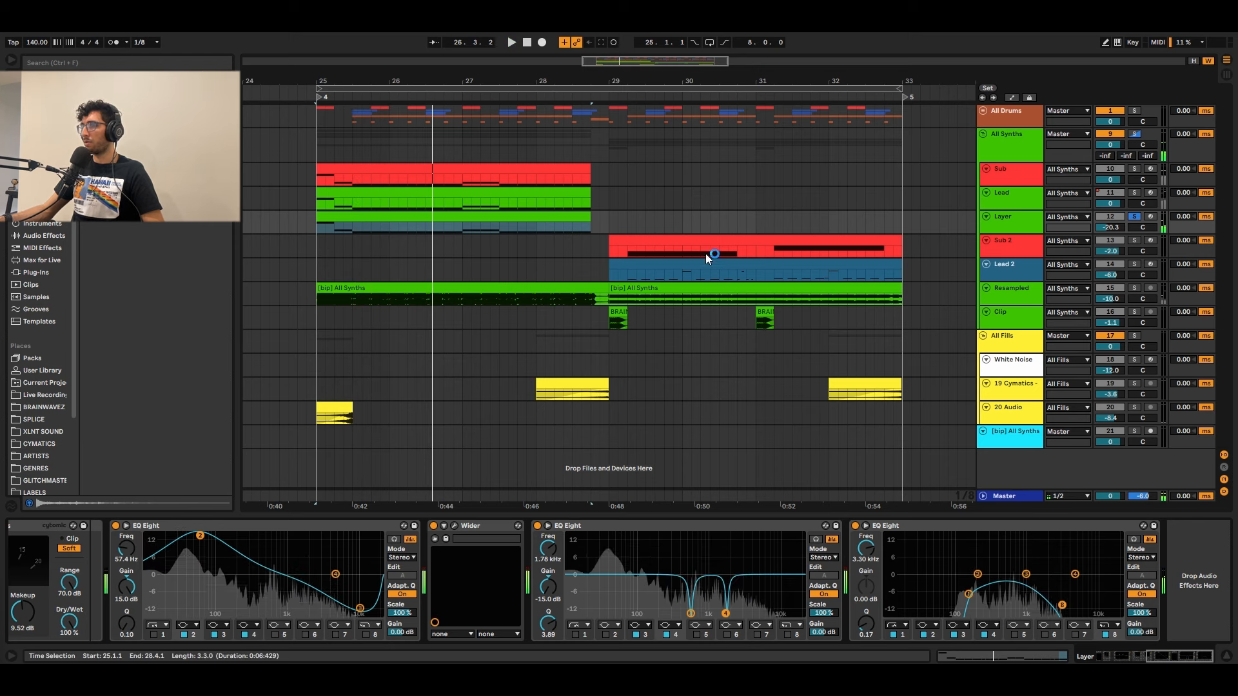
Step: Solo the Sub and Lead tracks together with the Layer and play the combined sound
key("ctrl+z")
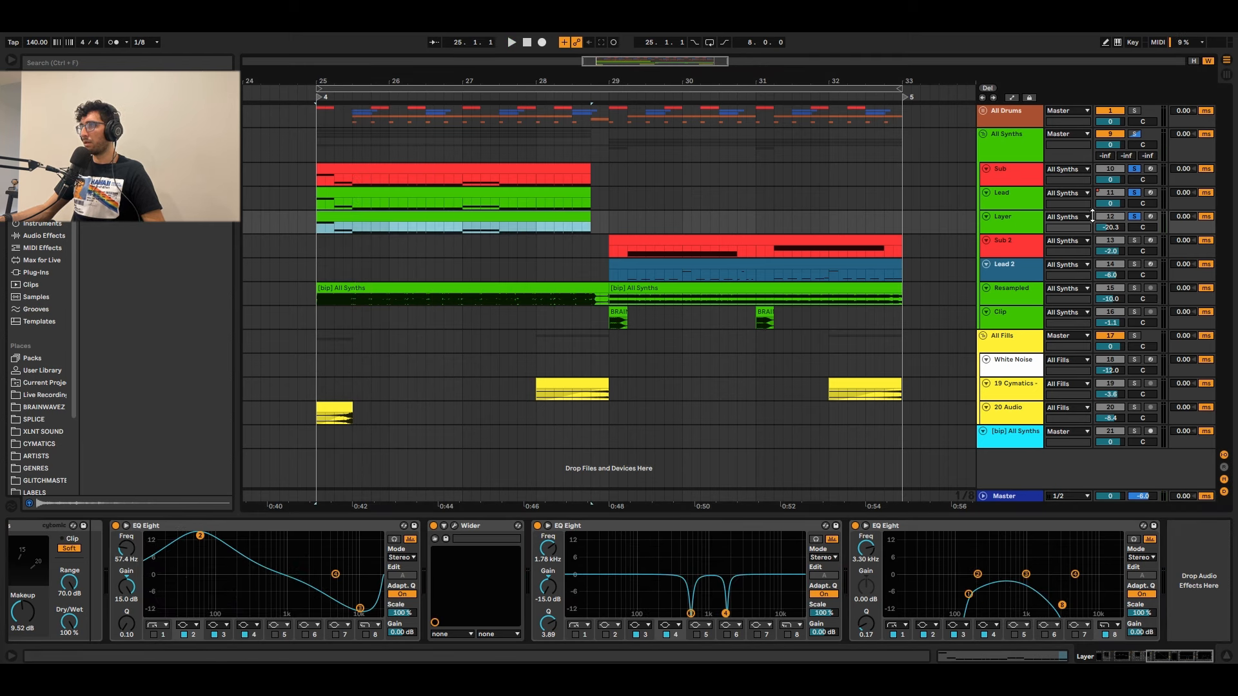
left_click(412, 224)
left_click(387, 217)
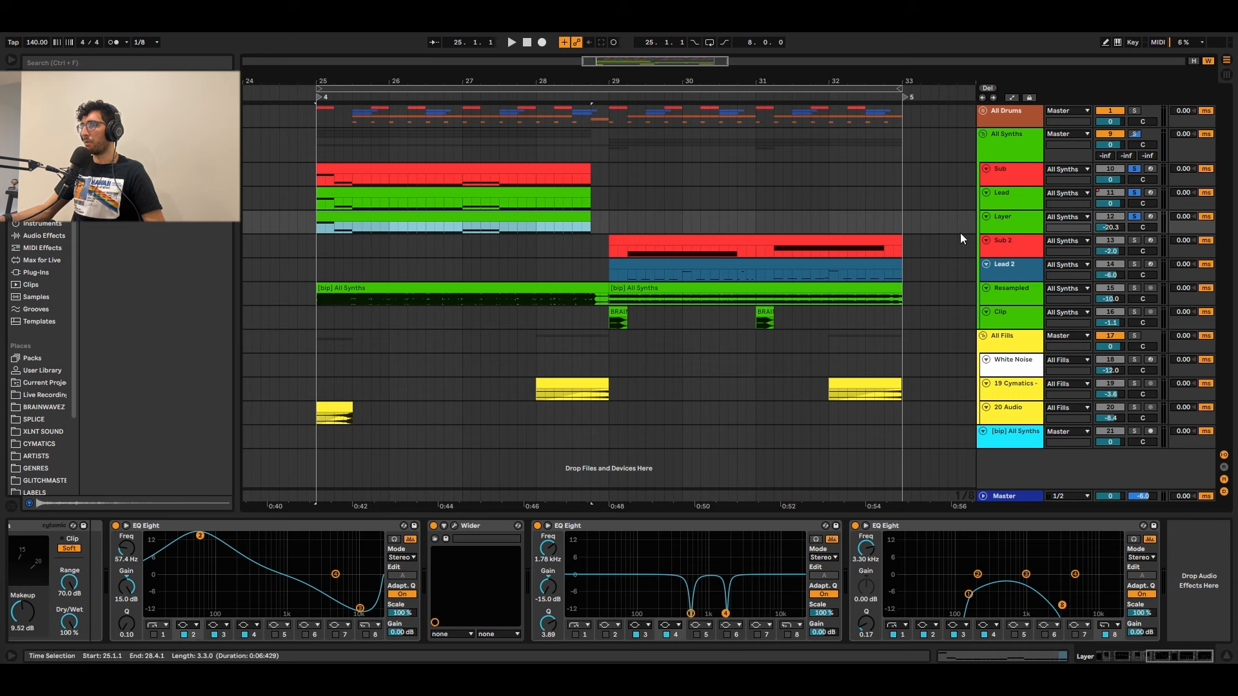
key("space")
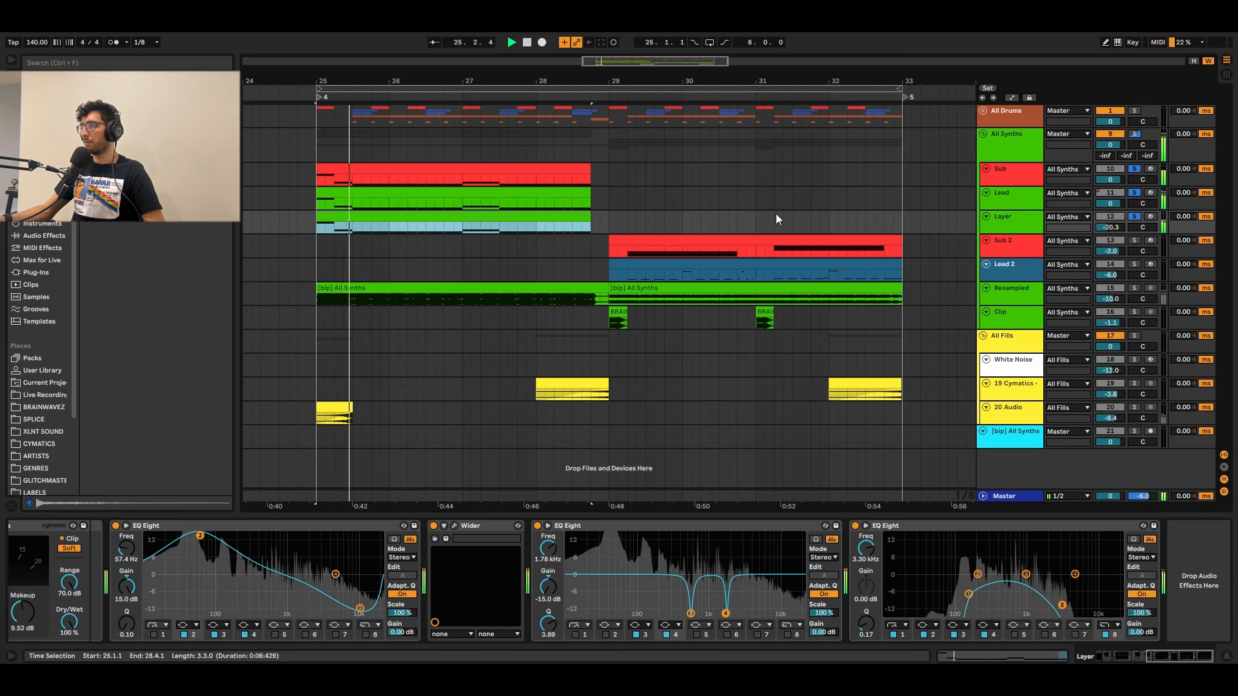
Step: Compare the combined sound without and with the Layer by toggling its solo off and on during playback
left_click(1032, 219)
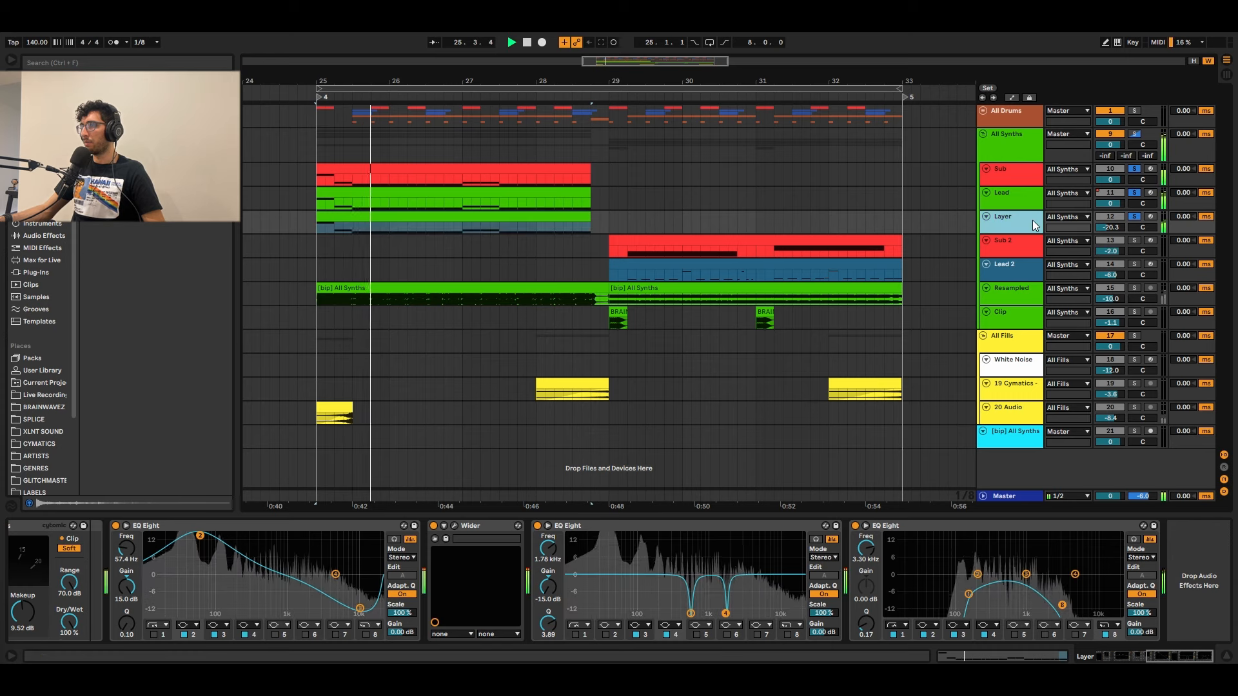
left_click(1135, 215)
key("space")
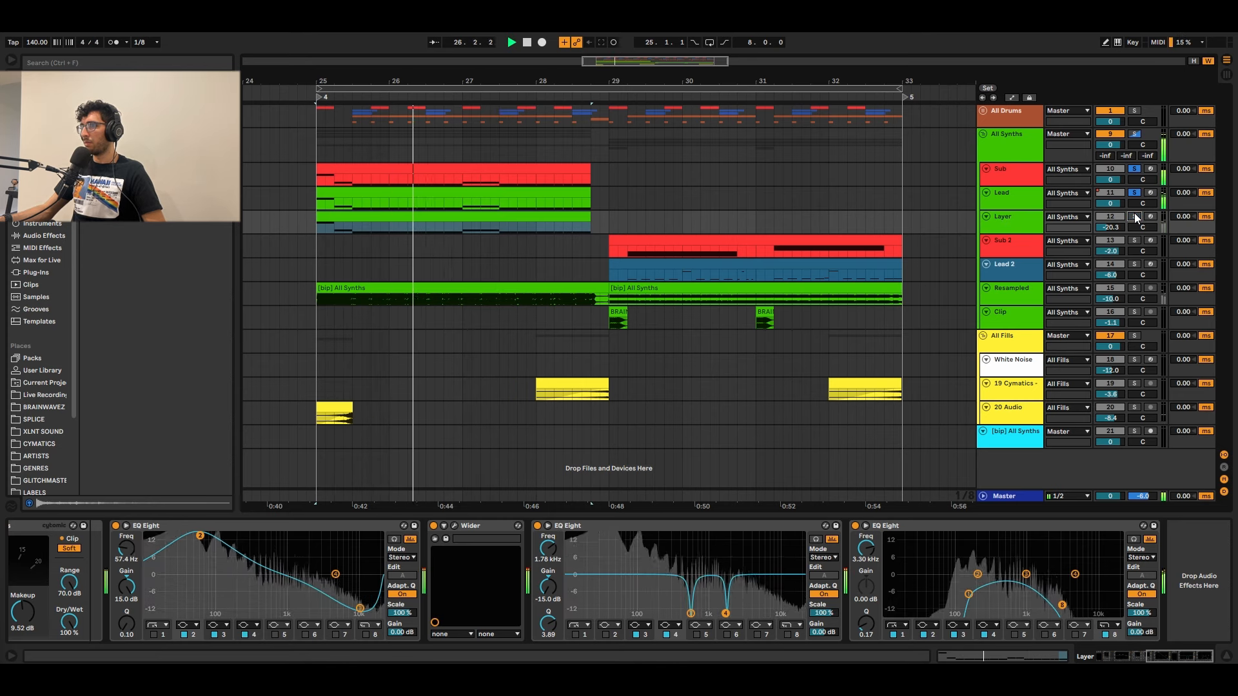
key("space")
left_click(1135, 215)
key("space")
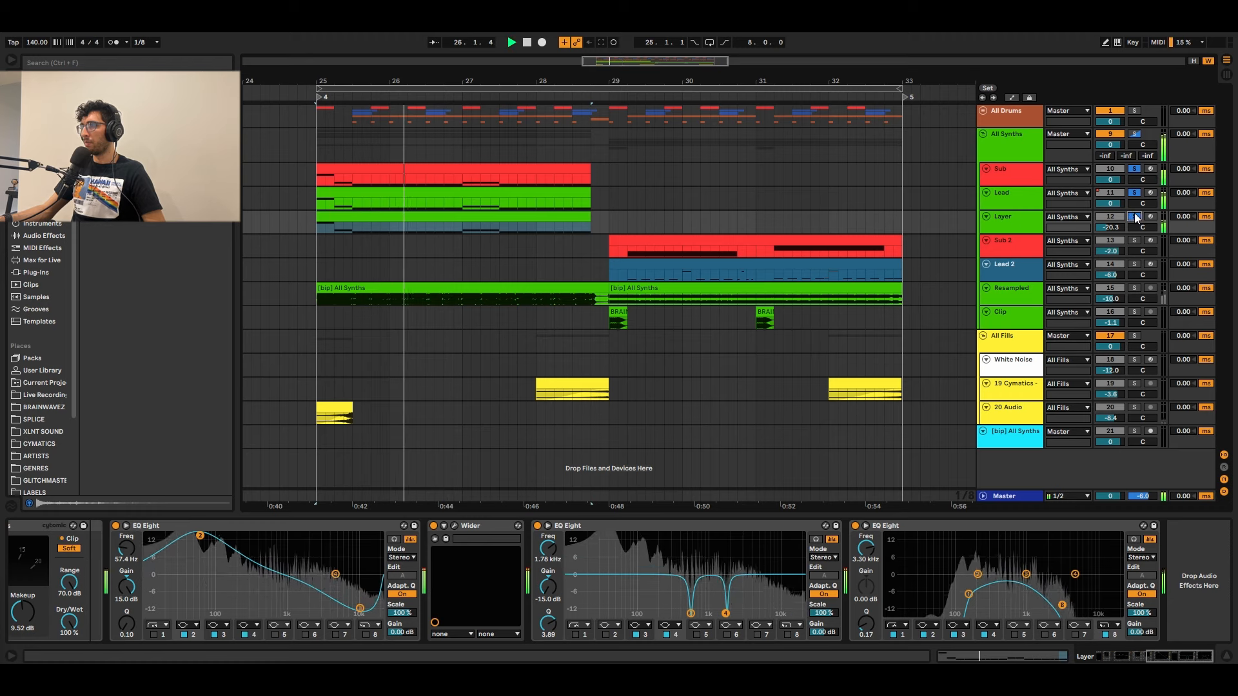
Step: Bring the Layer back into the soloed mix, stop playback and clear the track solos
left_click(1135, 216)
key("space")
left_click(343, 223)
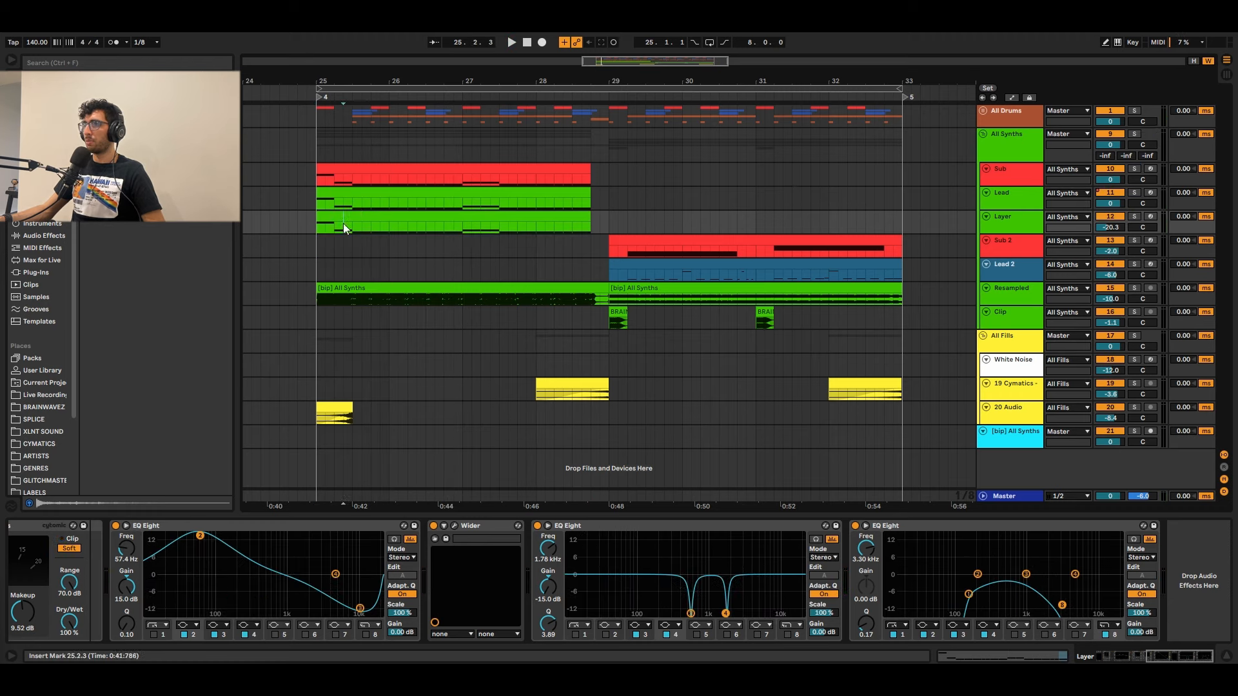
left_click(371, 226)
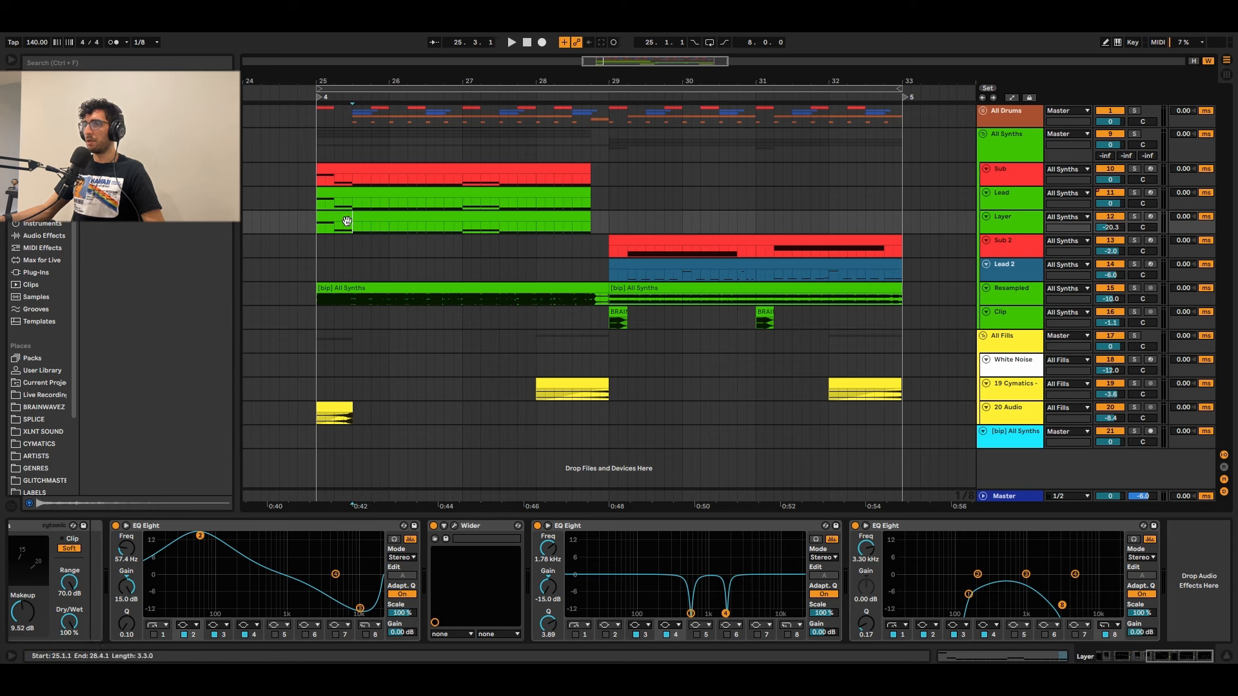
Step: Enlarge the Resampled track, solo it and play its first resampled clip from bar 25
left_click(416, 294)
left_click(429, 292)
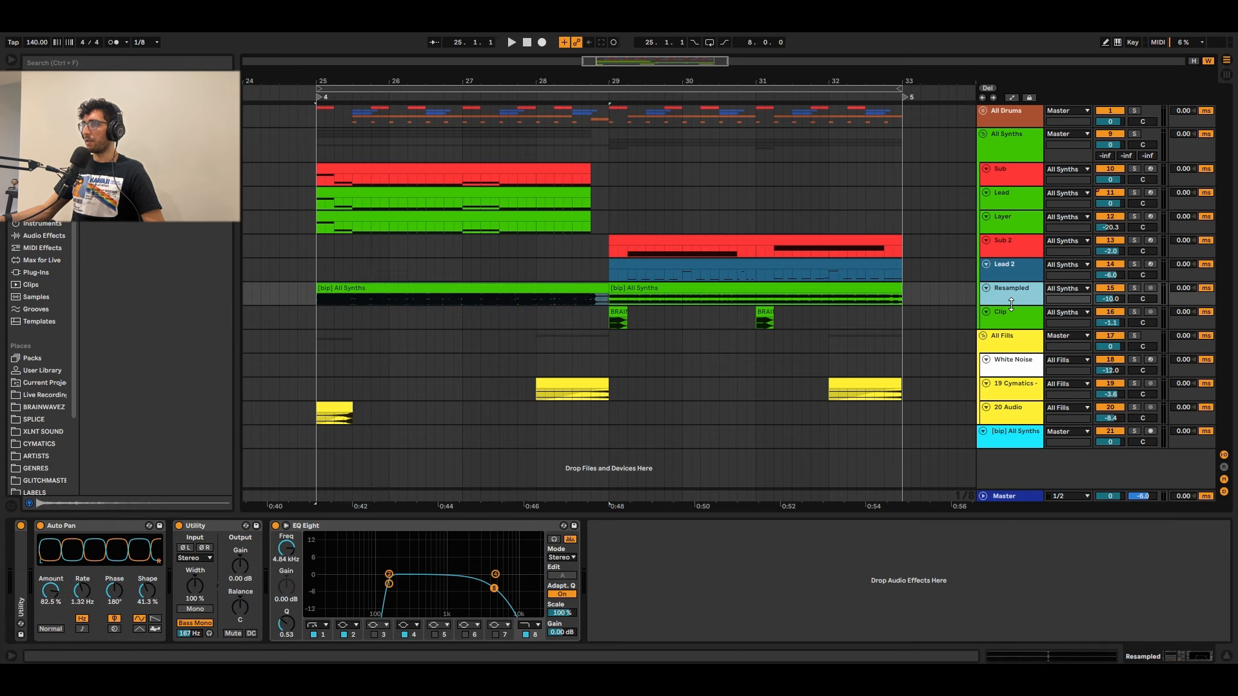
left_click_drag(1011, 305, 1008, 325)
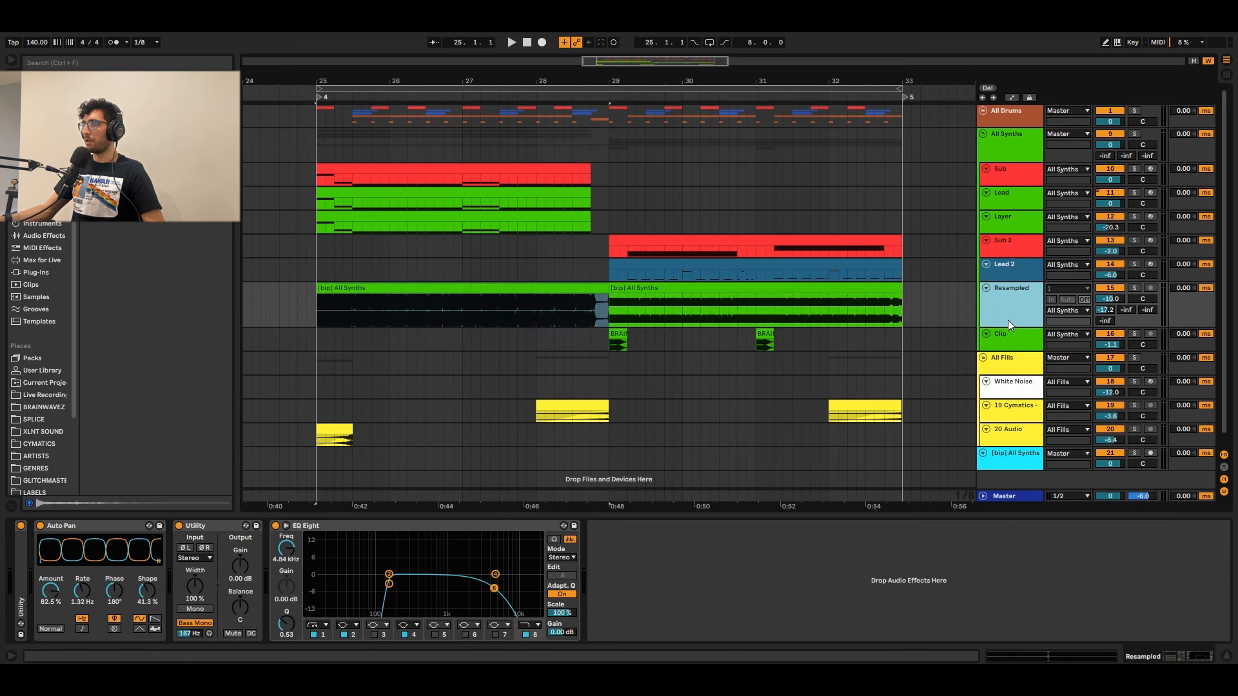
left_click(384, 285)
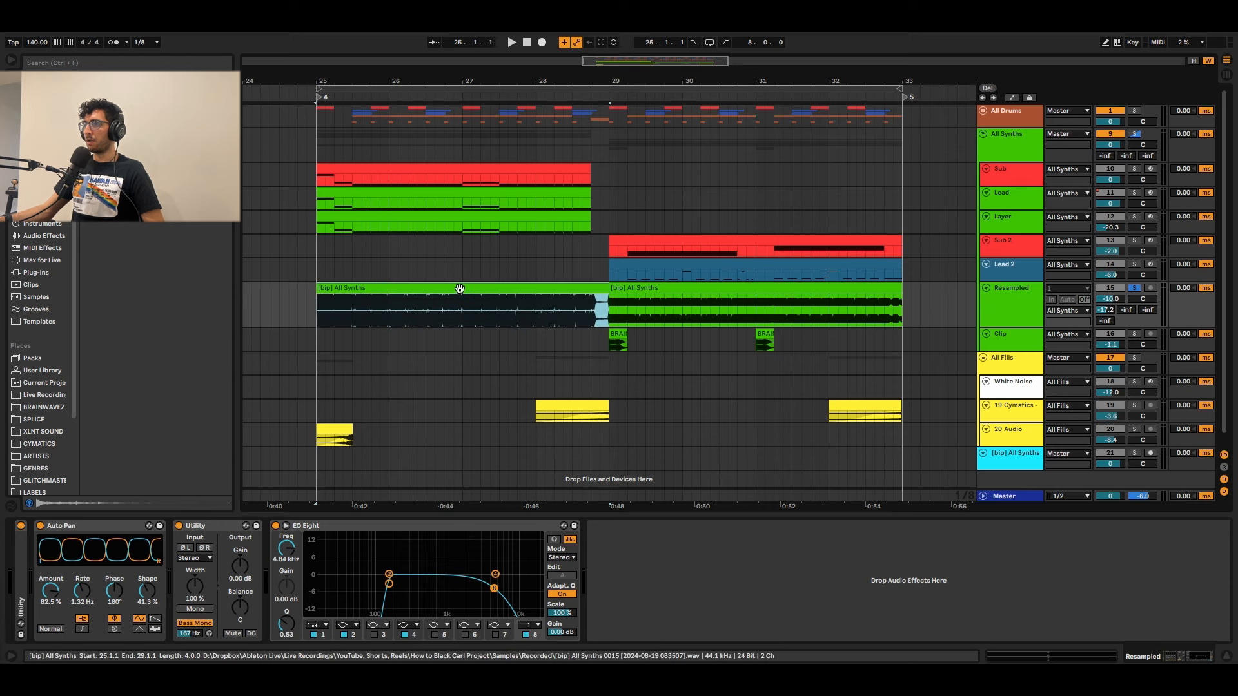
key("space")
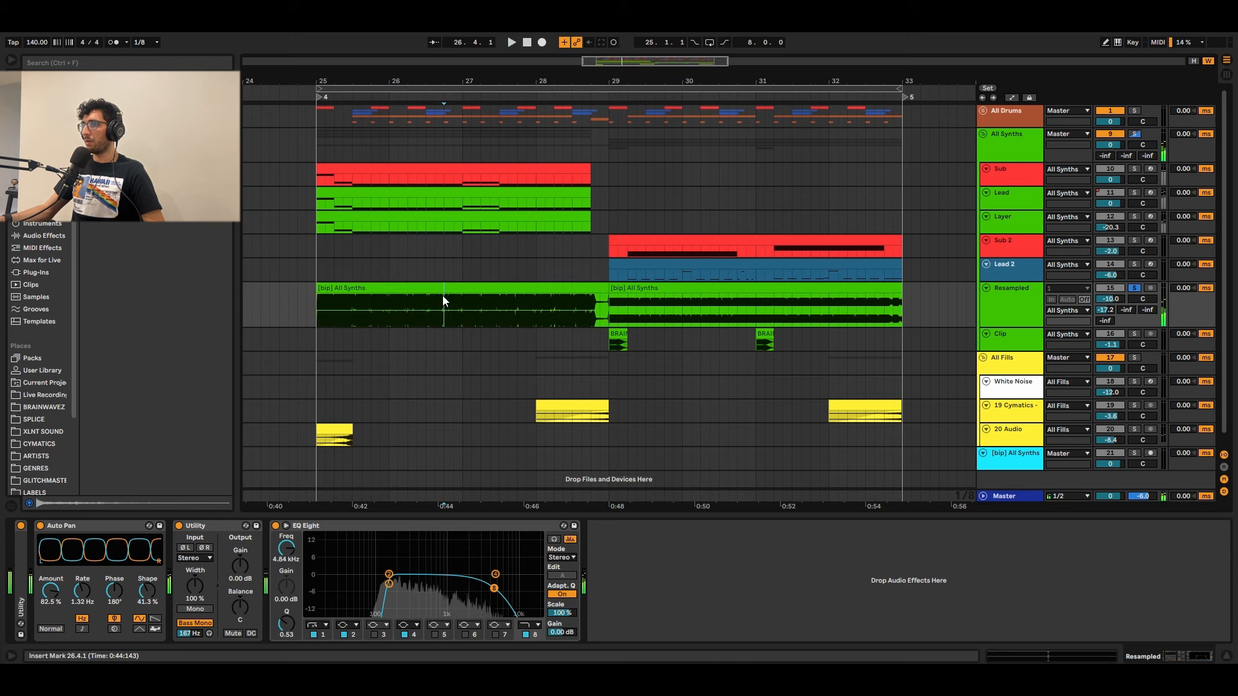
key("space")
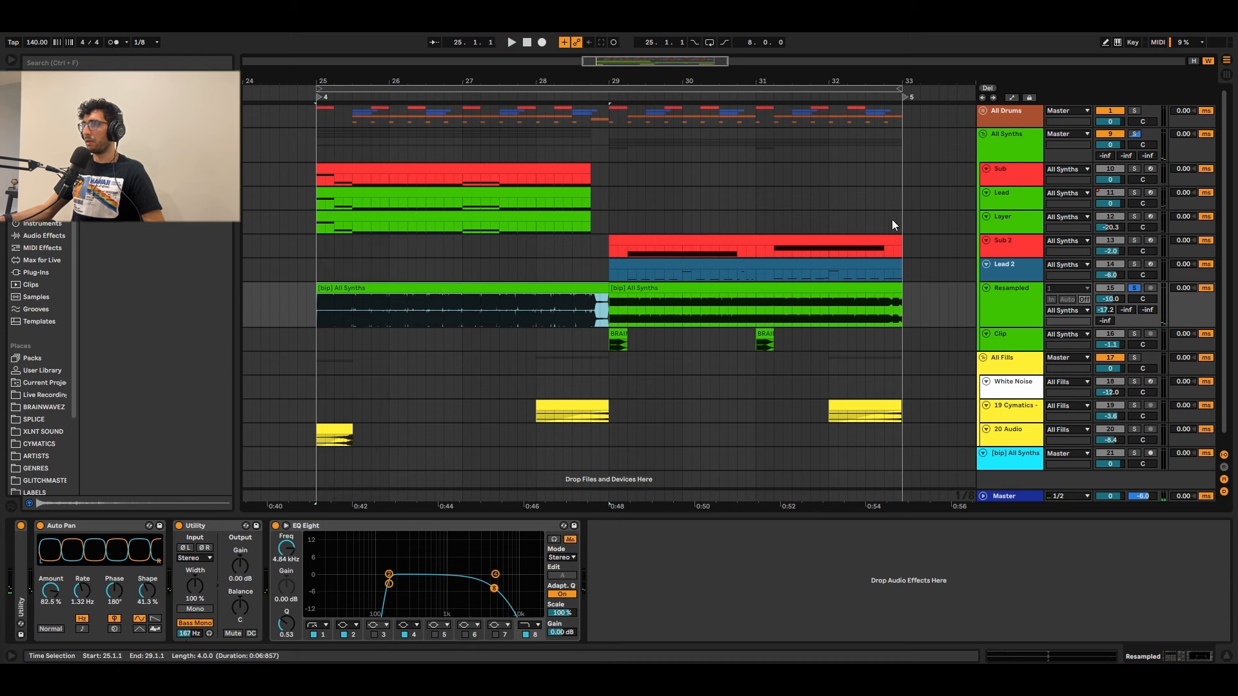
Step: Open the All Synths group's effect chain and turn off both of its effect racks
left_click(997, 306)
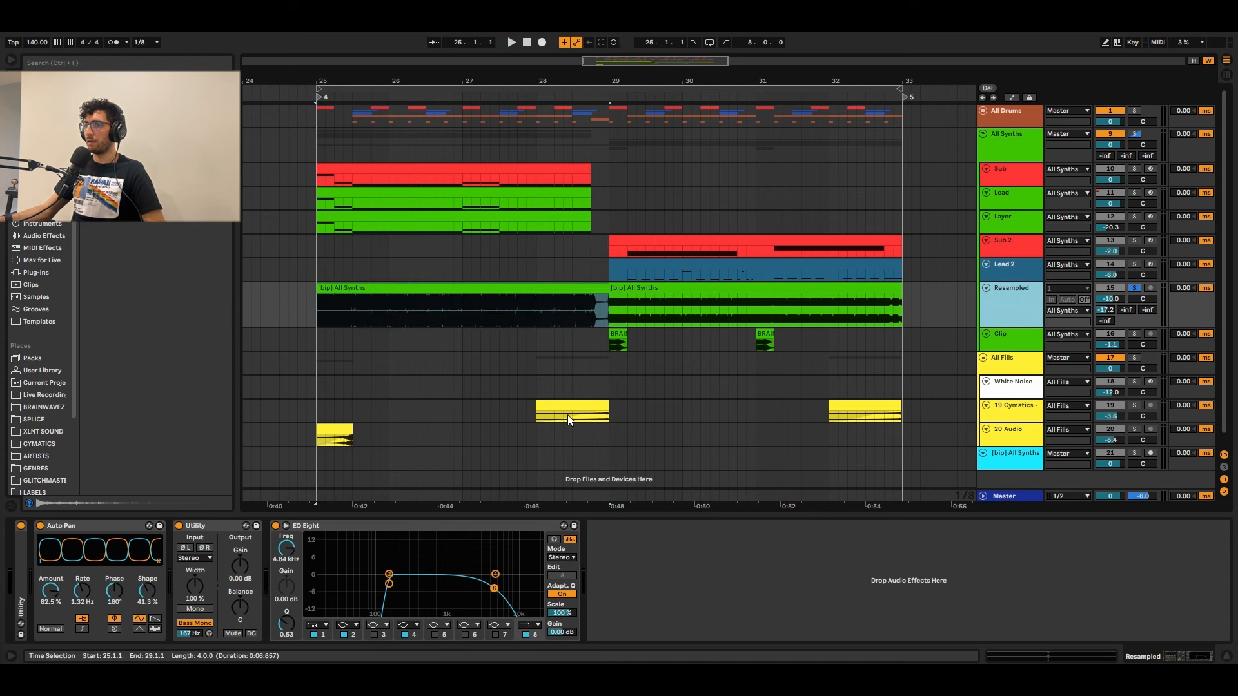
left_click(1020, 137)
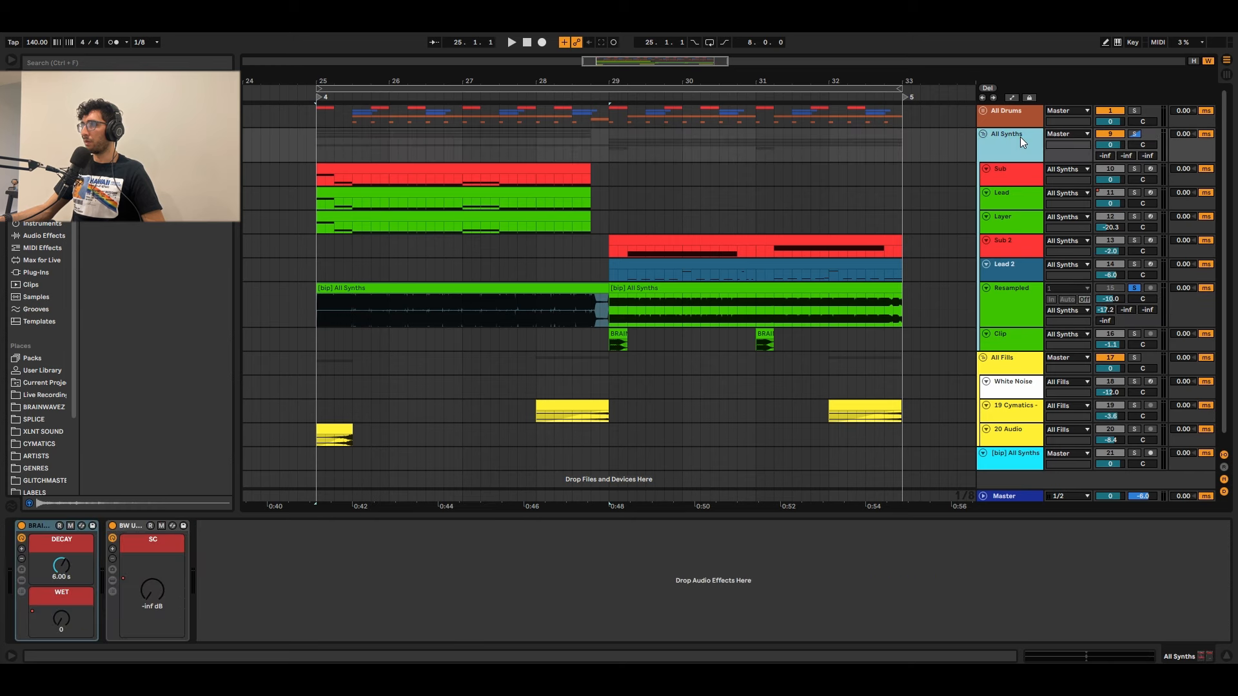
left_click(112, 526)
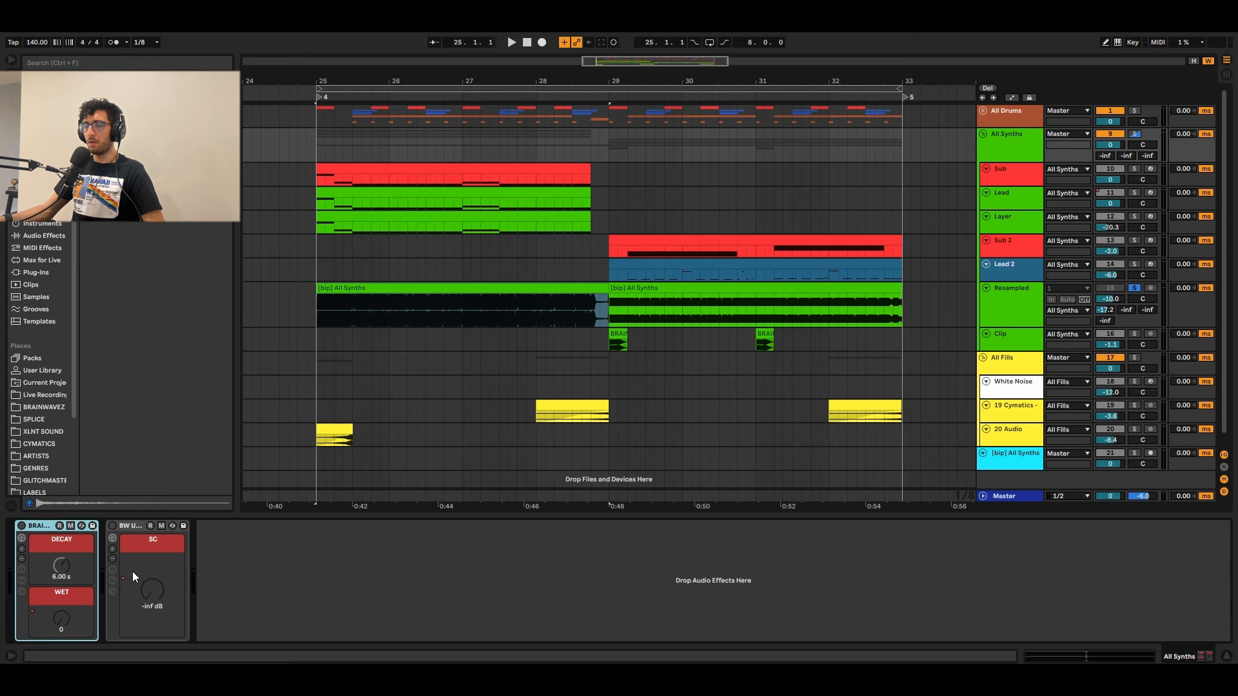
left_click(341, 149)
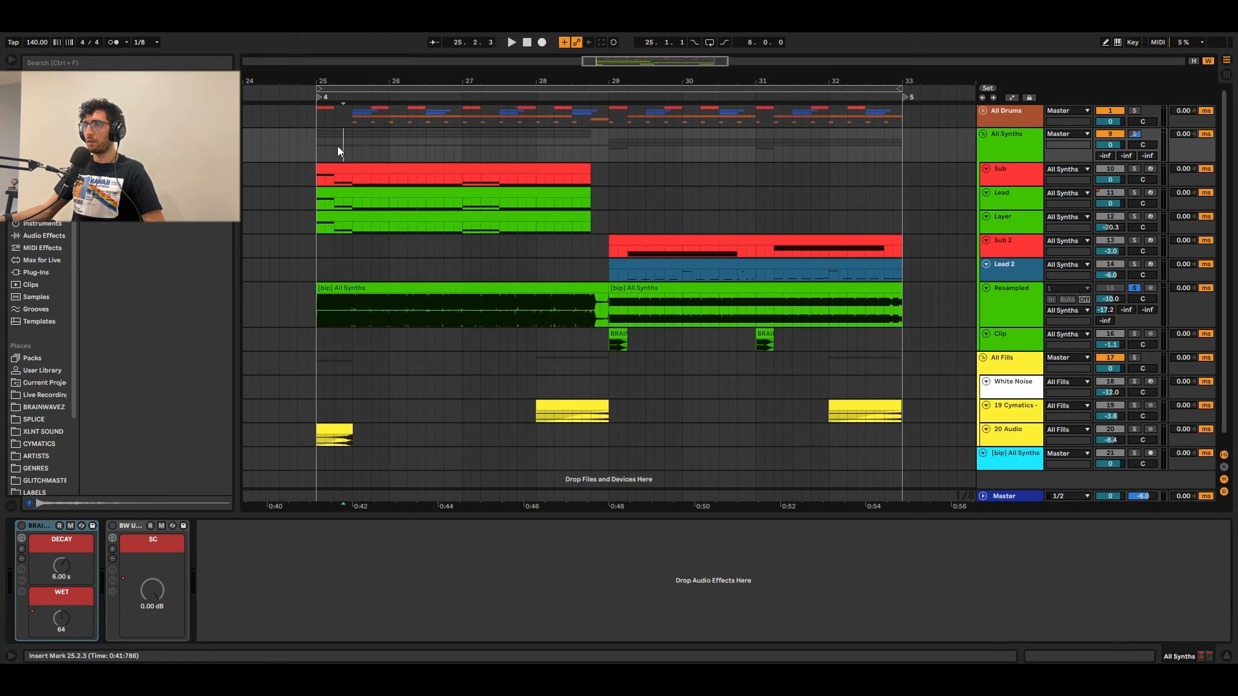
Step: Raise the Makeup of the Master's two Catch Peaks compressors to 11.4 dB and 11.6 dB
left_click(1010, 146)
left_click(1006, 498)
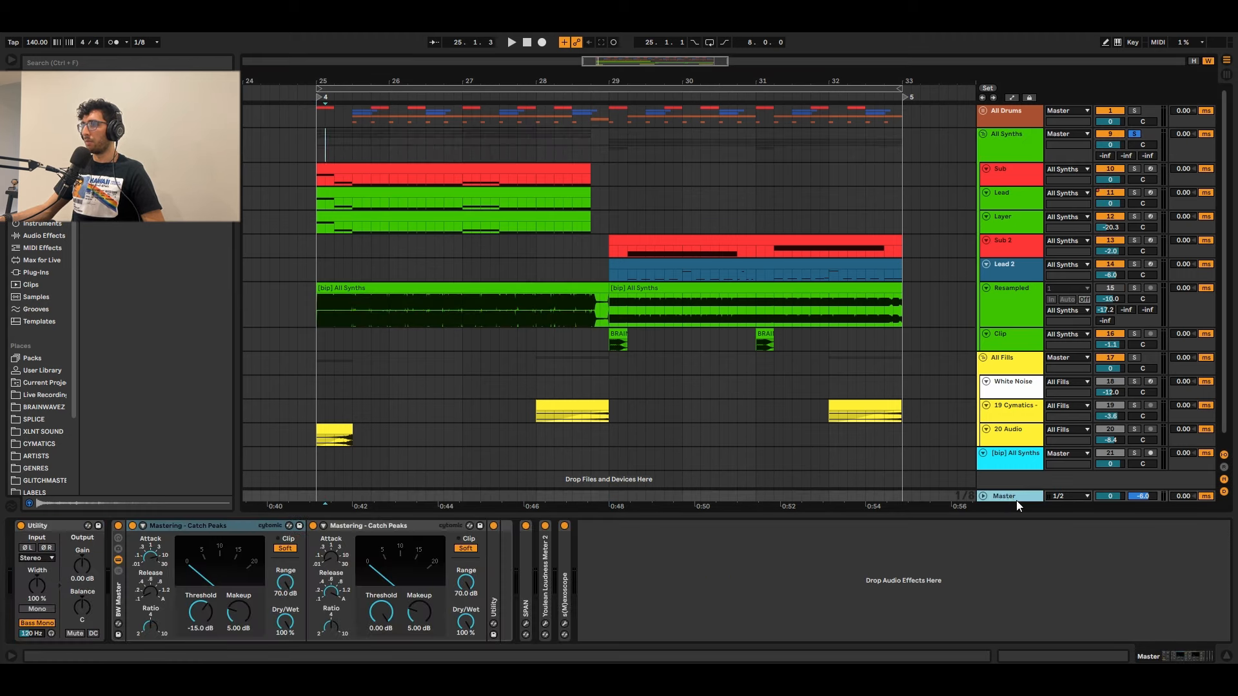
left_click(391, 541)
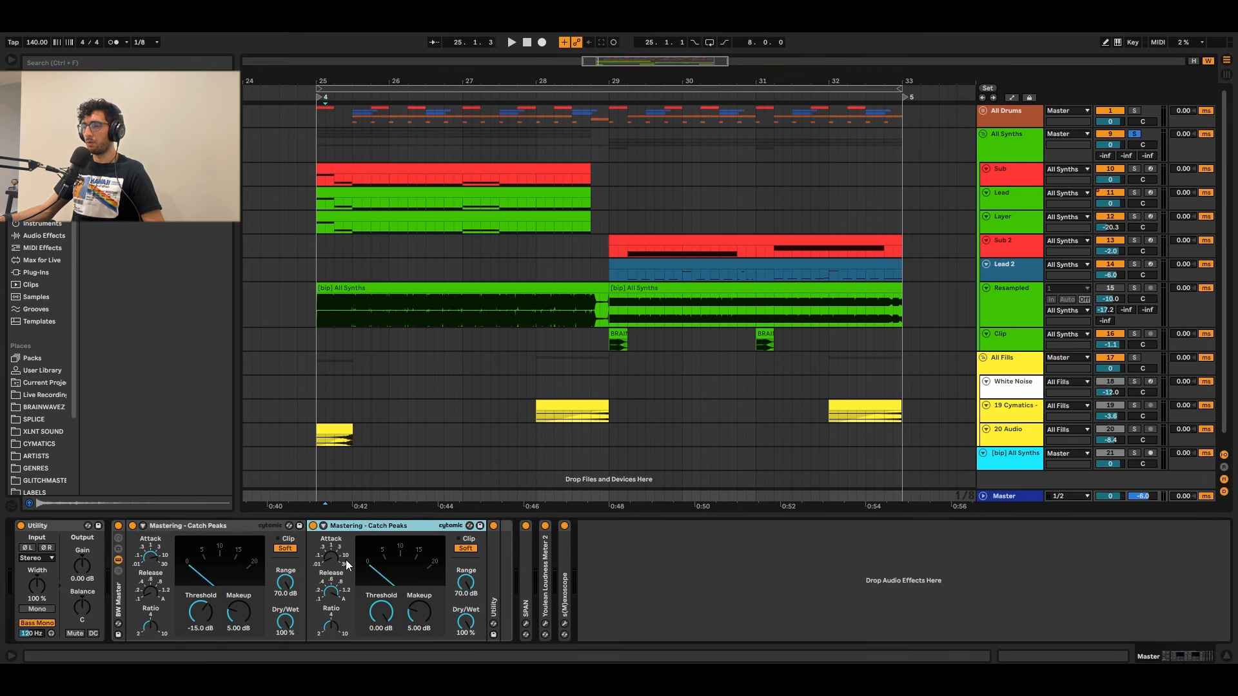
left_click_drag(235, 613, 235, 607)
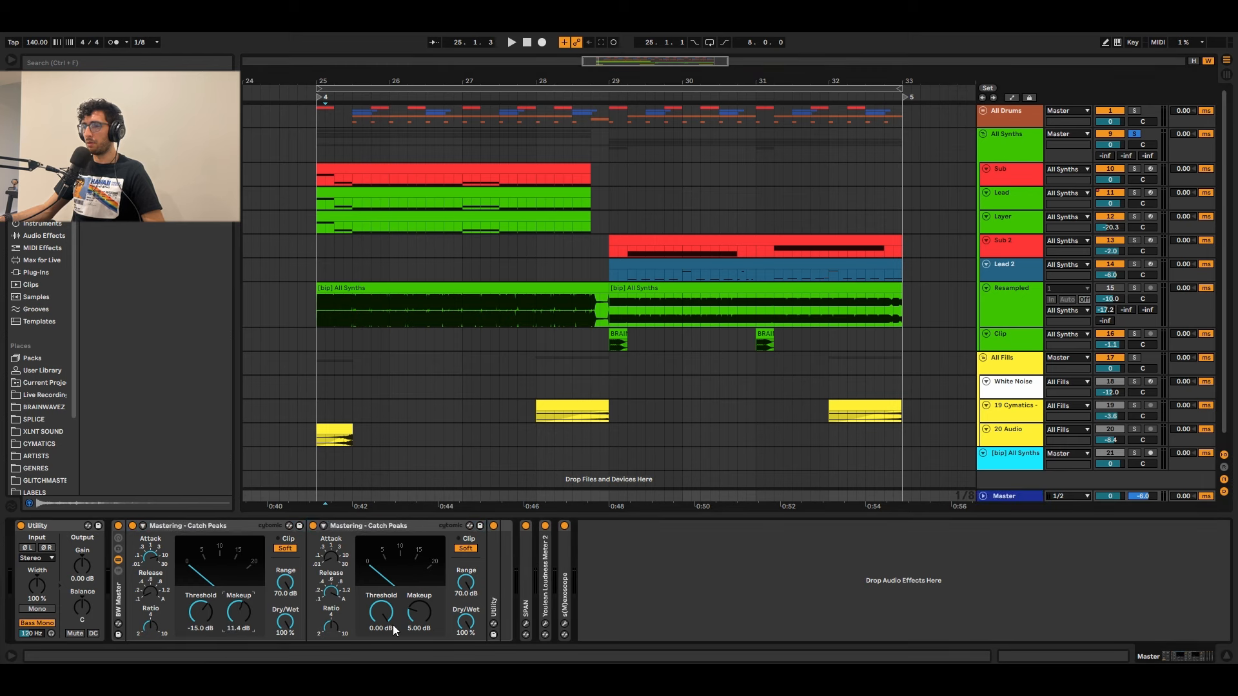
Step: Play the synth group from bar 25 through the louder master chain
left_click(315, 142)
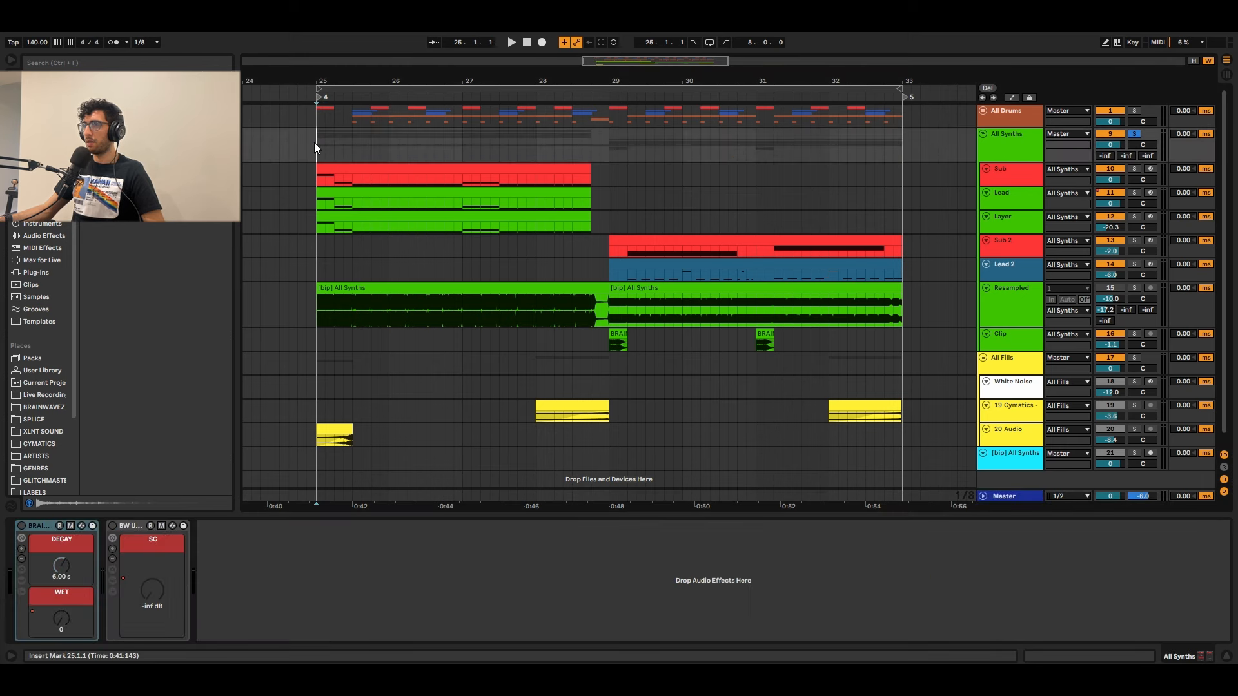
key("space")
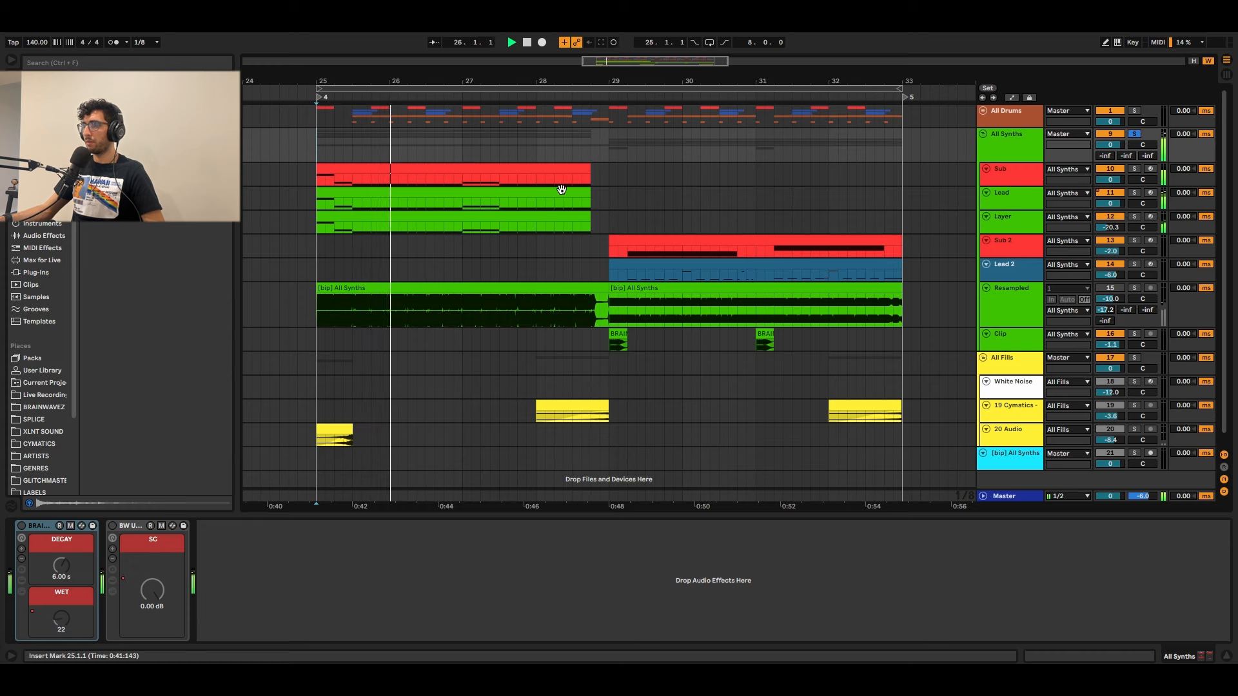
scroll(450, 300, "down", 1)
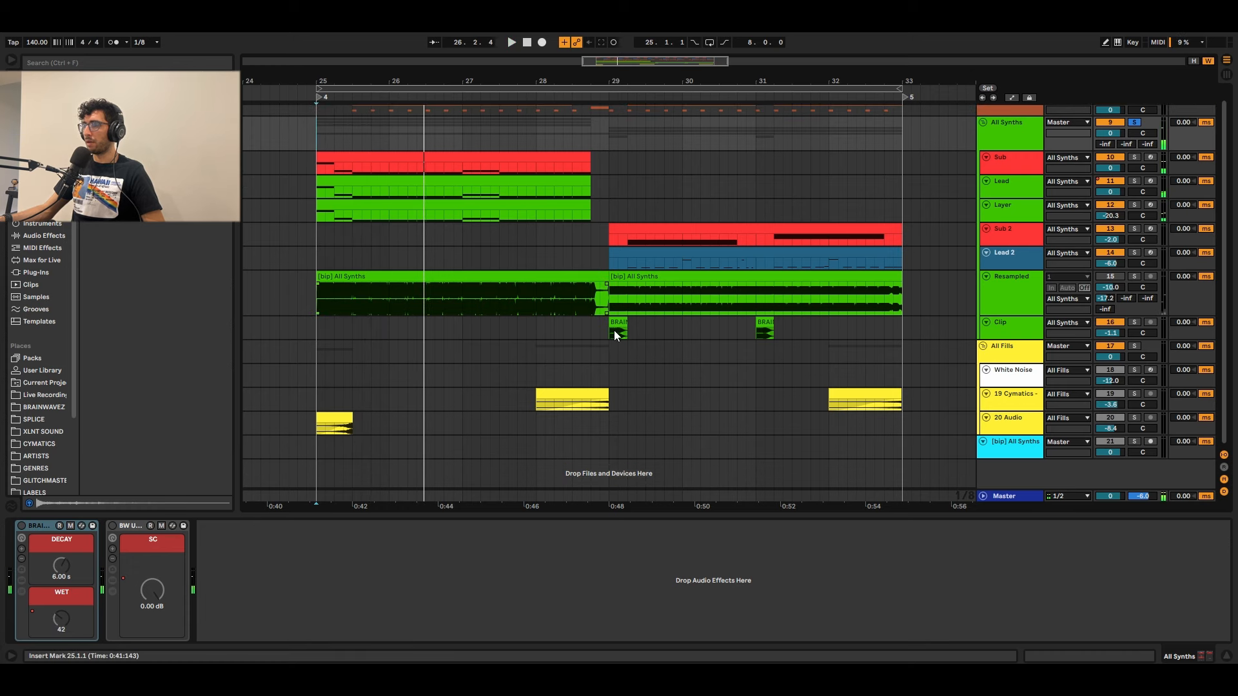
Step: Enlarge and solo the [bip] All Synths resampling track with BiP 1.7, and record the synths into it from bar 25
left_click(961, 454)
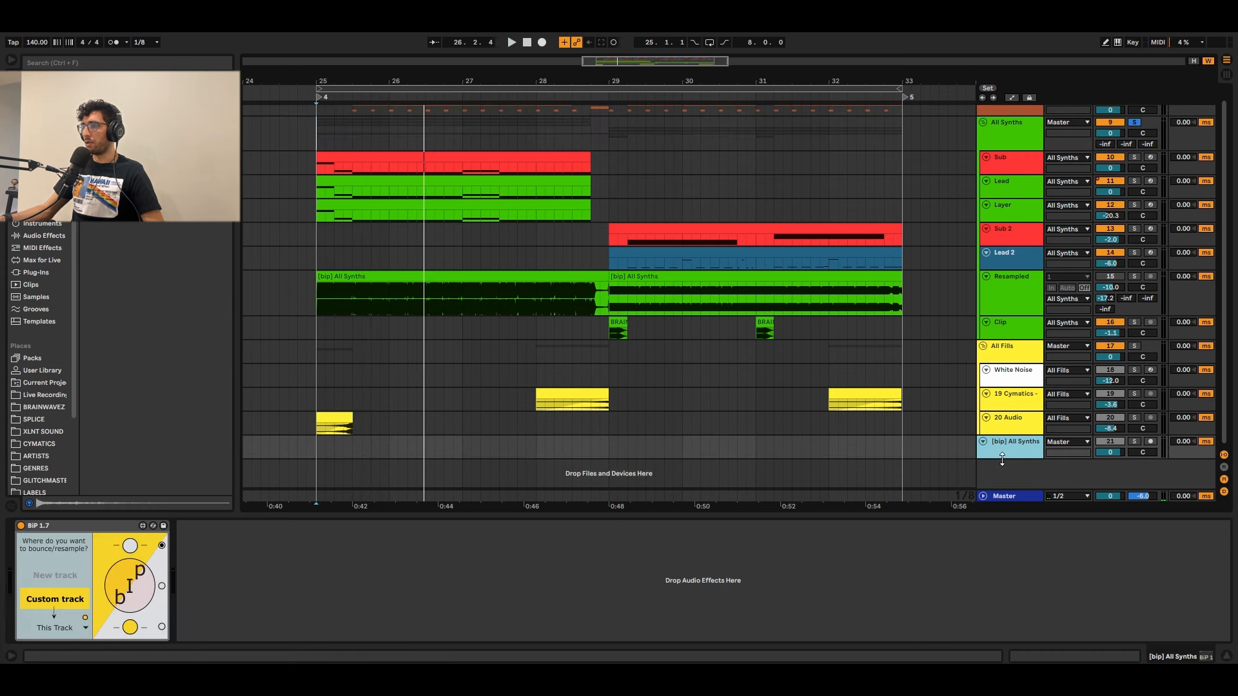
key("space")
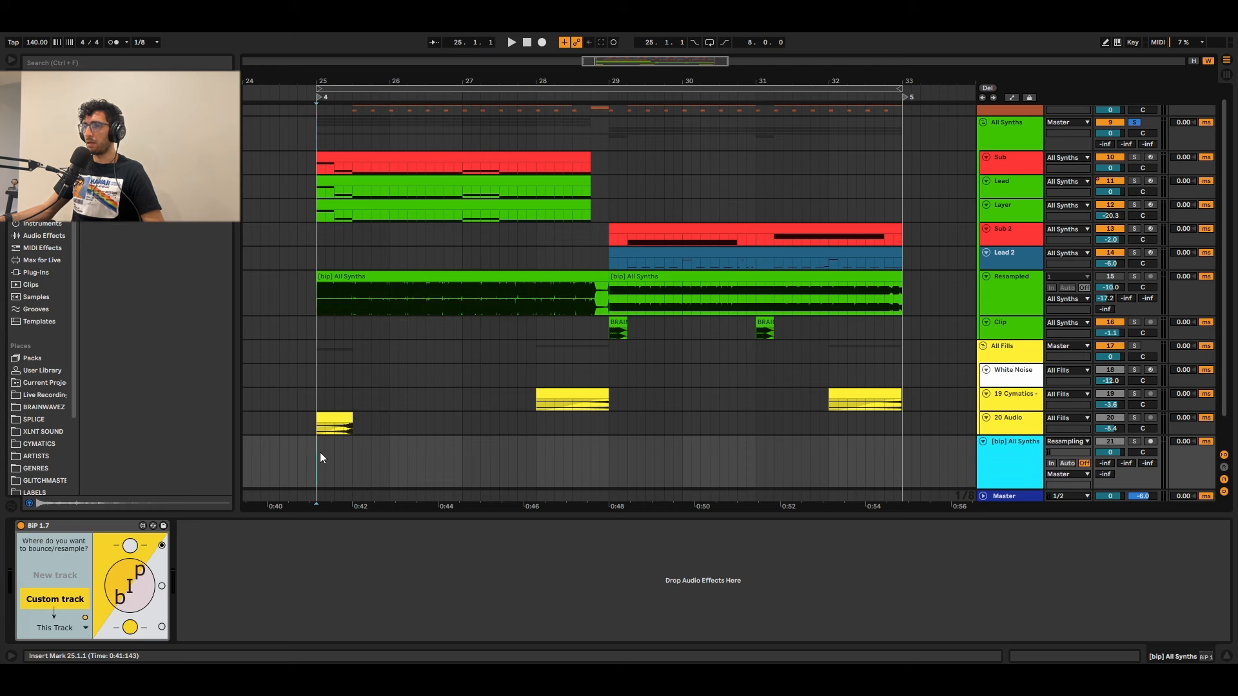
left_click(116, 529)
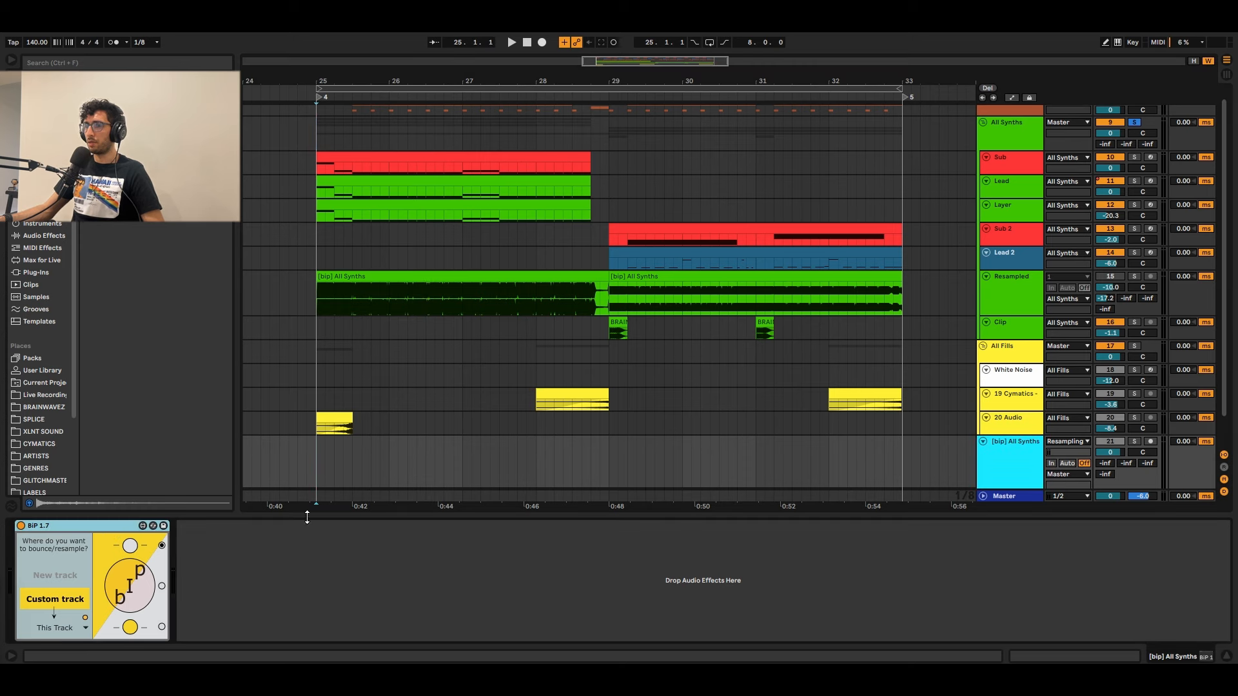
scroll(365, 410, "down", 2)
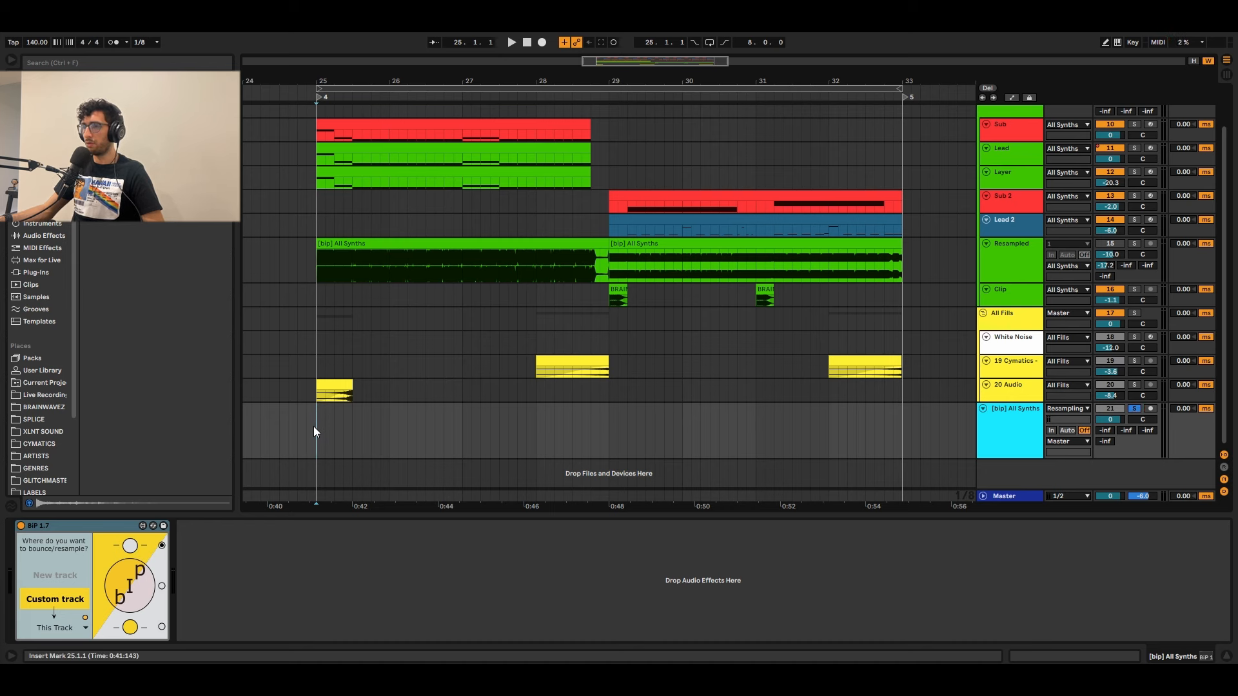
key("F9")
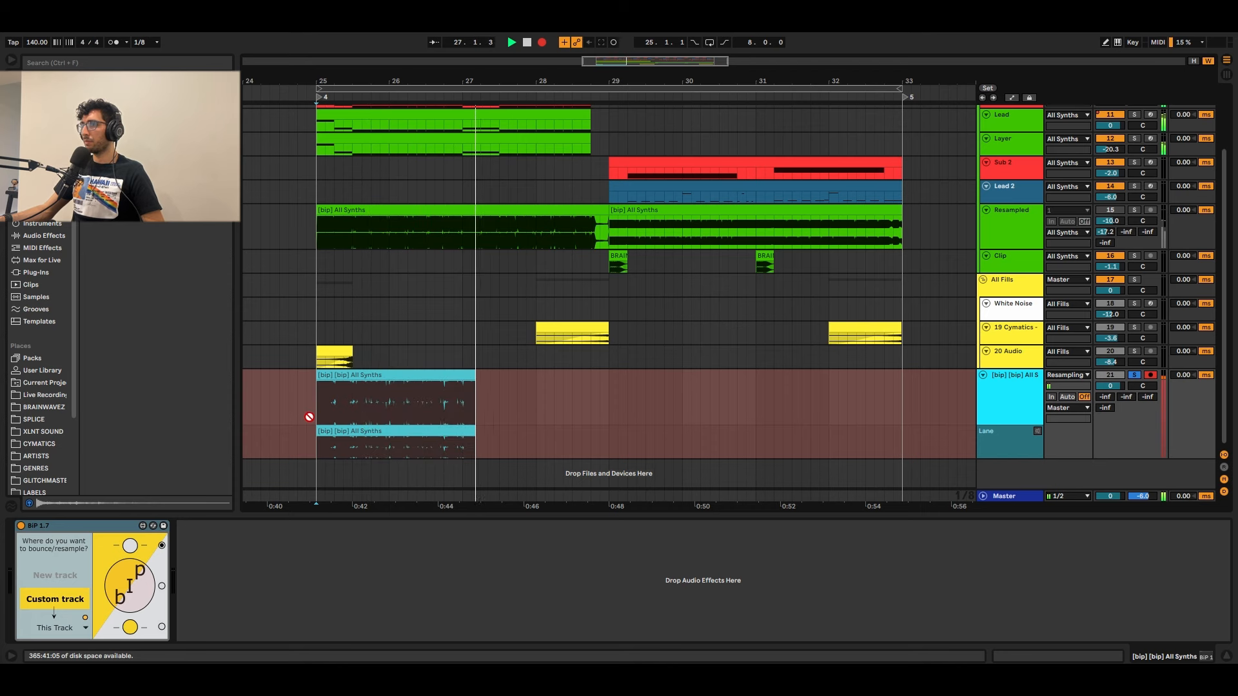
key("space")
Step: Move the newly recorded clip to bar 22 on the Resampled track and compare it with the original resampled clip
left_click(380, 357)
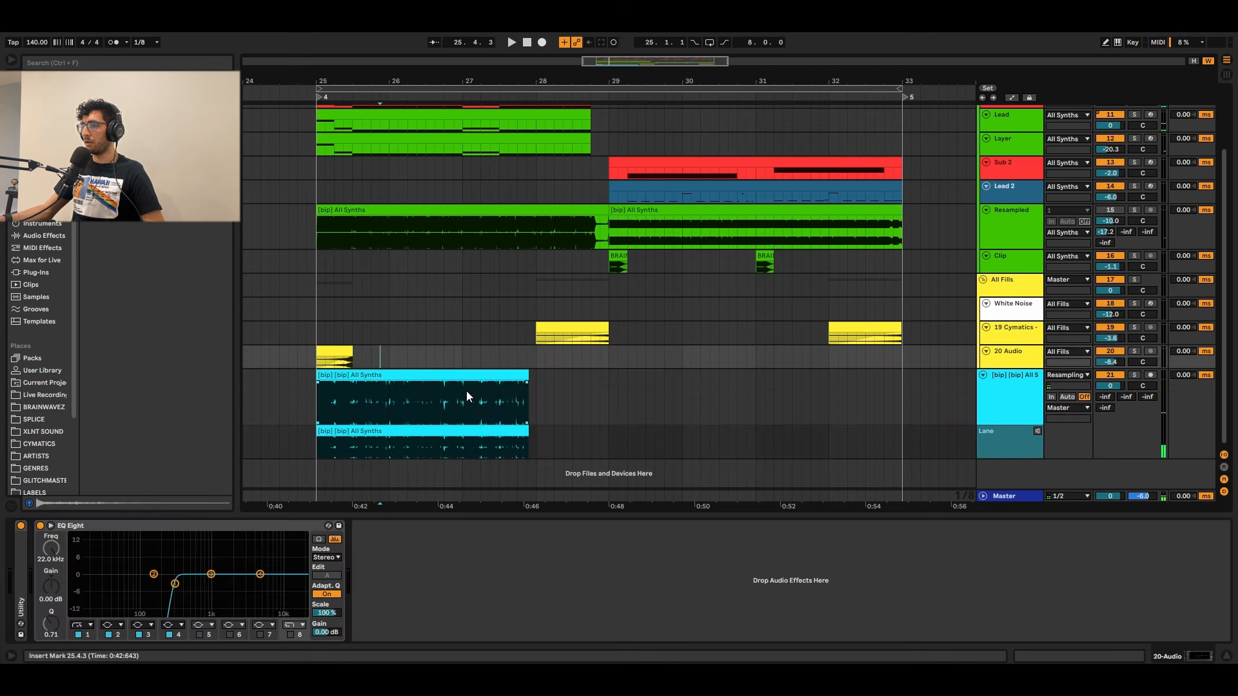
left_click(359, 371)
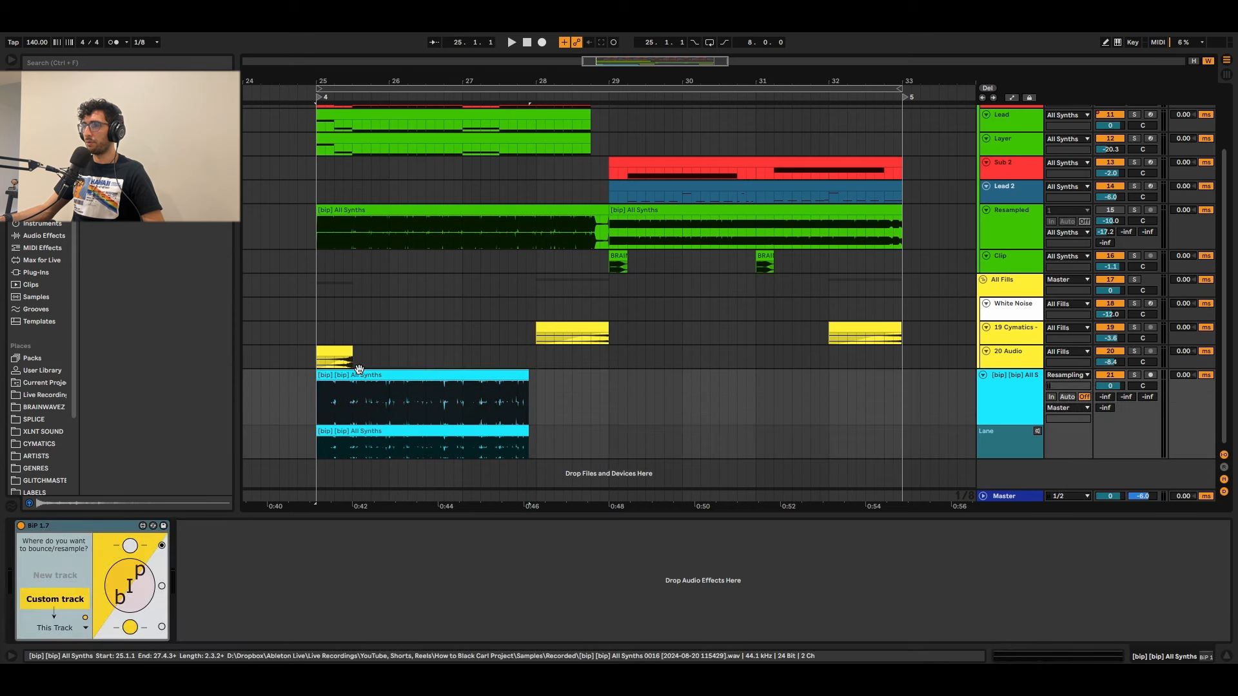
scroll(482, 370, "left", 5)
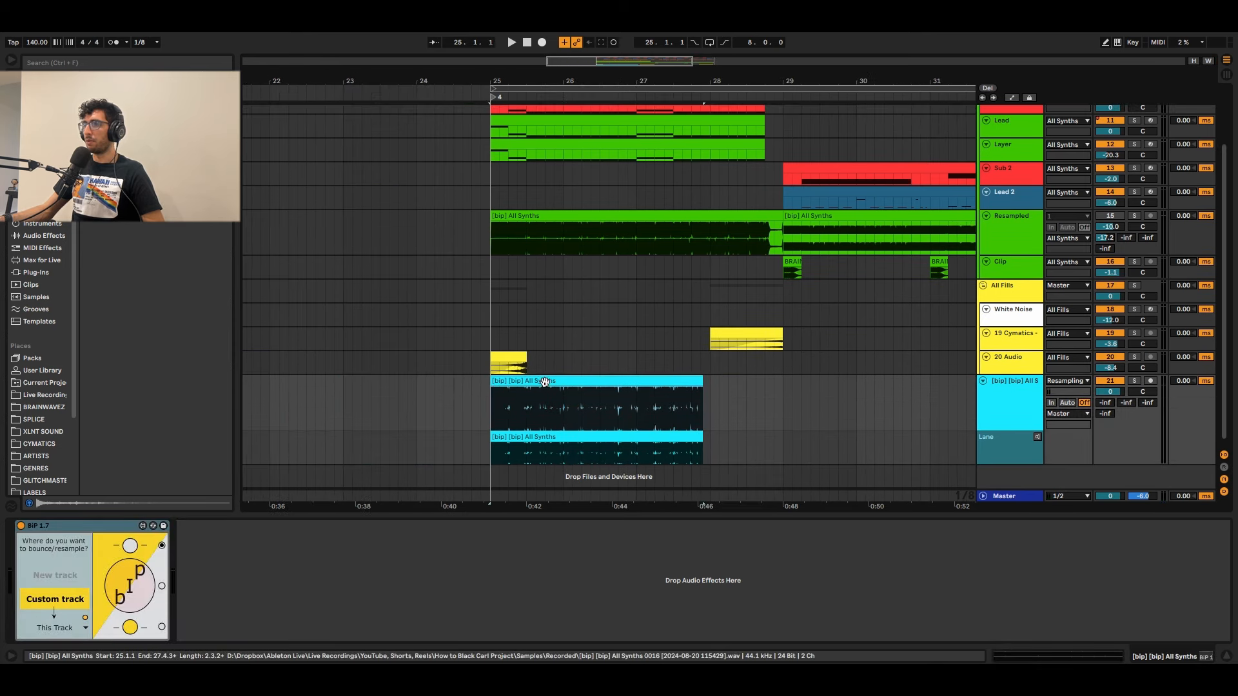
left_click_drag(545, 382, 344, 215)
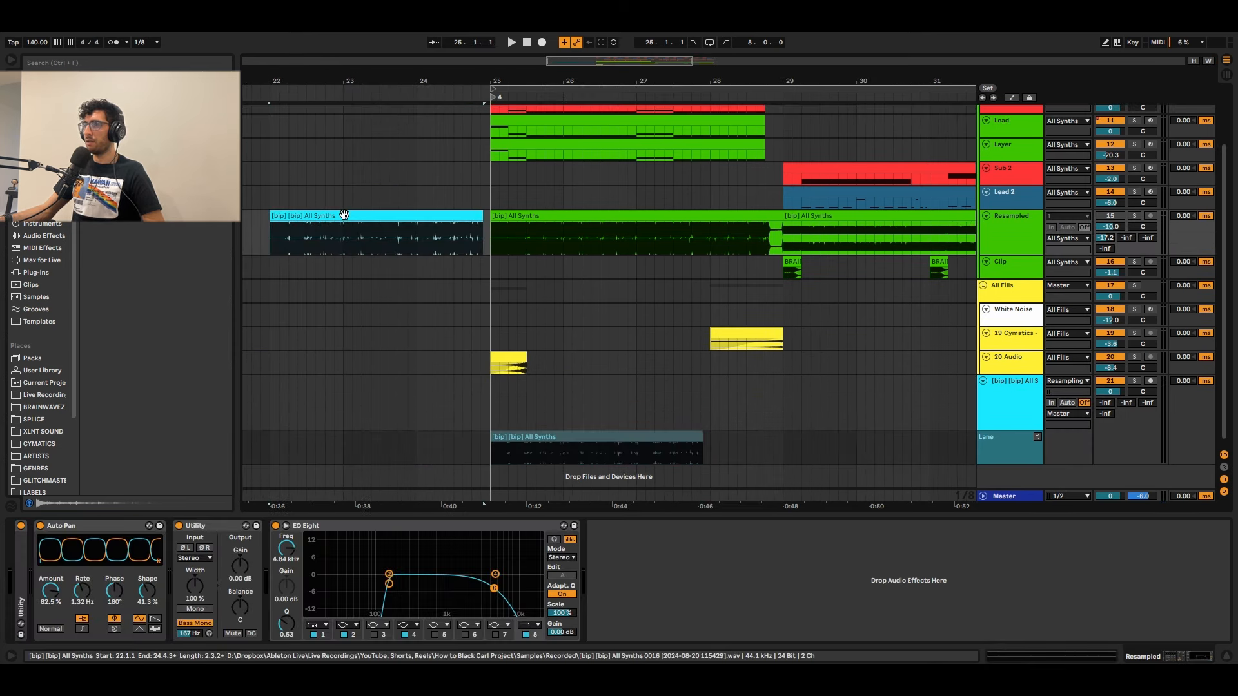
left_click(587, 214)
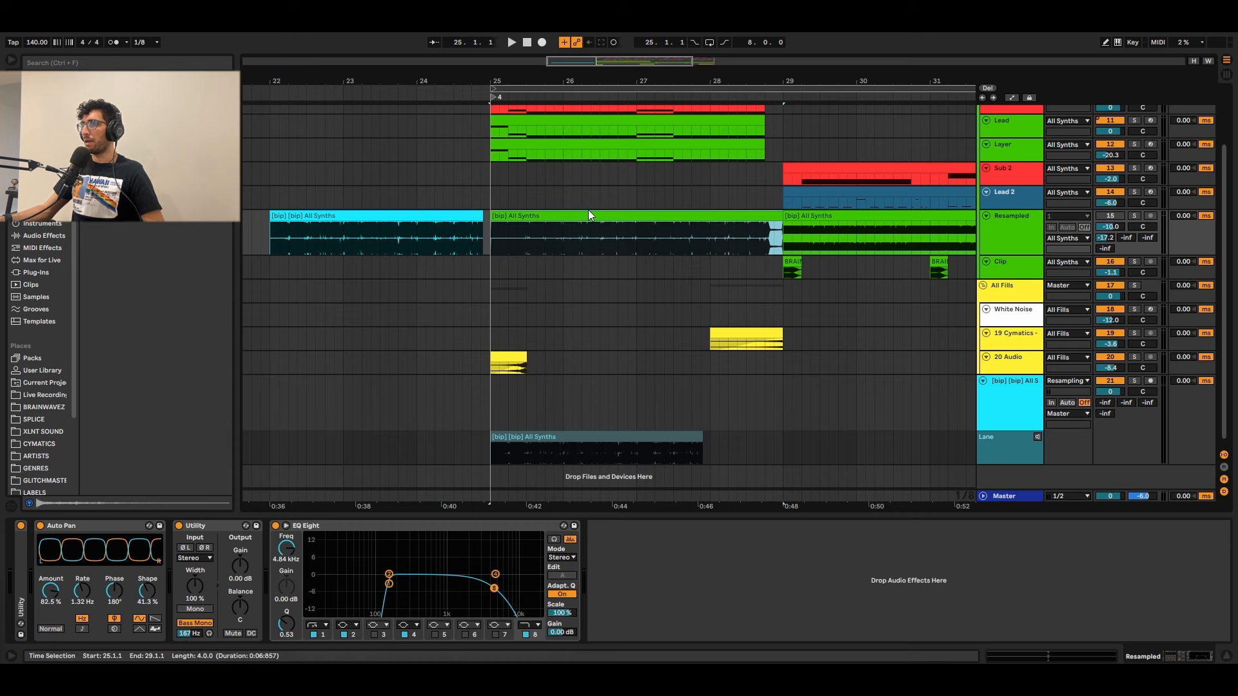
Step: Show the BiP 1.7 device on the resampling track and delete that track's leftover take lane
left_click(636, 453)
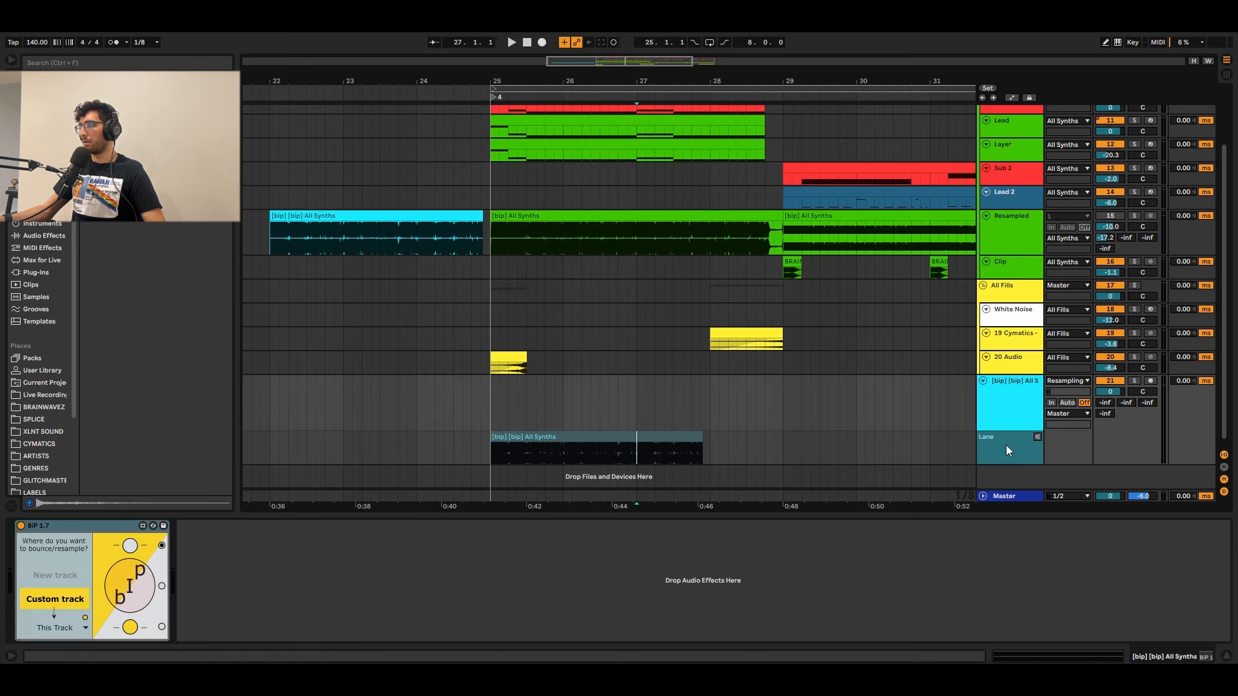
left_click(398, 401)
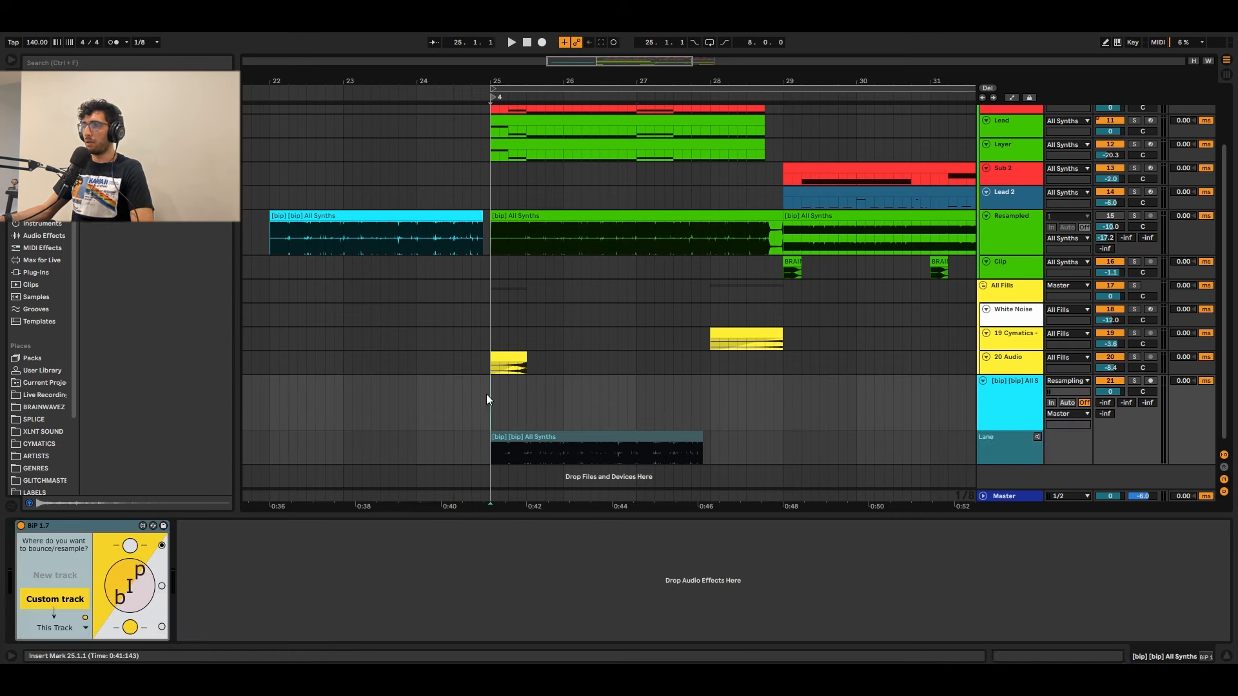
left_click(42, 532)
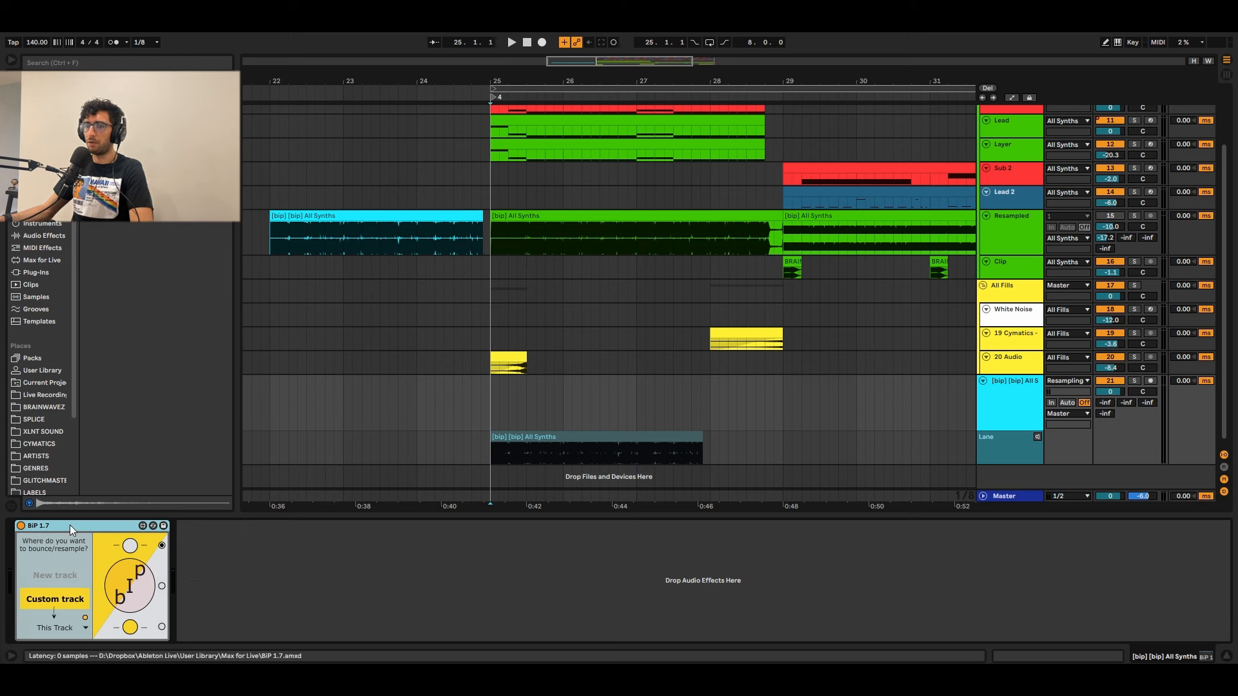
left_click(981, 454)
key("Delete")
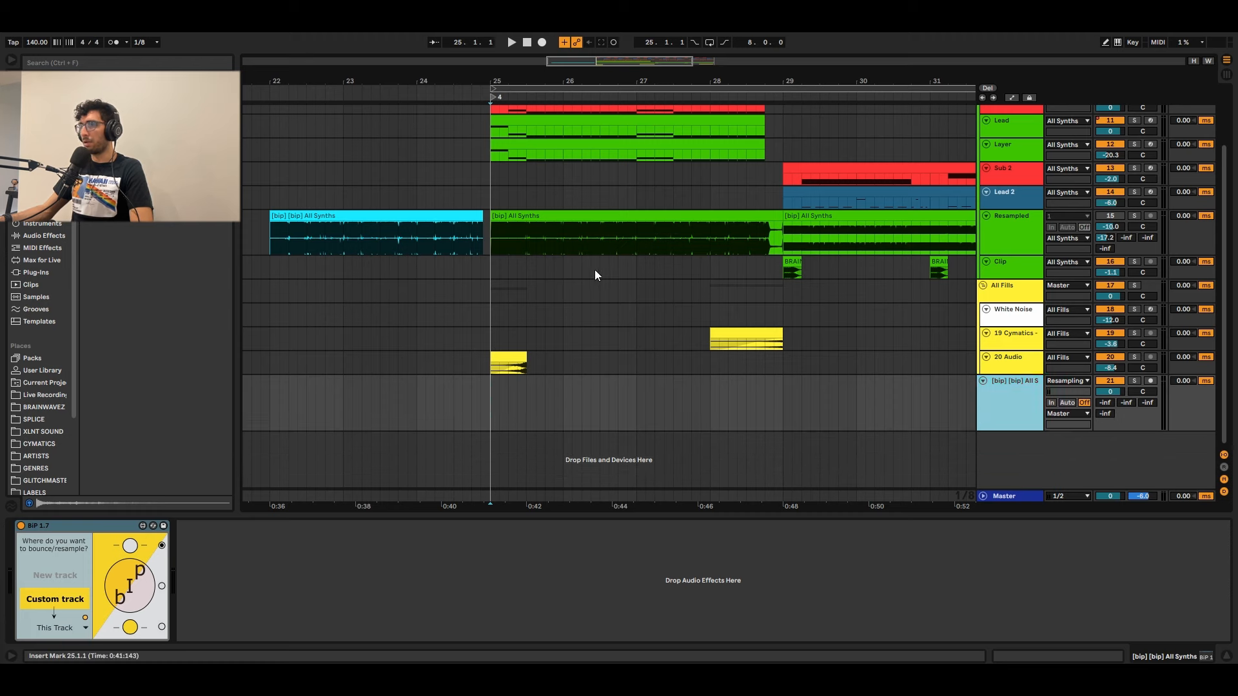
Step: Delete the newly recorded clip at bar 22 from the Resampled track and keep the original at bar 25
left_click(575, 266)
left_click(565, 217)
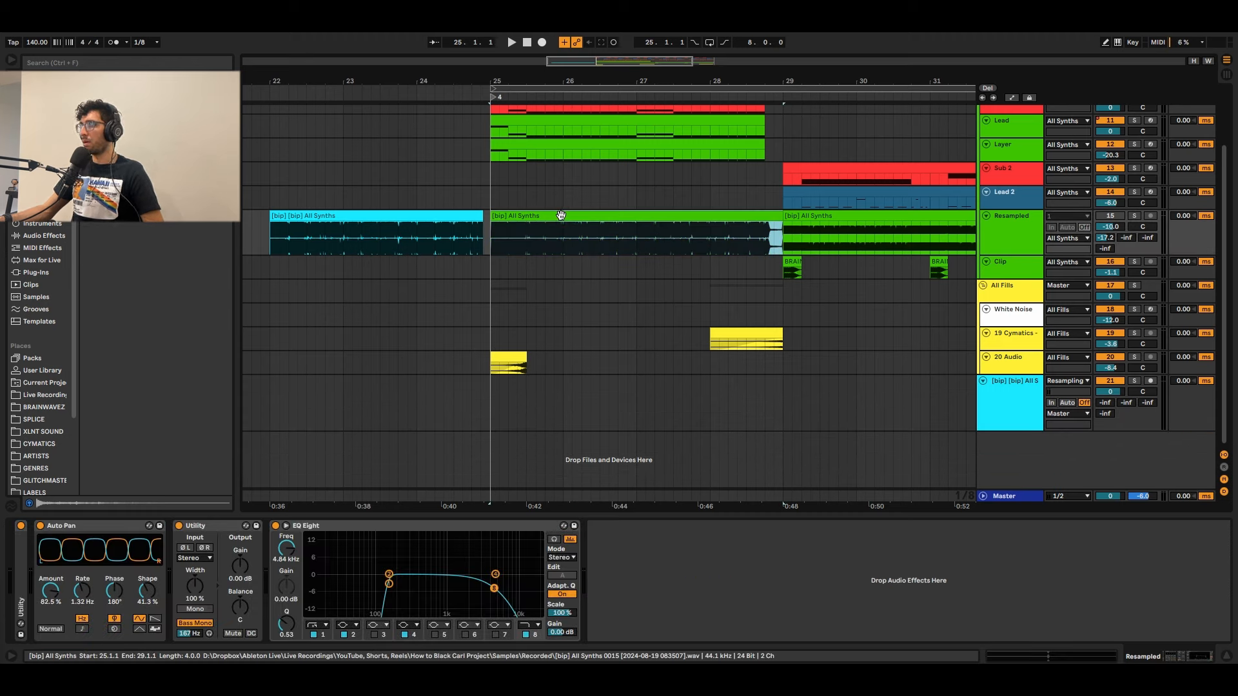
left_click(442, 217)
key("Delete")
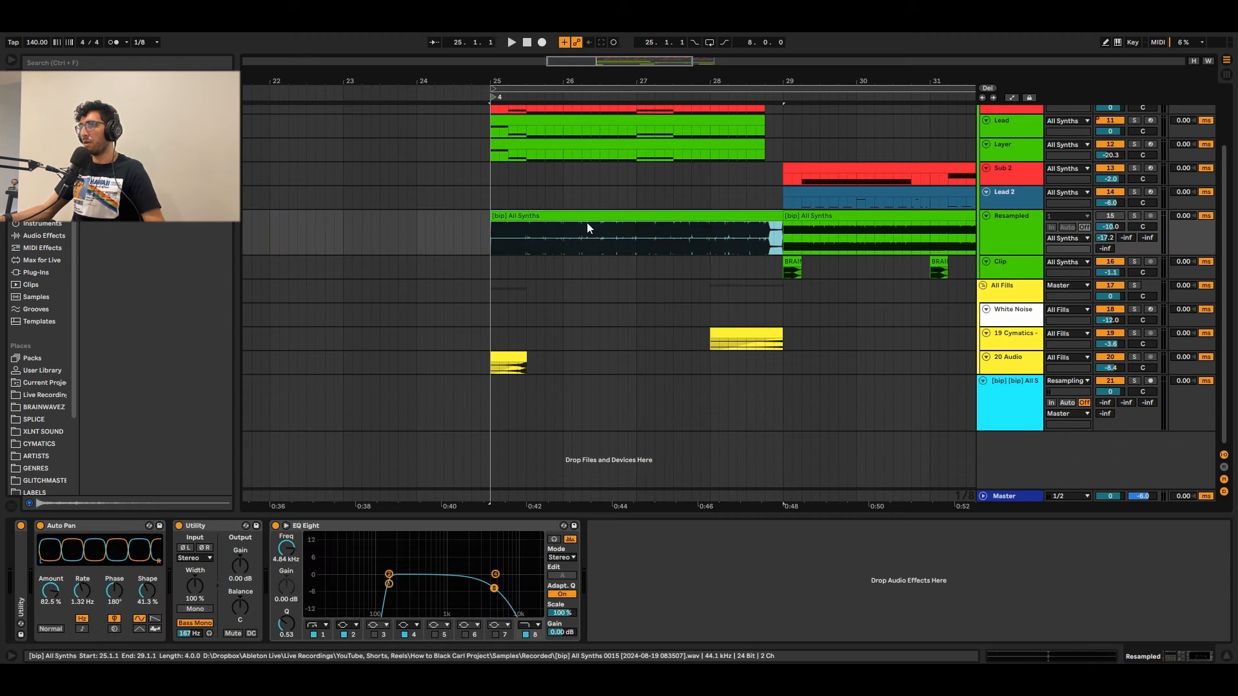
Step: Set the makeup gain of both Mastering - Catch Peaks compressors on the Master to 5.00 dB
left_click(1009, 498)
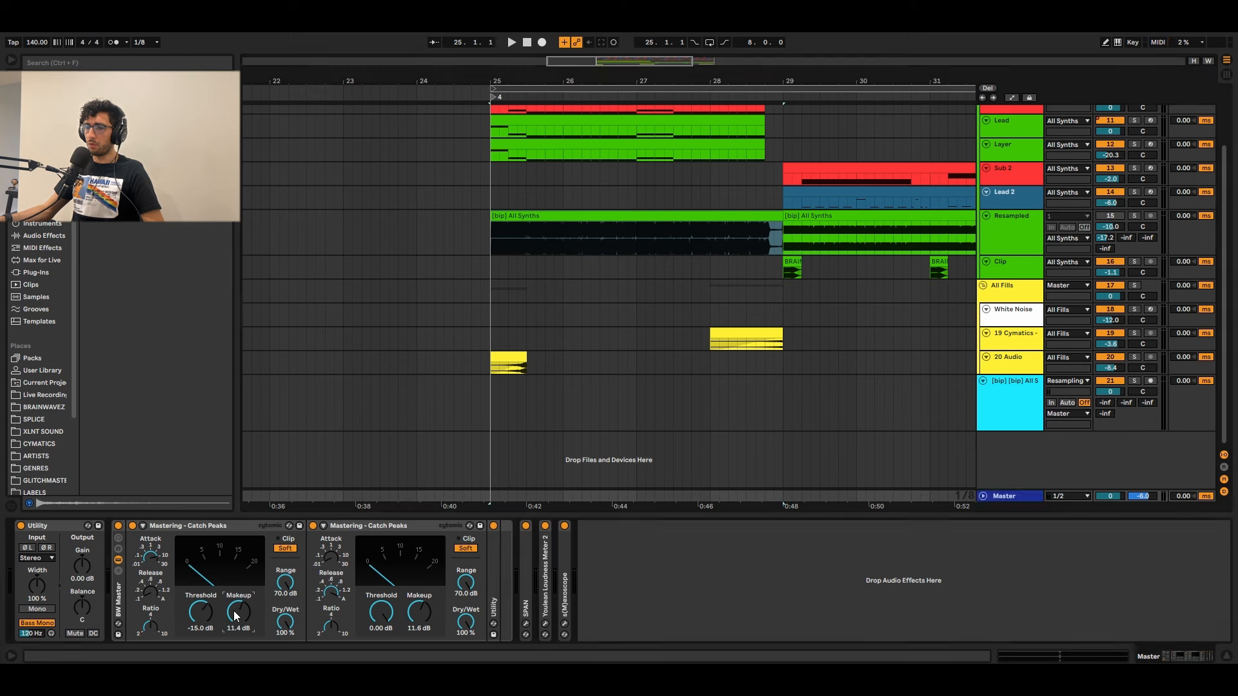
key("Return")
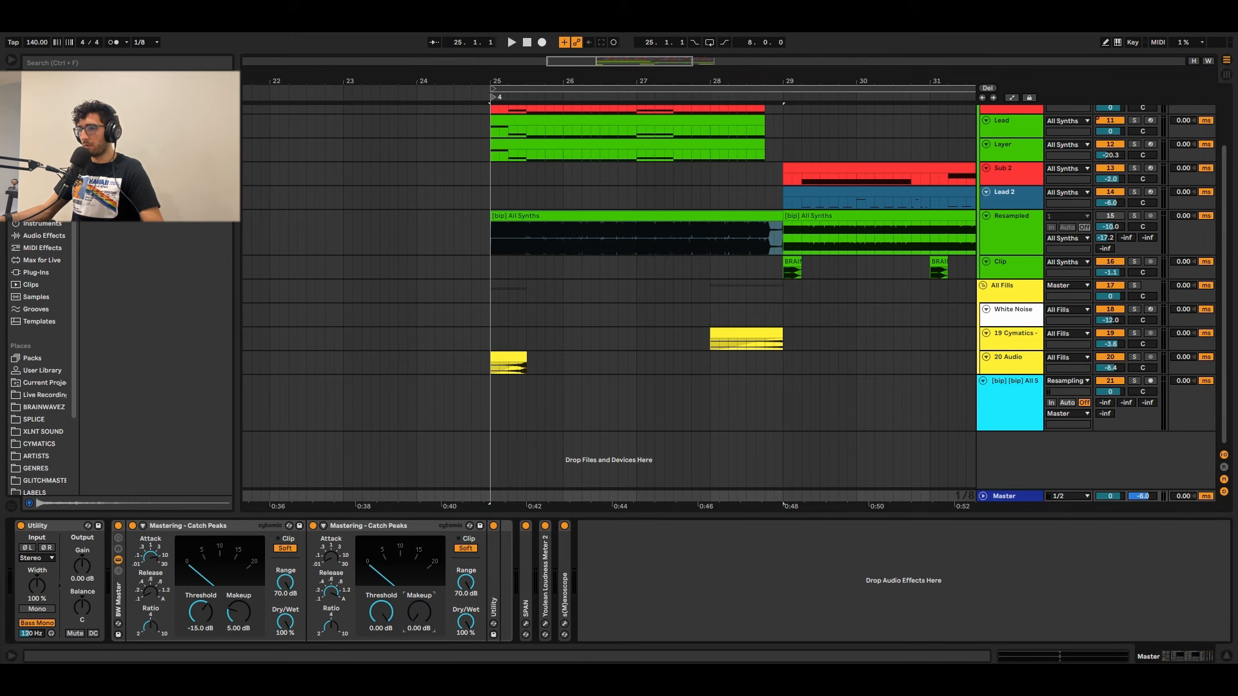
type("5")
key("Return")
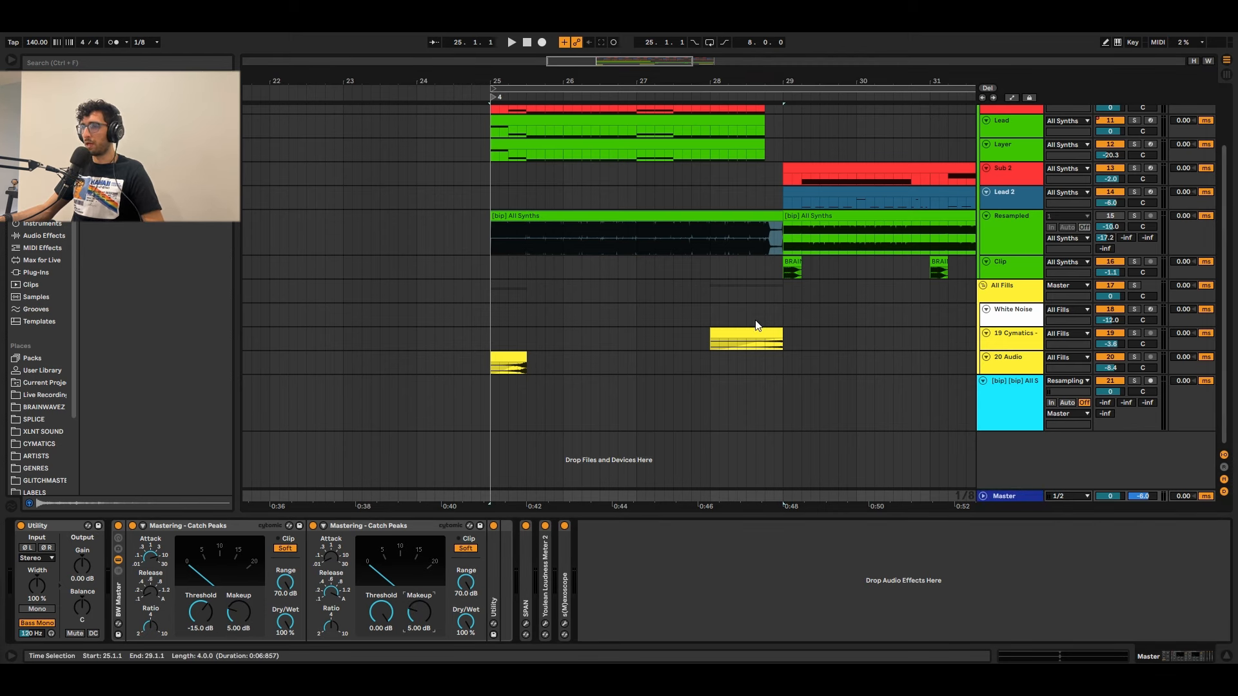
Step: Solo the Resampled track and play its first [bip] All Synths clip from bar 25
left_click(678, 227)
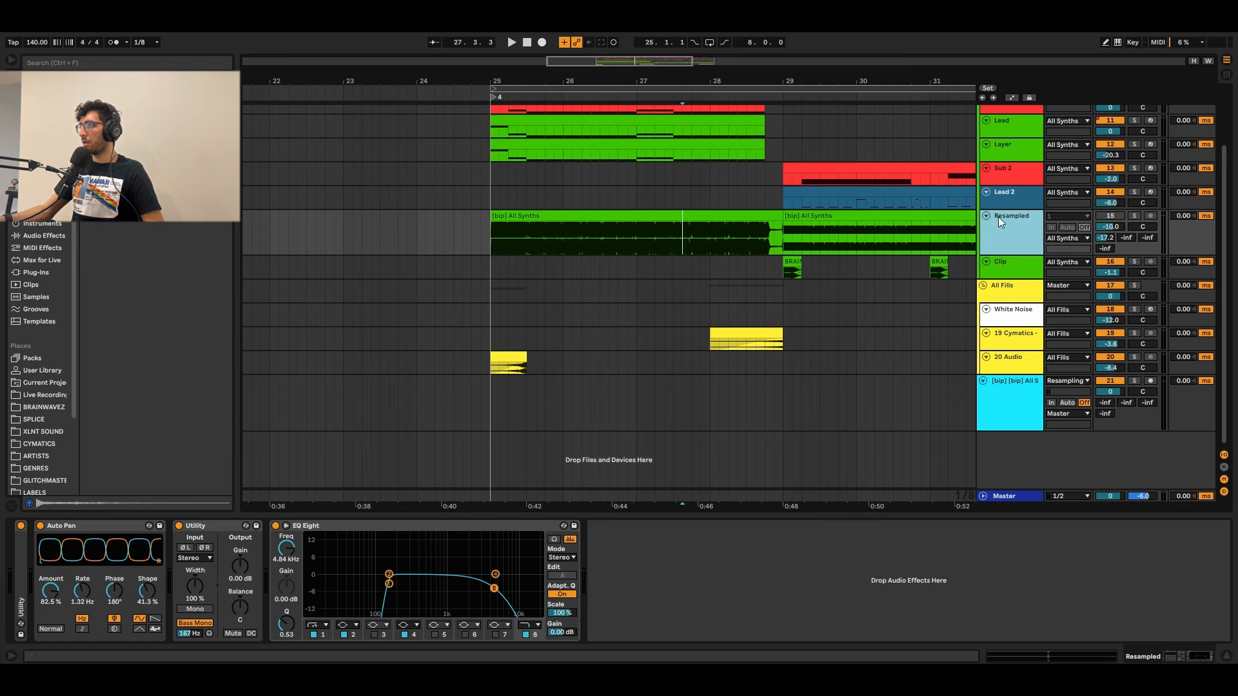
key("space")
left_click(573, 216)
key("space")
key("space")
key("space")
scroll(630, 277, "up", 2)
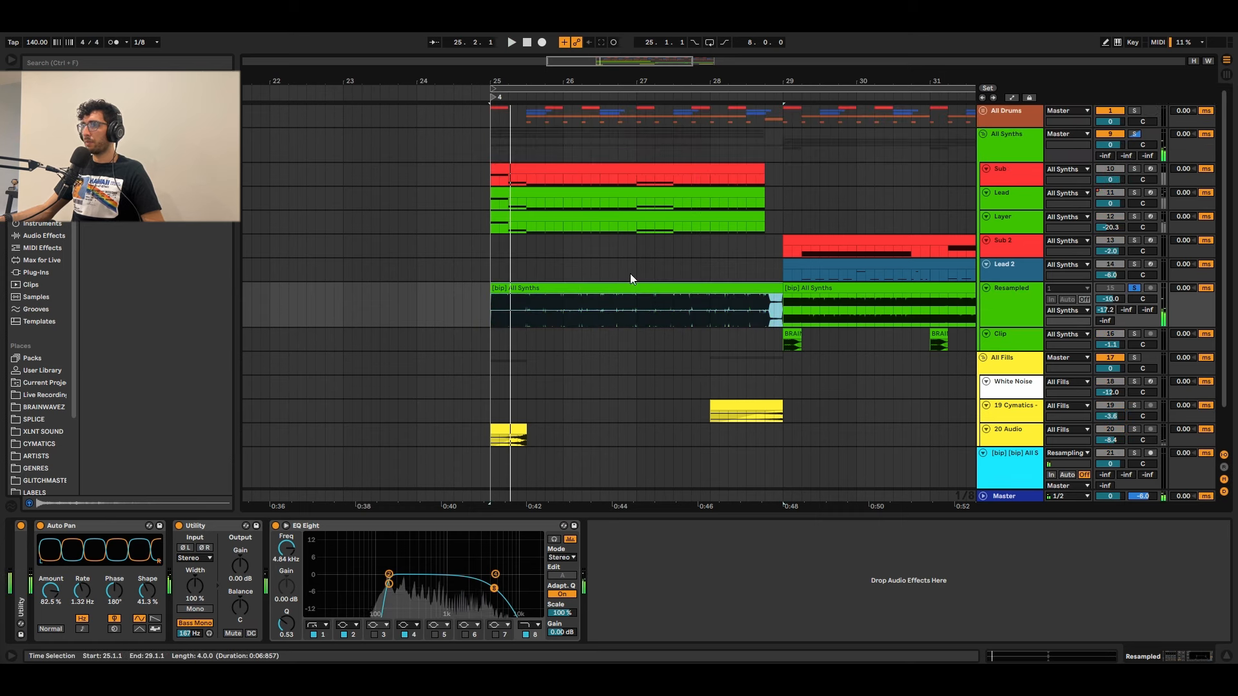
Step: Unfold the first Utility in the Resampled chain and audition the clip while examining the Auto Pan and Bass Mono settings
double_click(18, 595)
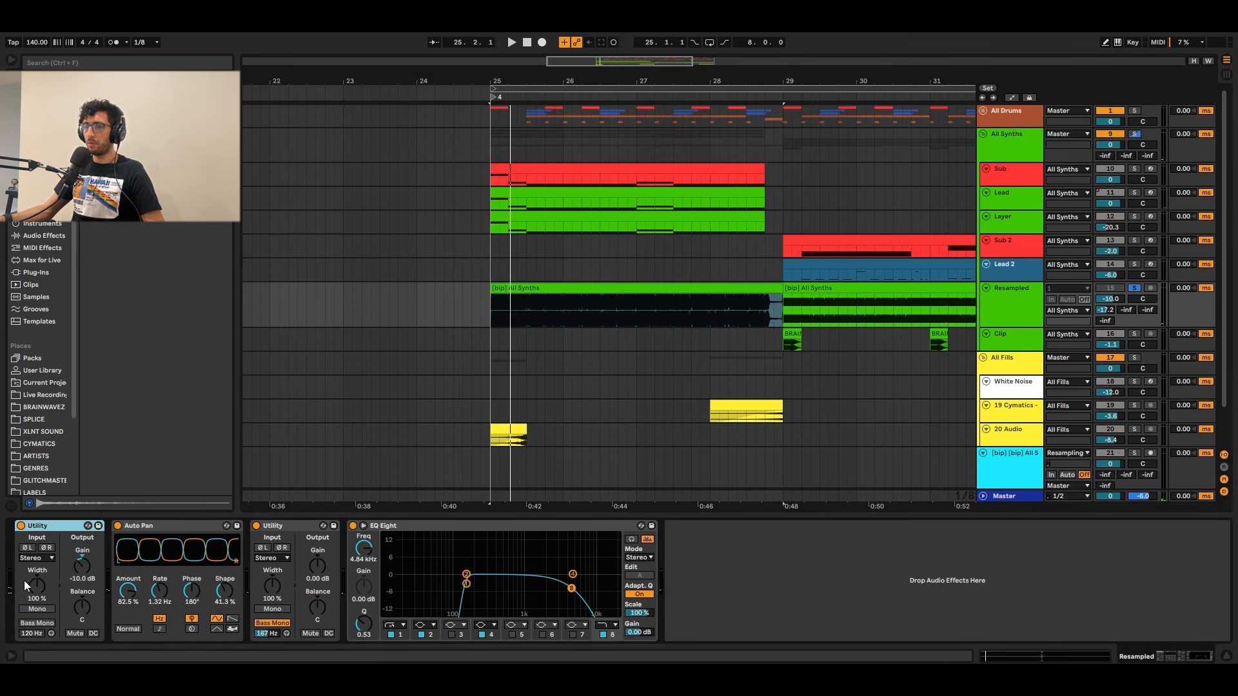
double_click(62, 526)
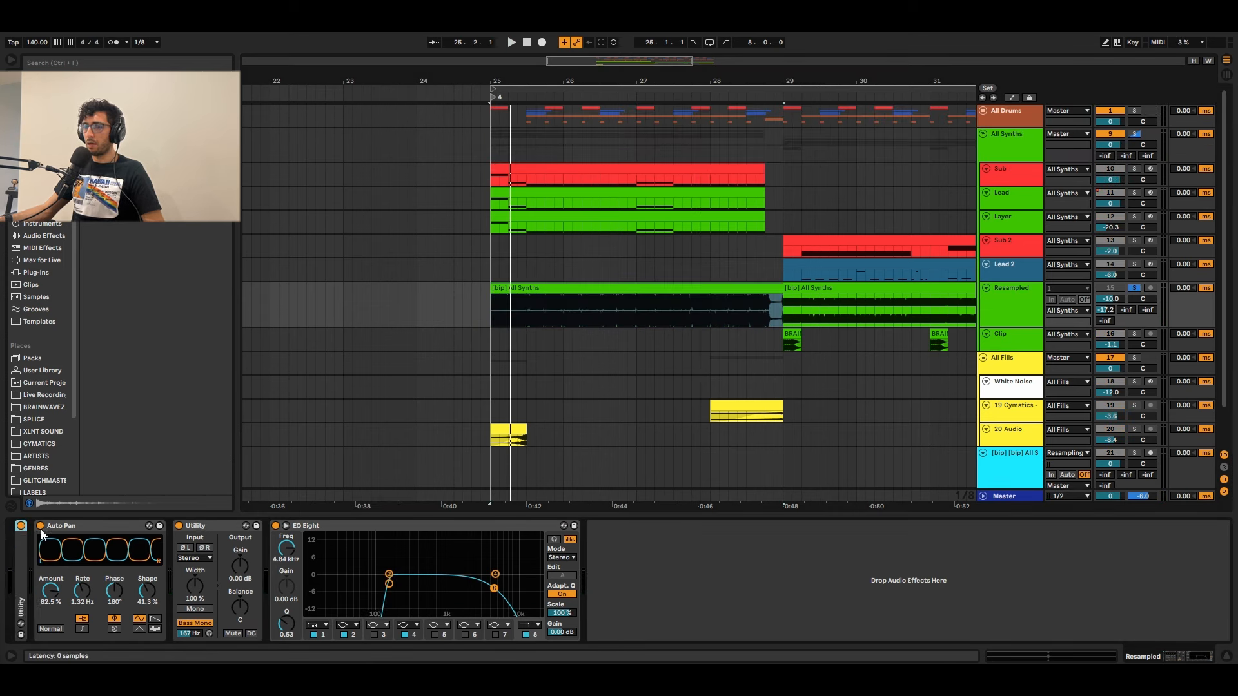
double_click(21, 561)
left_click(138, 527)
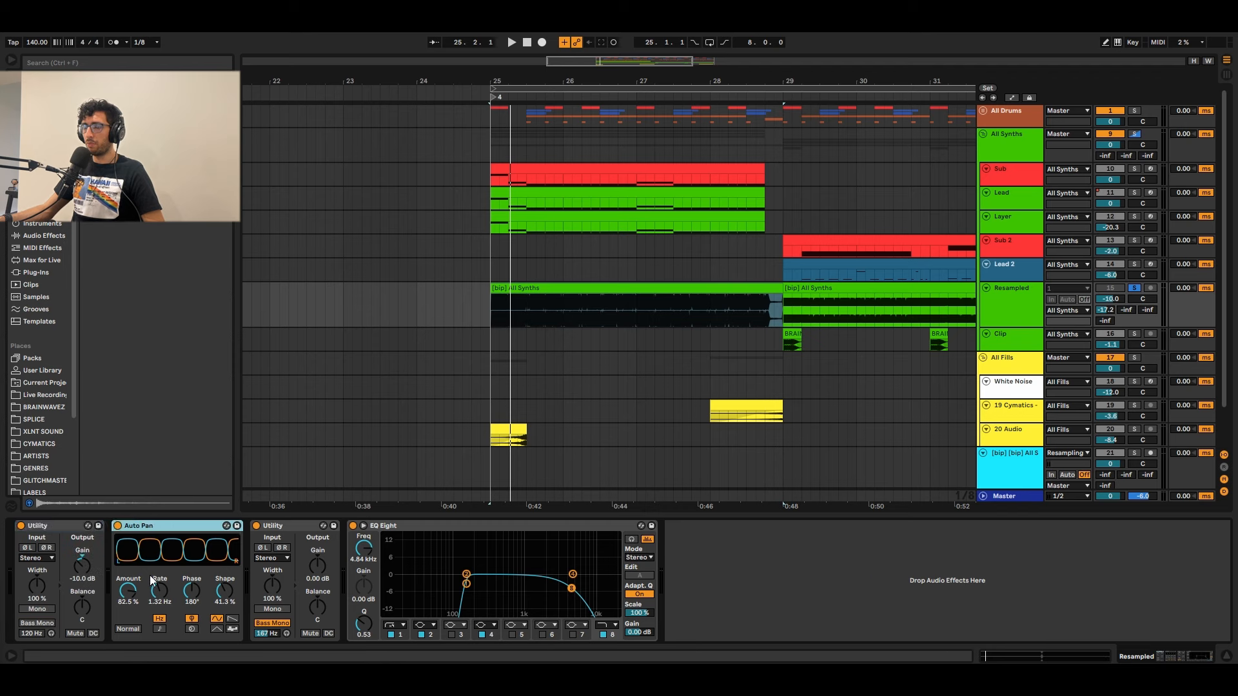
key("space")
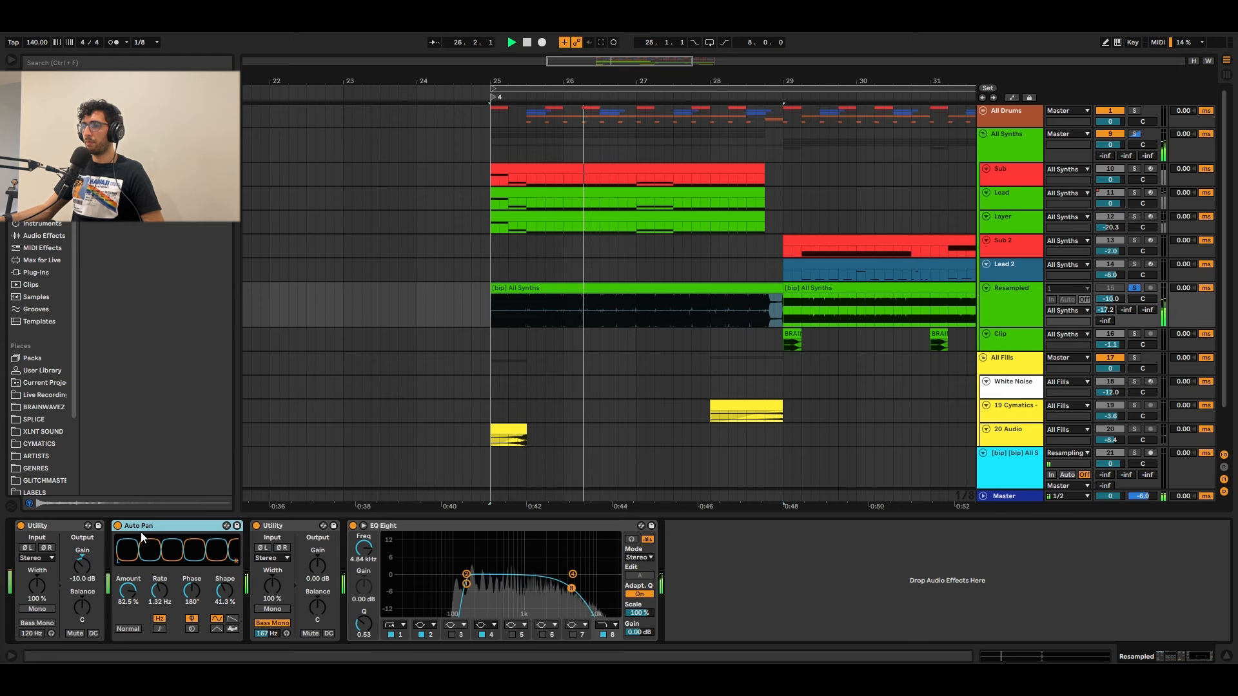
key("space")
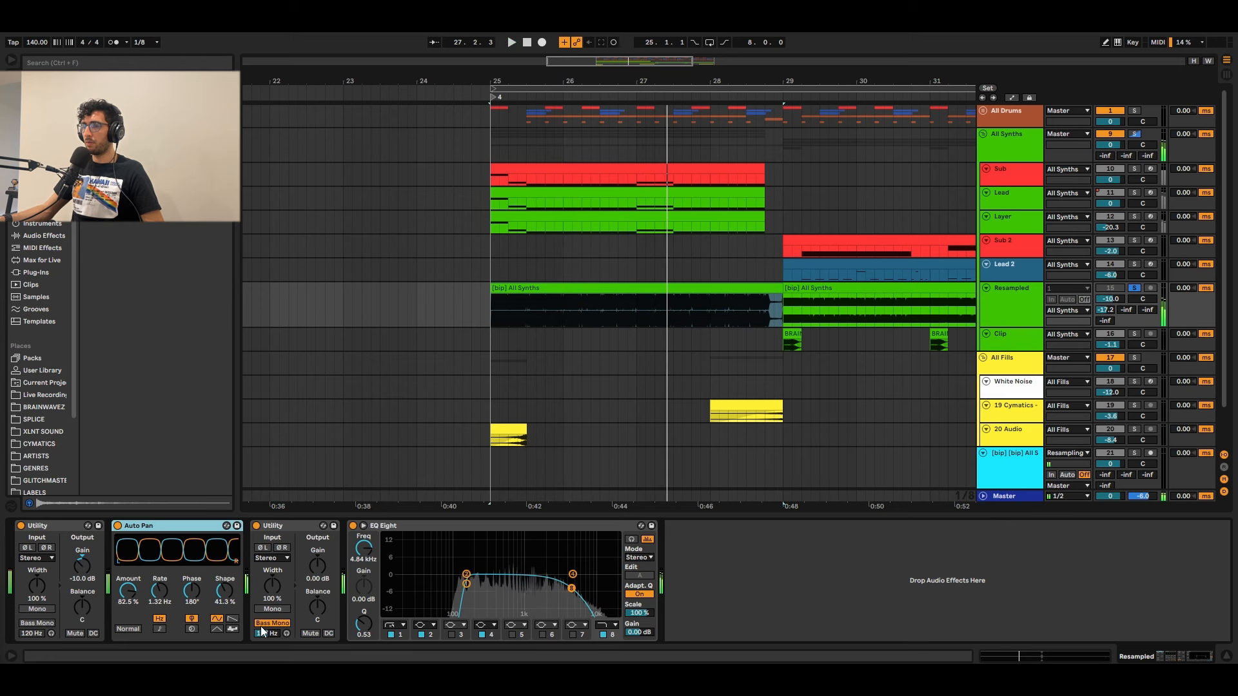
Step: Examine the low-cut and high-cut bands of the Resampled track's EQ Eight, and replay the clip
left_click(468, 584)
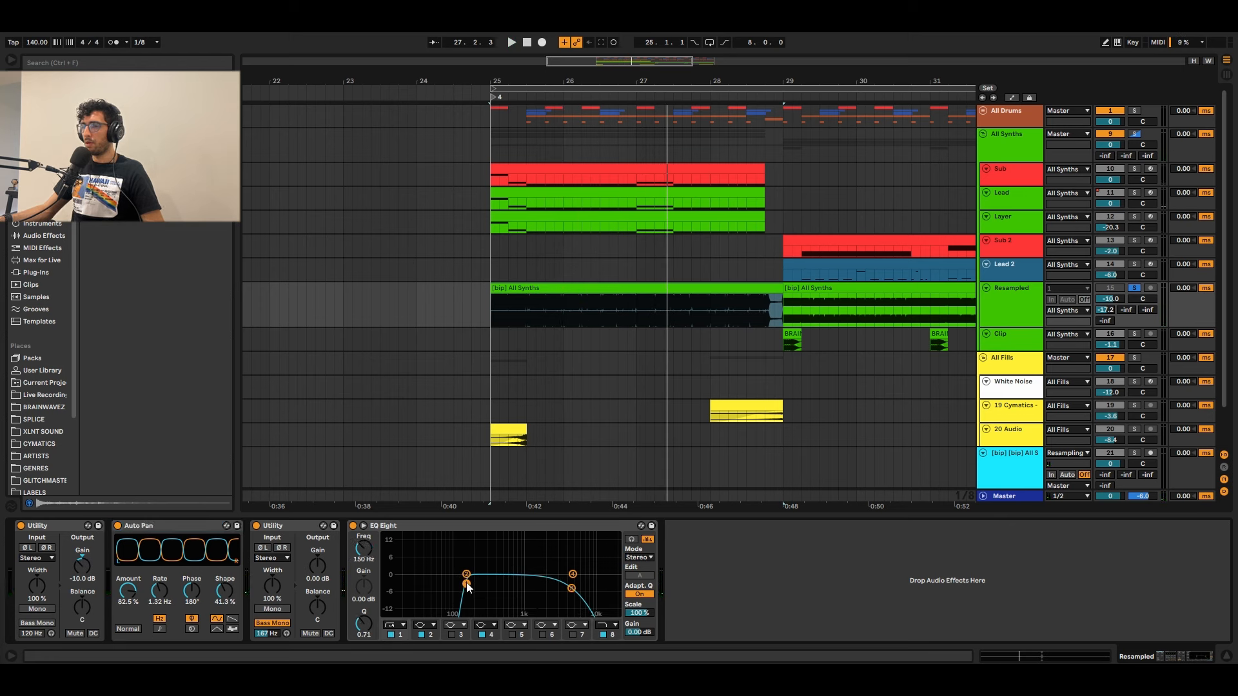
left_click(571, 589)
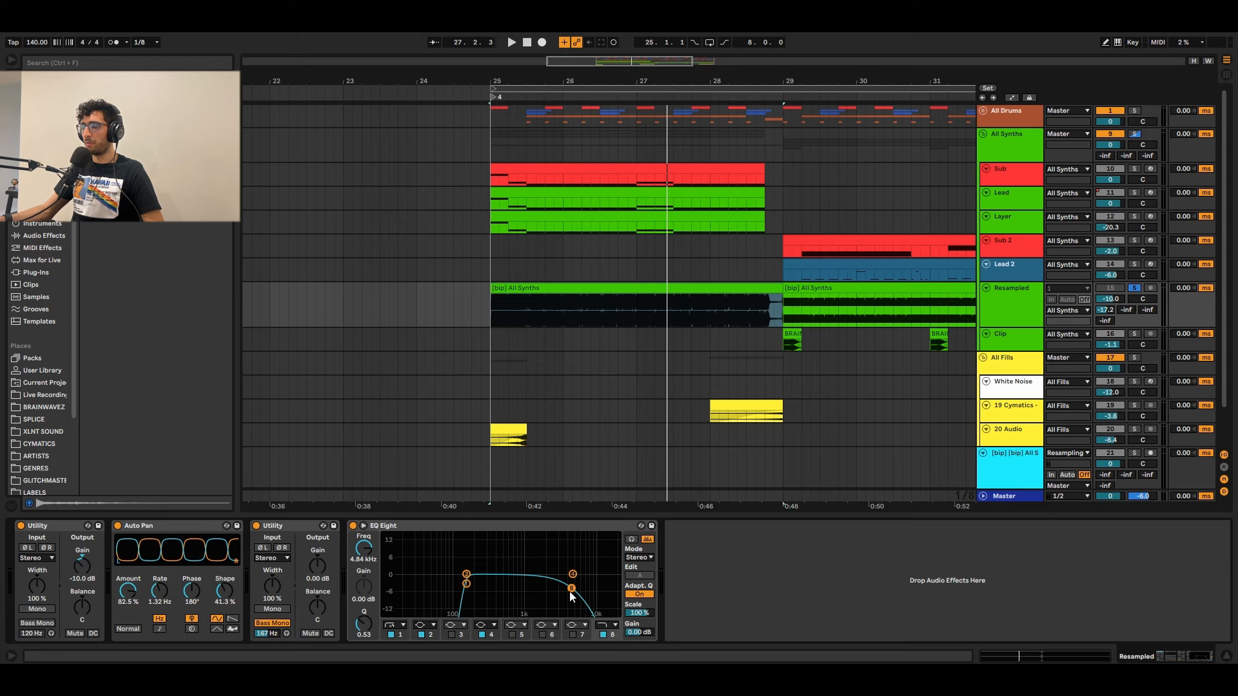
key("space")
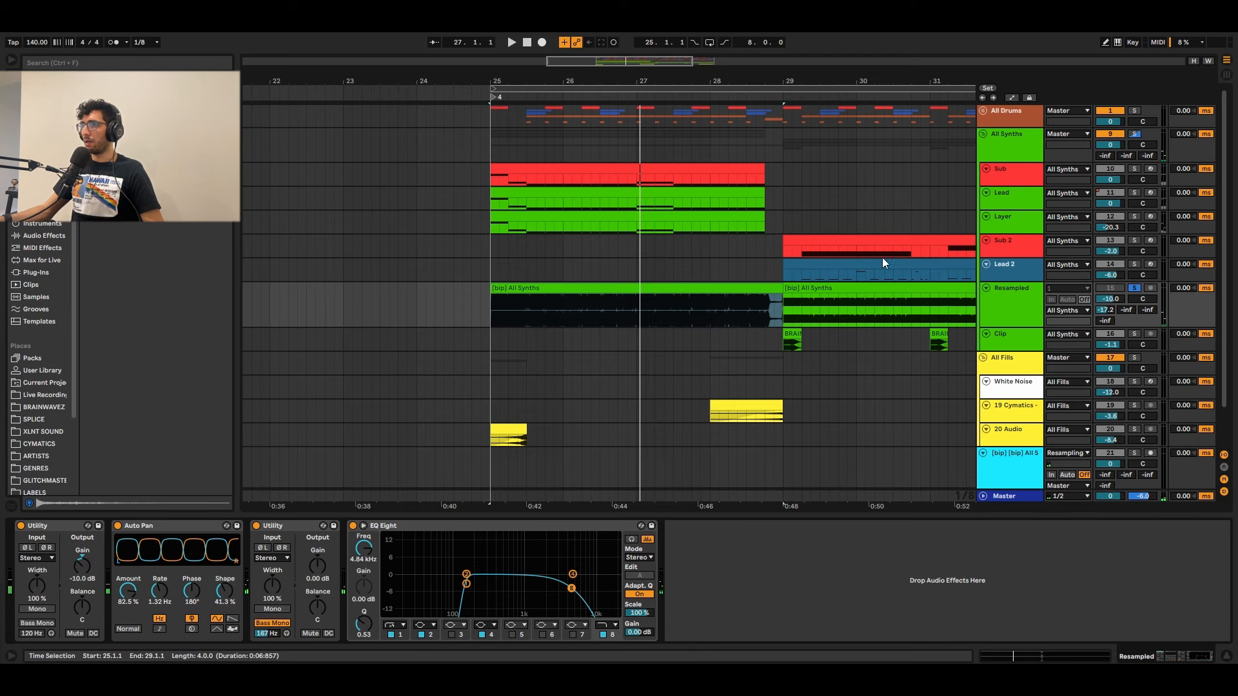
scroll(814, 272, "down", 1)
scroll(815, 272, "up", 1)
left_click(682, 270)
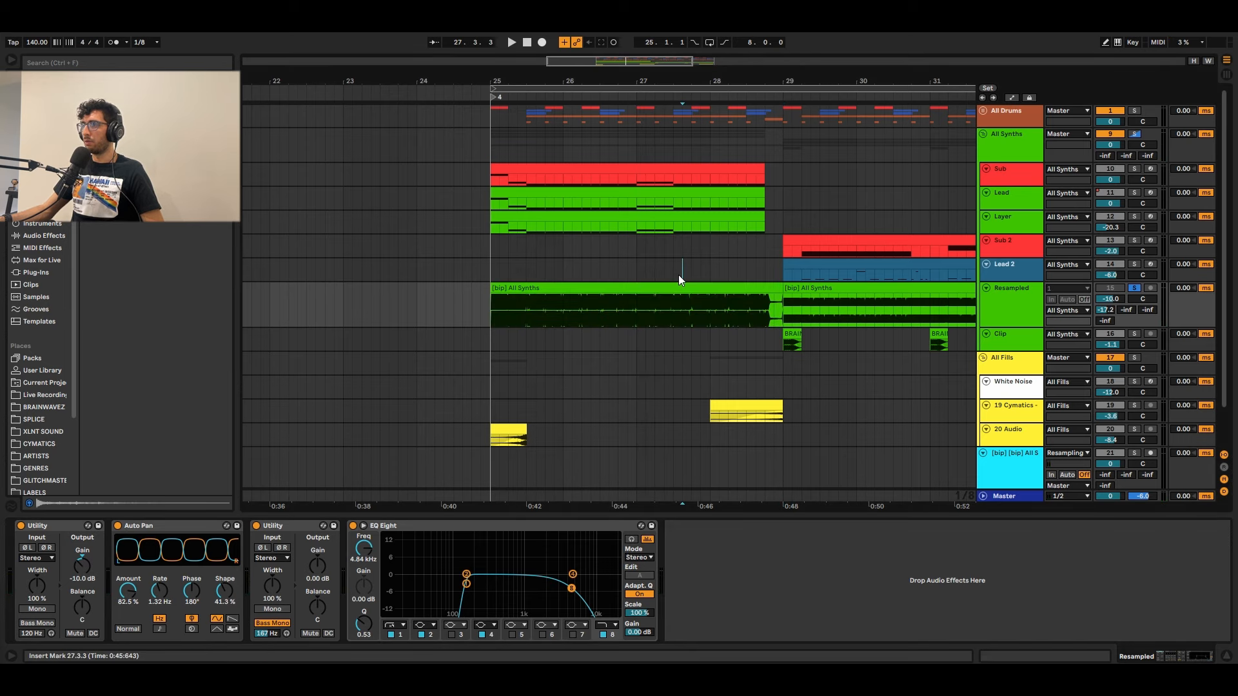
left_click(738, 316)
left_click(779, 306)
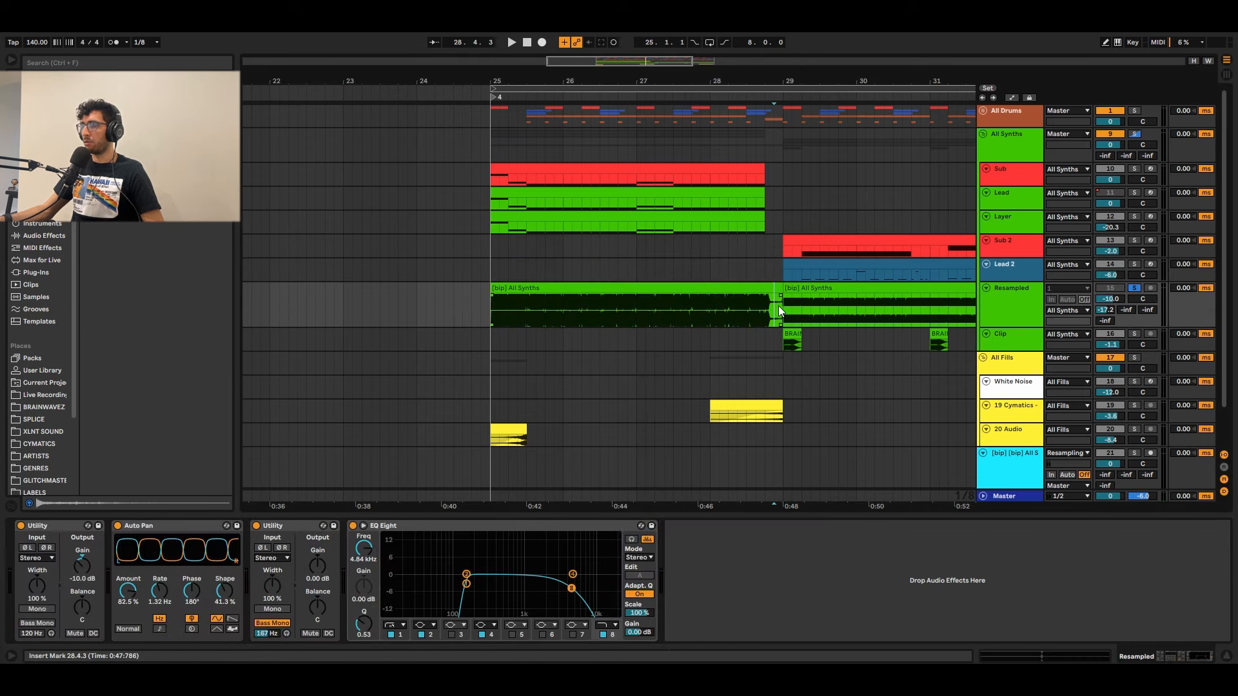
left_click(500, 251)
Step: Turn on the reverb rack with Decay and Wet and the SC rack on the All Synths group
left_click(1032, 311)
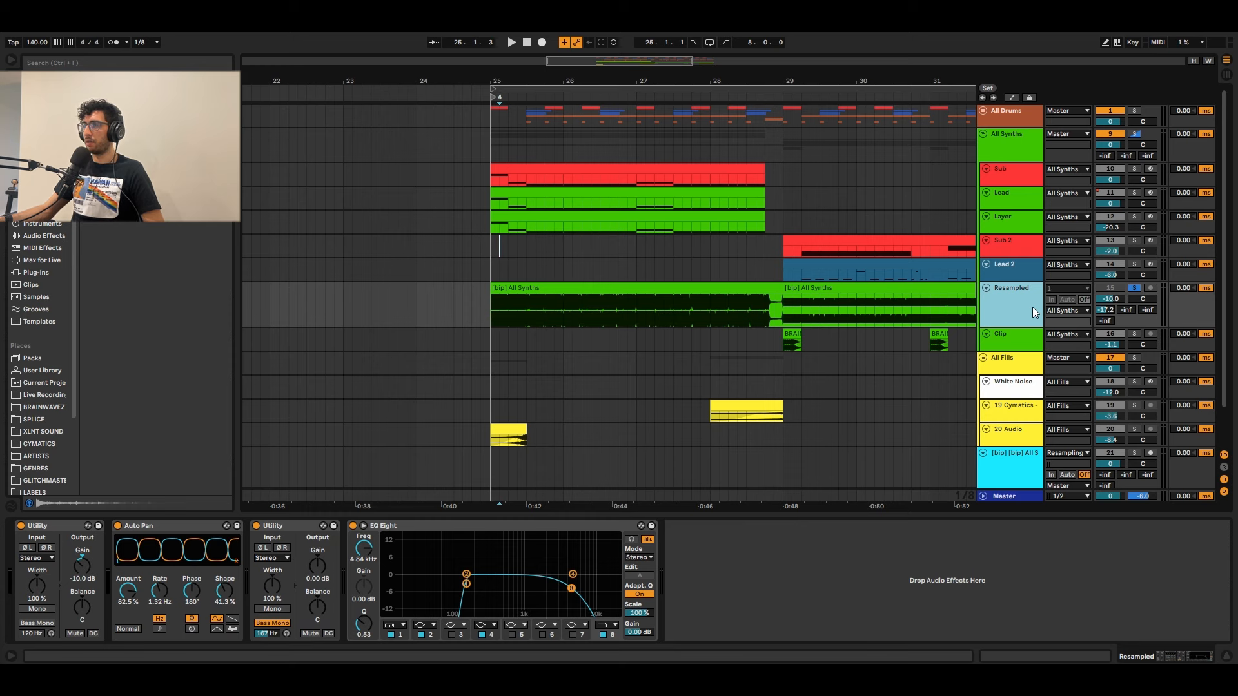
left_click(1006, 147)
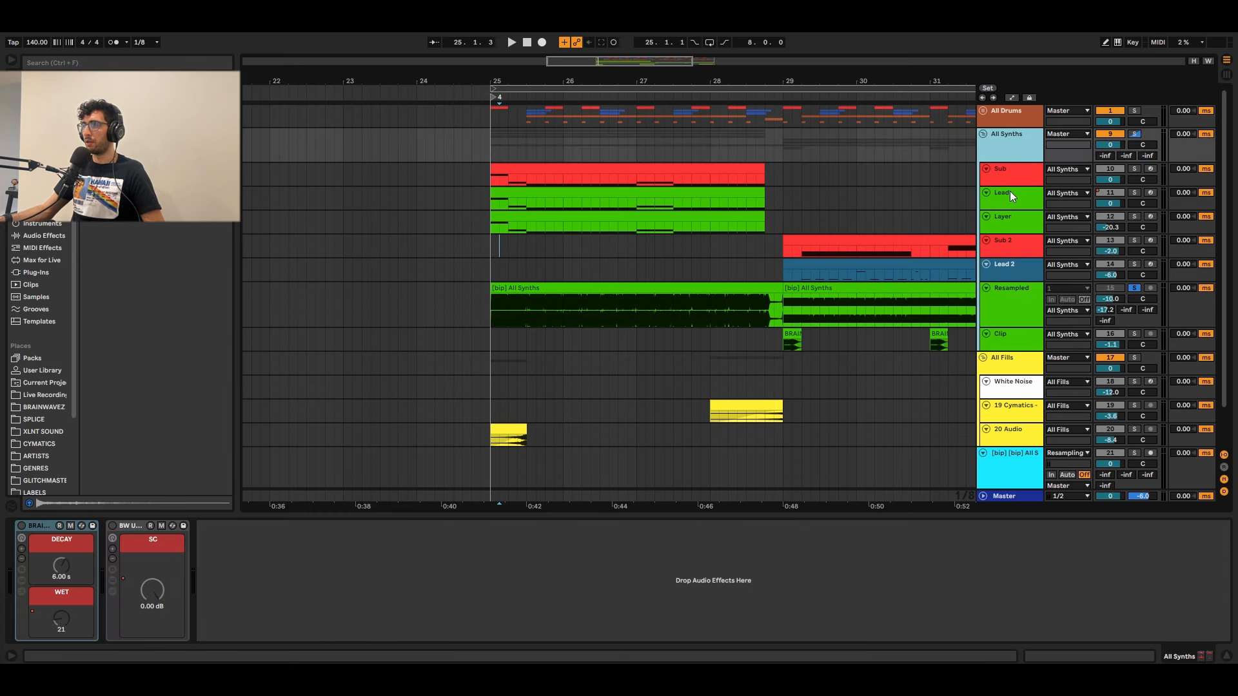
left_click(1010, 191)
left_click(1009, 146)
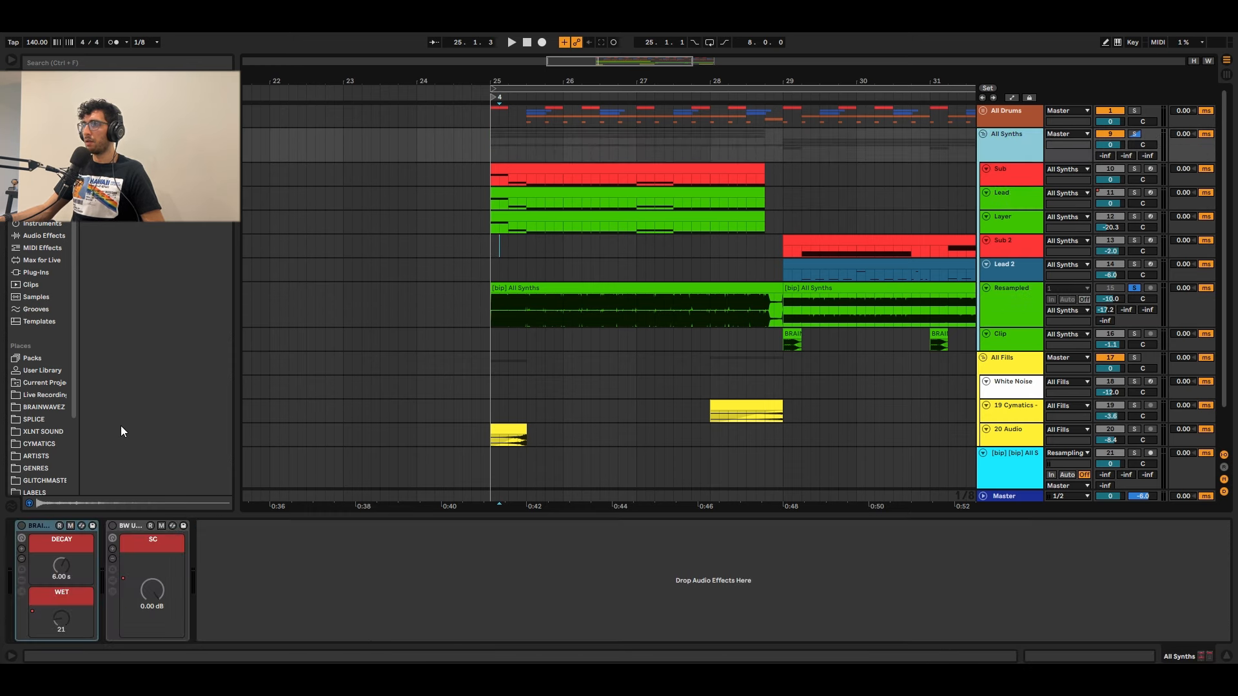
left_click(112, 525)
left_click(22, 525)
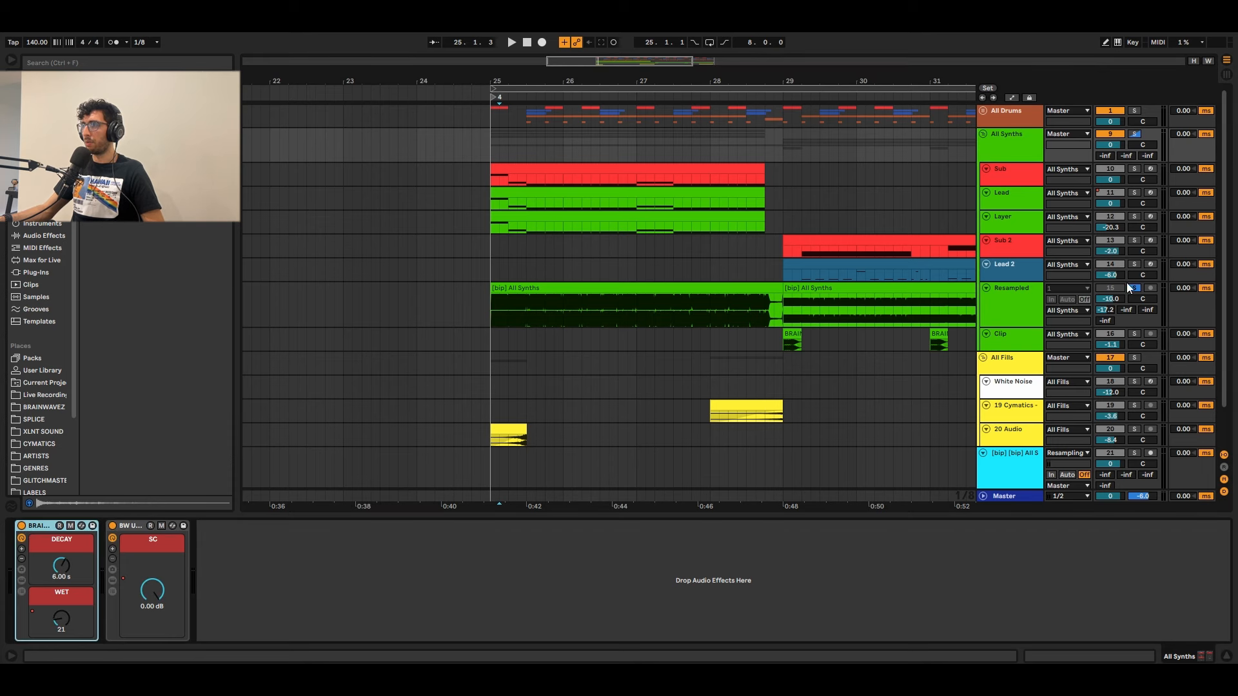
Step: Unsolo the Resampled track, keep the All Synths group soloed, and set the playback start at bar 25
left_click(1010, 149)
left_click(462, 153)
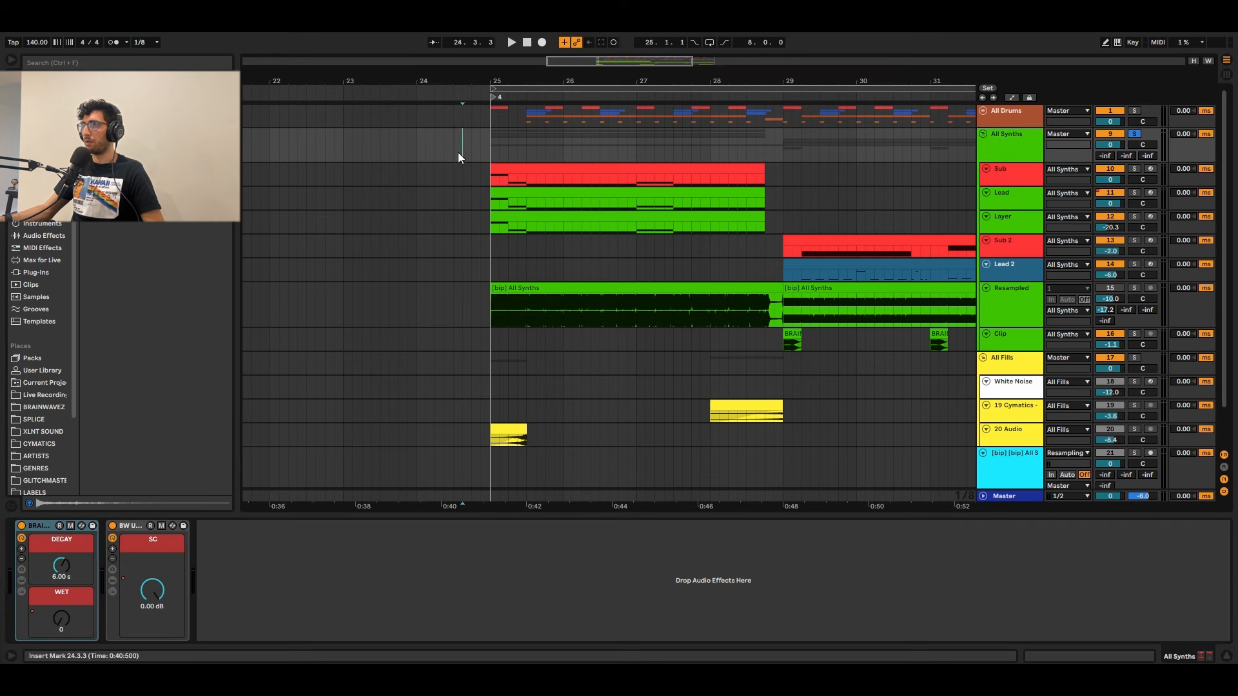
left_click(493, 145)
scroll(465, 207, "down", 3)
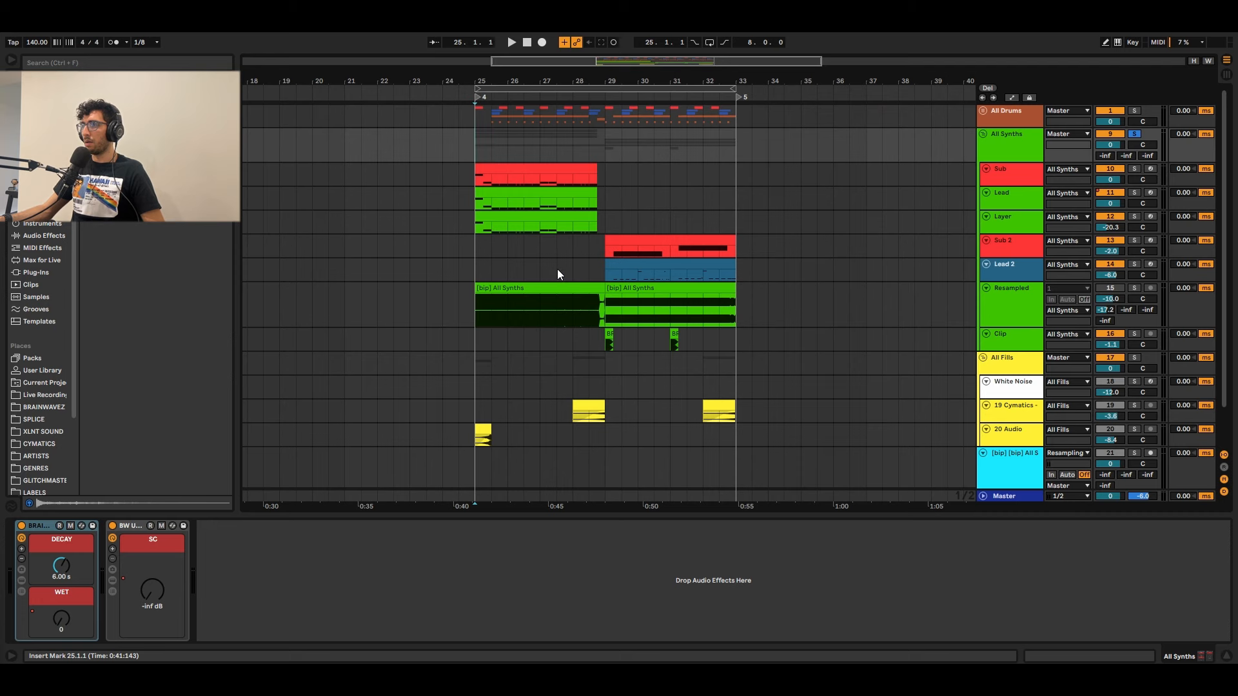
left_click(619, 274)
left_click(626, 289)
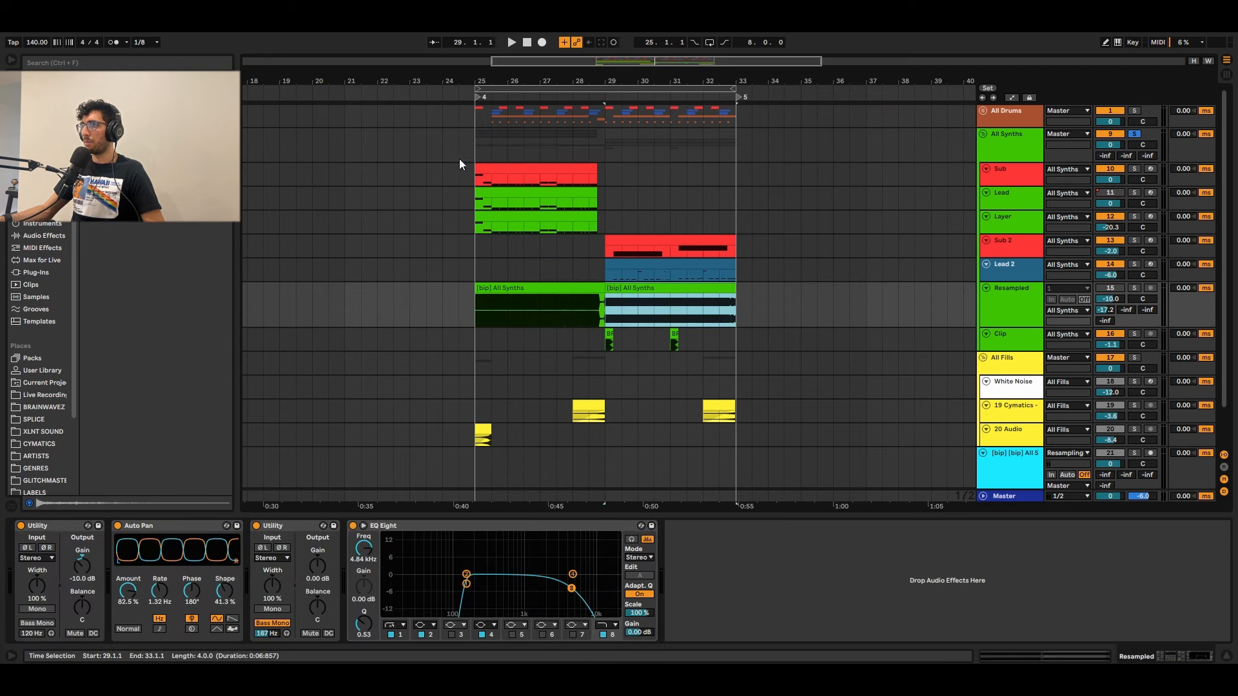
left_click(474, 142)
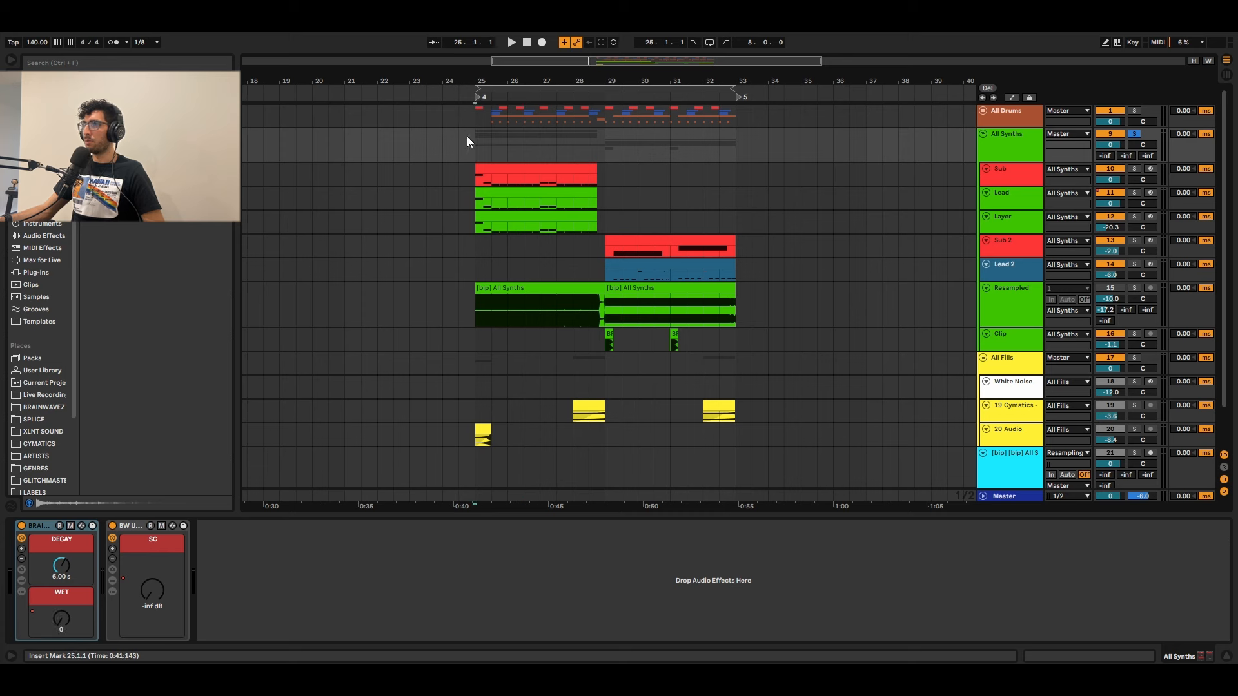
Step: Play the synths from bar 25 and compare them with the Resampled track muted and unmuted
key("space")
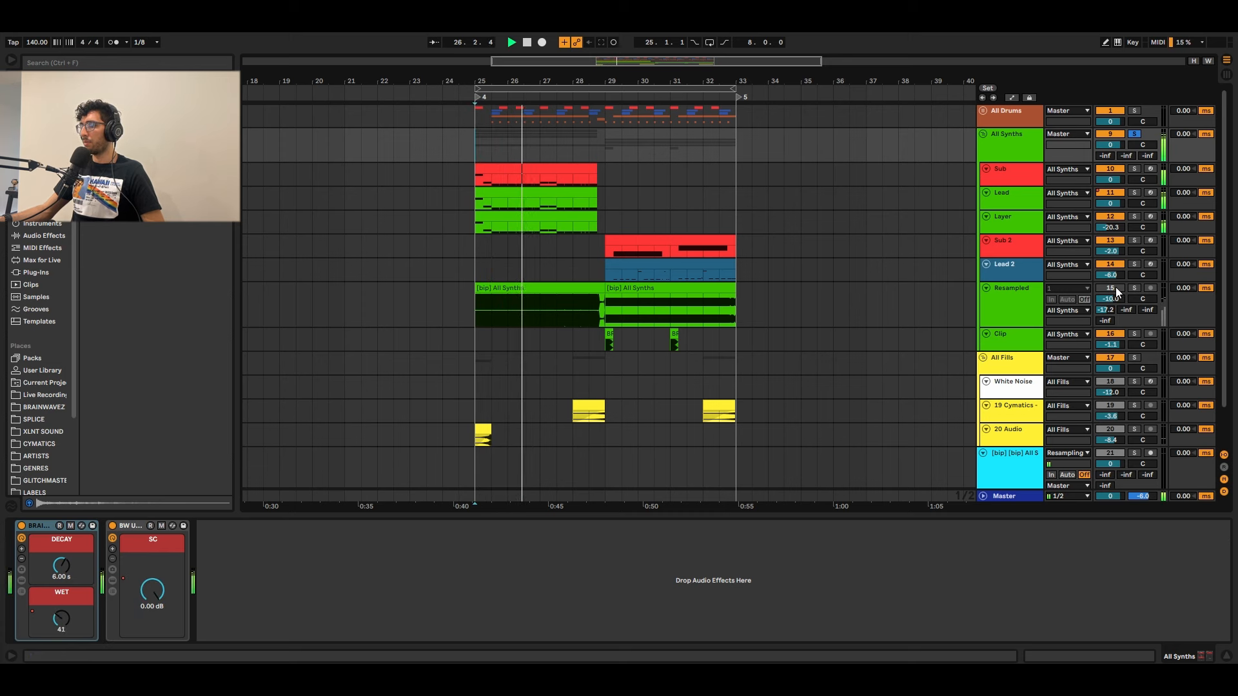
left_click(1116, 287)
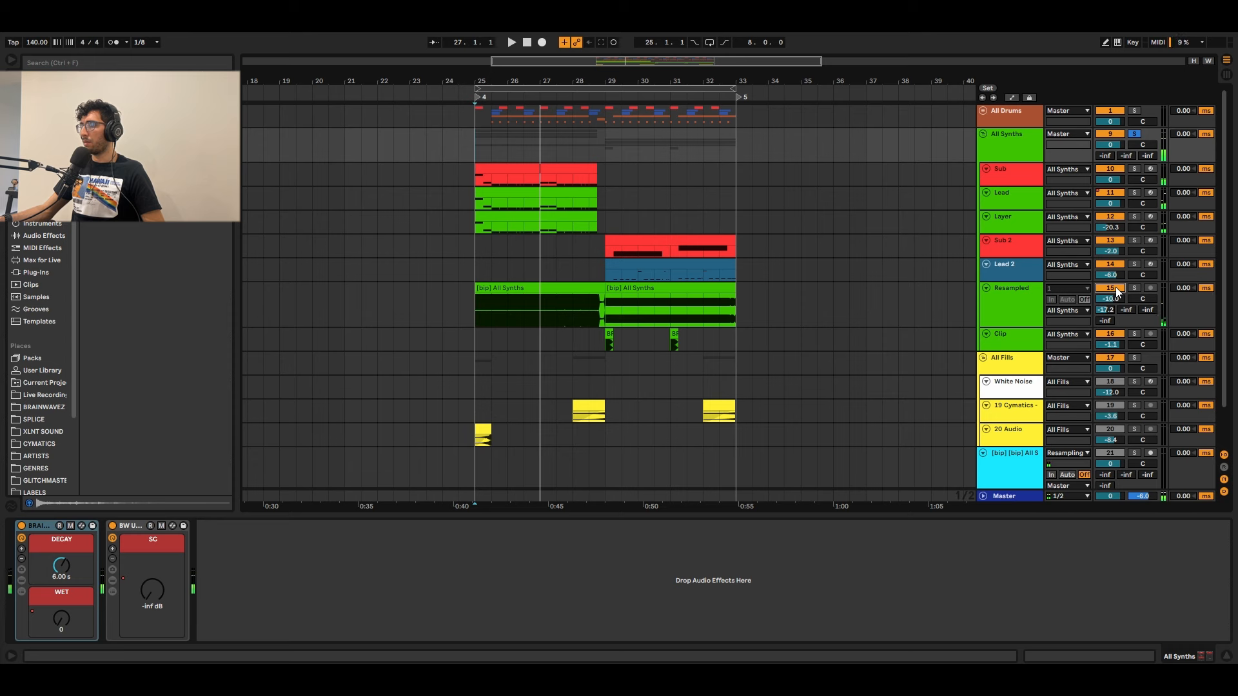
key("space")
key("space")
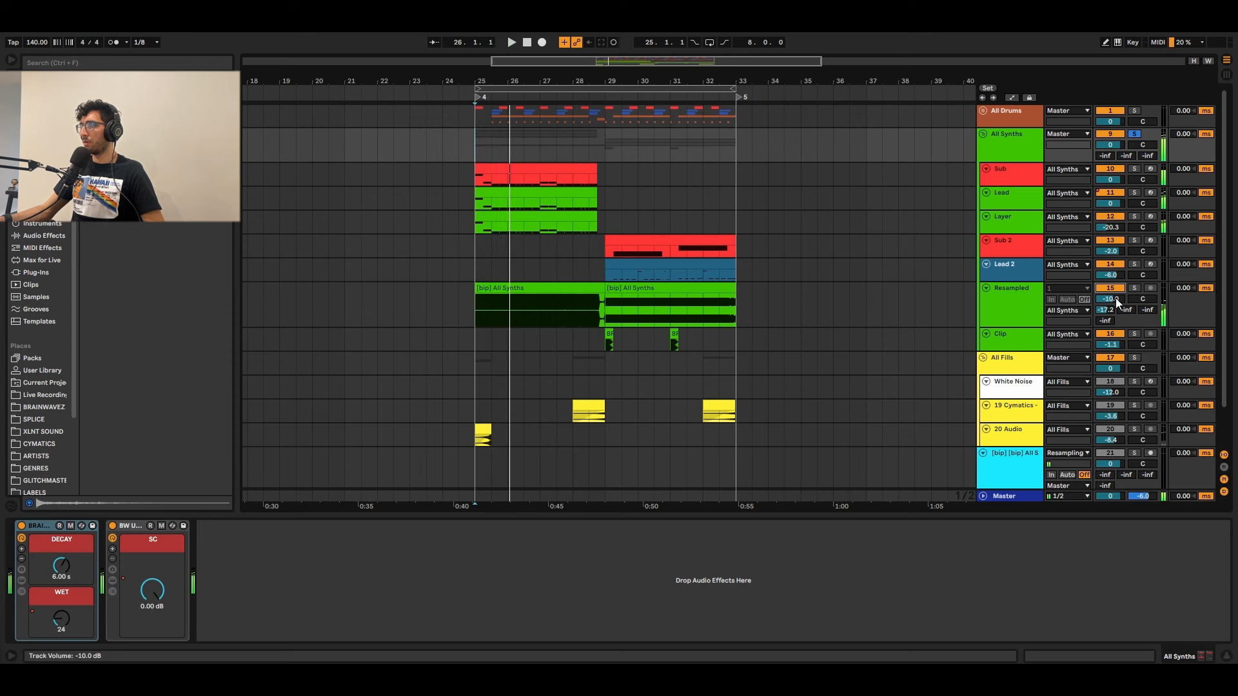
Step: Raise the Resampled track's volume to -2.8 dB and play the synths from bar 25
left_click(1115, 298)
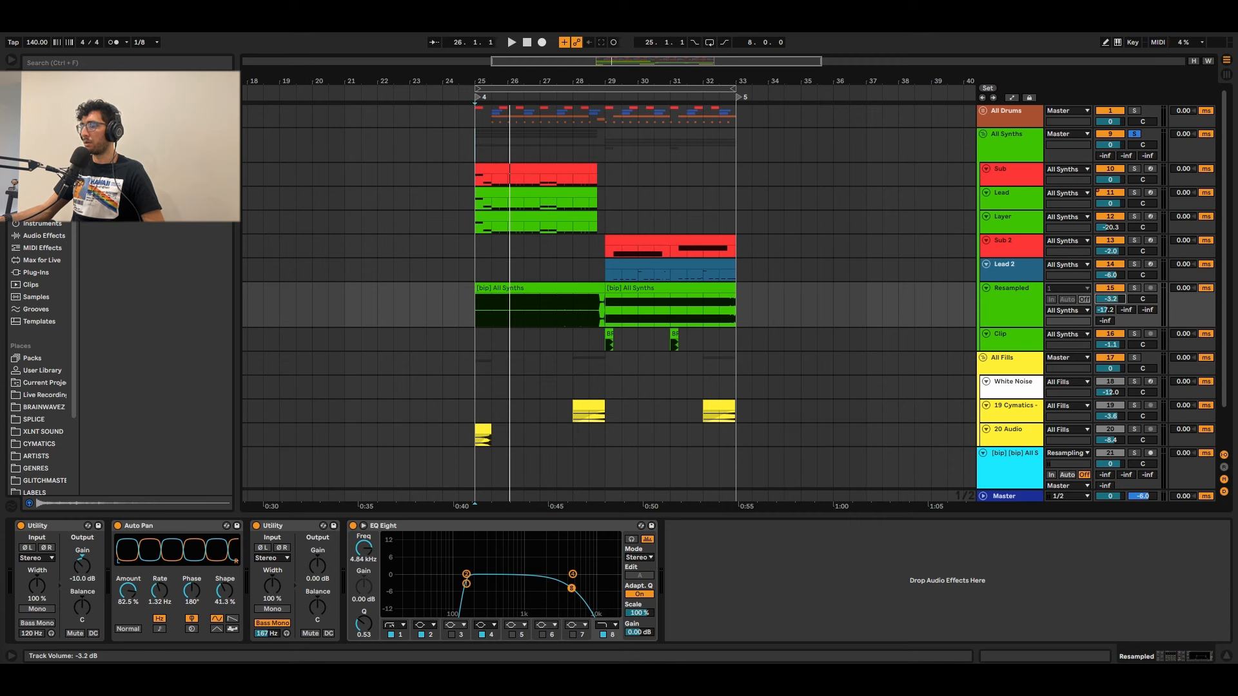
left_click_drag(1110, 299, 1107, 288)
key("space")
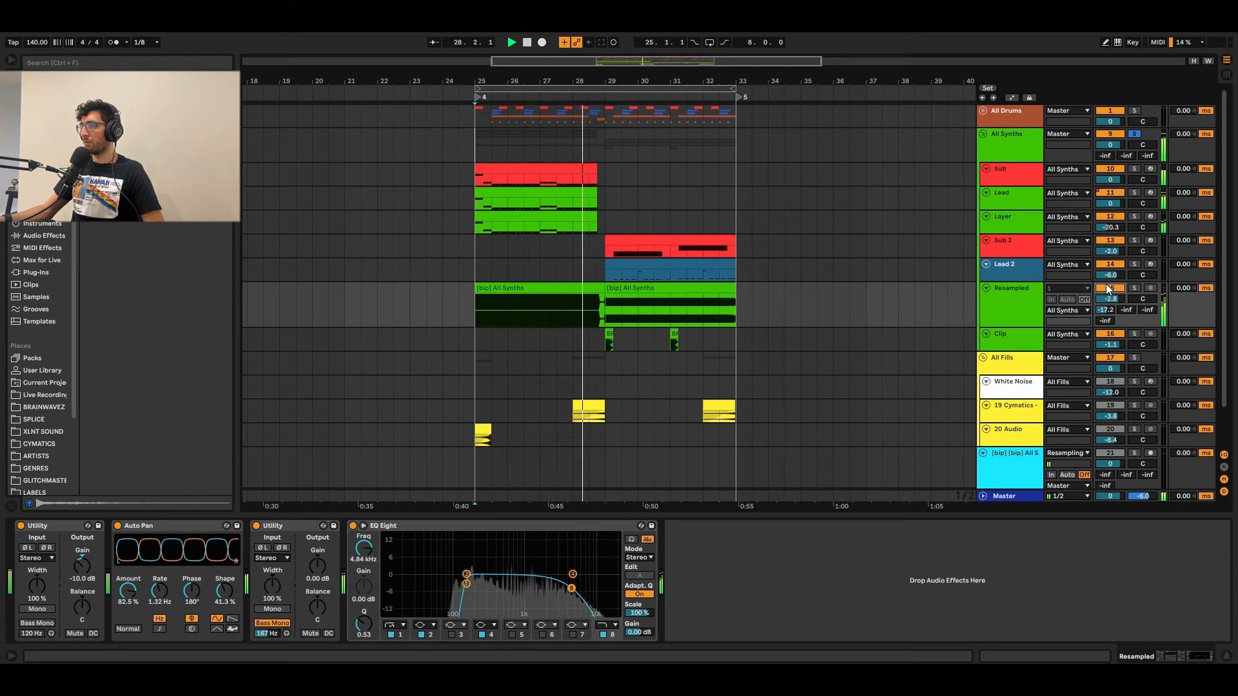
key("space")
key("space")
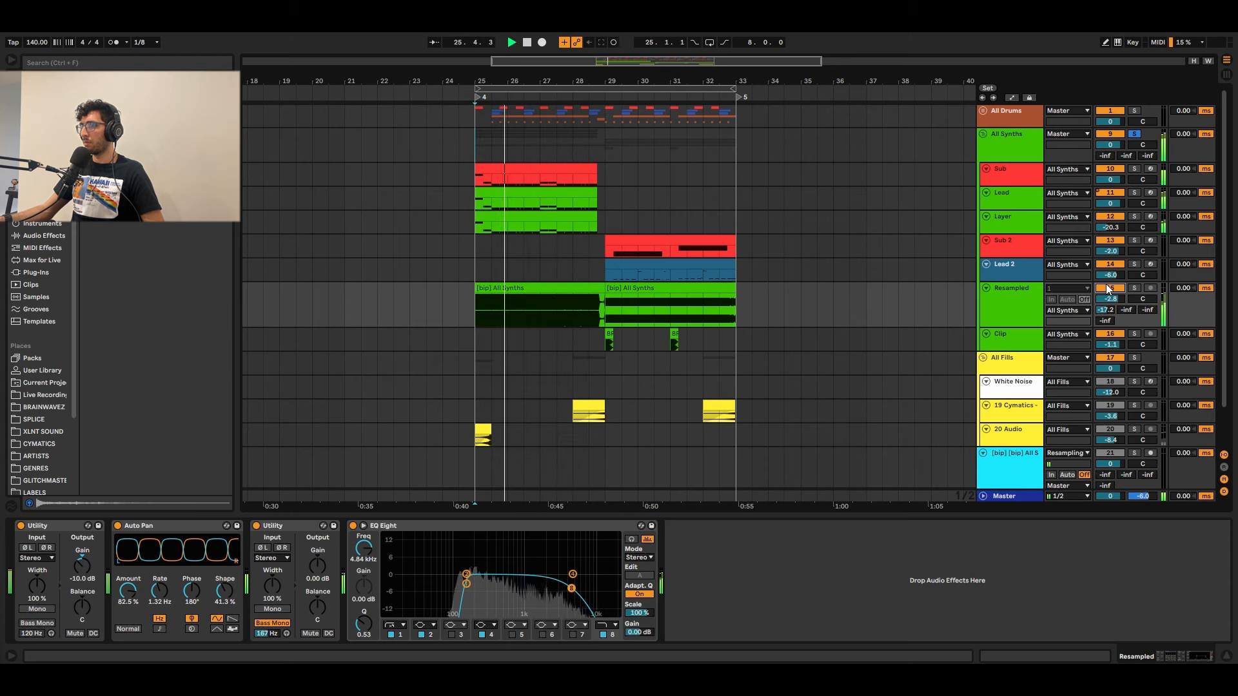
Step: Stop playback, restore the Resampled track's volume to -10.0 dB, and unsolo the All Synths group
left_click(1004, 300)
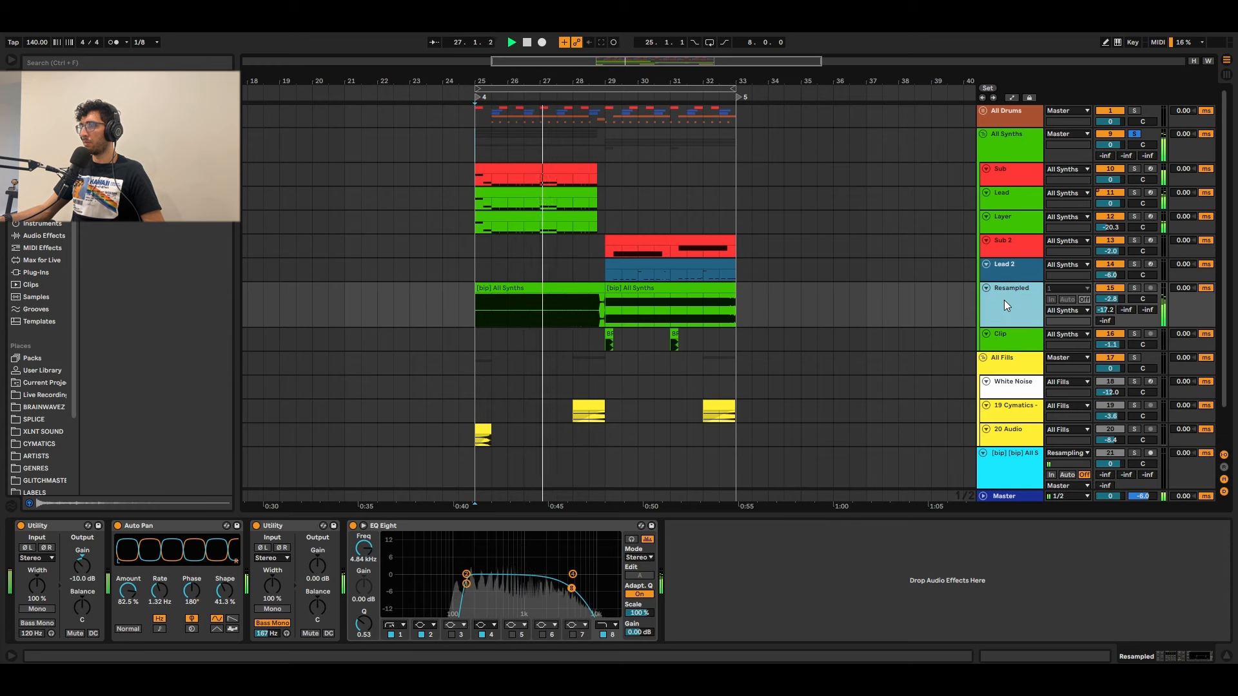
left_click(571, 296)
key("space")
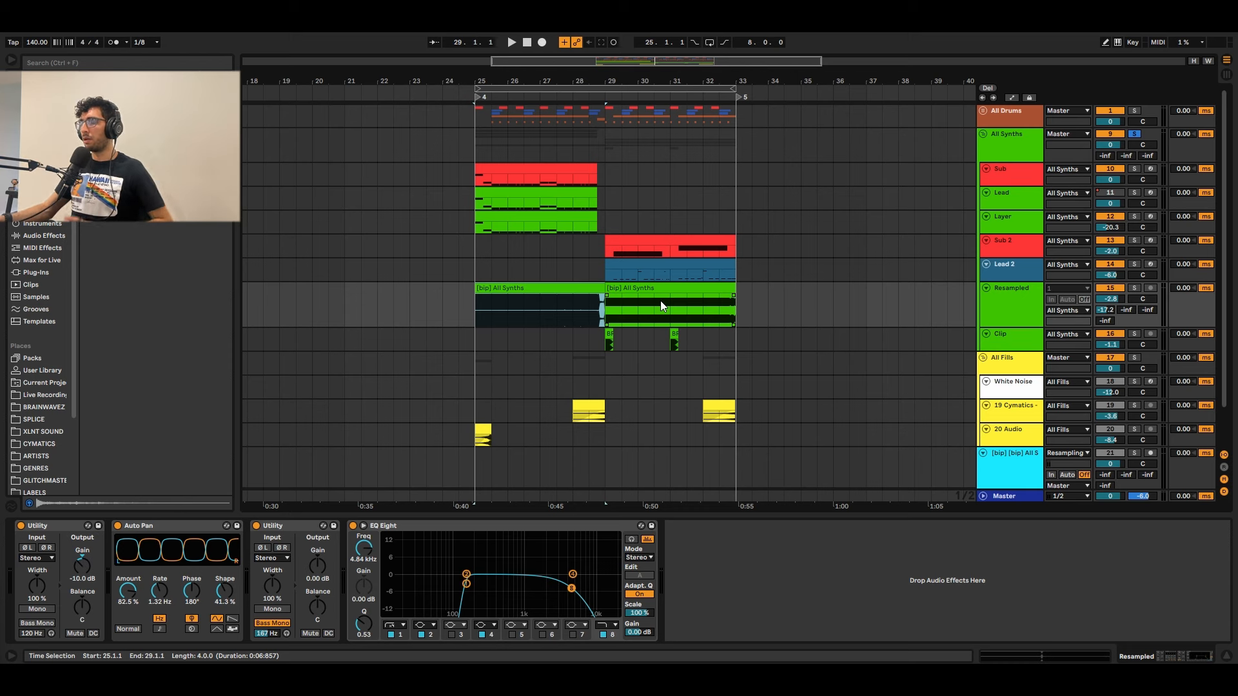
left_click(1027, 299)
Step: Go through the Sub 2, Lead 2, Resampled and Clip tracks in the second half of the drop from bar 29
left_click(578, 148)
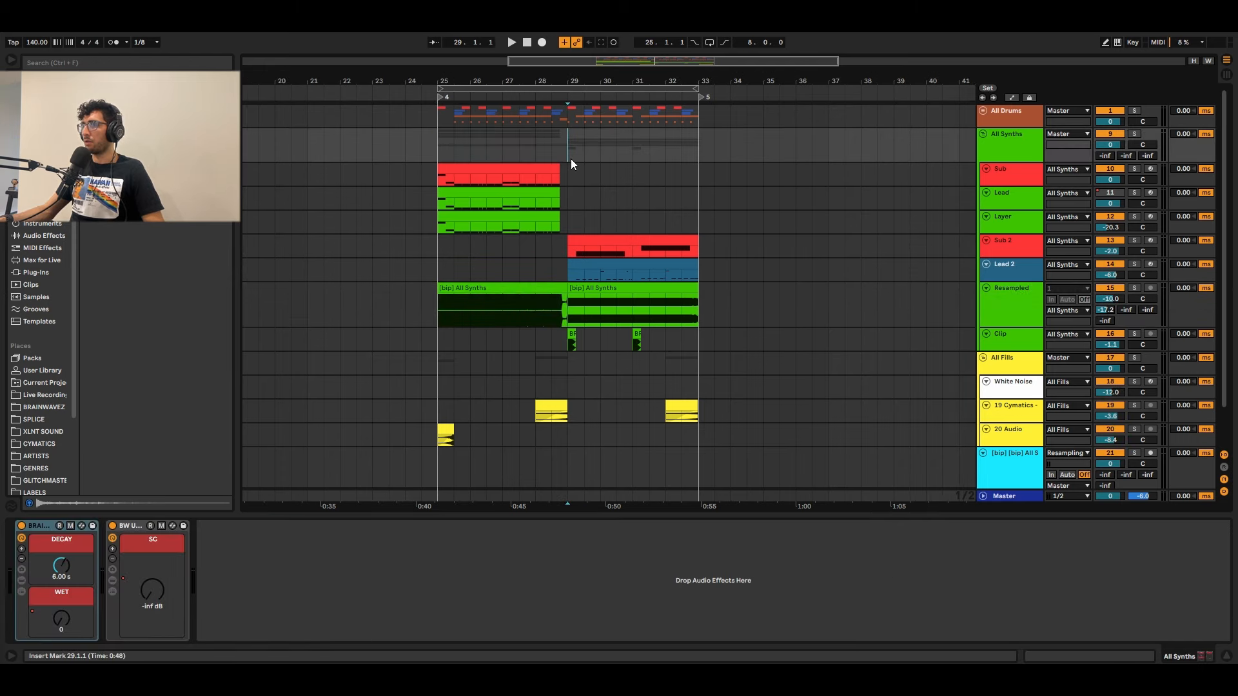
left_click(567, 168)
left_click(561, 152)
scroll(585, 213, "up", 3)
left_click(568, 253)
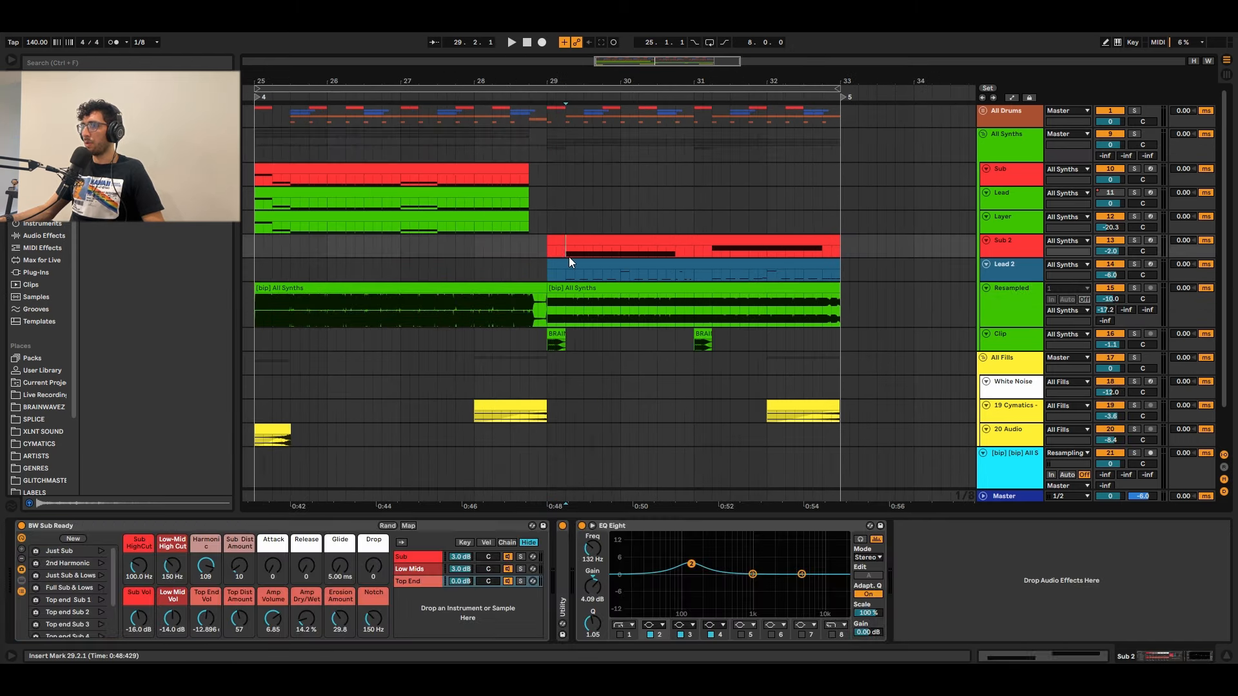
left_click(566, 274)
left_click(562, 309)
left_click(559, 343)
left_click(564, 275)
Step: Solo the Sub 2 track and place the insert mark at 29.2.1 in its clip
left_click(563, 244)
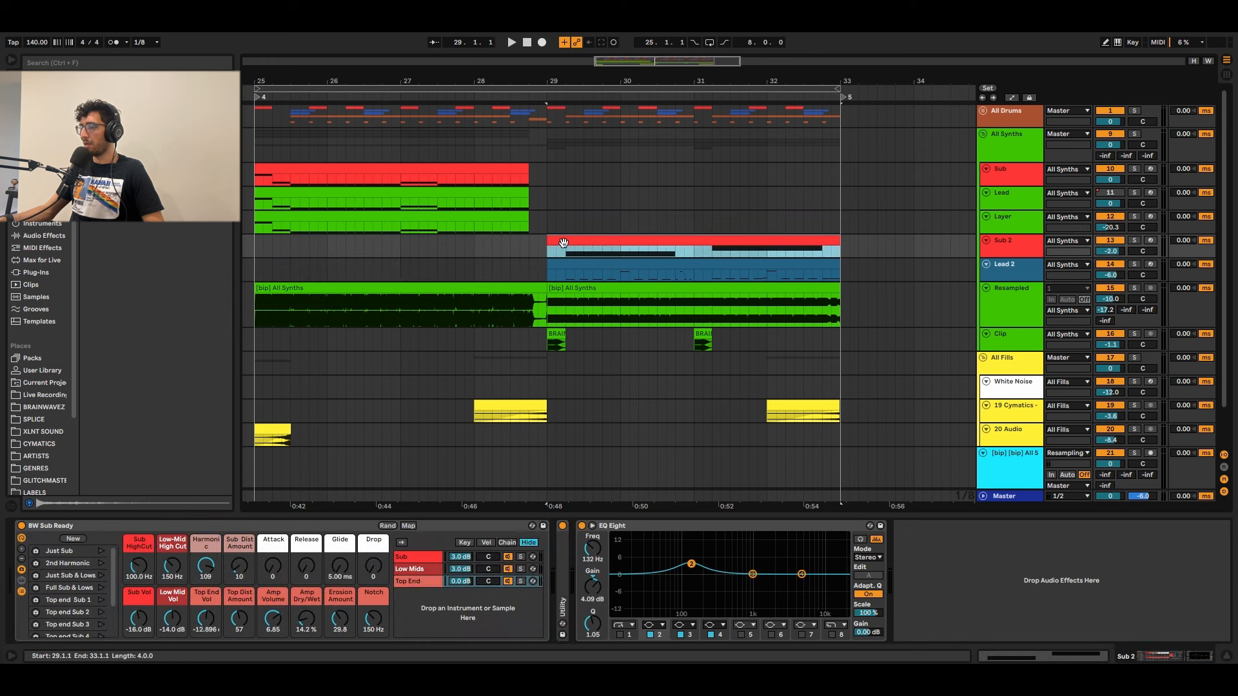
left_click(567, 254)
key("s")
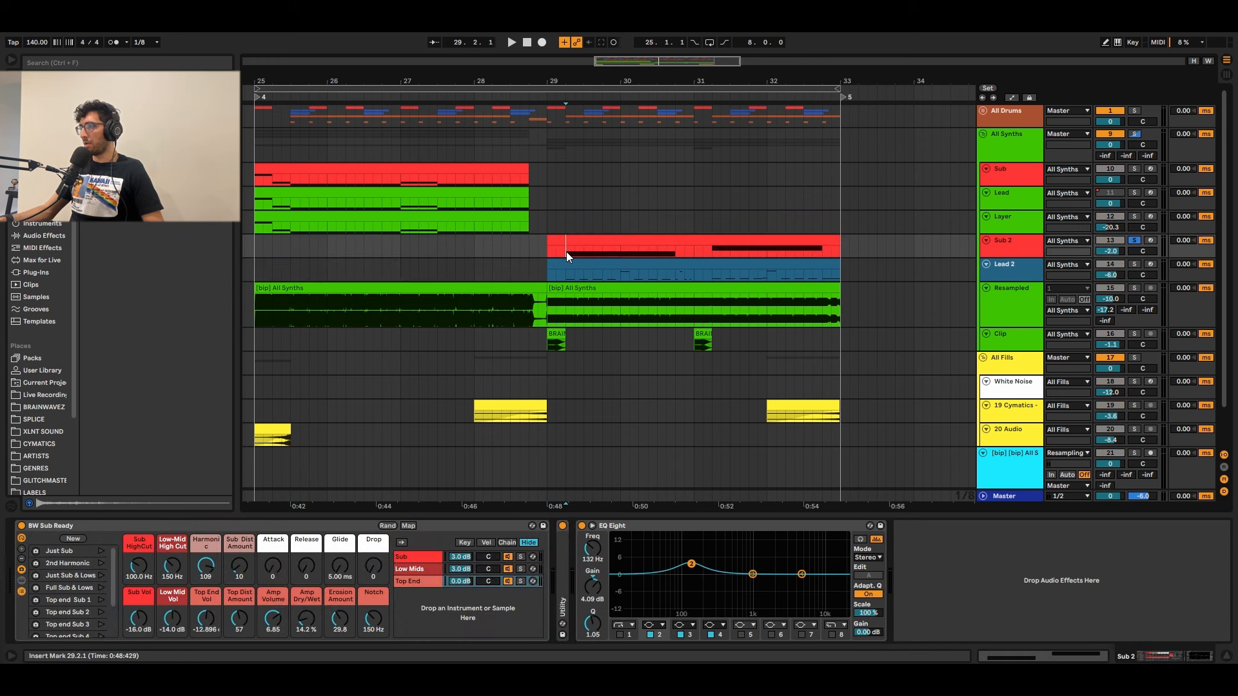
Step: Play the soloed Sub 2 track from 29.2.1 to hear the sub bass on its own, and stop playback
key("space")
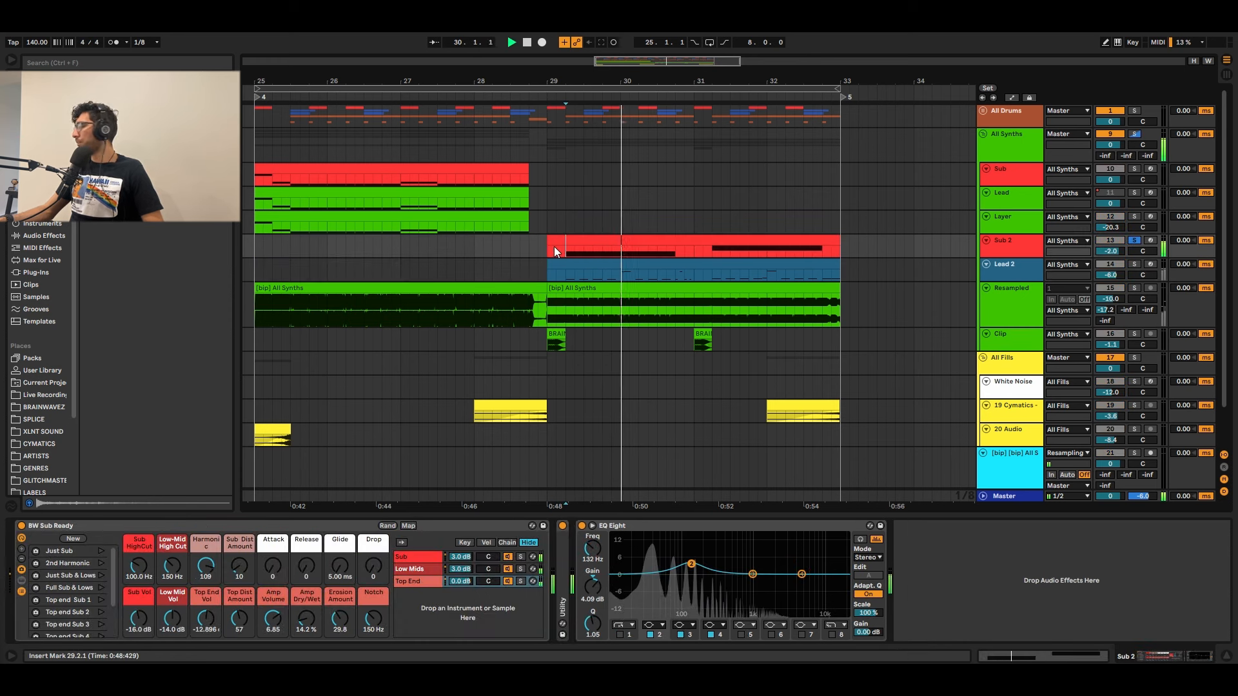
key("space")
key("space")
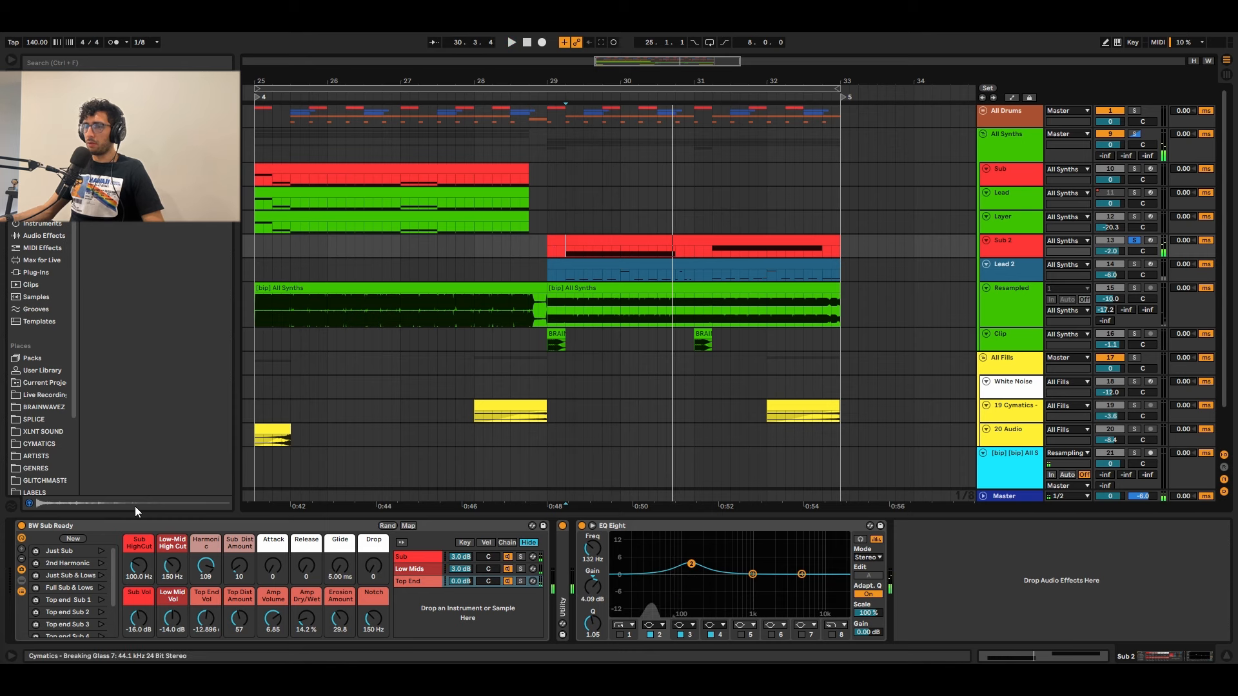
Step: Examine the Sub, Low Mids and Top End chains of the BW Sub Ready rack on the Sub 2 track
left_click(126, 525)
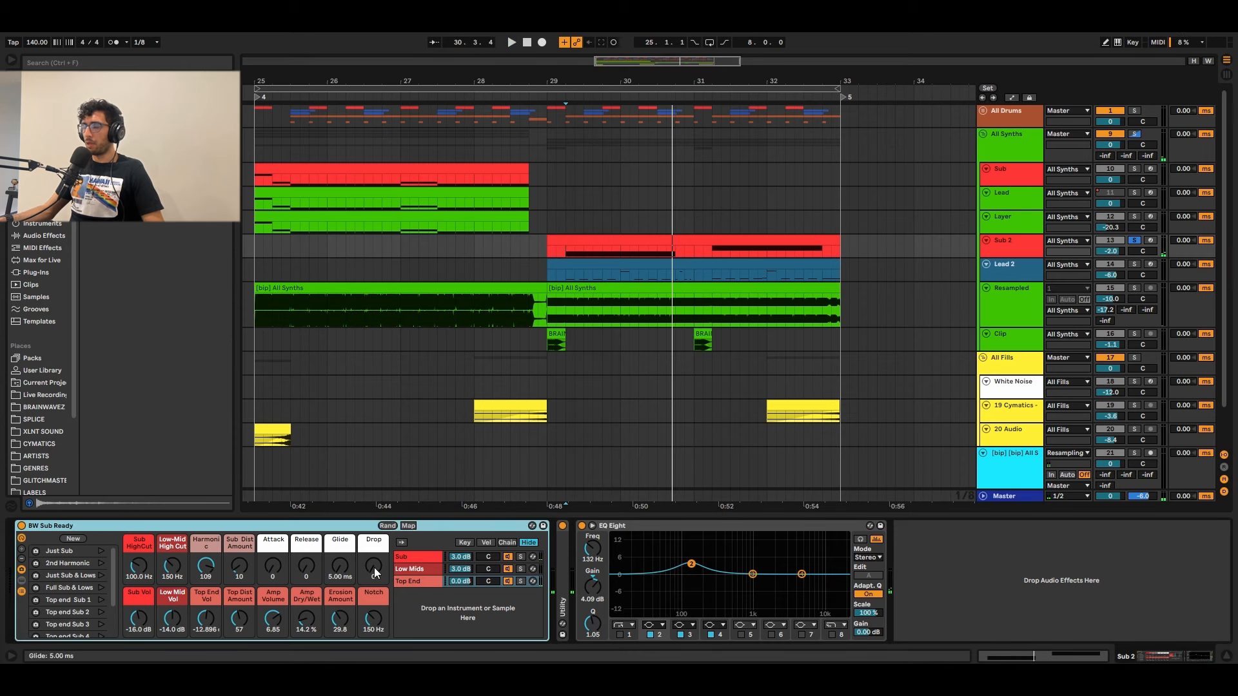
left_click(426, 572)
left_click(416, 582)
left_click(419, 559)
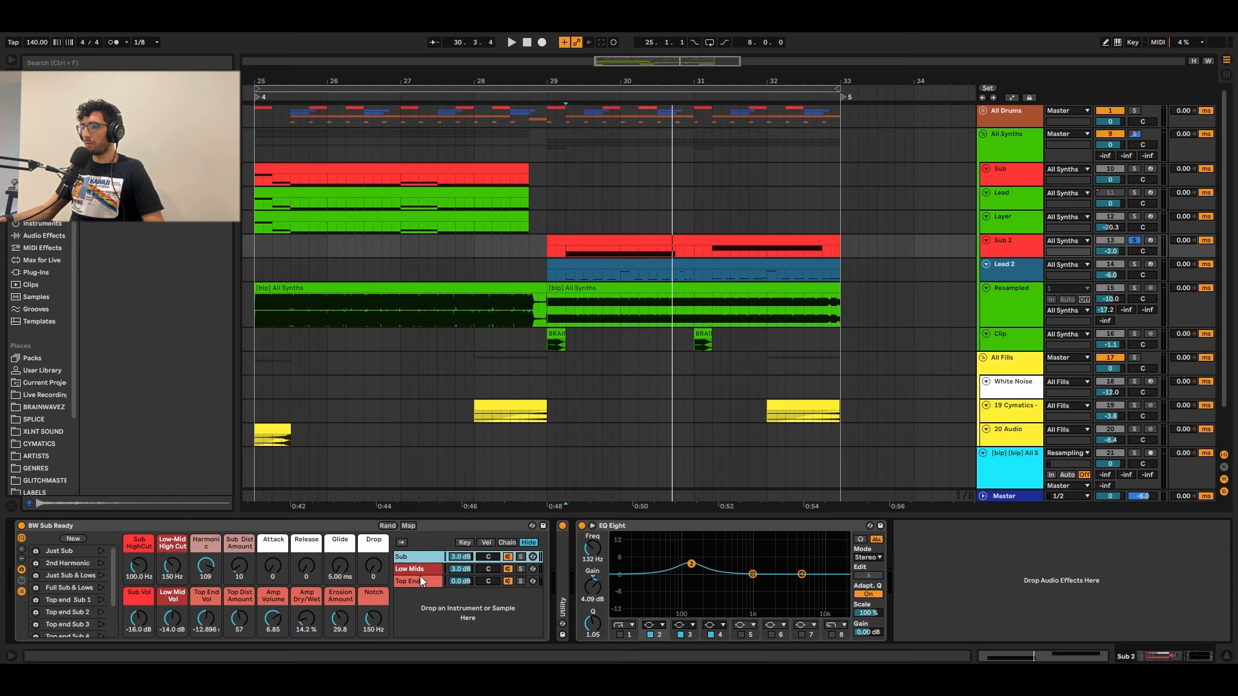
left_click(420, 581)
left_click(418, 559)
left_click(415, 571)
key("Down")
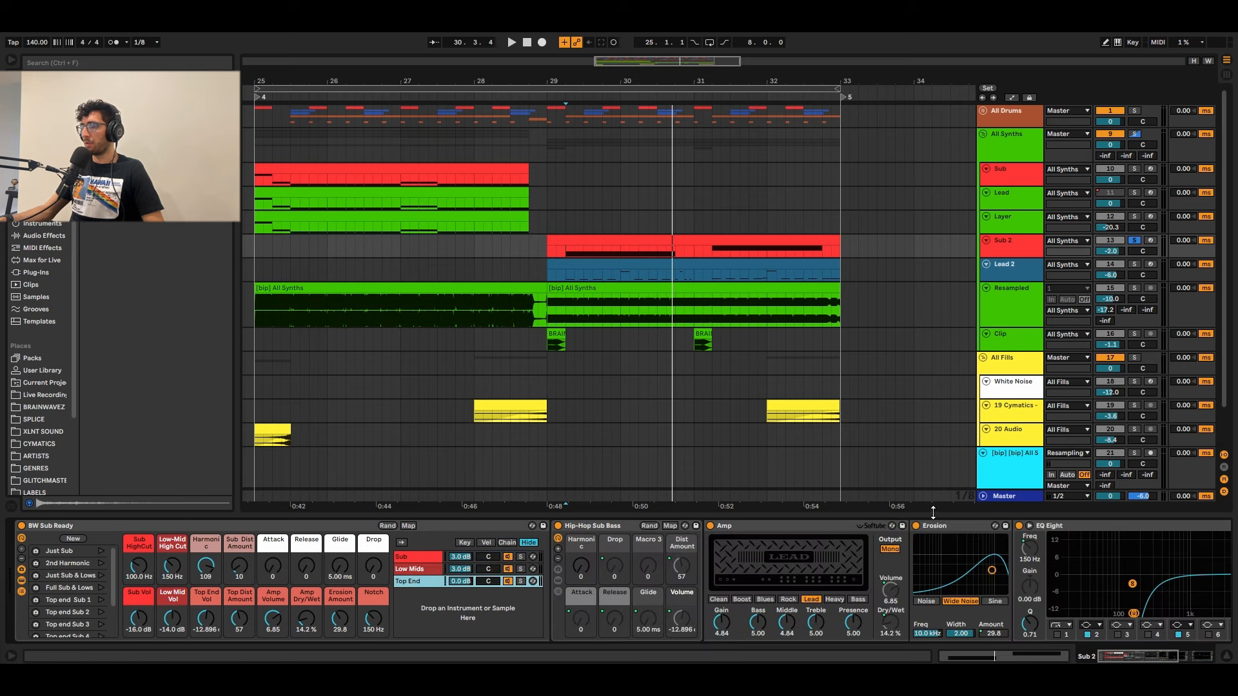
Step: Play the Sub 2 track from 29.2.1 and examine the D#0 and E0 notes in its MIDI clip
left_click(560, 250)
left_click(562, 249)
key("space")
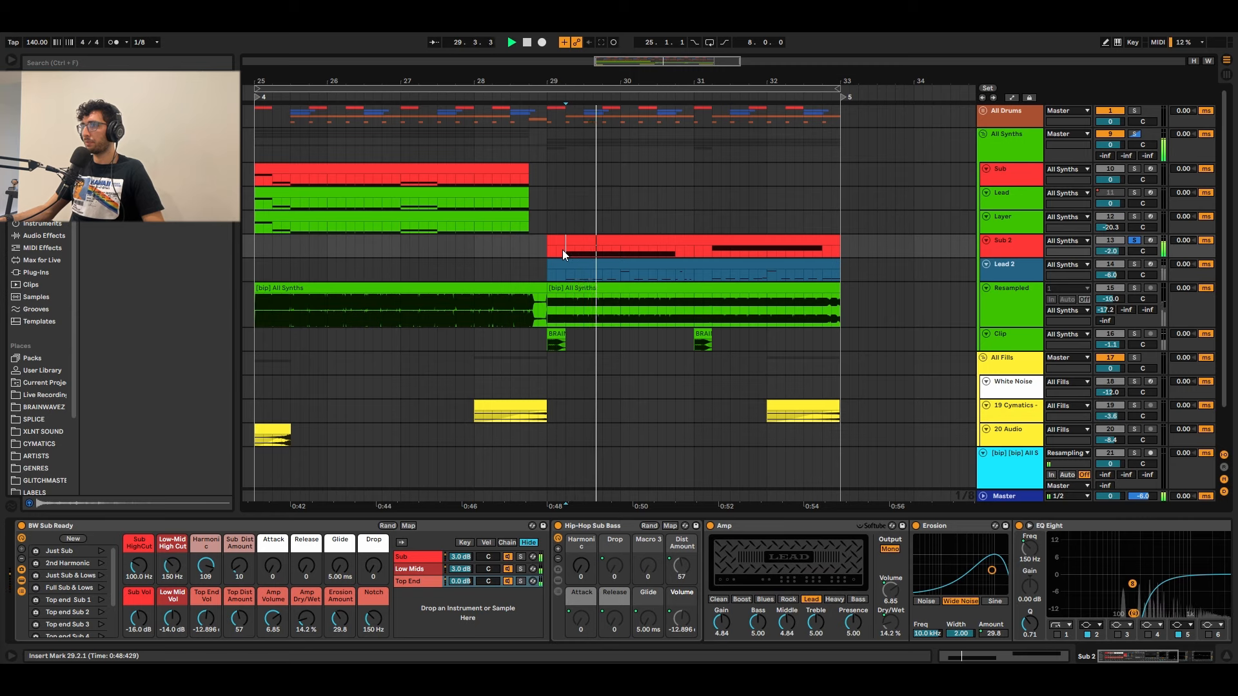
double_click(563, 250)
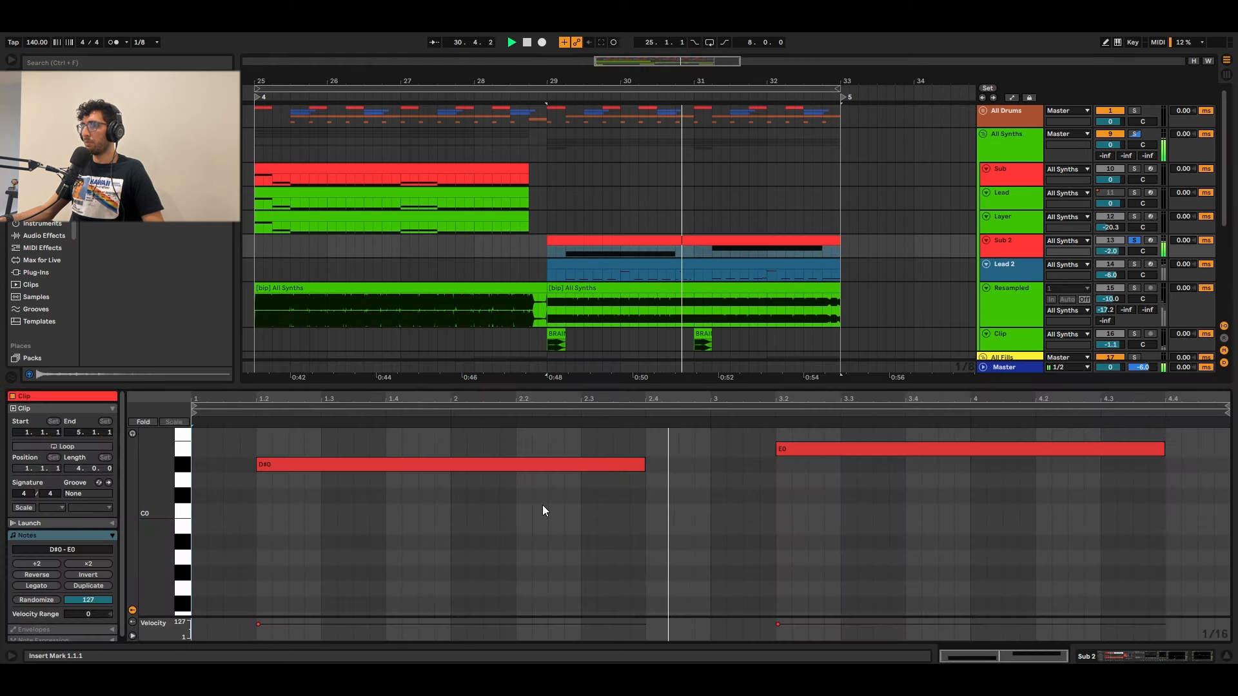
key("space")
left_click_drag(695, 494, 590, 465)
left_click(820, 452)
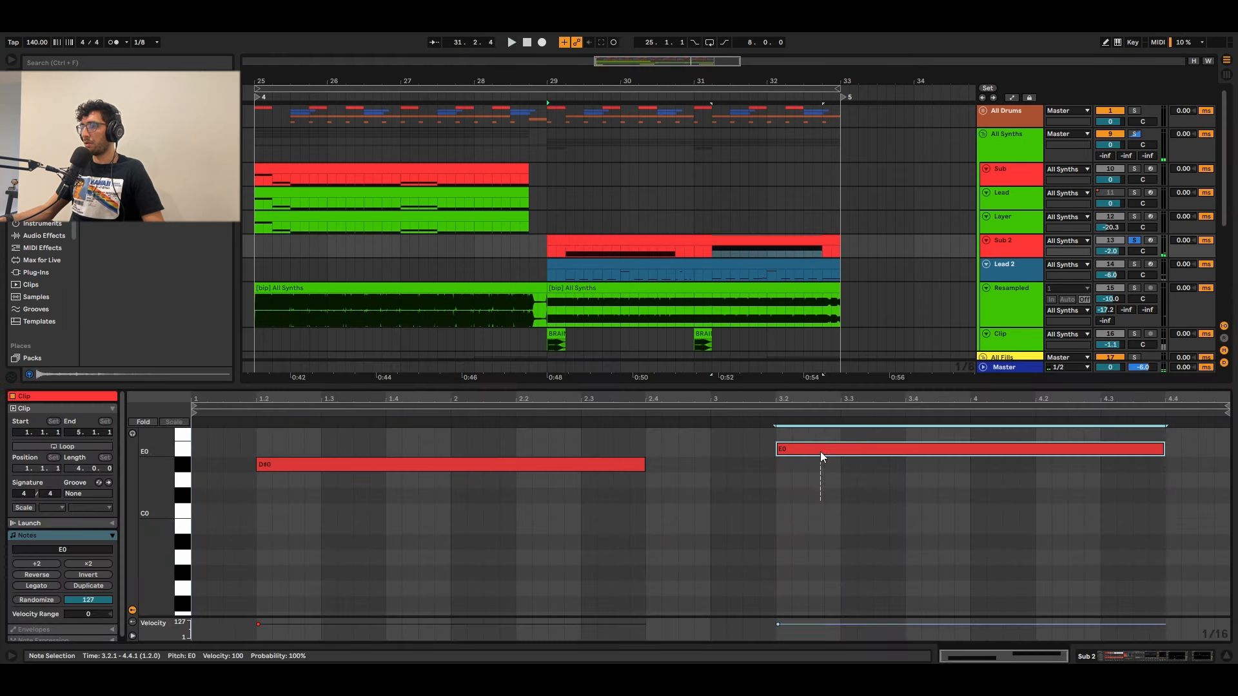
Step: Solo the Lead 2 track in place of Sub 2 and play it from 29.2.1
left_click(656, 266)
key("Tab")
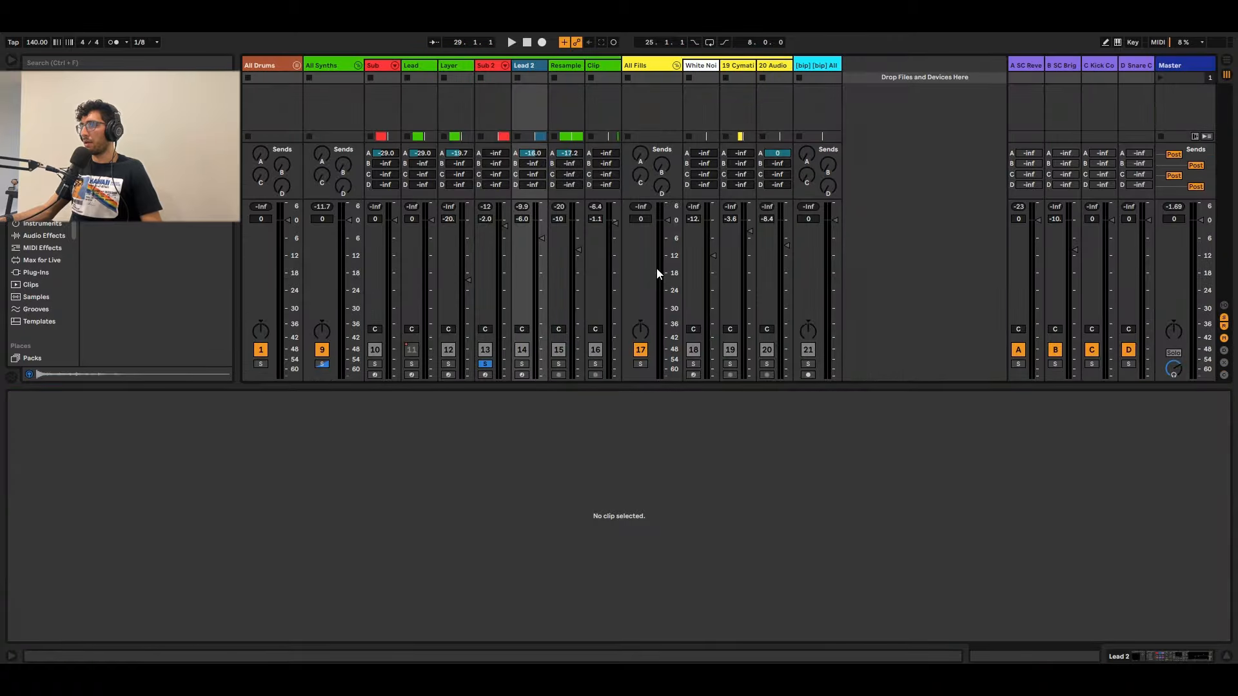
key("Tab")
left_click(559, 275)
left_click(563, 276)
key("space")
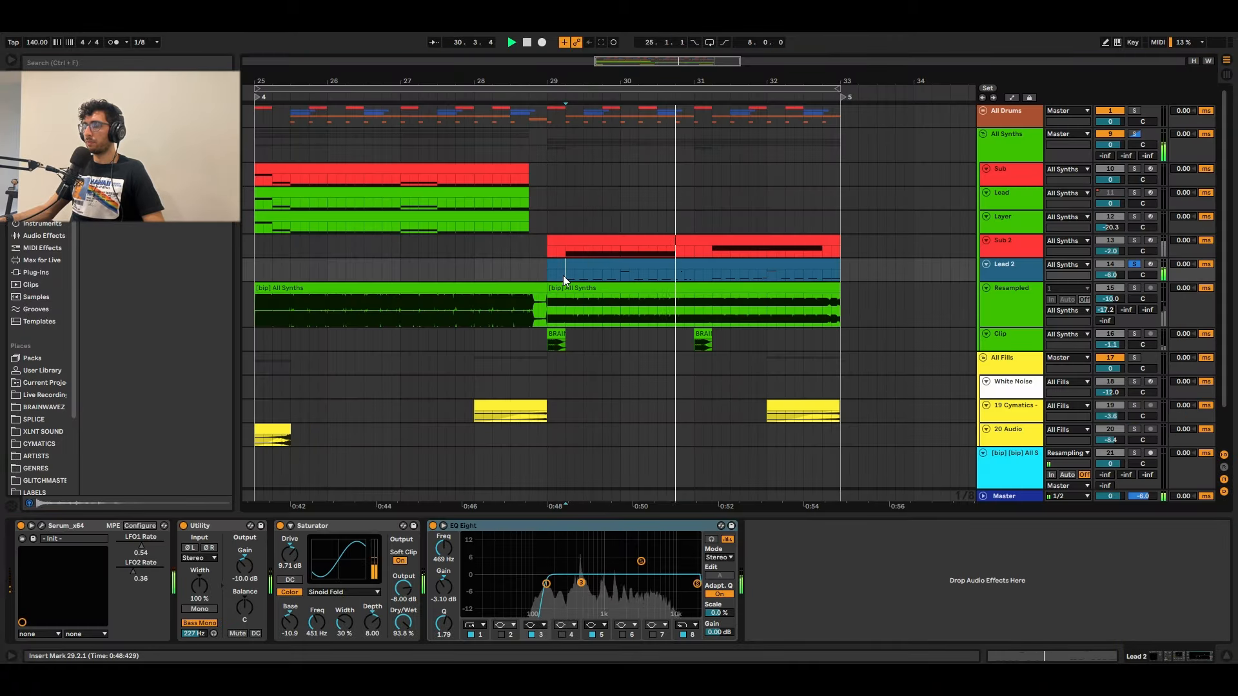
key("space")
Step: Enlarge the Lead 2 track and switch off its EQ Eight and Saturator effects
scroll(563, 276, "up", 1)
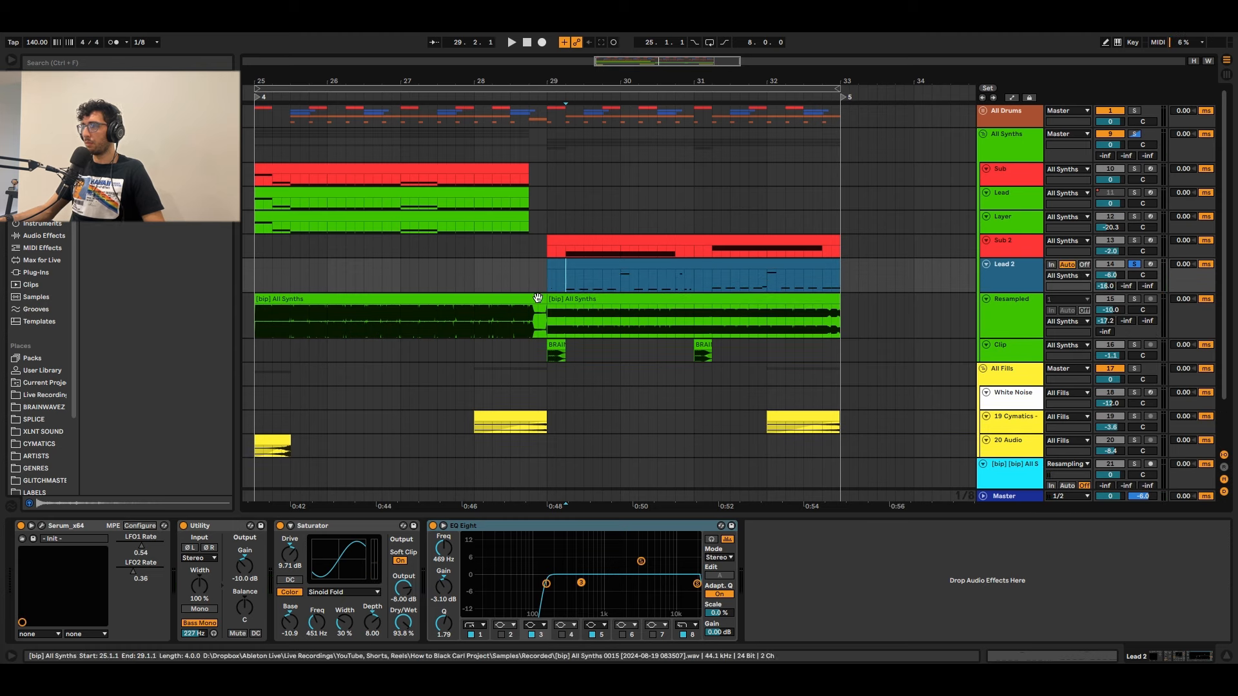
left_click(429, 527)
left_click(431, 527)
left_click(280, 525)
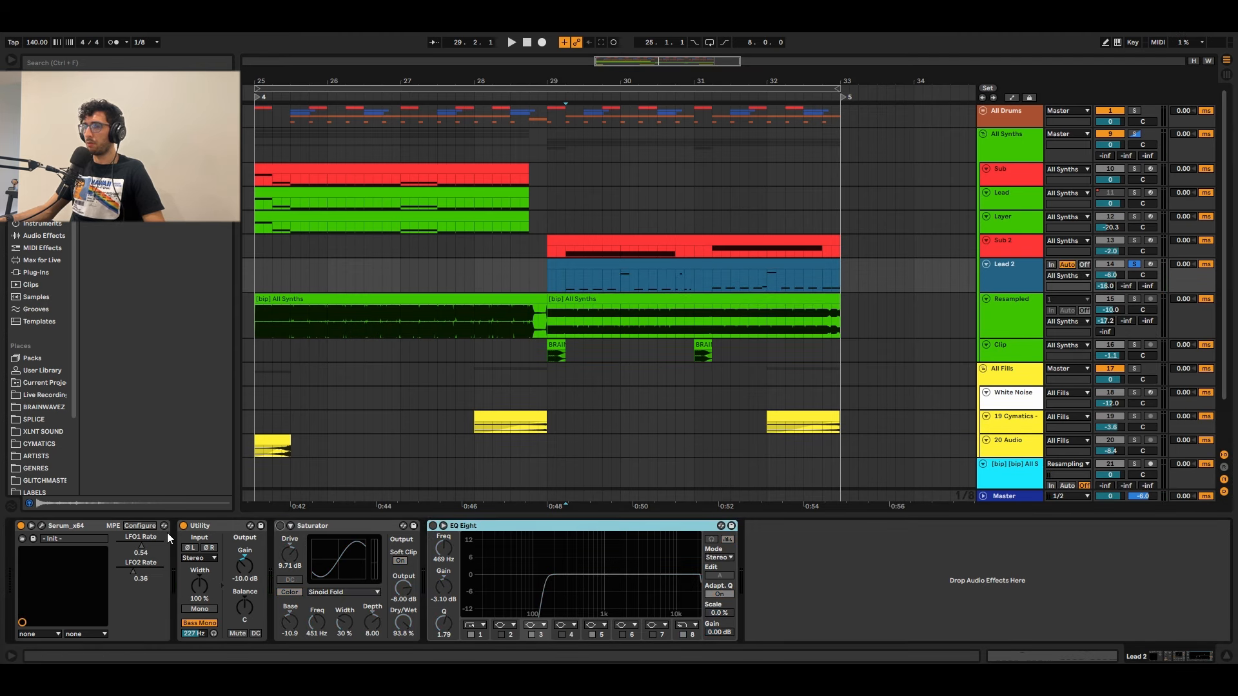
left_click(183, 526)
Step: Open Serum on Lead 2, examine OSC A's FM warp and LFO 1's level modulation, and play the lead
left_click(141, 524)
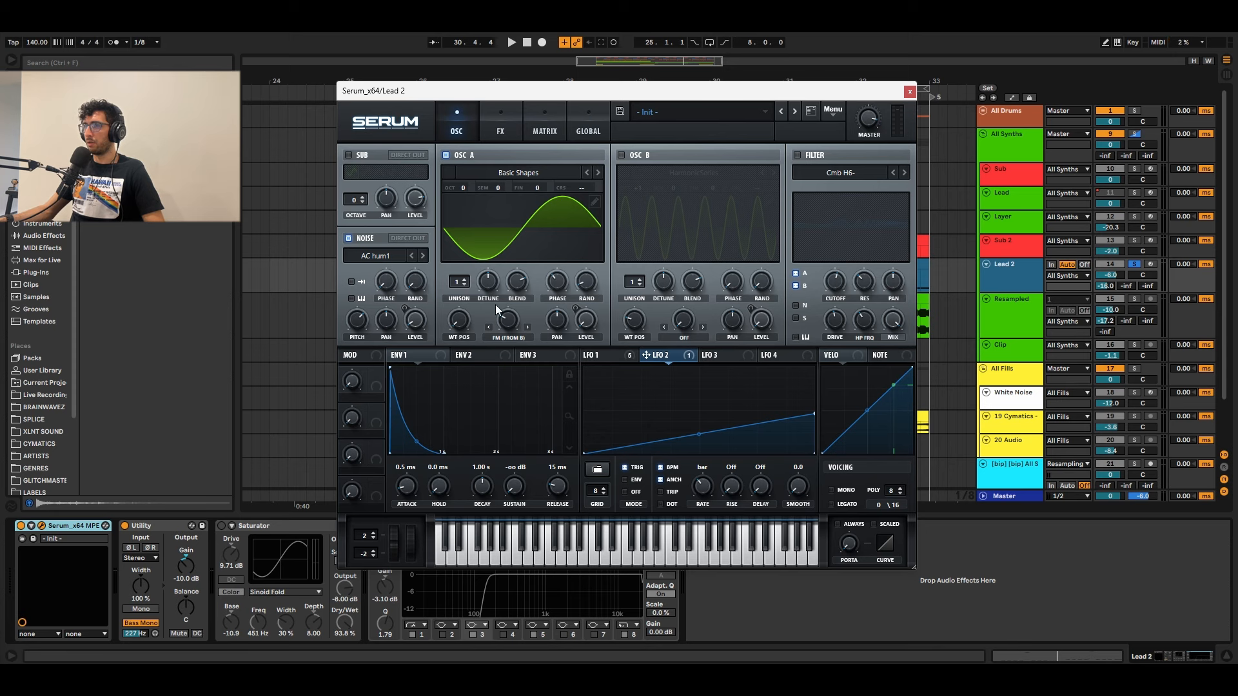
mouse_move(507, 324)
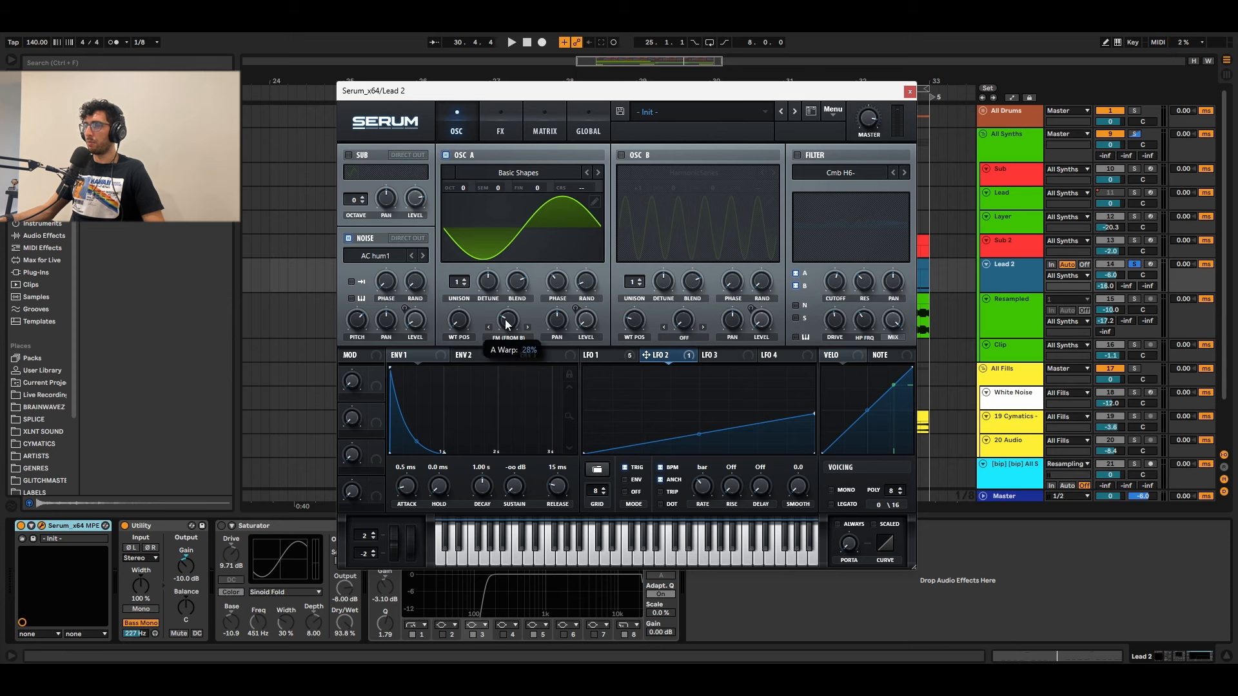
left_click(599, 353)
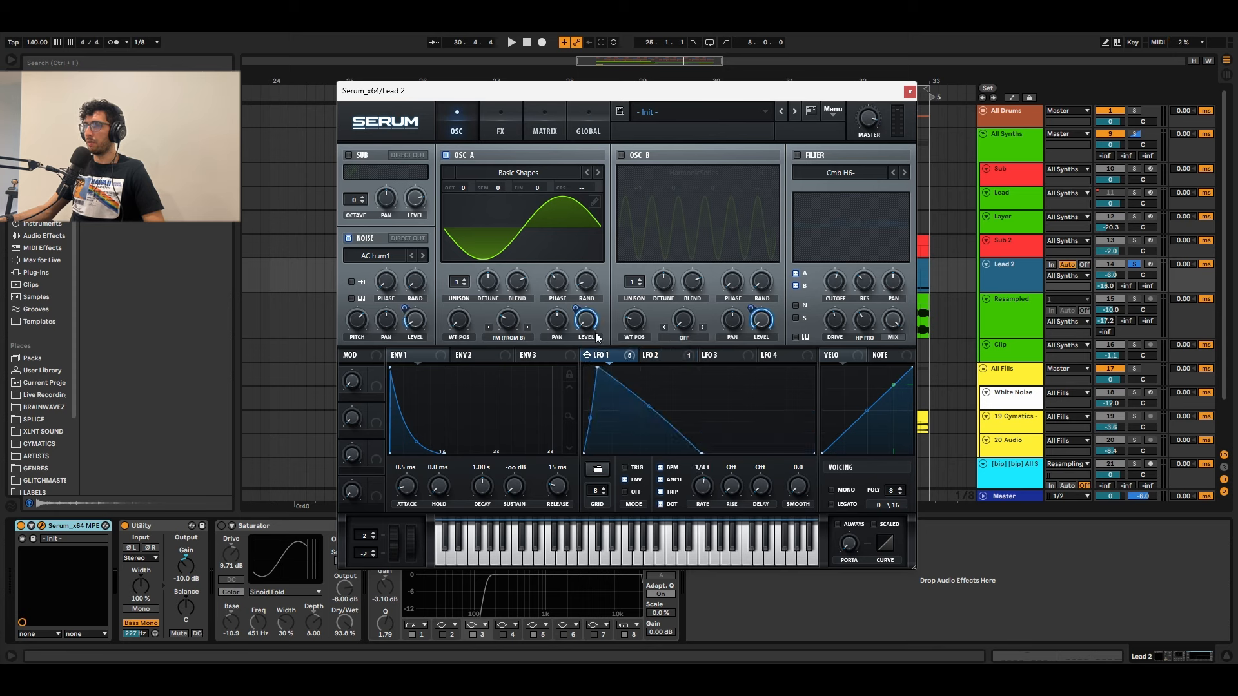
mouse_move(594, 323)
mouse_move(628, 474)
key("space")
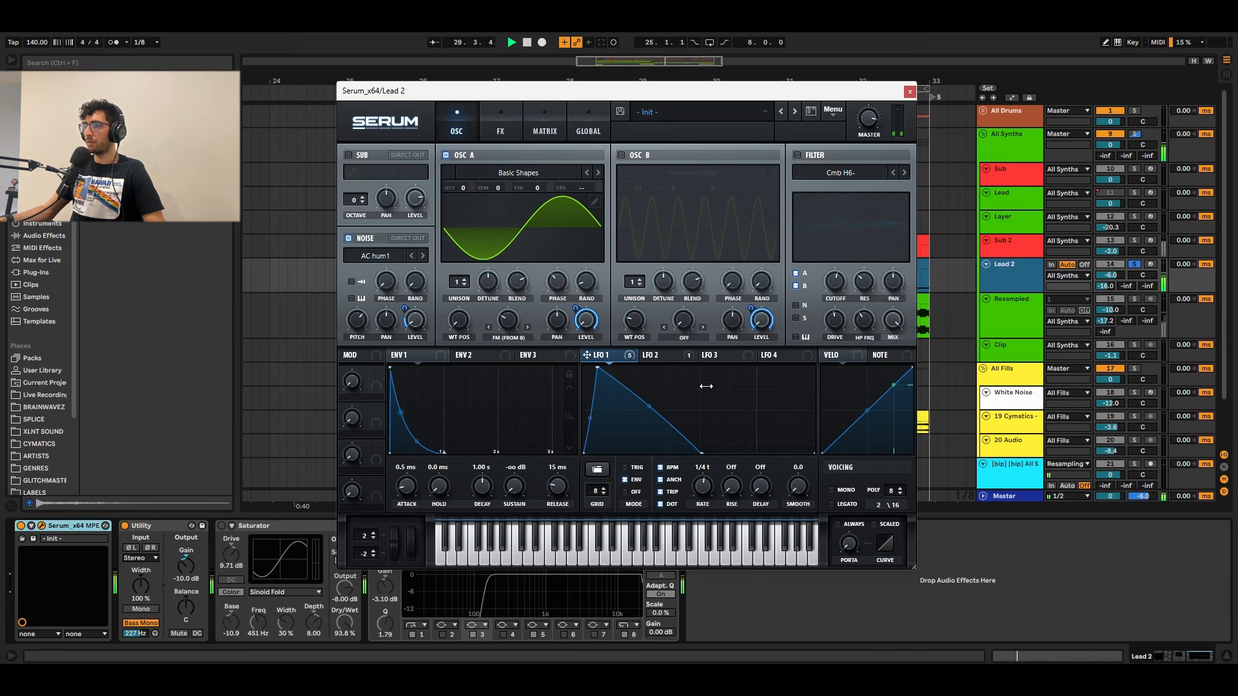
key("space")
Step: Examine Serum's ENV 1, play the lead, and check the AC hum1 noise source's category and level modulation
left_click(410, 356)
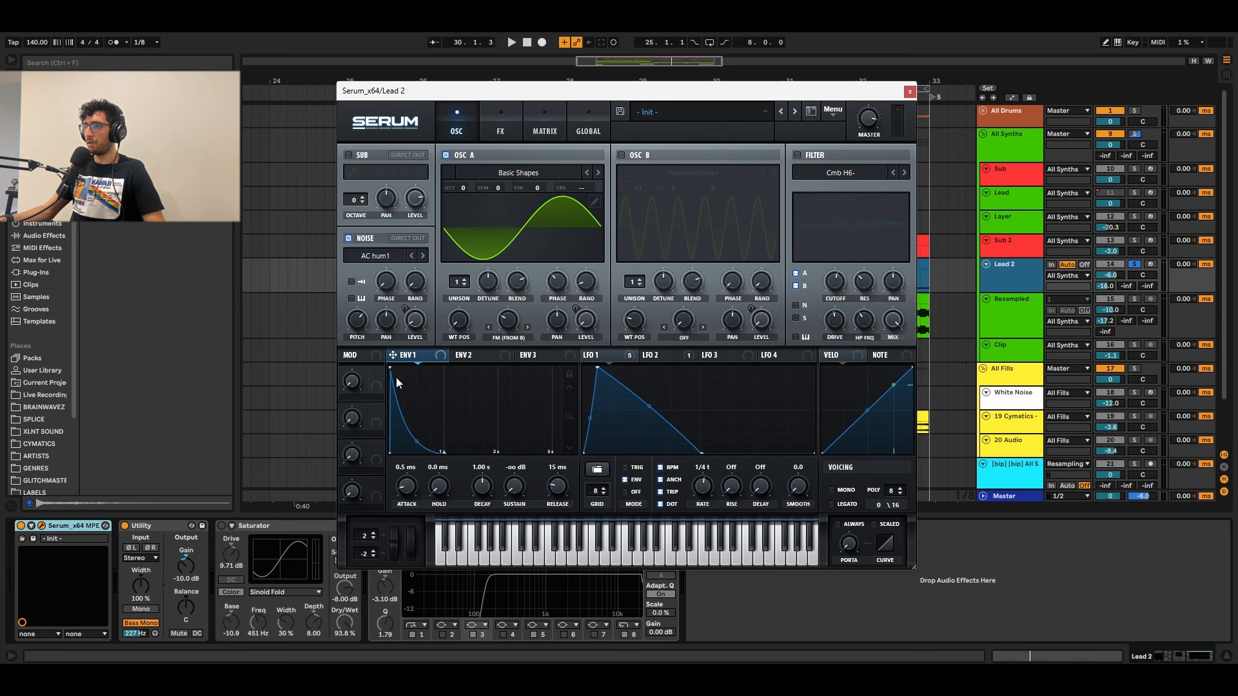
key("space")
key("space")
left_click(378, 256)
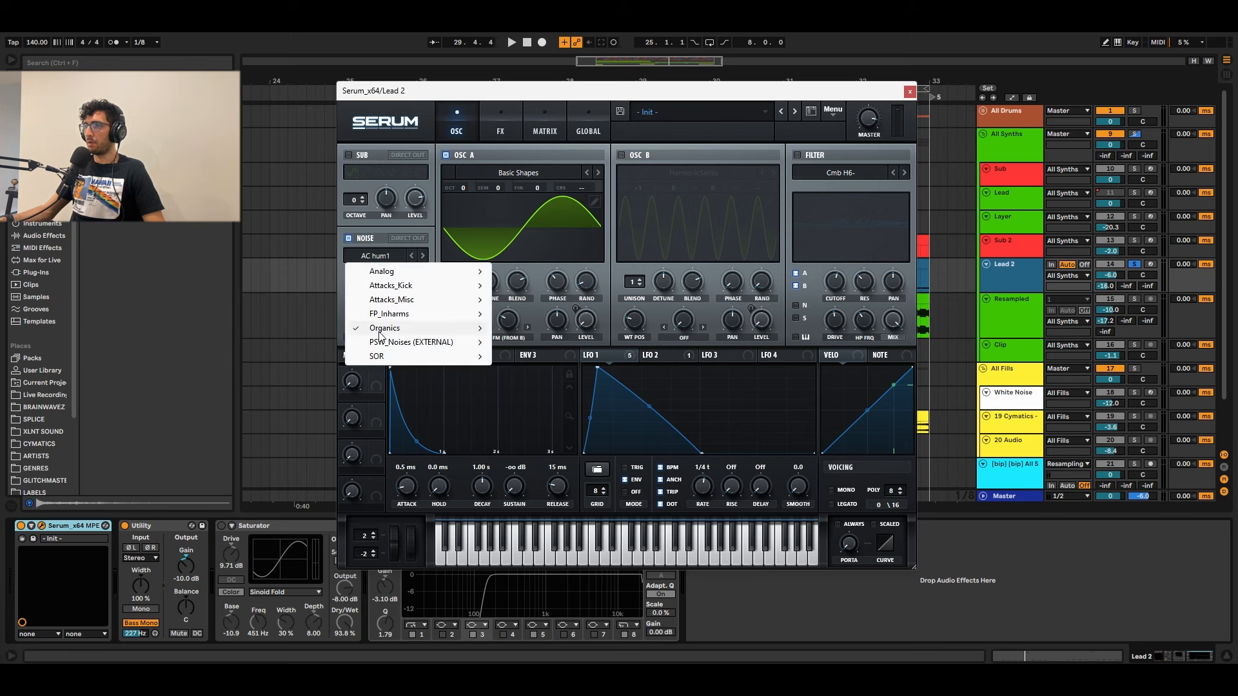
left_click(587, 444)
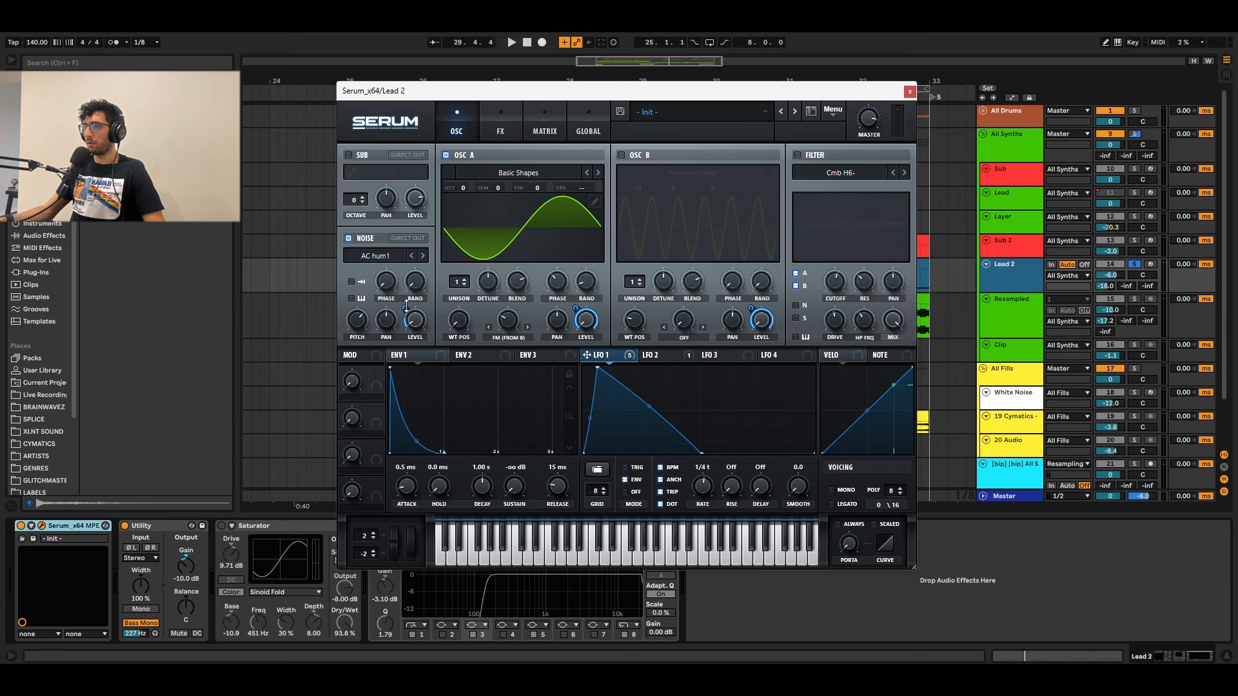
mouse_move(406, 307)
Step: Enable Serum's OSC B and the sub oscillator one after the other, playing the lead after each
left_click(620, 155)
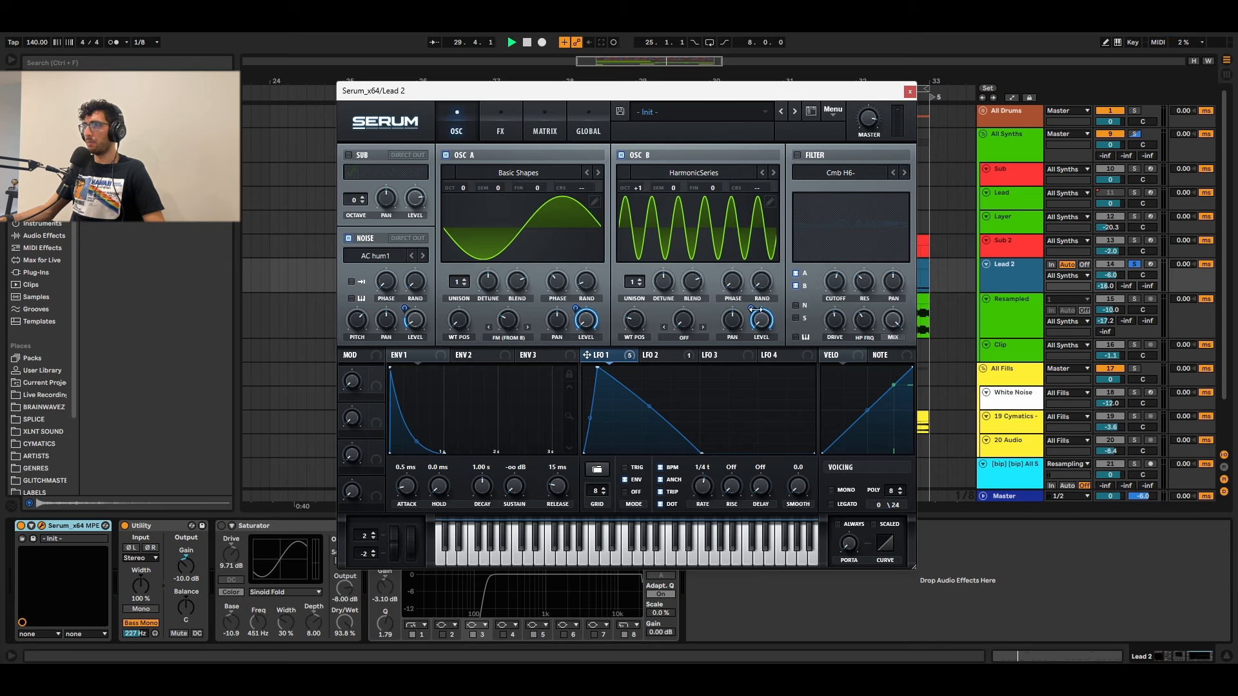
key("space")
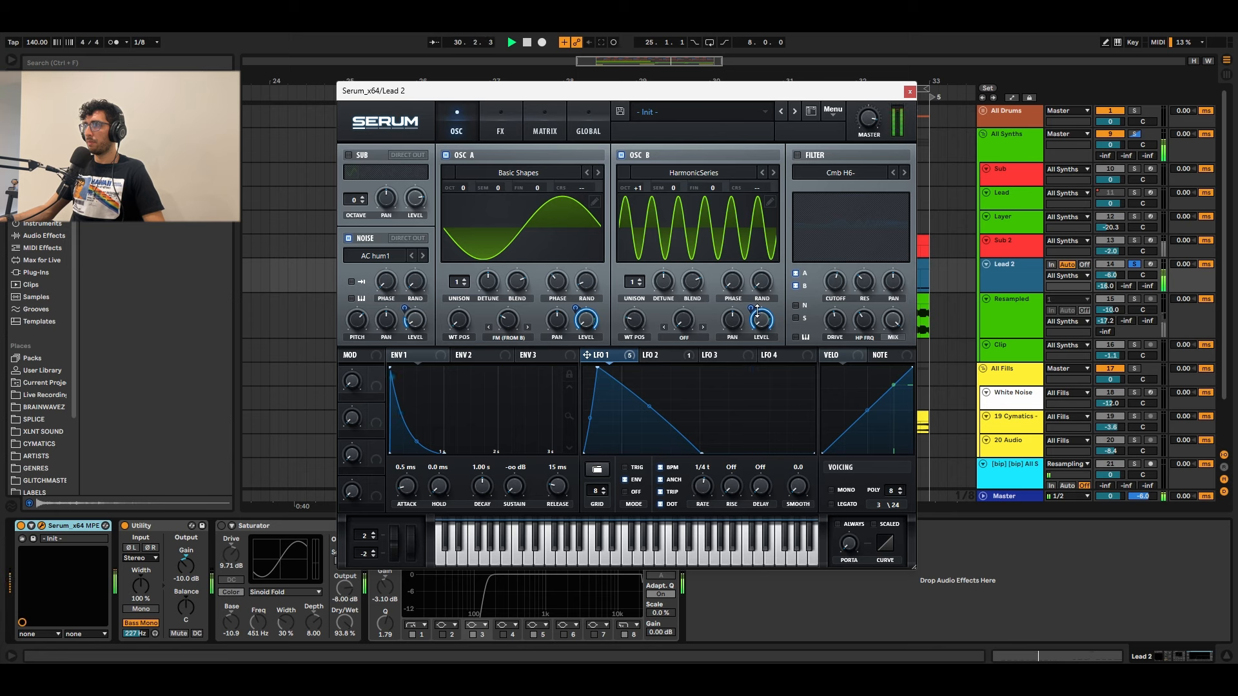
key("space")
left_click(349, 155)
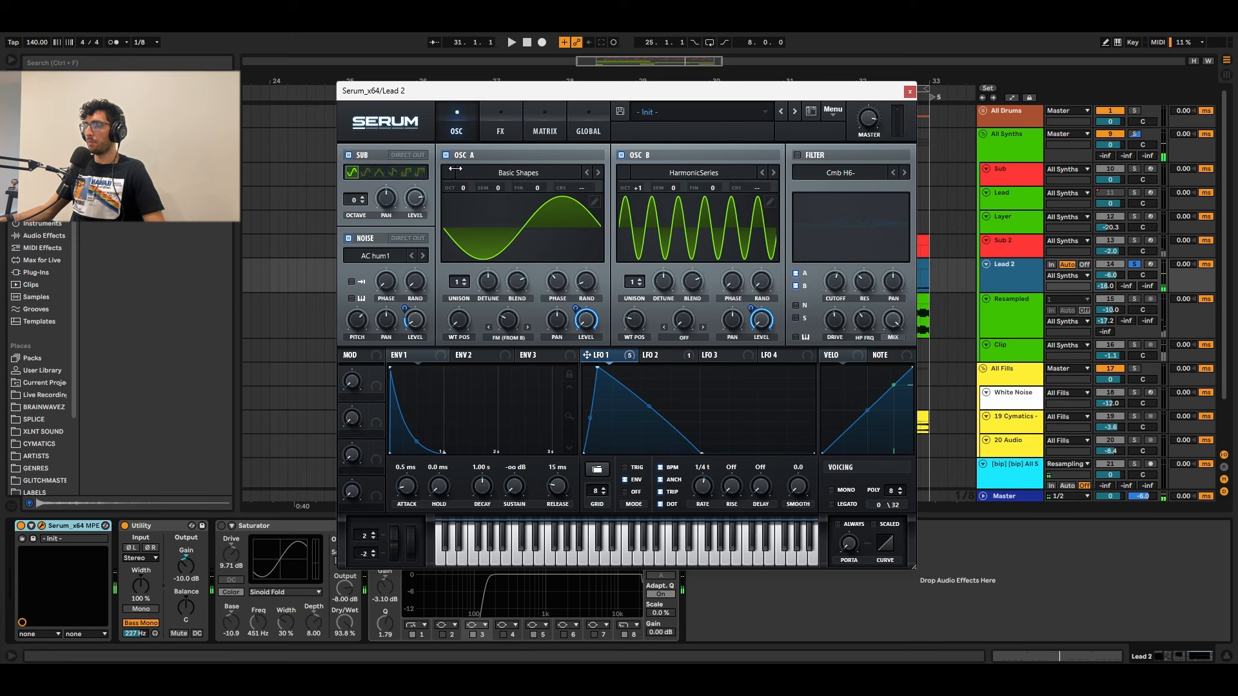
key("space")
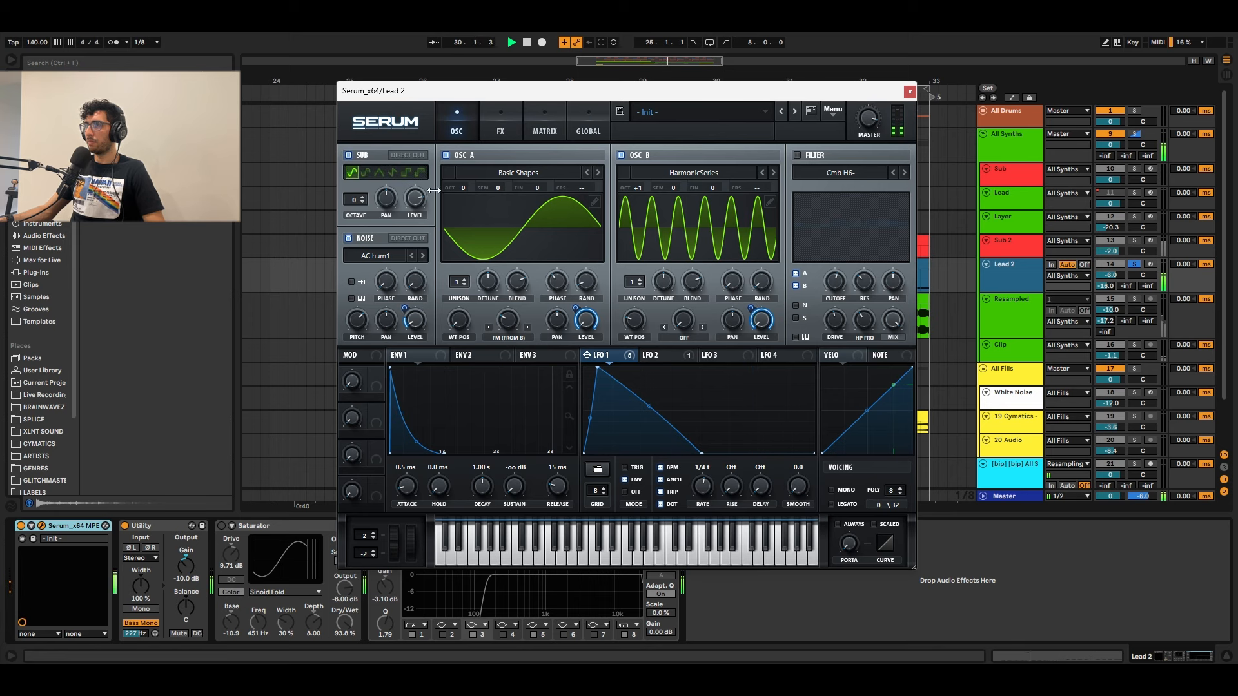
key("space")
Step: Enable Serum's Hyper/Dimension and Tube Distortion effects in turn, playing the lead after each
left_click(501, 125)
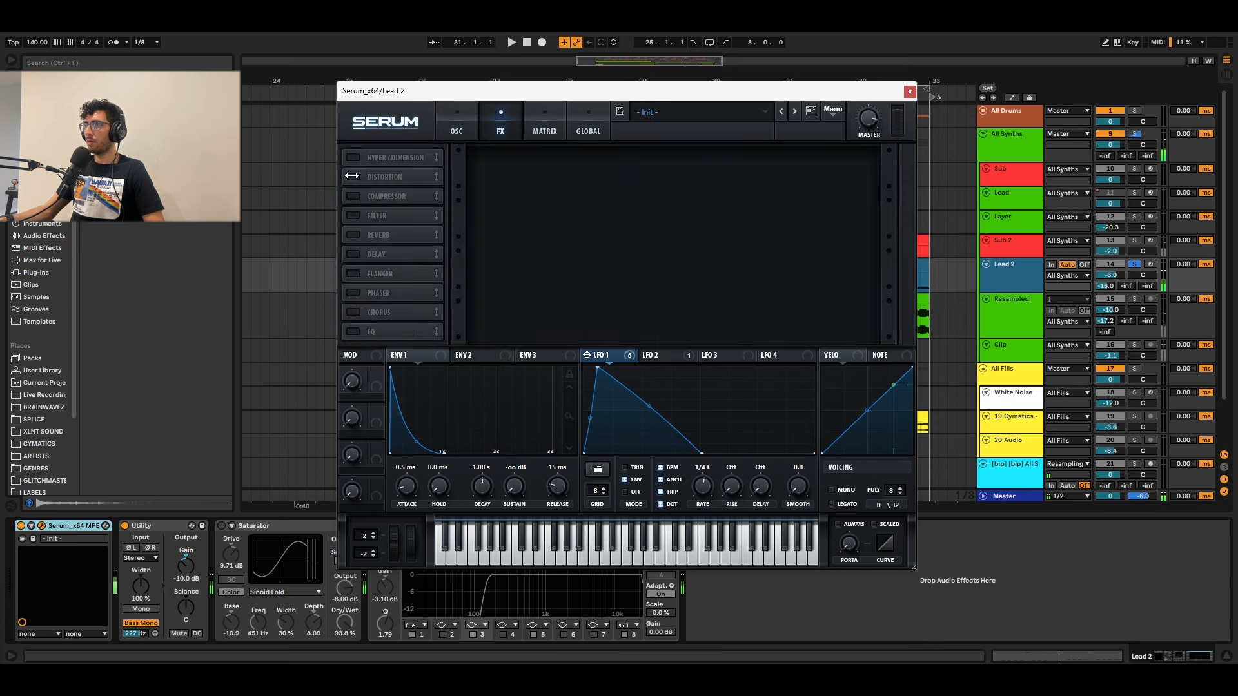
left_click(353, 157)
key("space")
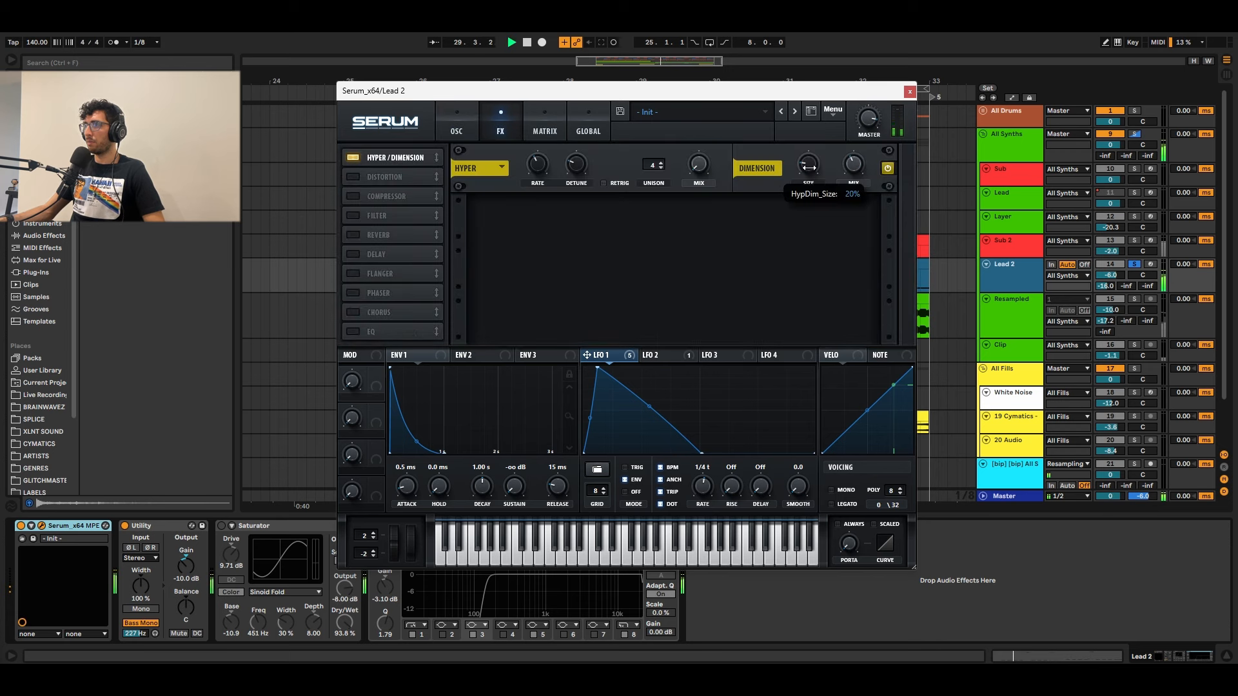
key("space")
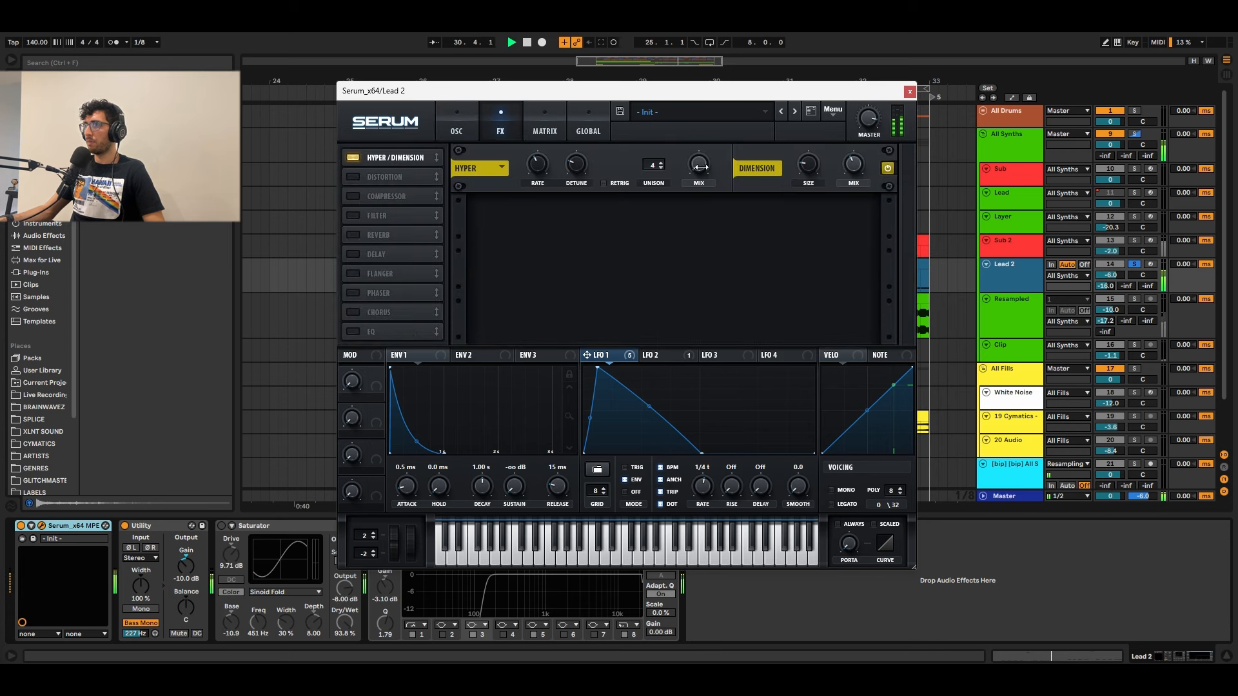
left_click(353, 176)
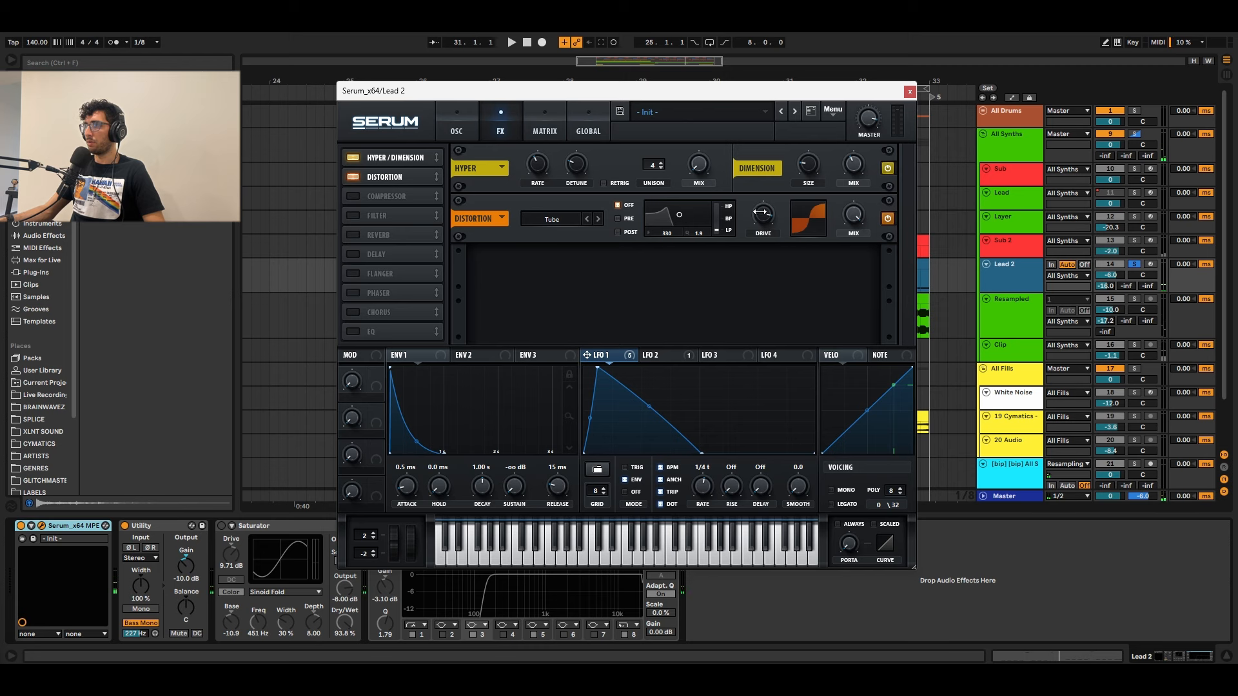
mouse_move(761, 212)
key("space")
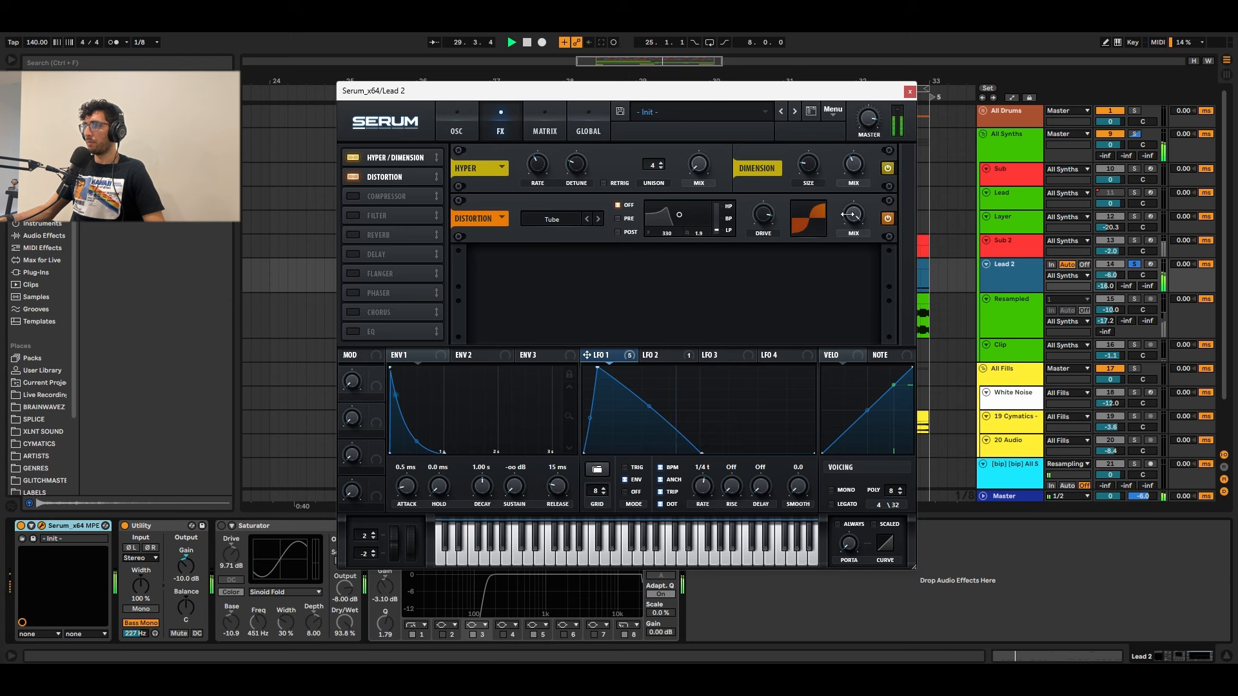
Step: Enable Serum's multiband Compressor and MG Low 6 Filter effects in turn, playing the lead after each
left_click(354, 198)
key("space")
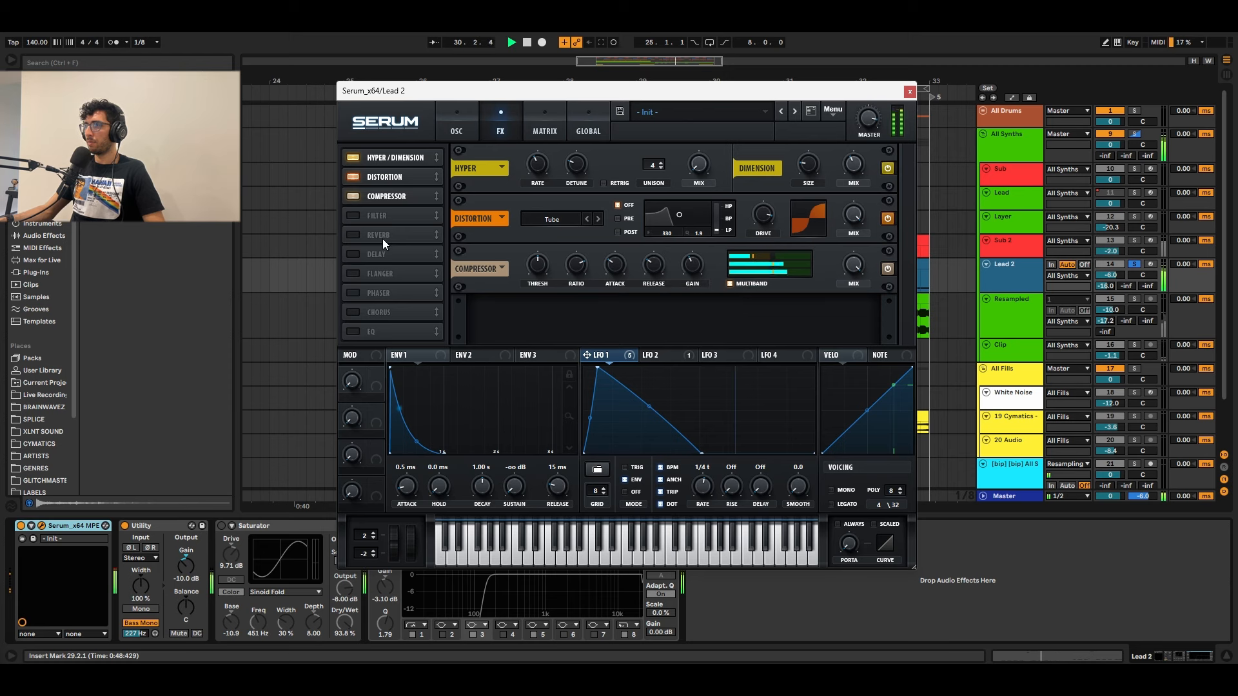
key("space")
left_click(352, 215)
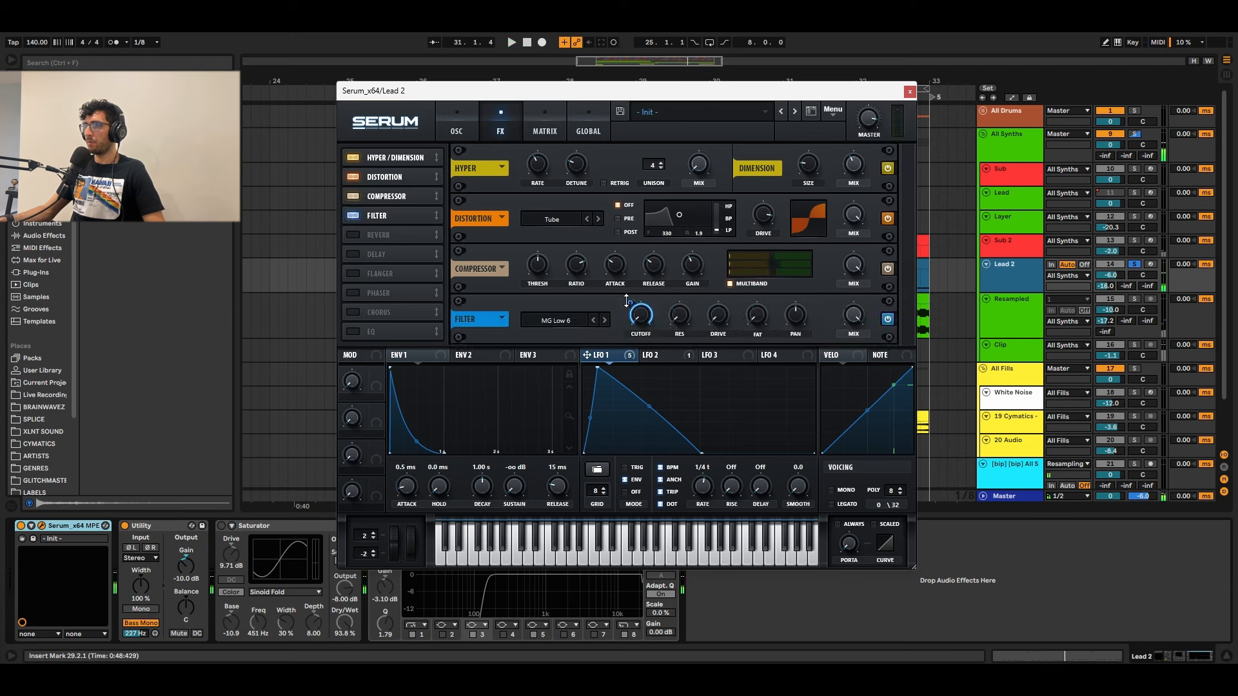
key("space")
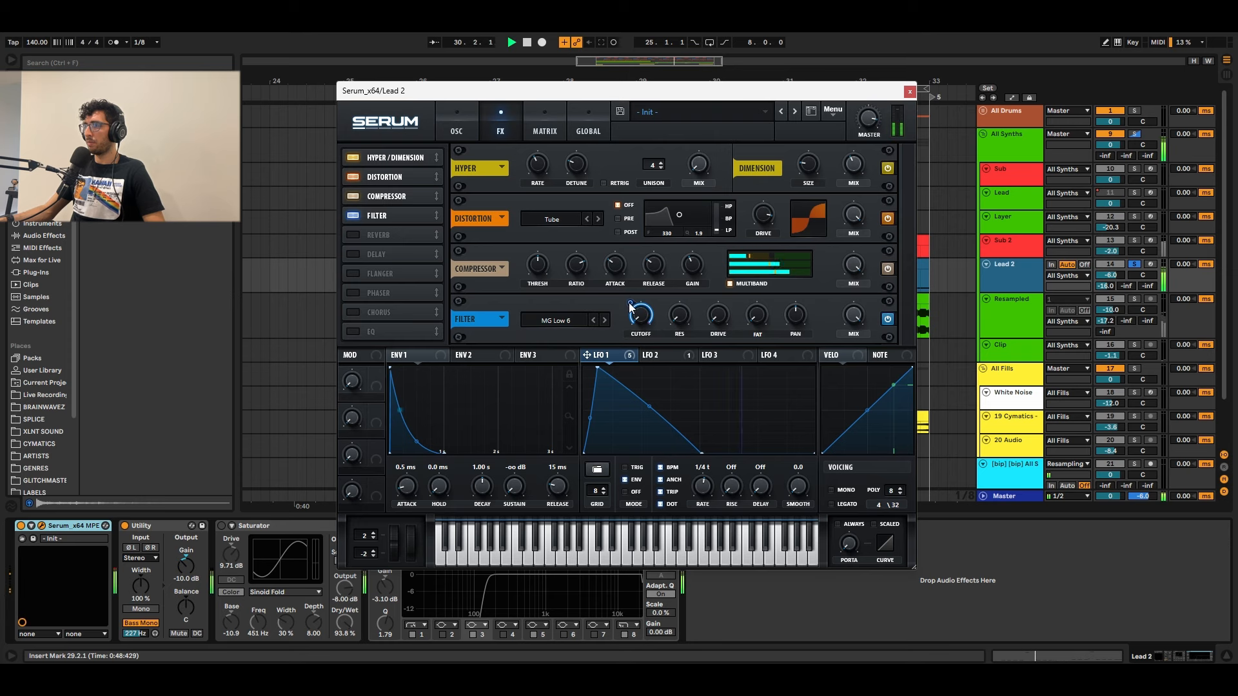
key("space")
Step: Enable Serum's Reverb effect, bring its settings into view, and play the lead
left_click(353, 235)
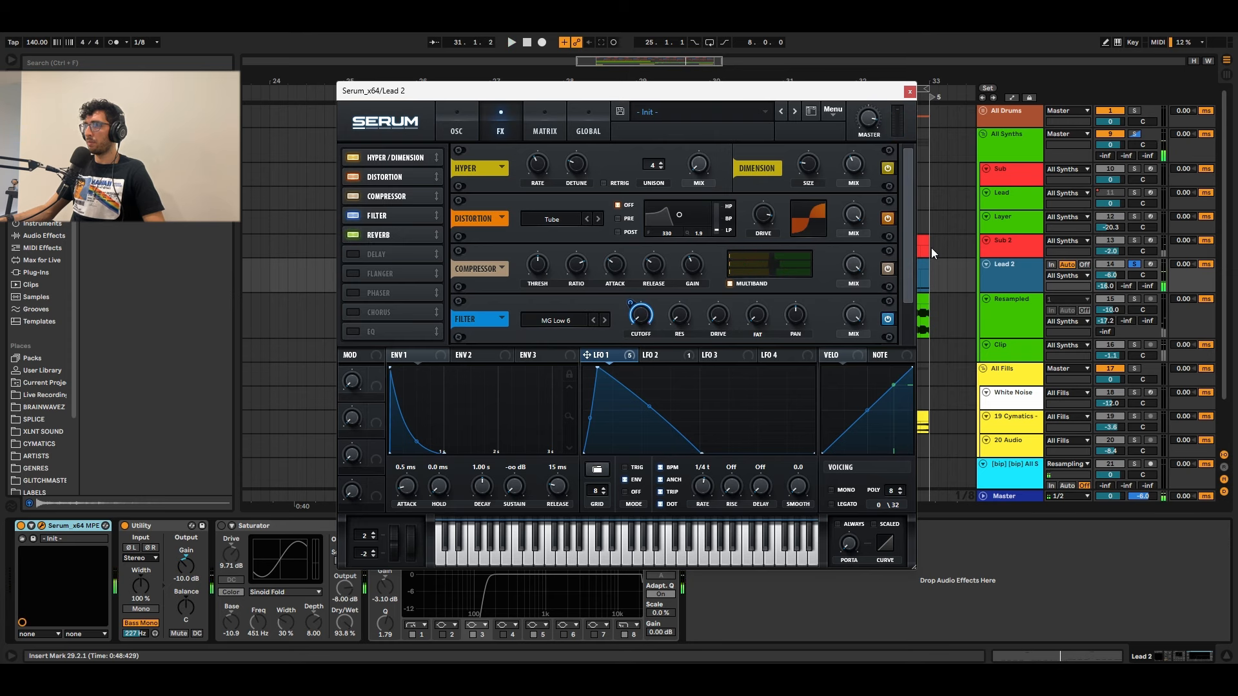
scroll(897, 271, "down", 2)
key("space")
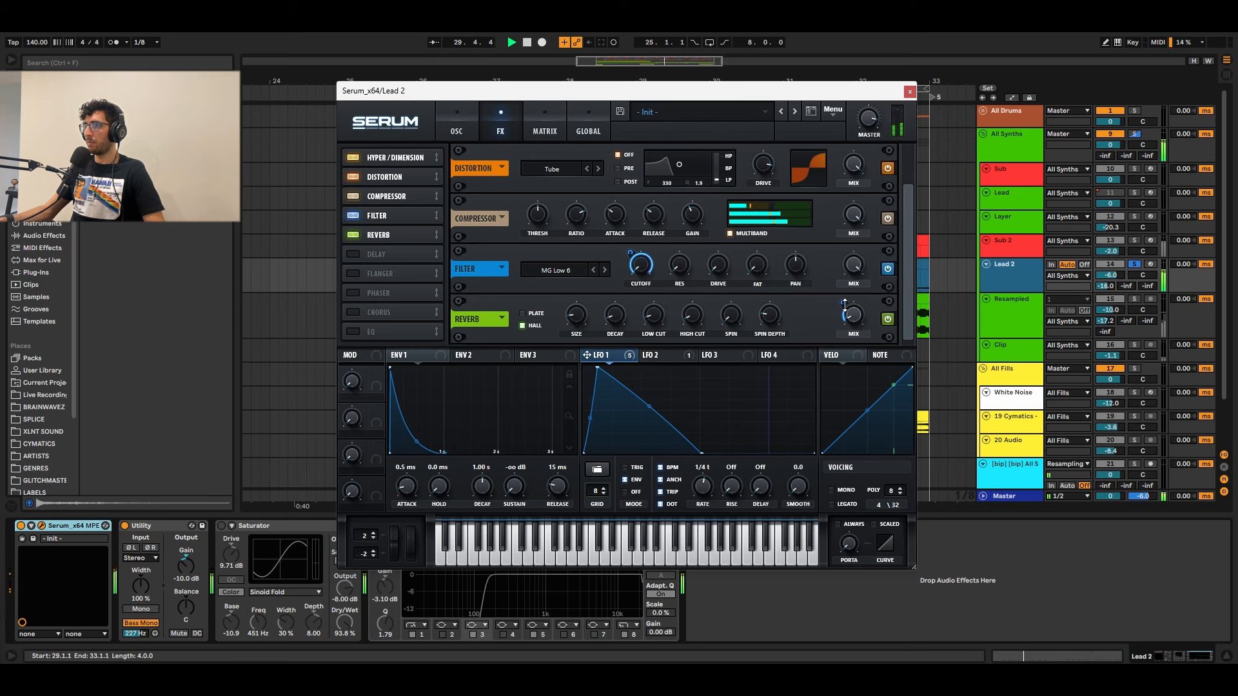
Step: Remove all of LFO 2's destinations, modulate the Reverb mix with LFO 1 instead, and play the lead
left_click(667, 355)
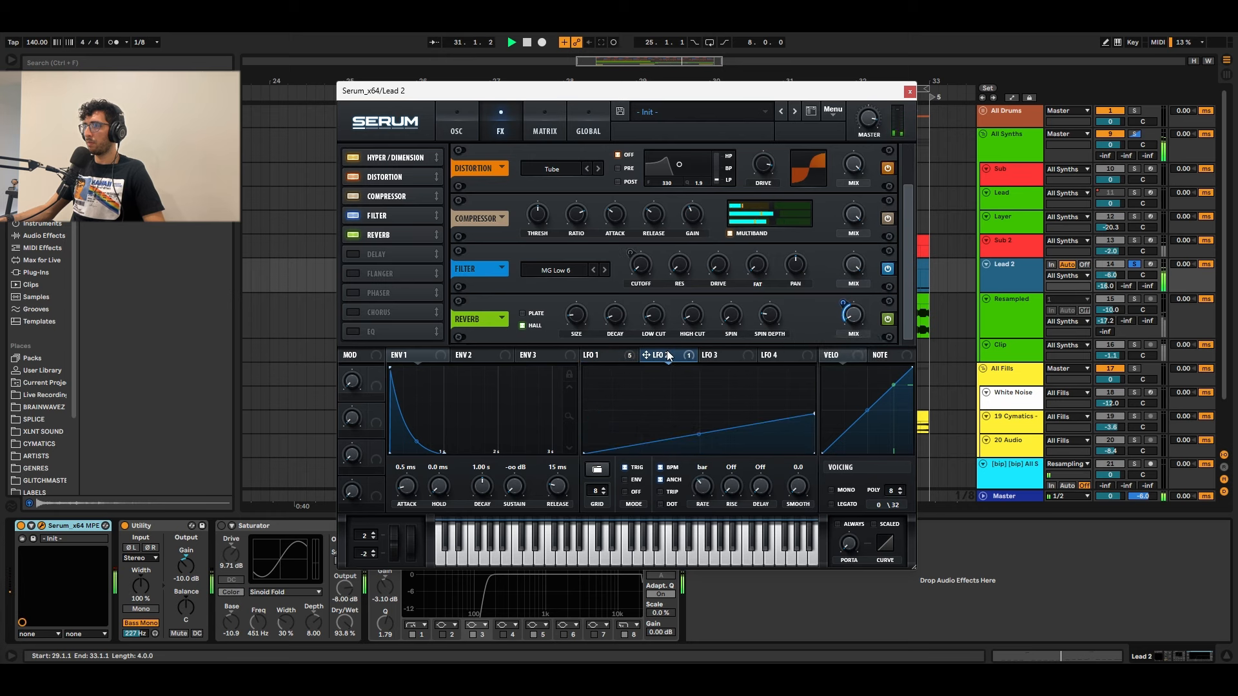
right_click(662, 353)
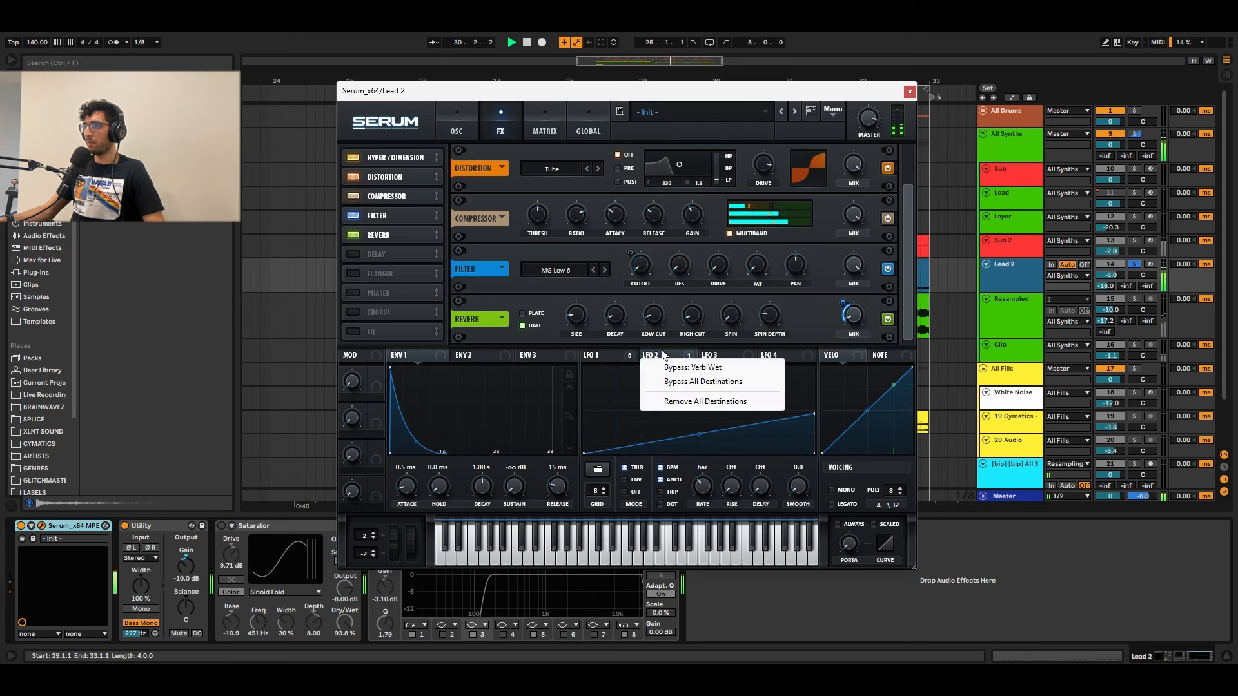
left_click(705, 402)
key("space")
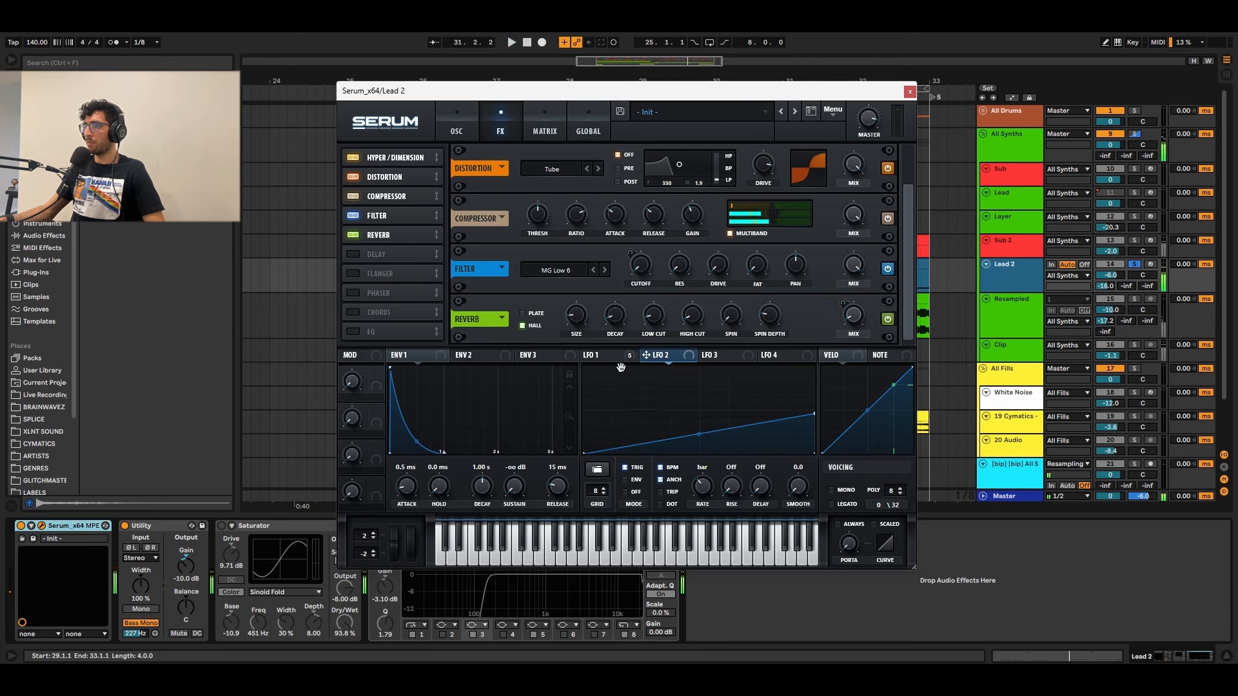
left_click(616, 356)
key("space")
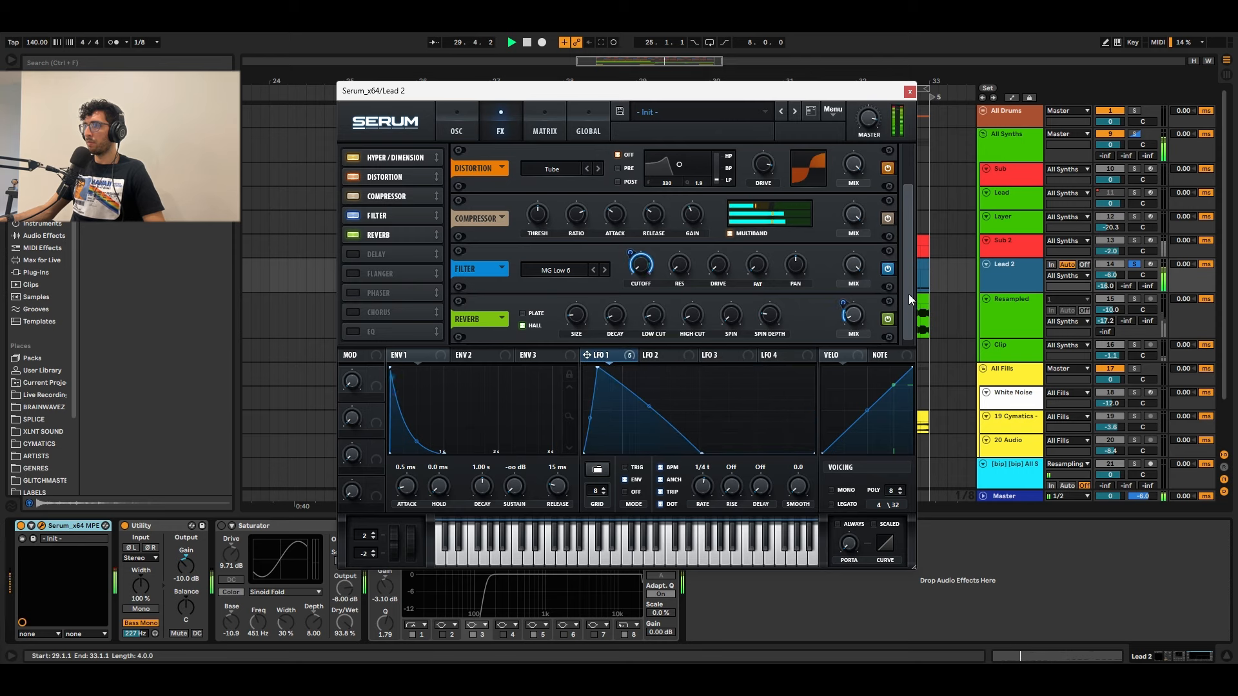
Step: Close Serum, enable the Saturator on the Lead 2 track, and play the lead from bar 29
left_click(910, 91)
left_click(800, 297)
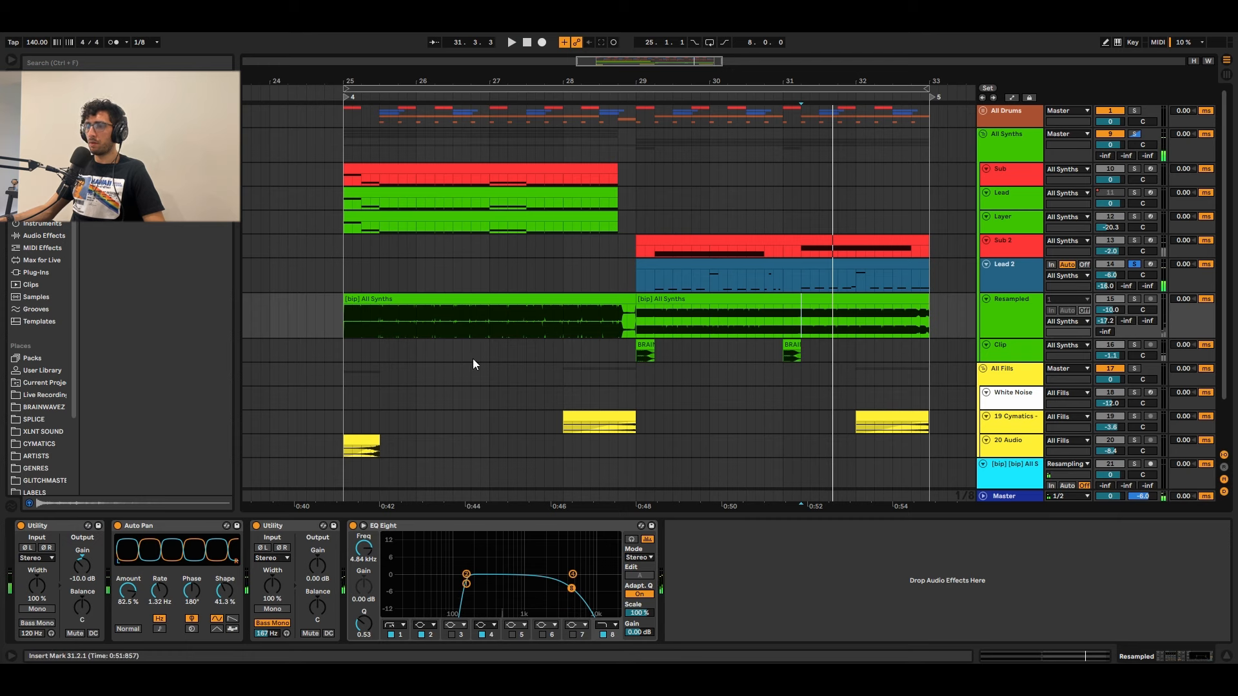
left_click(624, 266)
left_click(658, 265)
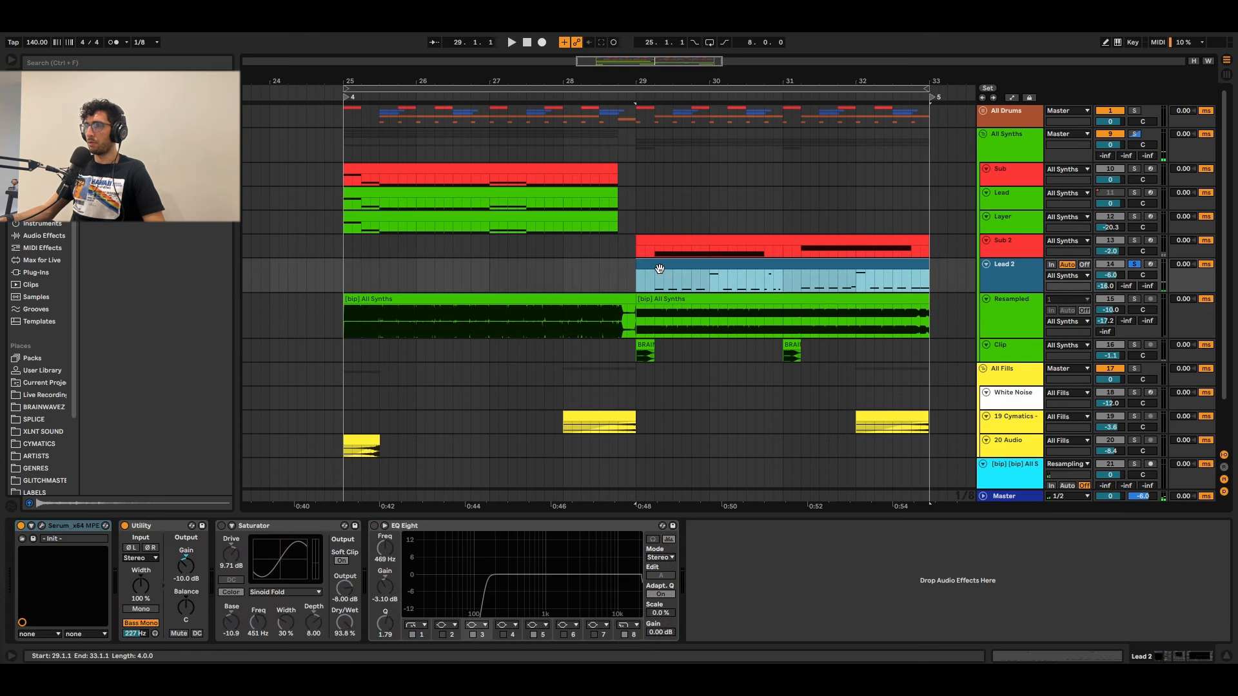
left_click(221, 526)
key("space")
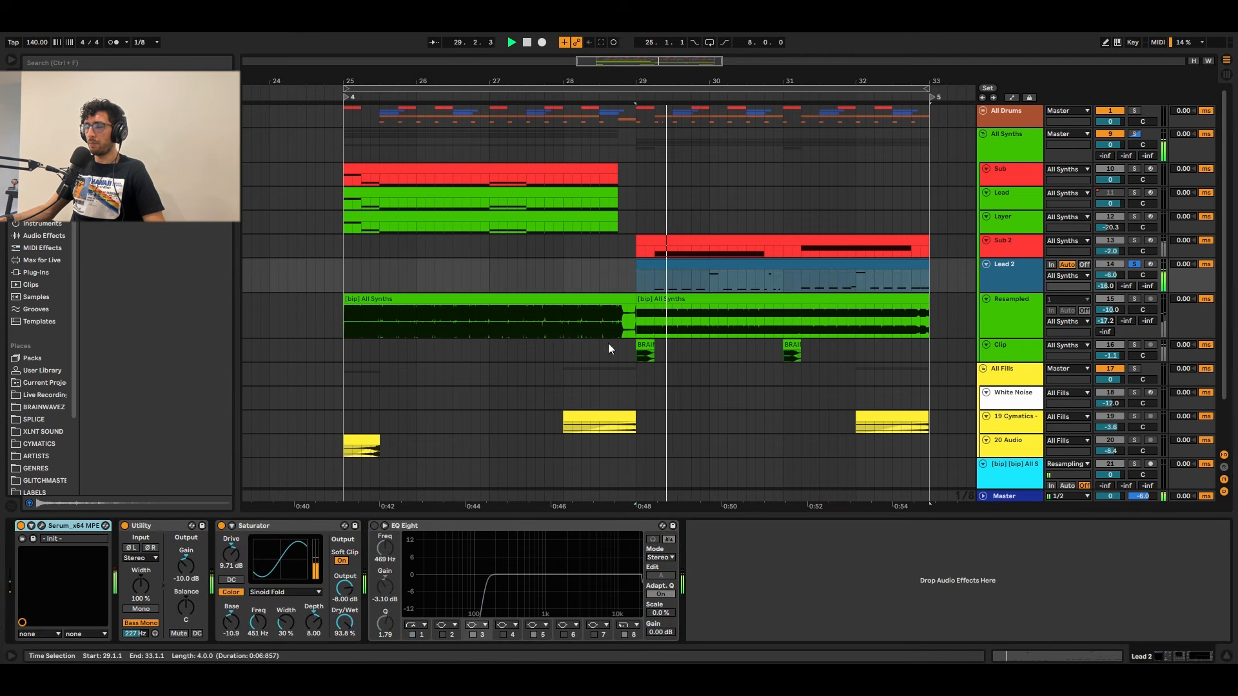
key("space")
left_click(660, 265)
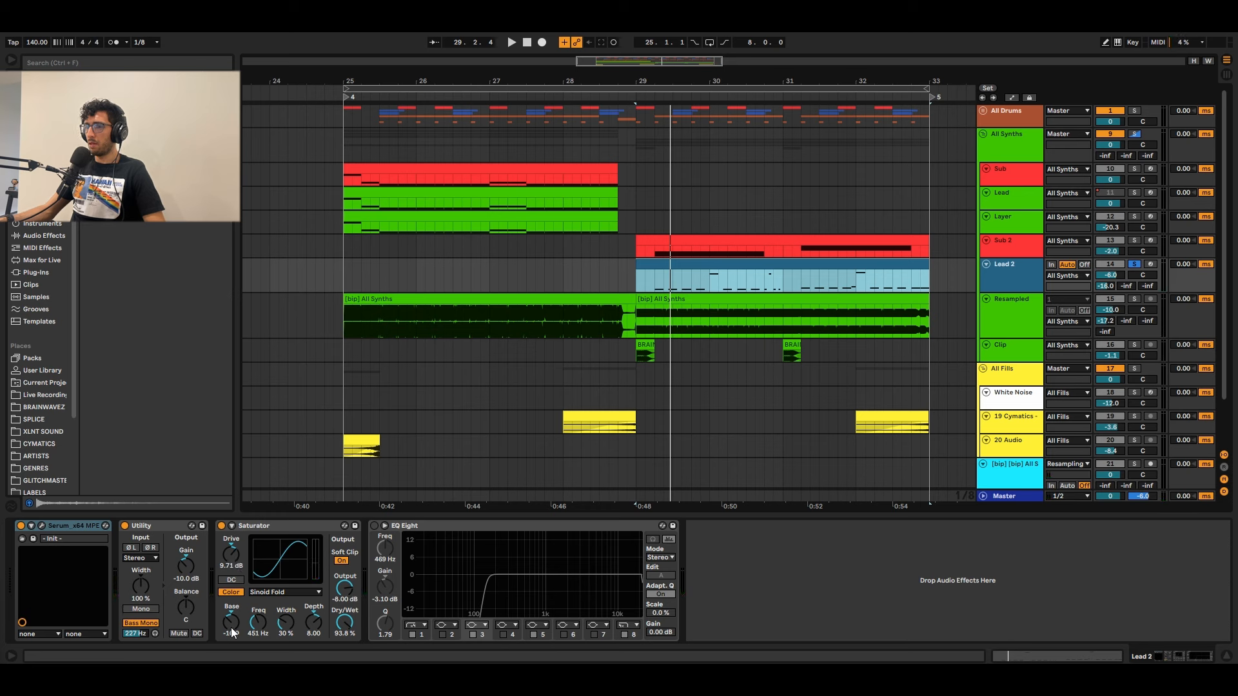
Step: Enable EQ Eight on Lead 2 while it plays, select its 150 Hz low-cut band, and return to bar 29
key("space")
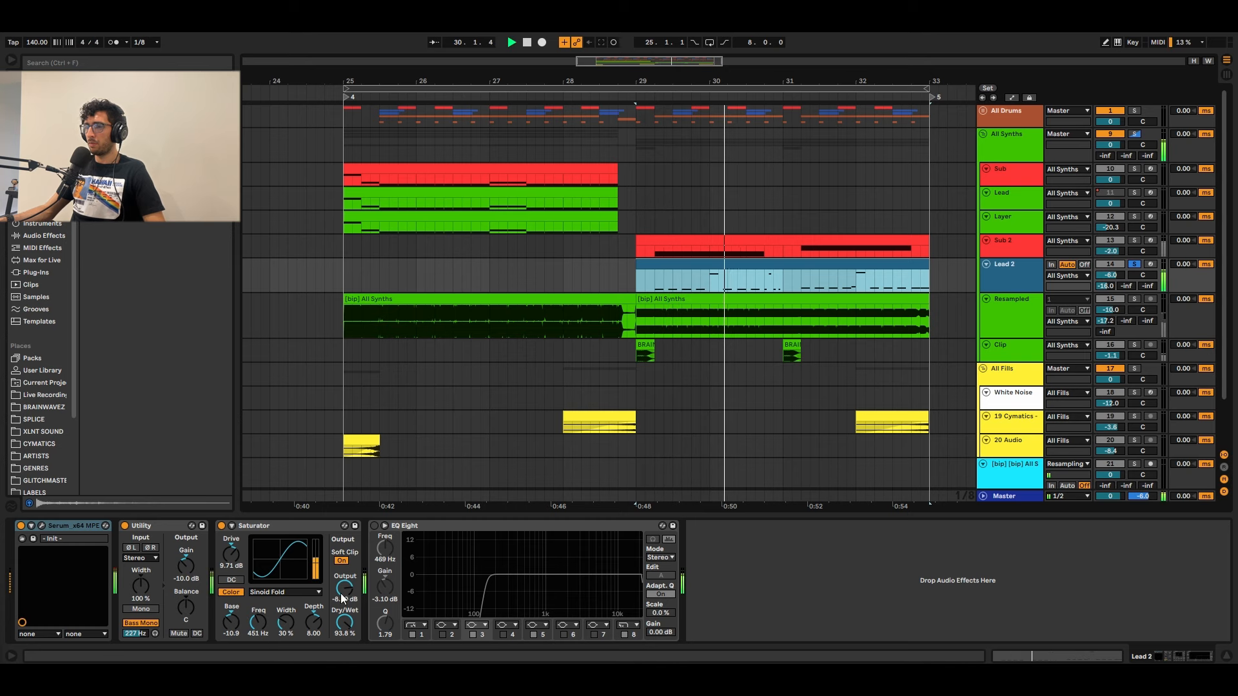
left_click(374, 525)
left_click(488, 587)
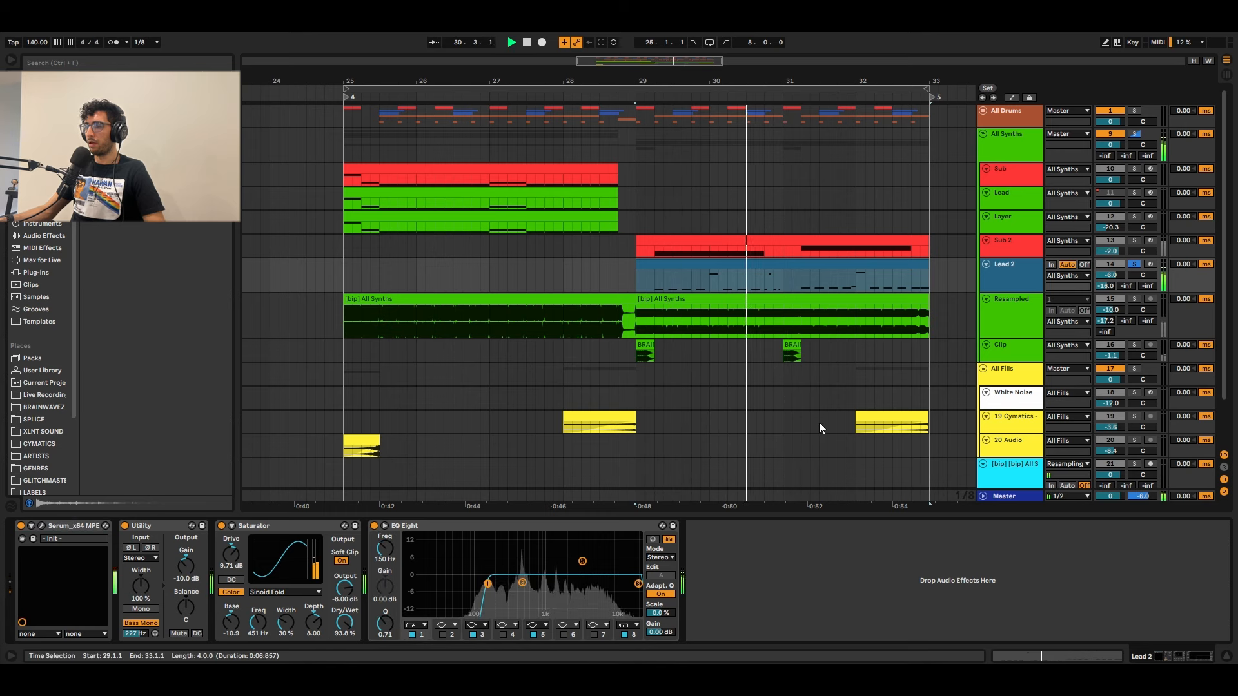
key("space")
left_click(612, 271)
left_click(636, 267)
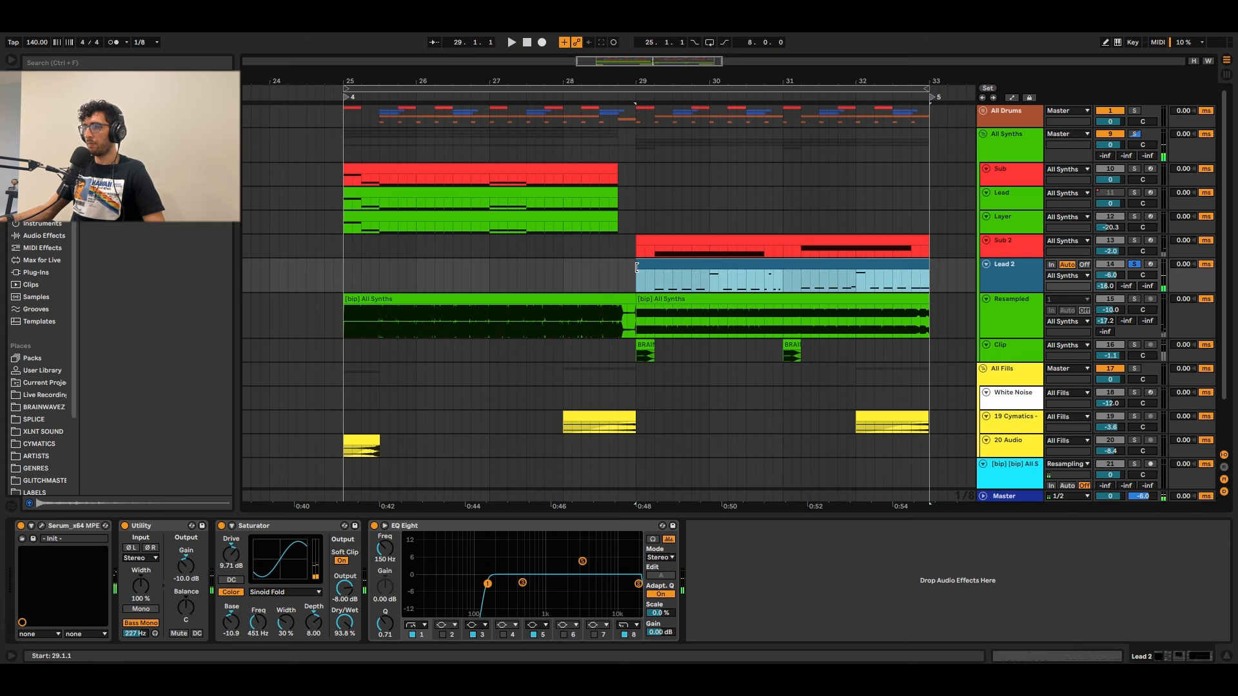
Step: Play Sub 2 soloed together with Lead 2 from bar 29, and clear the solos to hear the full mix
left_click(1134, 241)
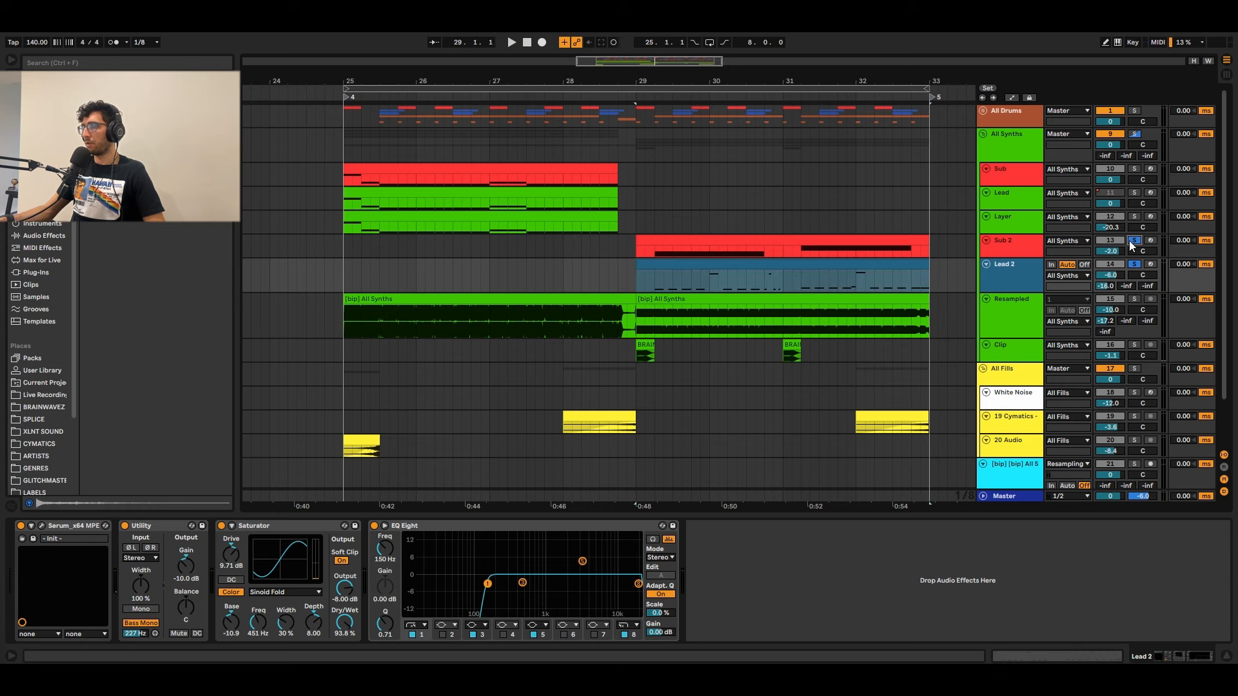
left_click(640, 246)
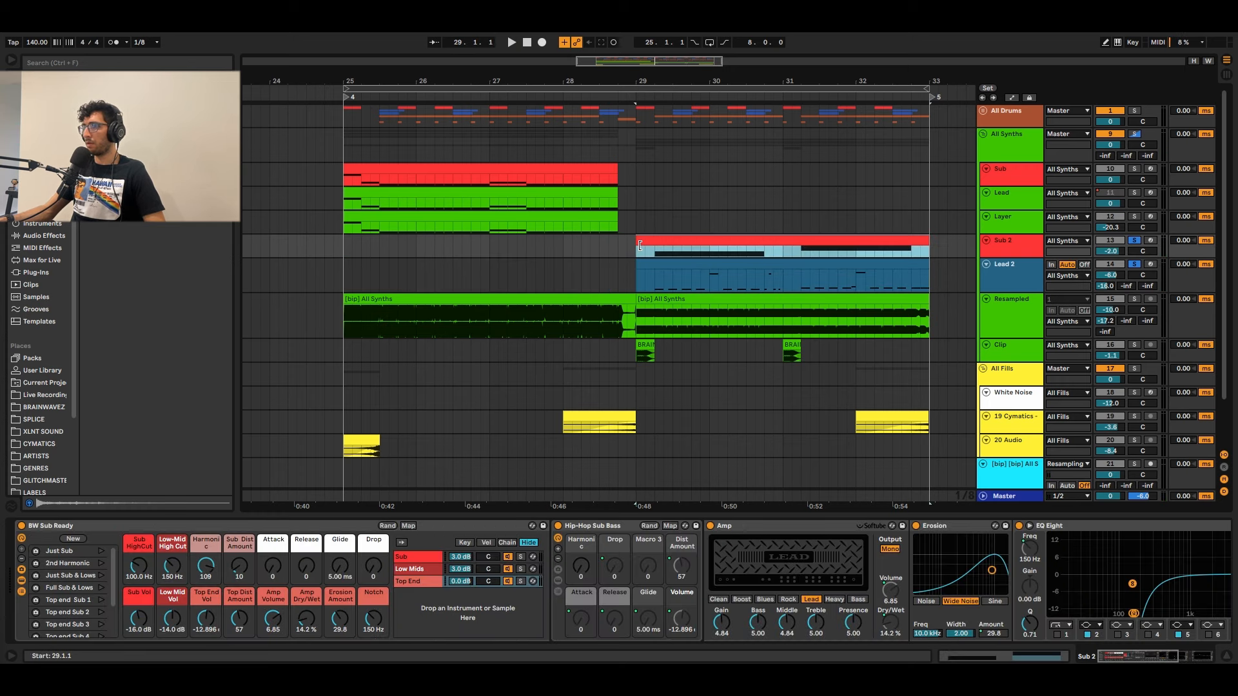
key("space")
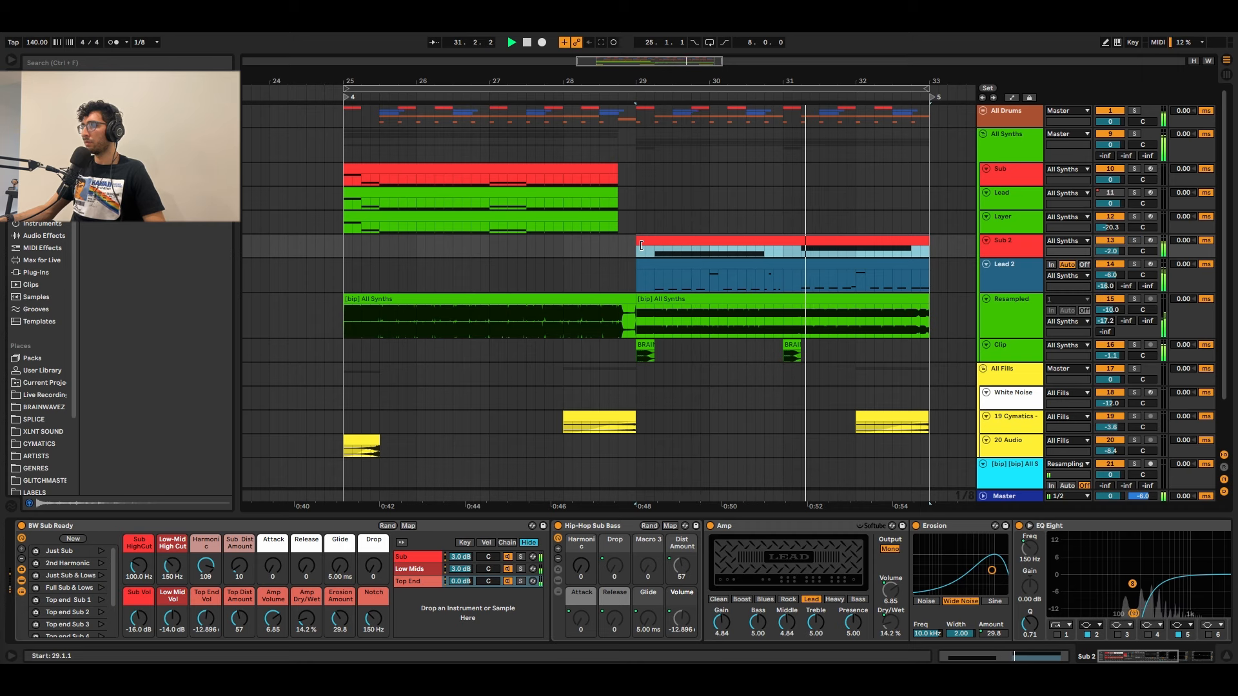
key("space")
Step: Select the second Resampled clip, play it soloed from bar 29, and unsolo the track
left_click(667, 299)
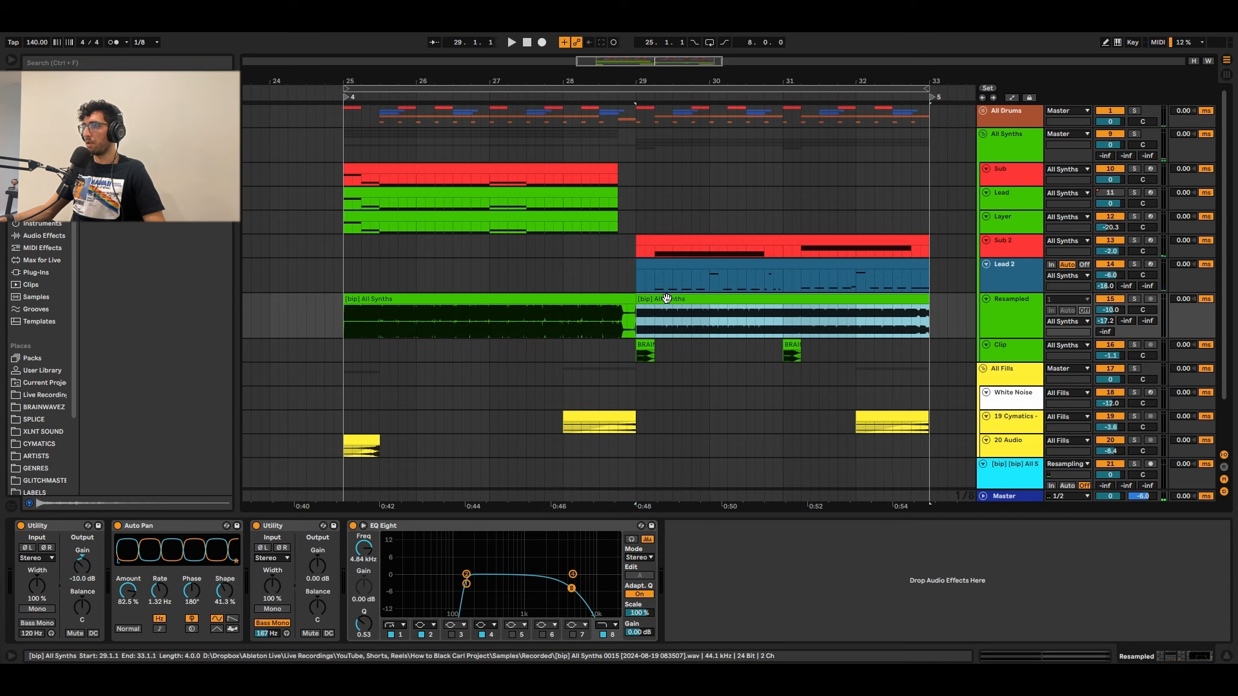
key("space")
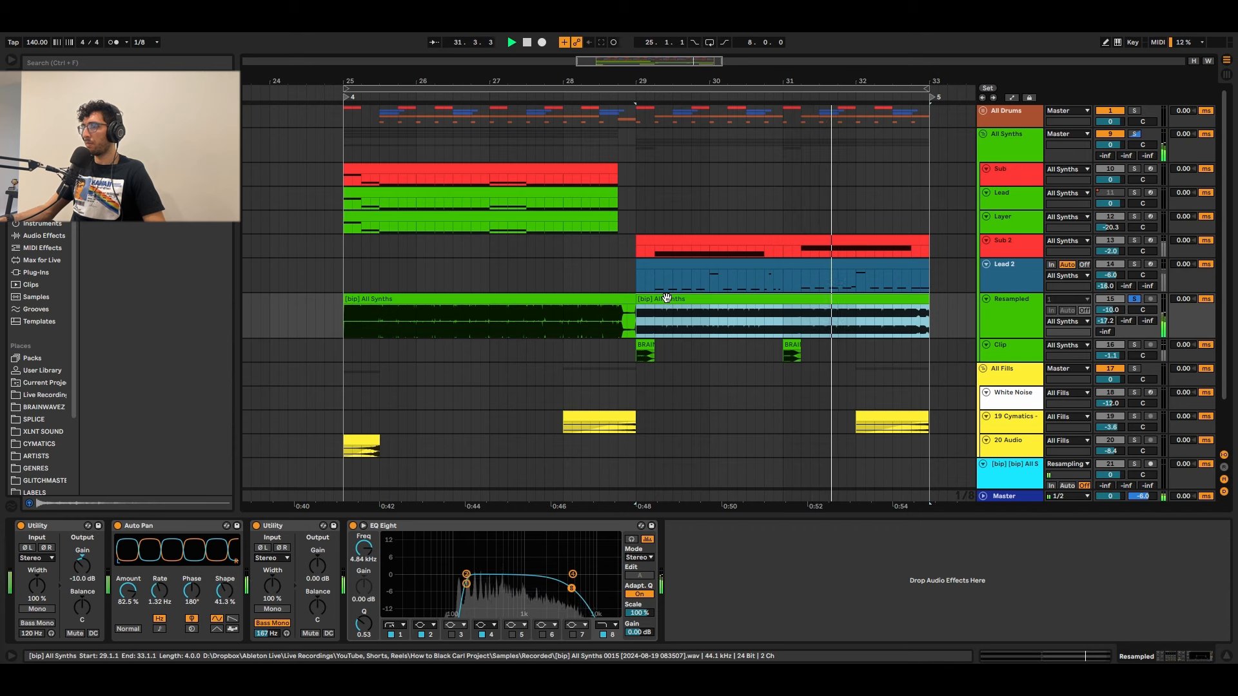
key("space")
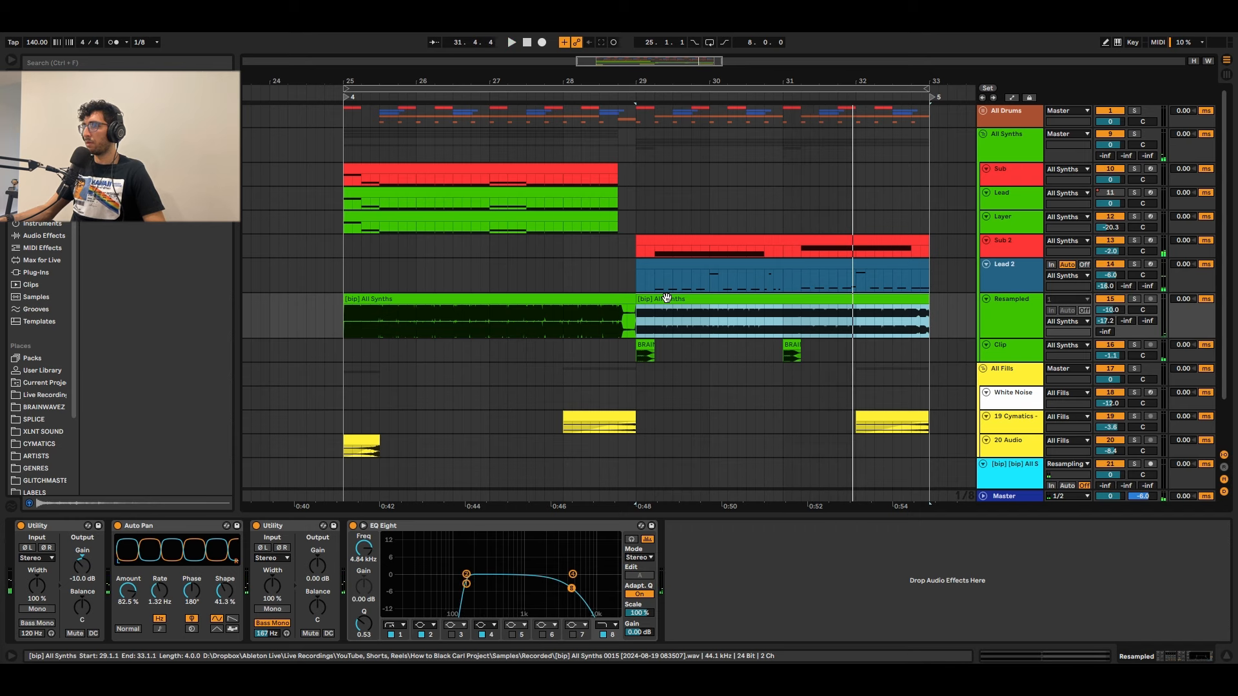
Step: Play the drop from bar 29 while switching the Resampled track off and on, and check Sub 2 and Lead 2 around bar 31
key("space")
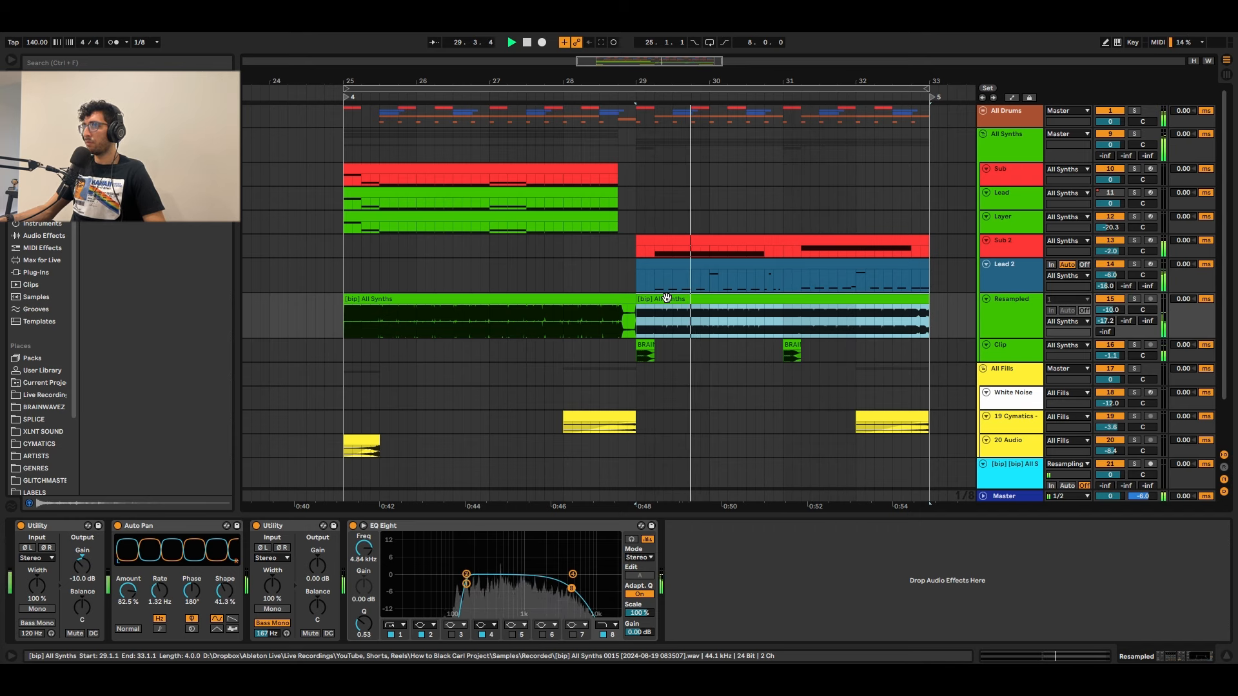
left_click(1104, 300)
left_click(1105, 299)
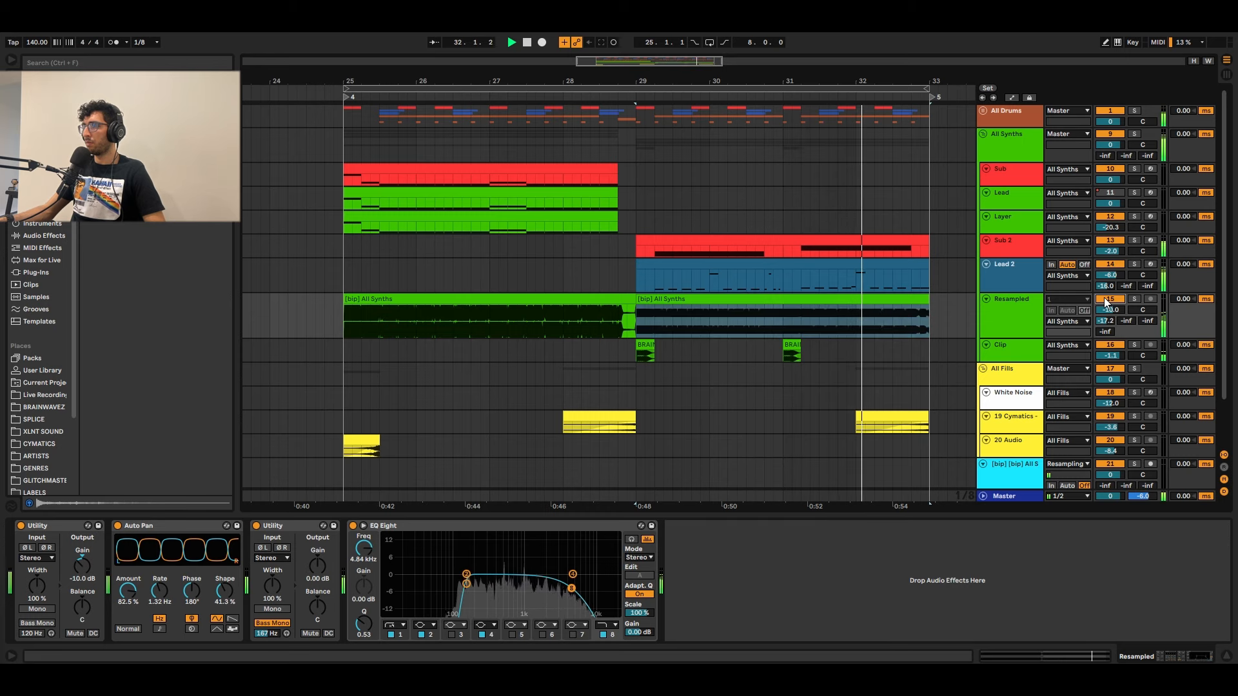
left_click(810, 312)
key("space")
left_click(800, 248)
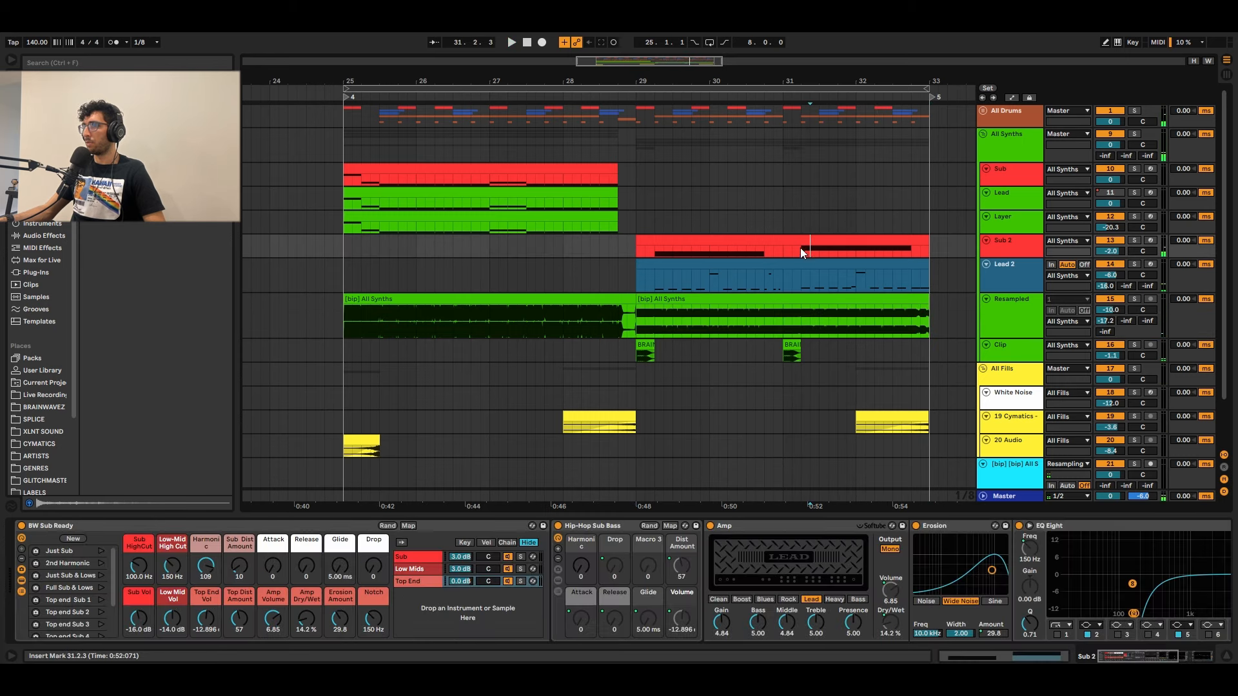
left_click(802, 276)
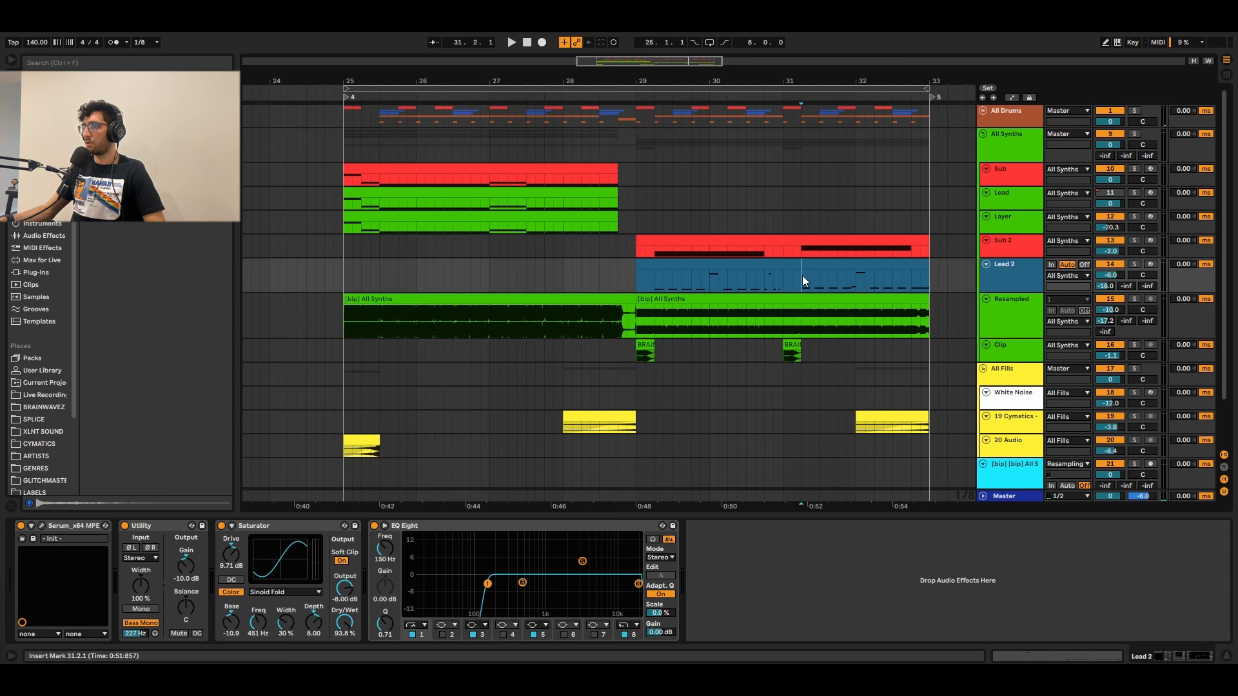
Step: Increase the Clip track's height and solo it to play the bass one-shot at bar 29
left_click(650, 352)
scroll(655, 350, "down", 2)
left_click(643, 289)
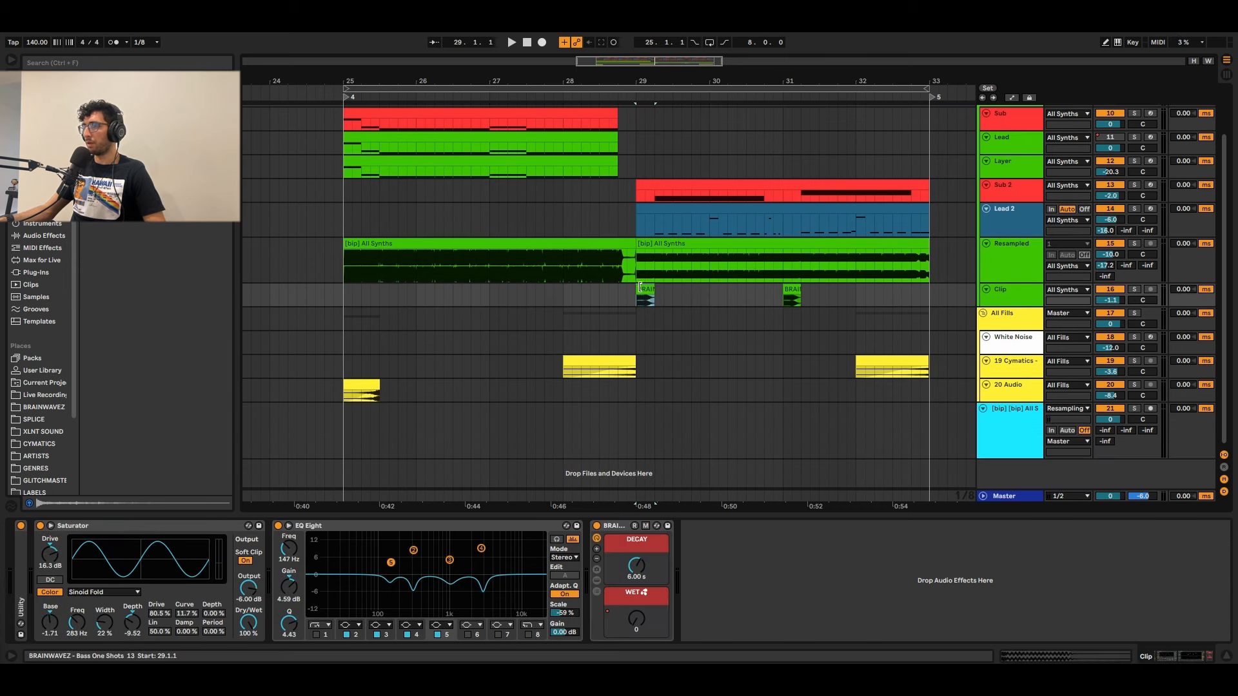
left_click_drag(1031, 306, 1031, 350)
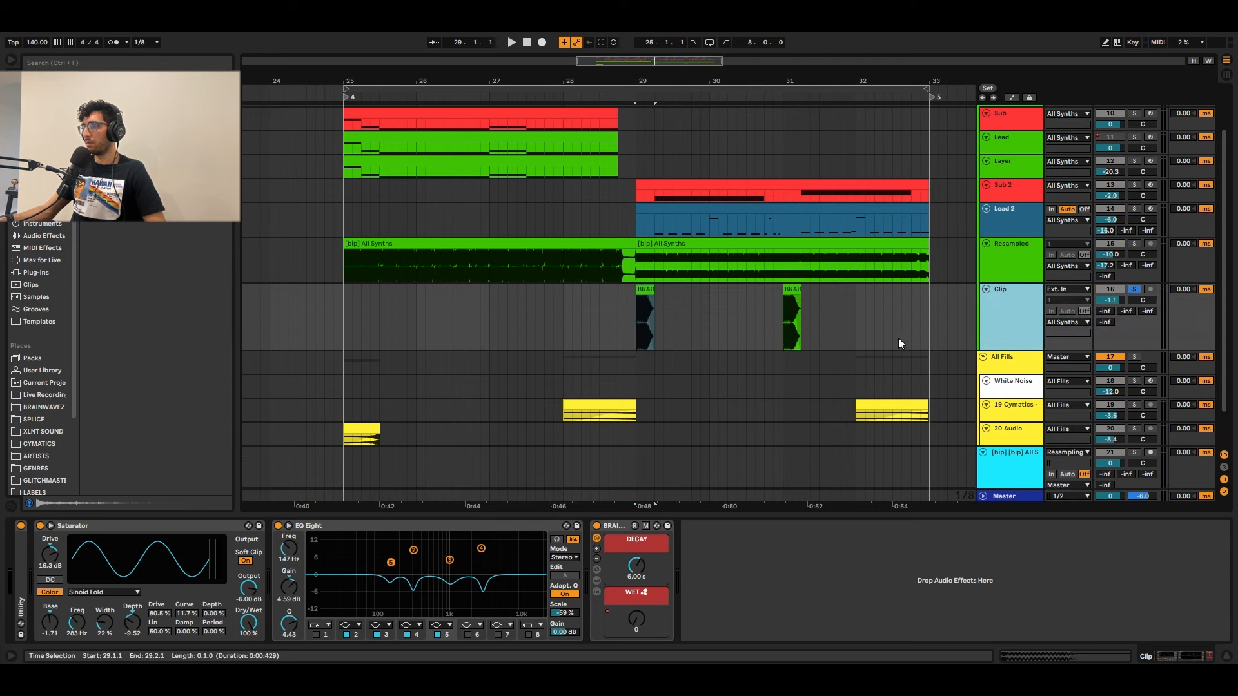
key("space")
Step: Play the Clip track's bass one-shot at bar 31 and unsolo the track
left_click(783, 288)
key("space")
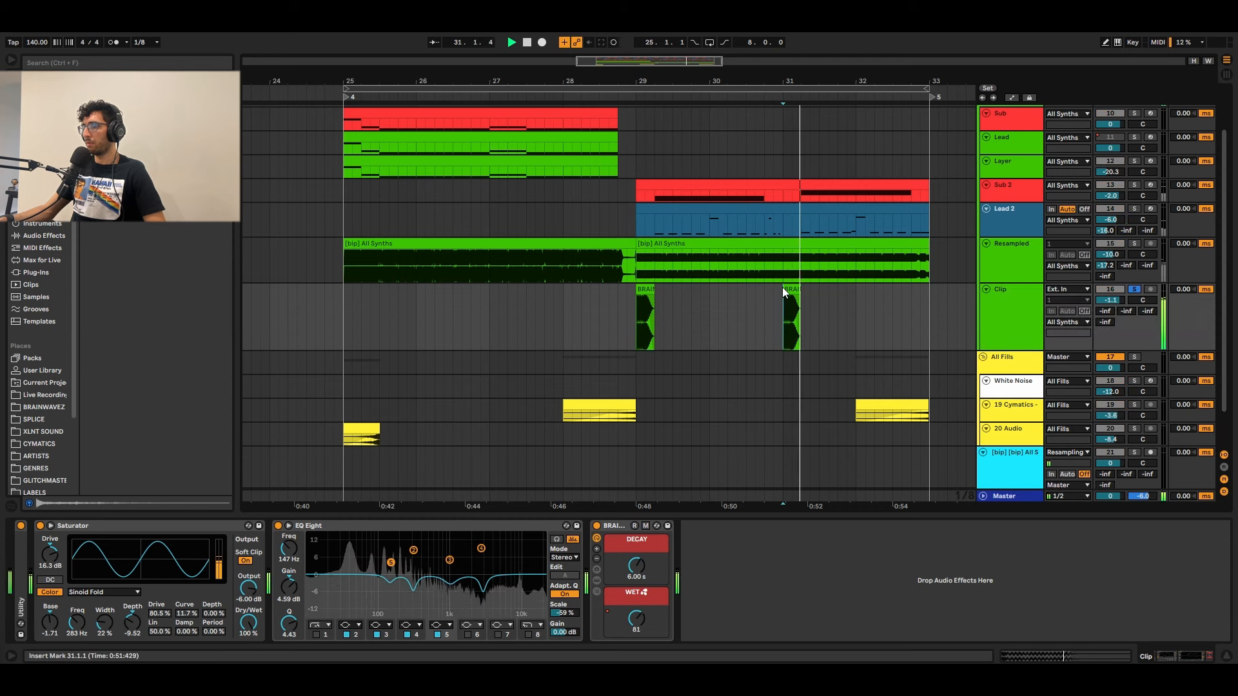
key("space")
key("s")
Step: Collapse all tracks inside the All Synths group and show the group's effect devices
left_click(637, 169)
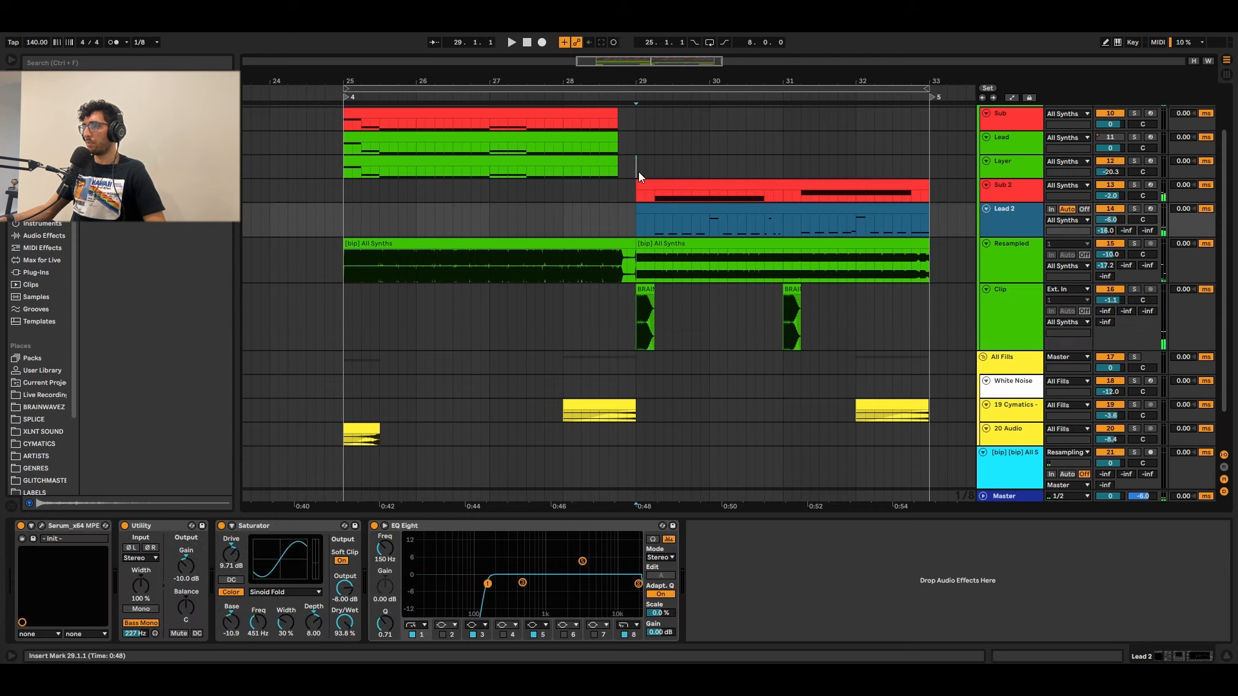
scroll(644, 195, "up", 2)
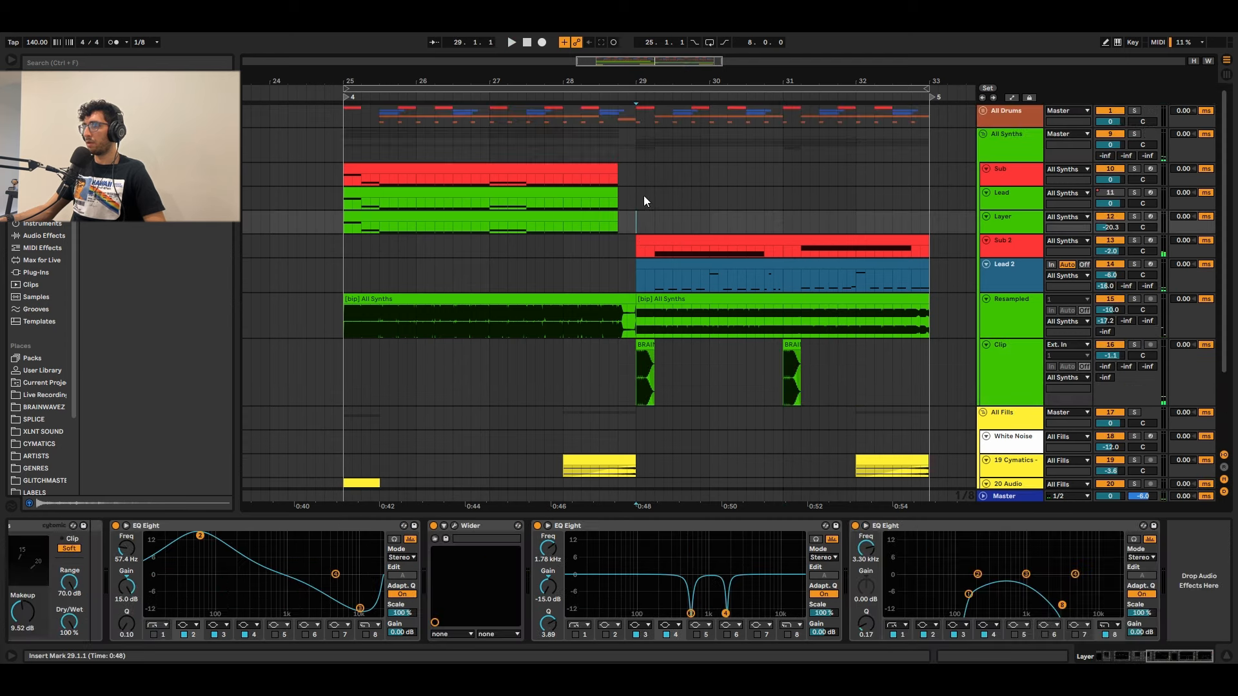
left_click(987, 217, "alt")
left_click(726, 251)
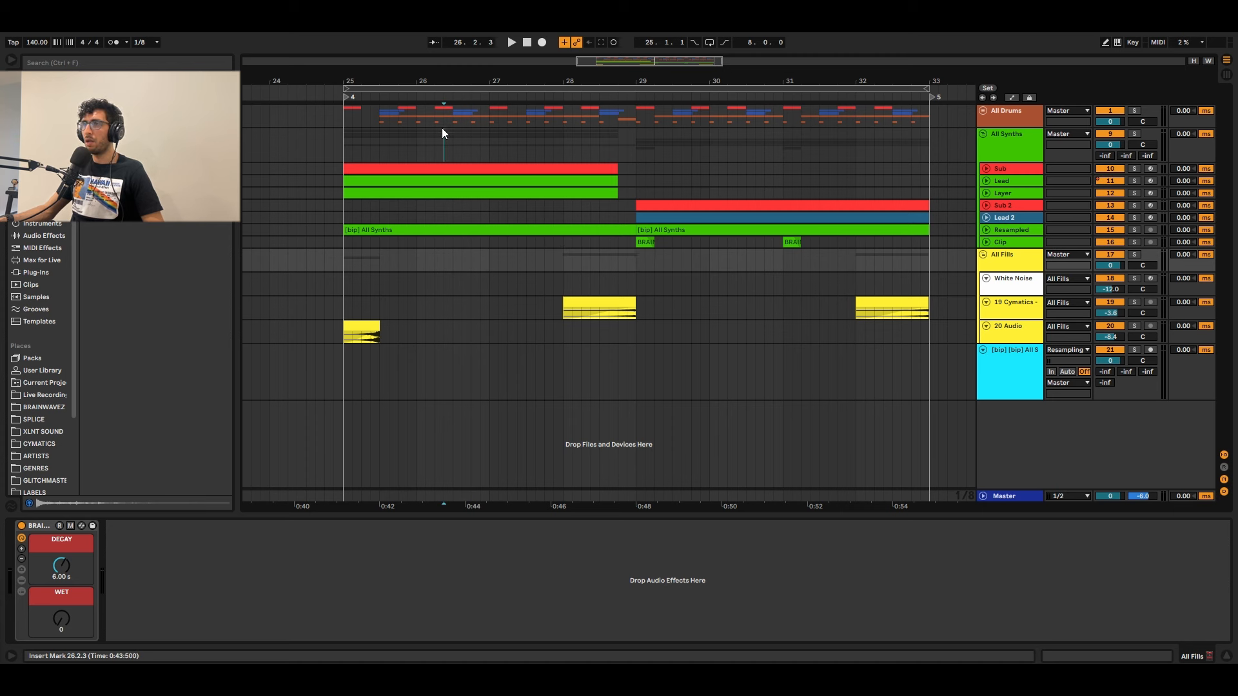
left_click(371, 134)
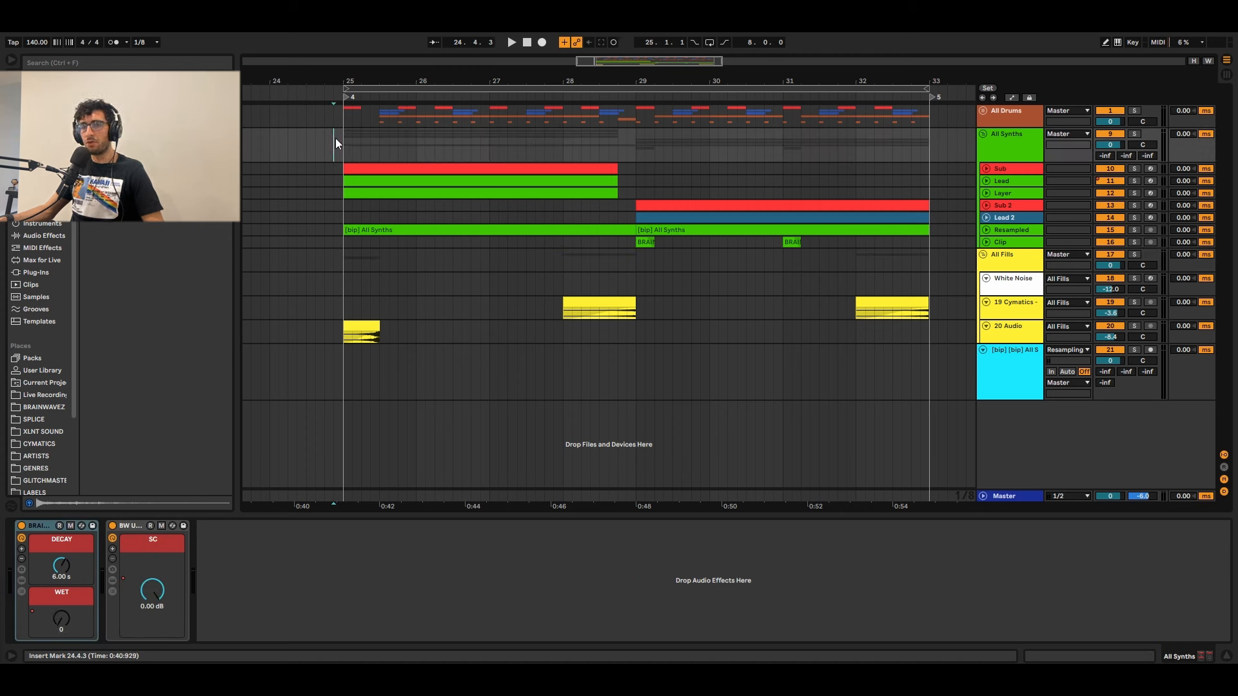